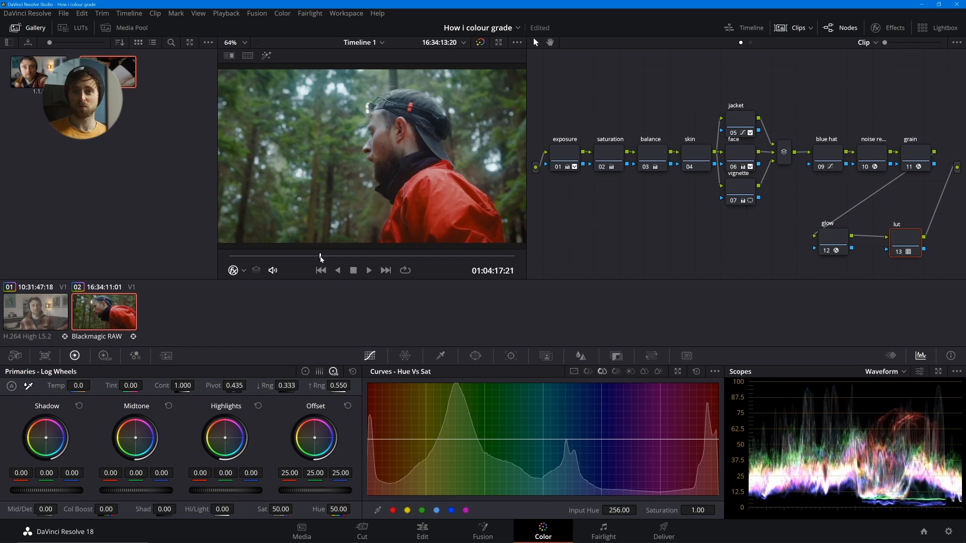
- Compare the red jacket forest clip with its grades bypassed and enabled, including in the full-screen viewer
key(shift+d)
key(shift+d)
key(ctrl+f)
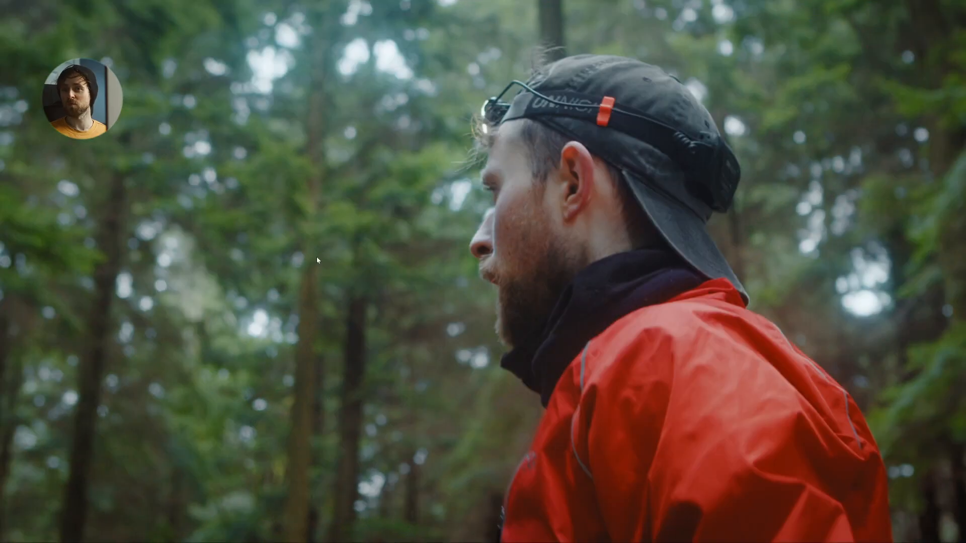
key(shift+d)
key(shift+d)
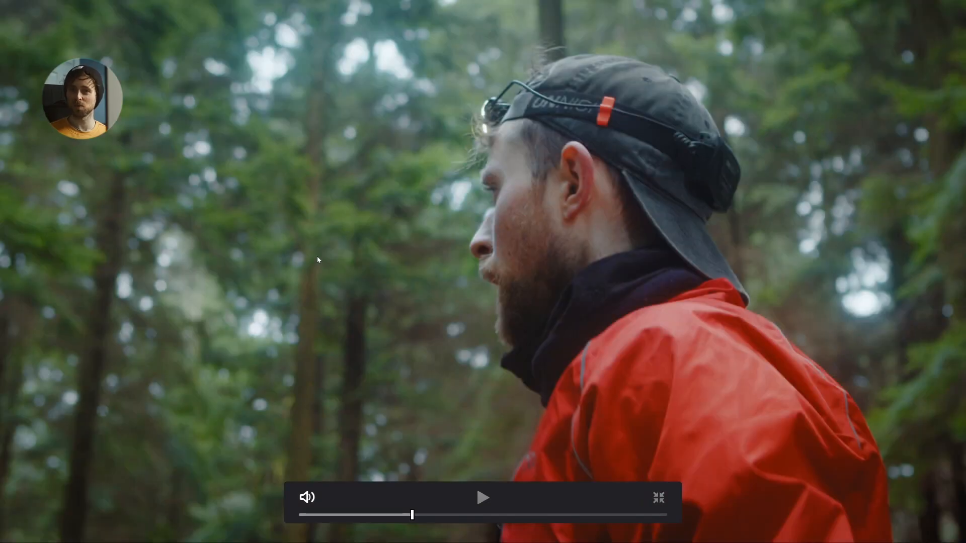
key(ctrl+f)
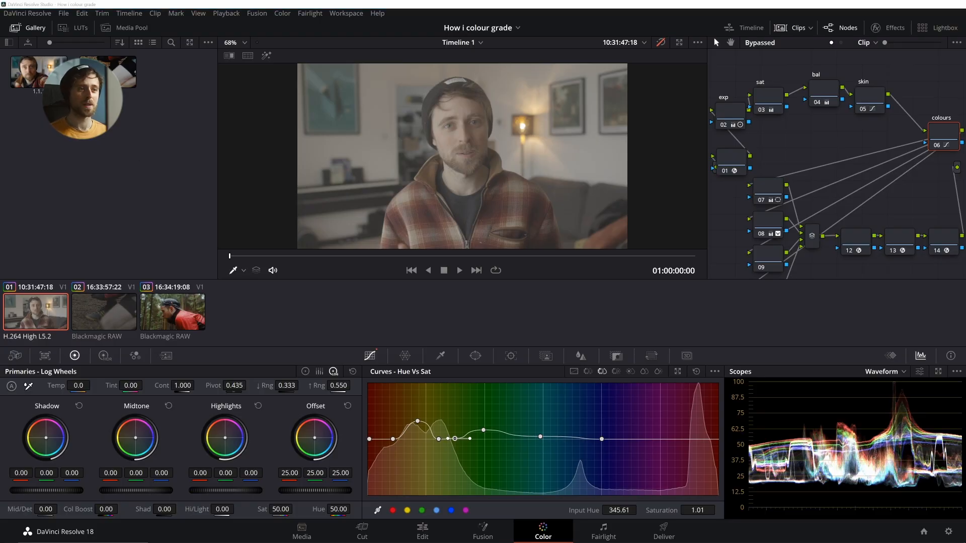
- Compare the interview clip with its grades bypassed and enabled in the full-screen viewer
key(ctrl+f)
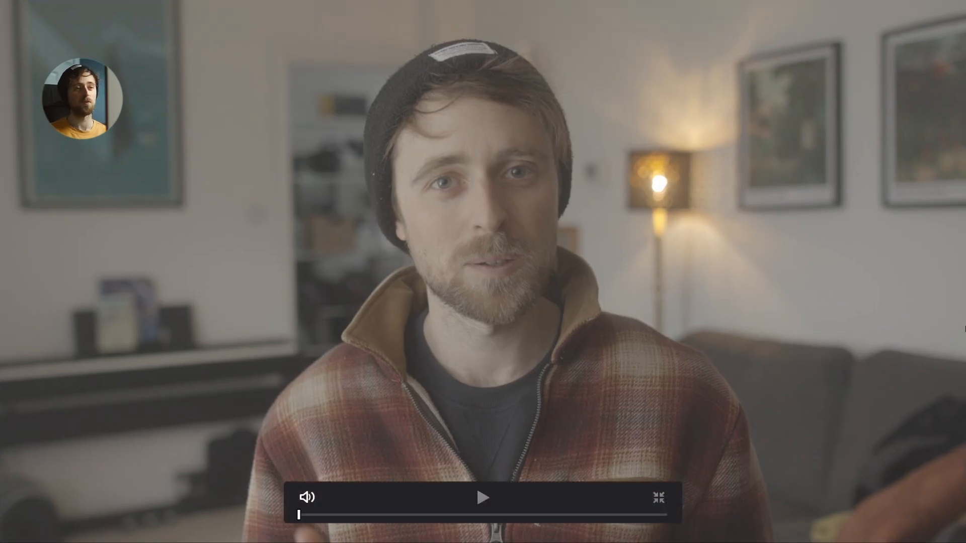
key(shift+d)
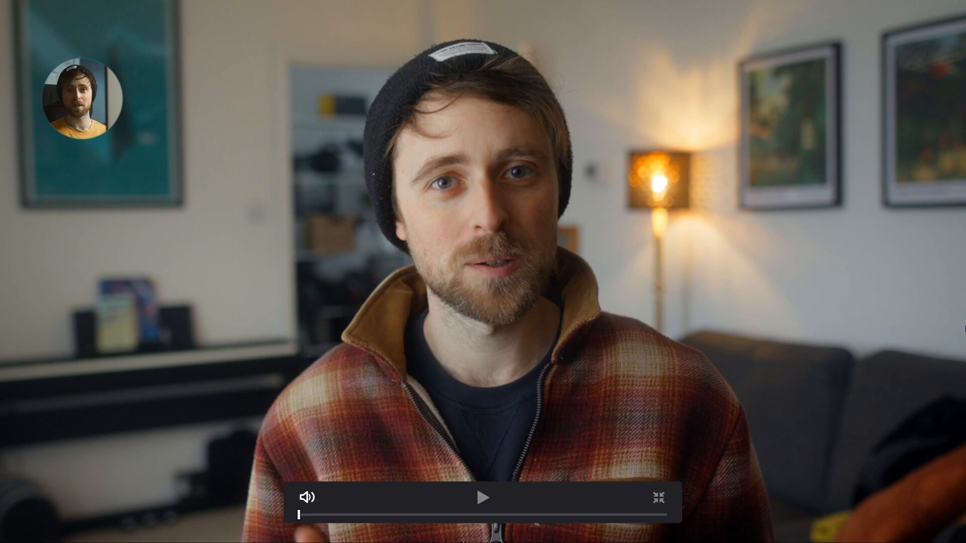
key(shift+d)
key(ctrl+f)
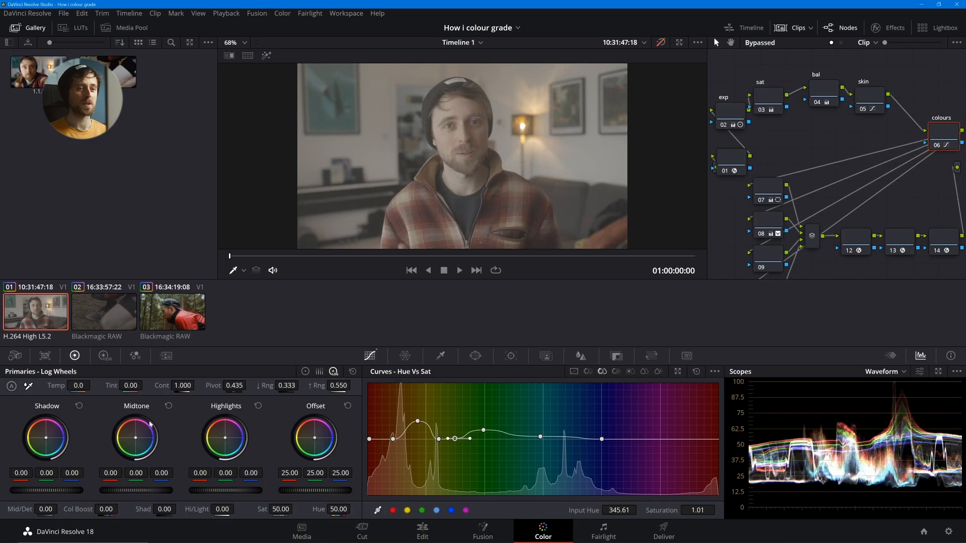
- Select the third timeline clip and compare it full screen with its grades bypassed and enabled
click(153, 325)
key(ctrl+f)
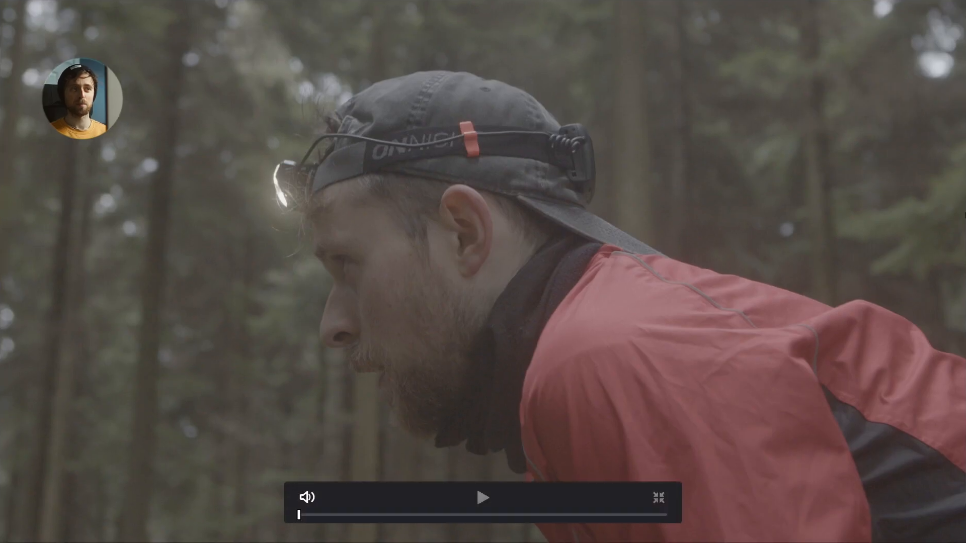
key(shift+d)
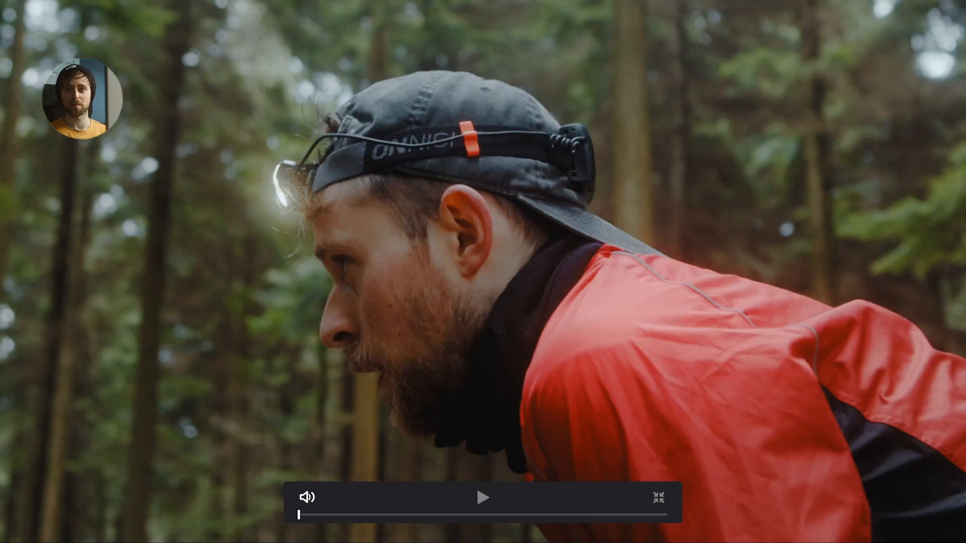
key(shift+d)
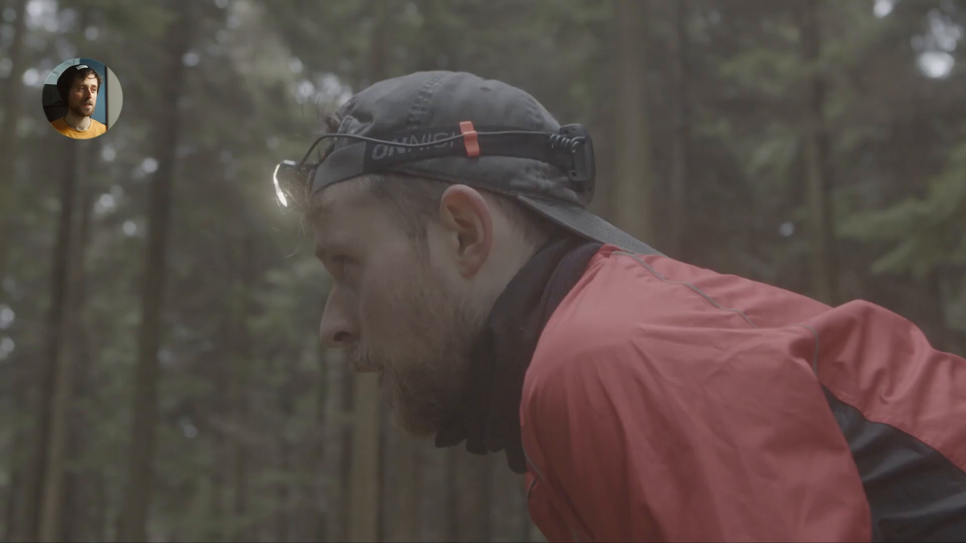
key(ctrl+f)
- Select the first timeline clip and reset all its grades and nodes
click(64, 305)
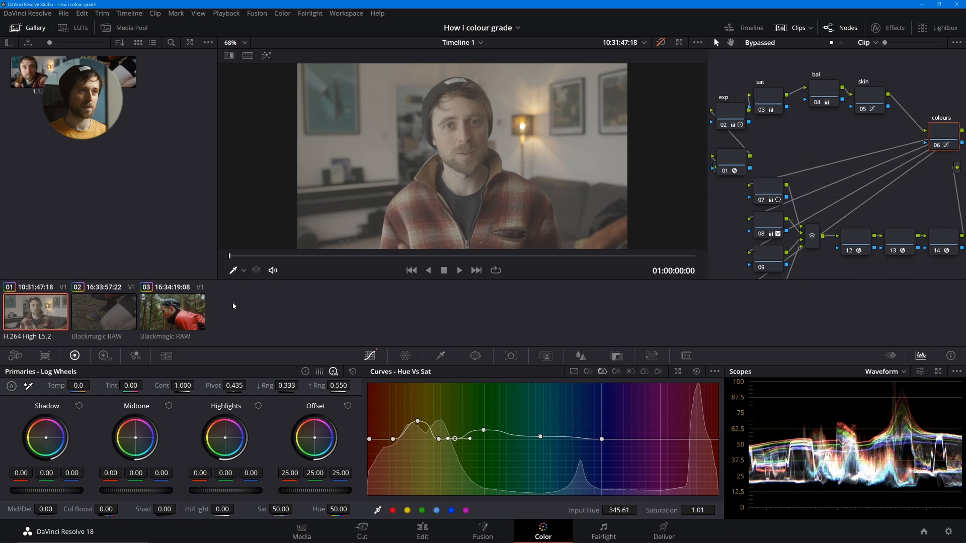
right_click(723, 208)
click(739, 216)
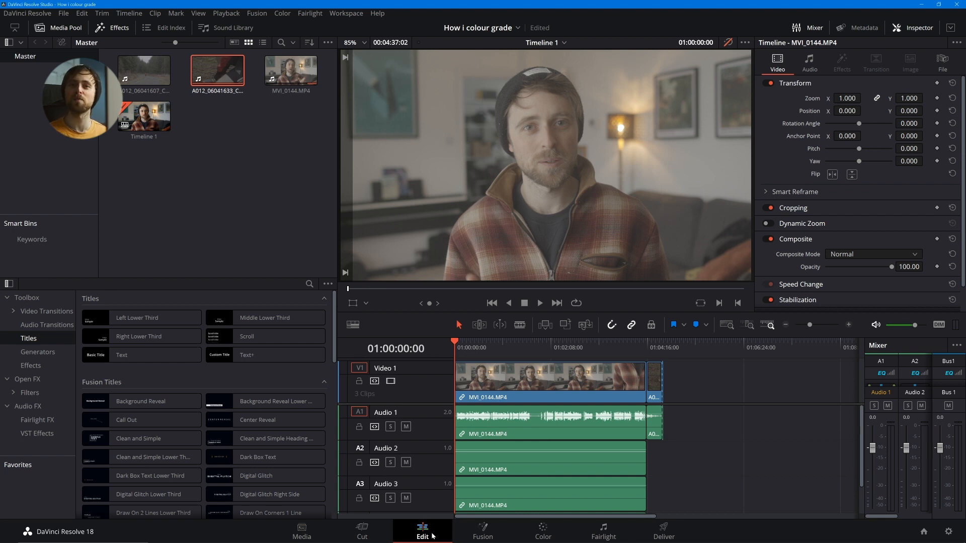
- On the Color page, add serial nodes after node 01 to build a chain of six nodes
click(542, 532)
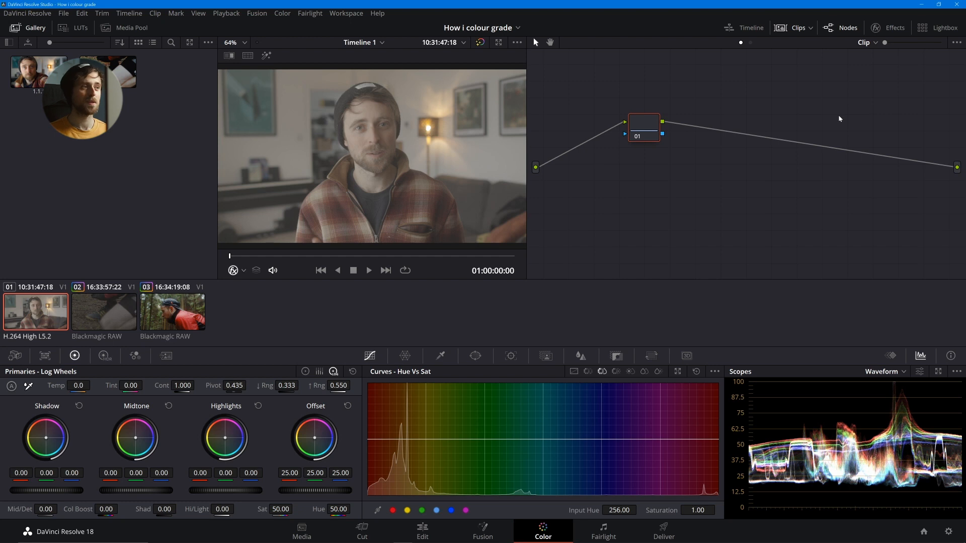
key(alt+s)
key(alt+s)
key(alt+s)
key(alt+s)
key(alt+s)
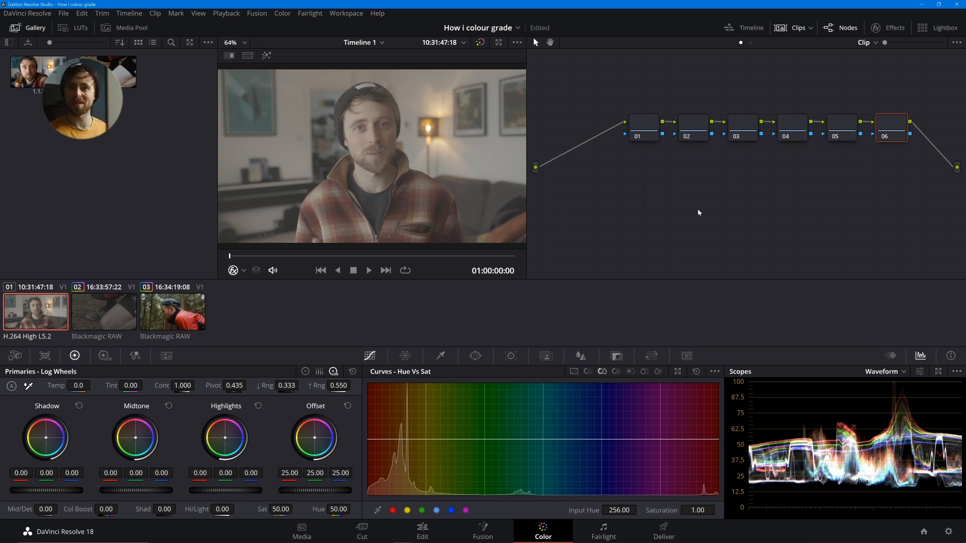
click(39, 14)
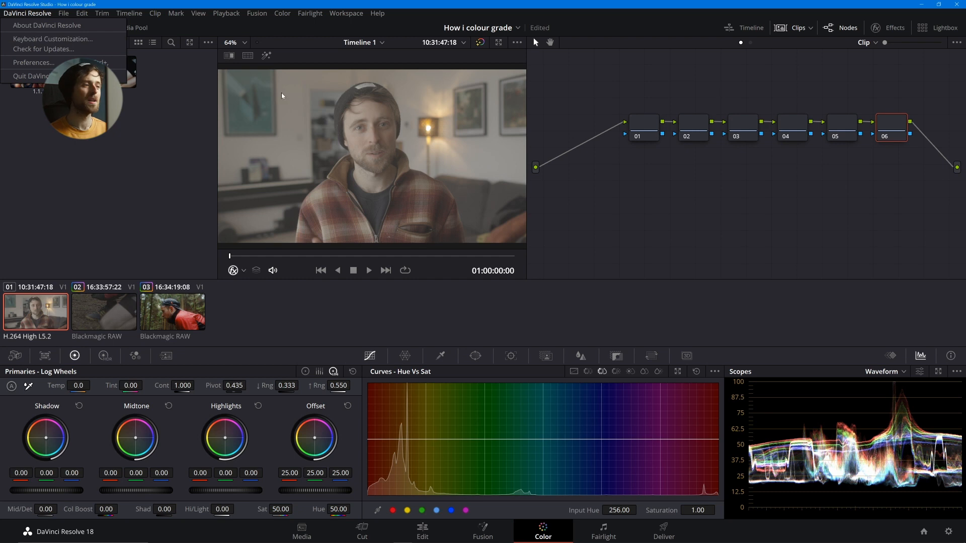
click(739, 197)
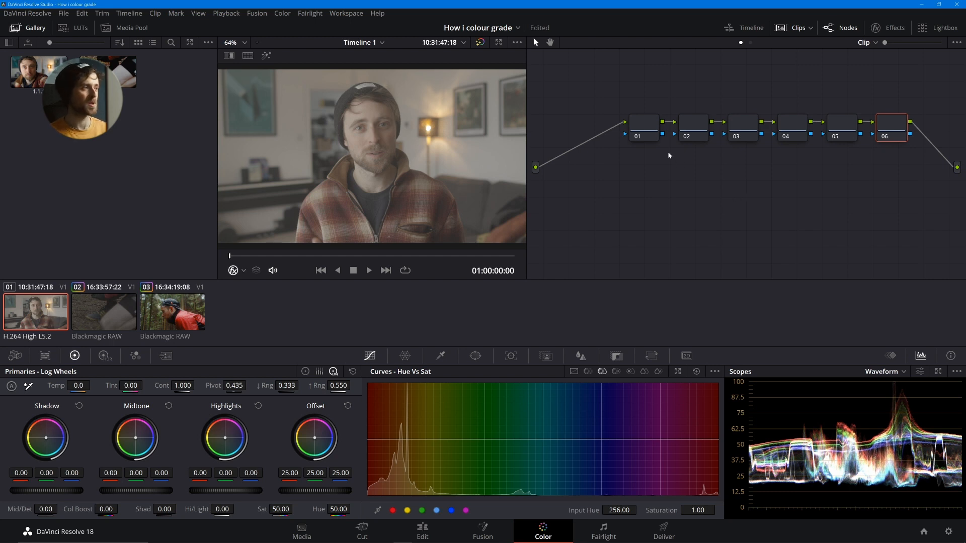
- Try adding an extra node after node 01, and delete the added node
click(642, 126)
right_click(642, 126)
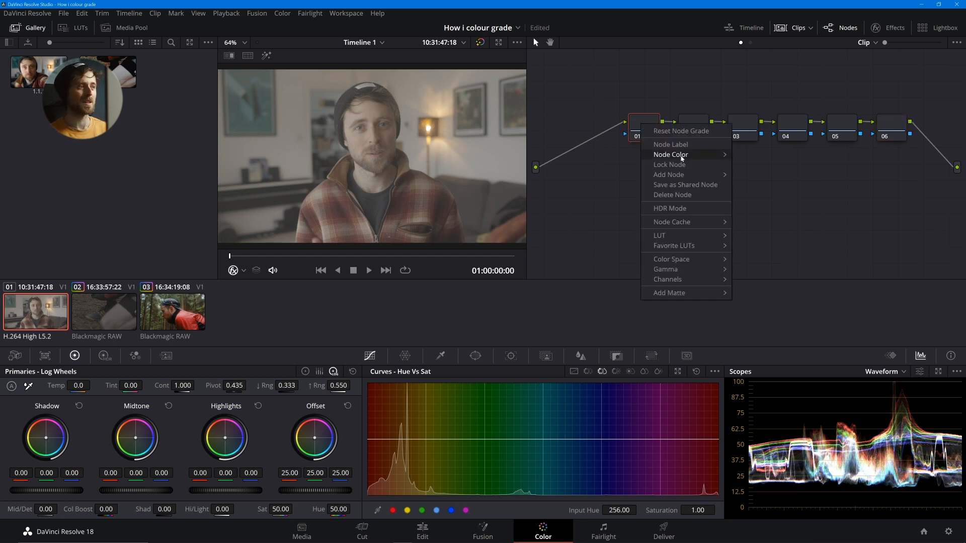
mouse_move(690, 176)
click(763, 174)
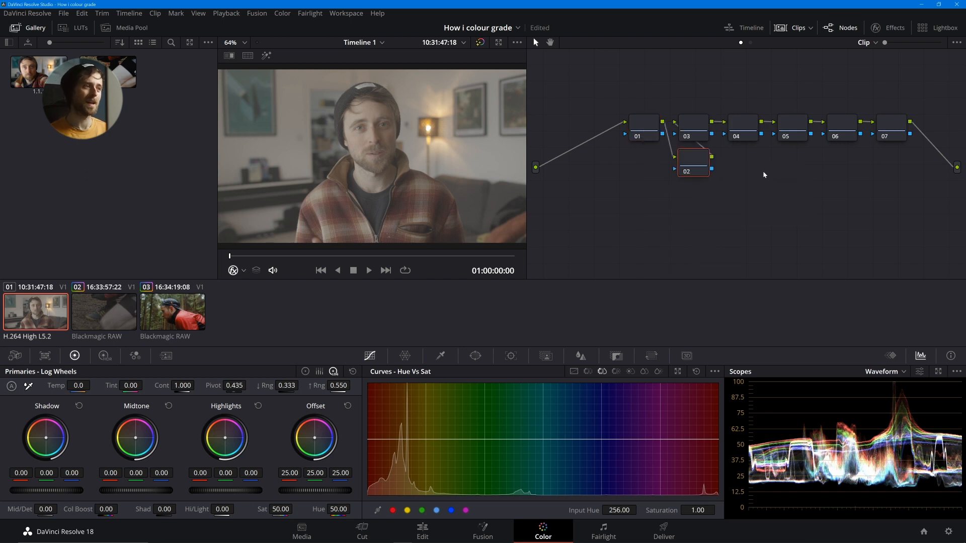
key(Delete)
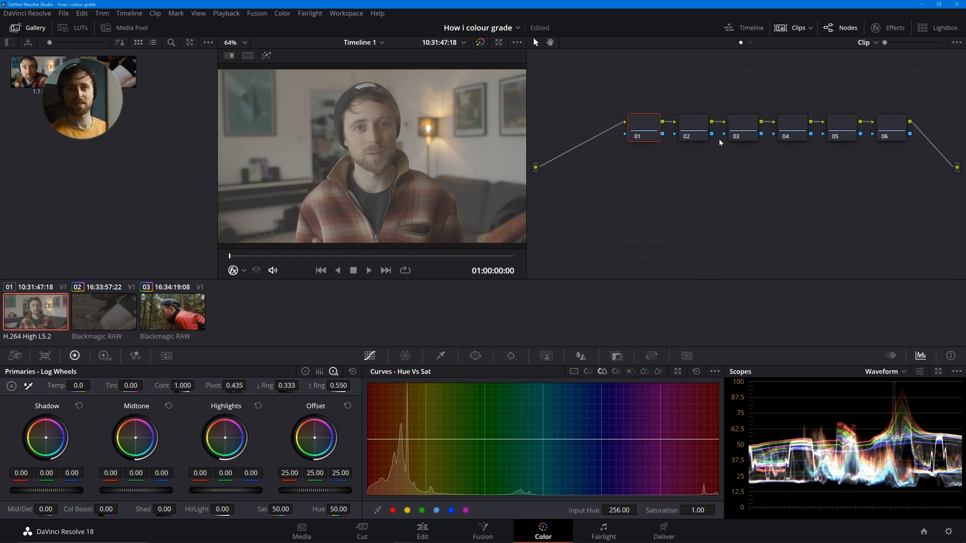
- Apply the Color Space Transform effect to nodes 01 and 06, cleaning up the node graph in between
click(889, 29)
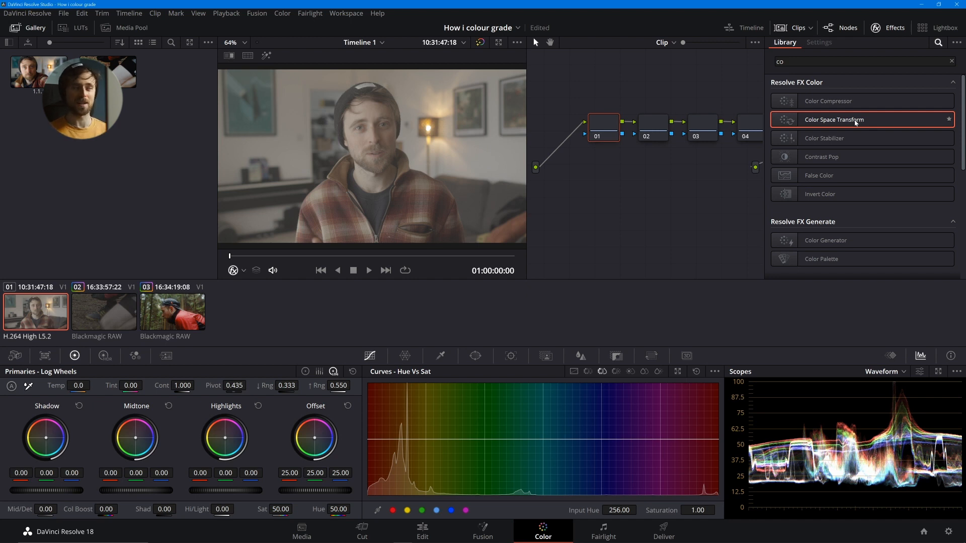
drag(856, 122, 604, 130)
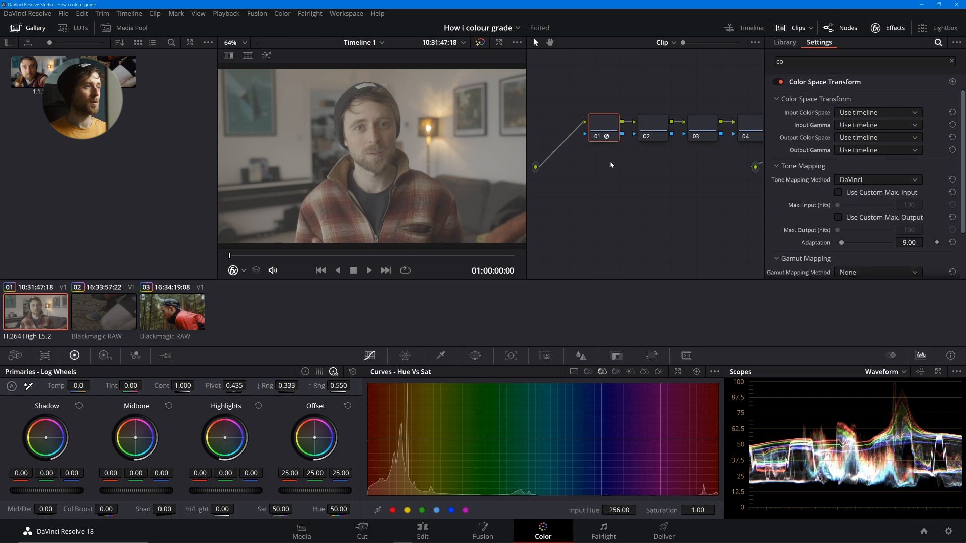
right_click(624, 186)
click(672, 299)
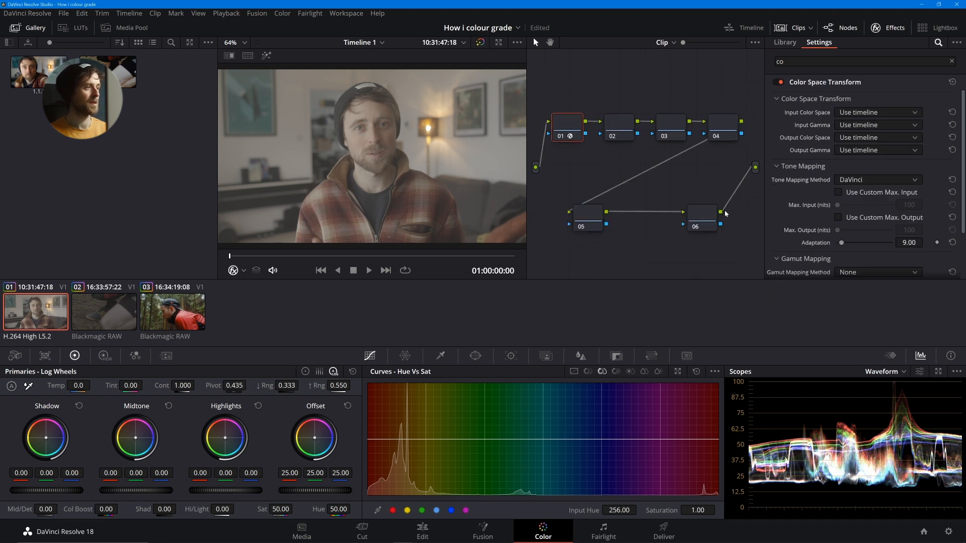
click(785, 42)
drag(834, 120, 705, 223)
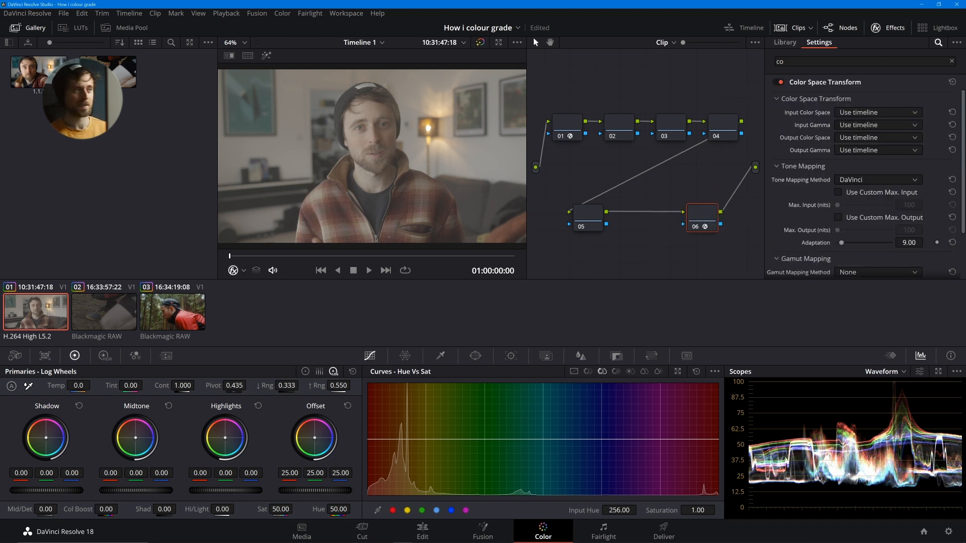
- In node 01's Color Space Transform, set the input color space to Canon Cinema Gamut and the input gamma to Canon Log 3
click(561, 124)
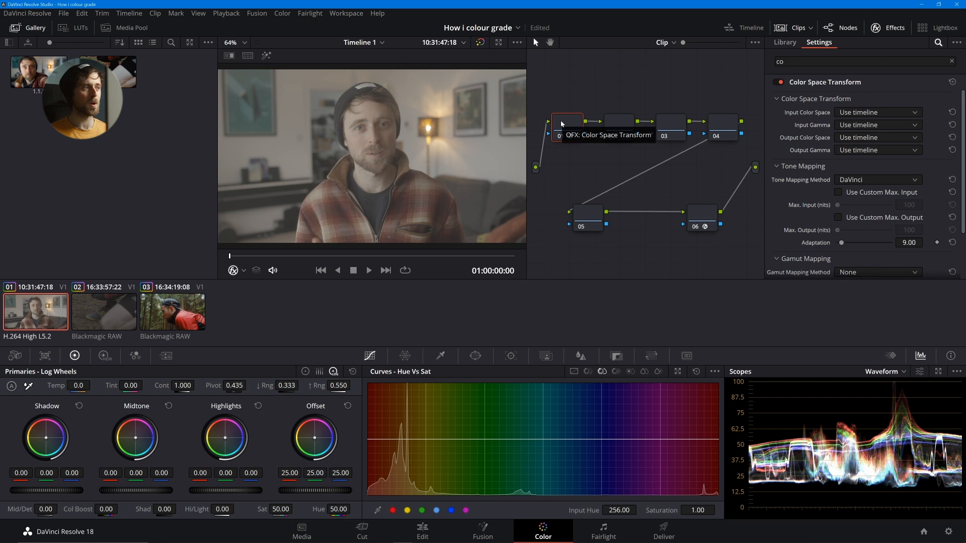
click(871, 113)
key(c)
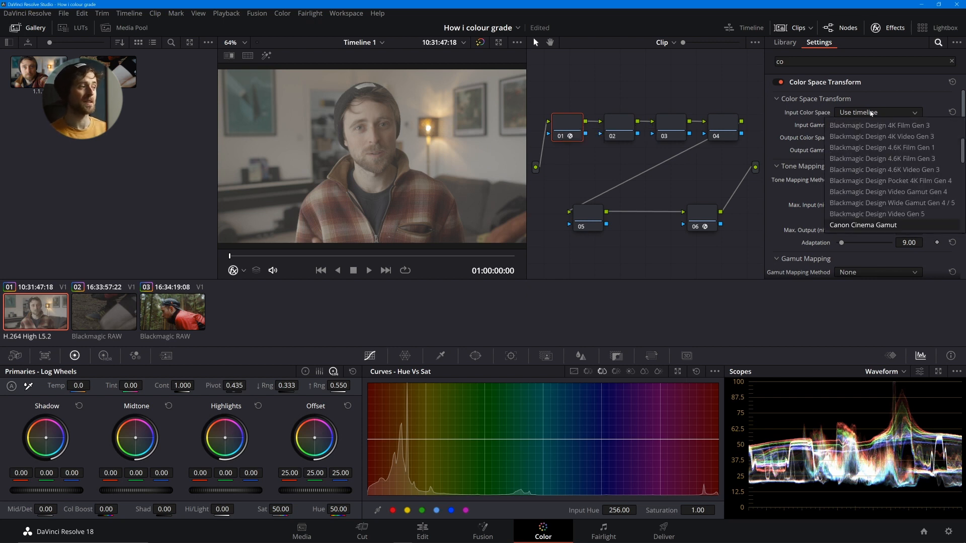
key(Return)
click(858, 126)
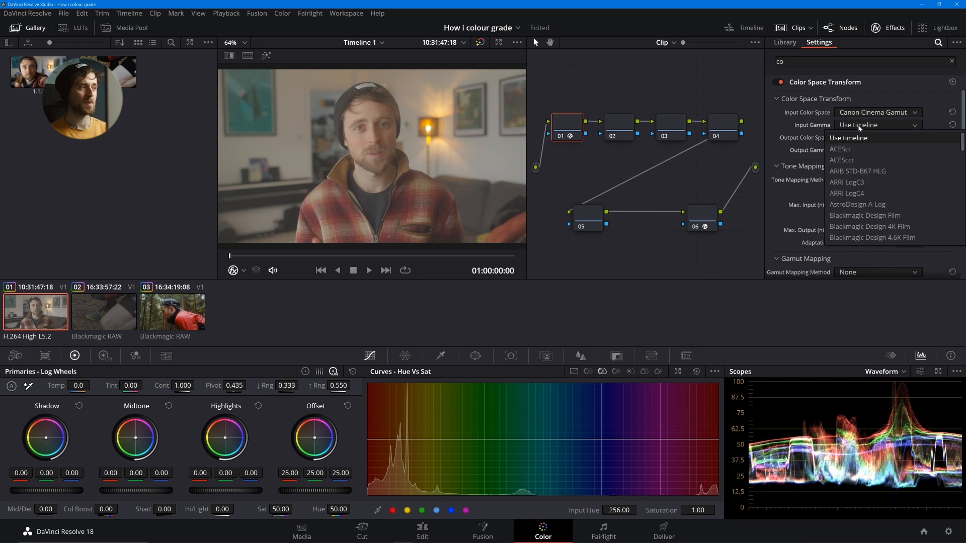
key(c)
key(c)
key(c)
key(c)
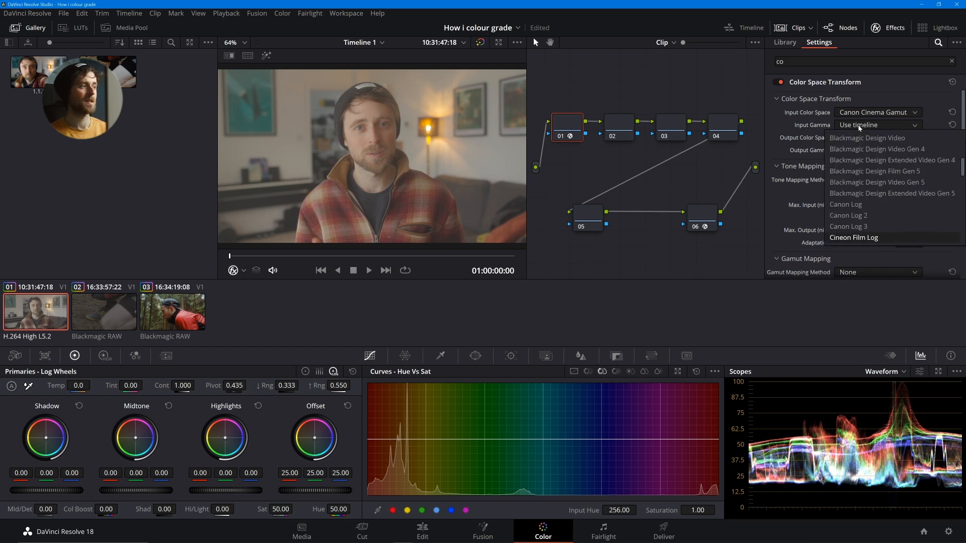
key(Up)
key(Return)
- Set node 01's output color space to DaVinci Wide Gamut and its output gamma to DaVinci Intermediate
click(861, 138)
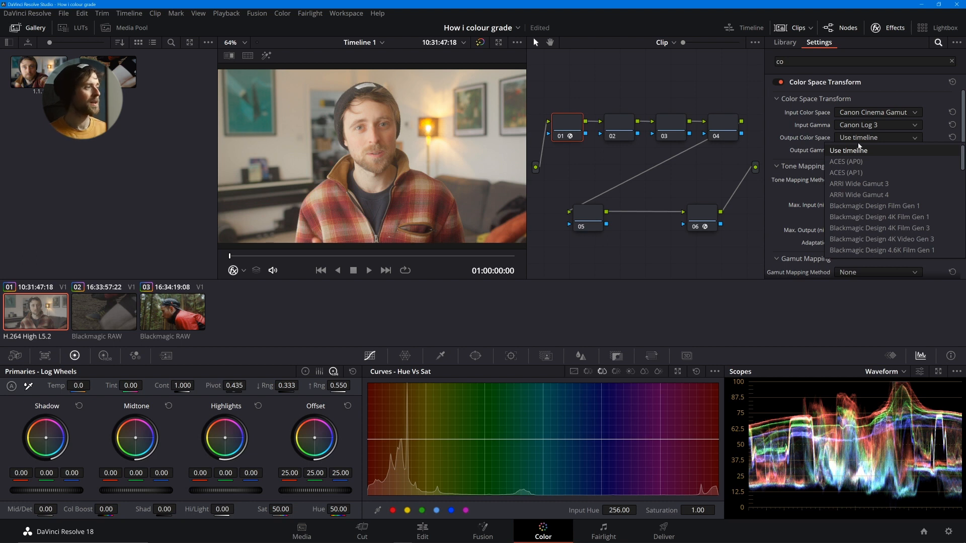
key(d)
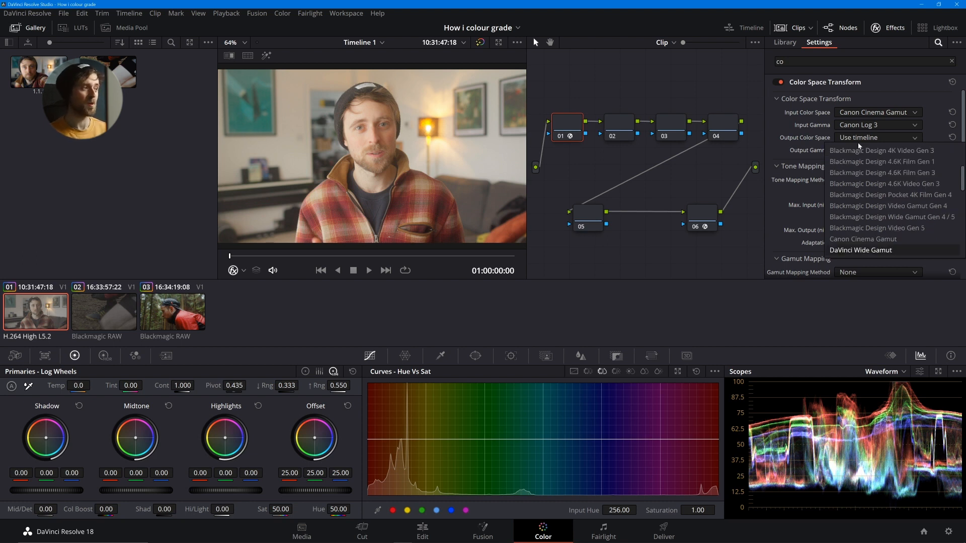
key(Return)
click(861, 150)
key(d)
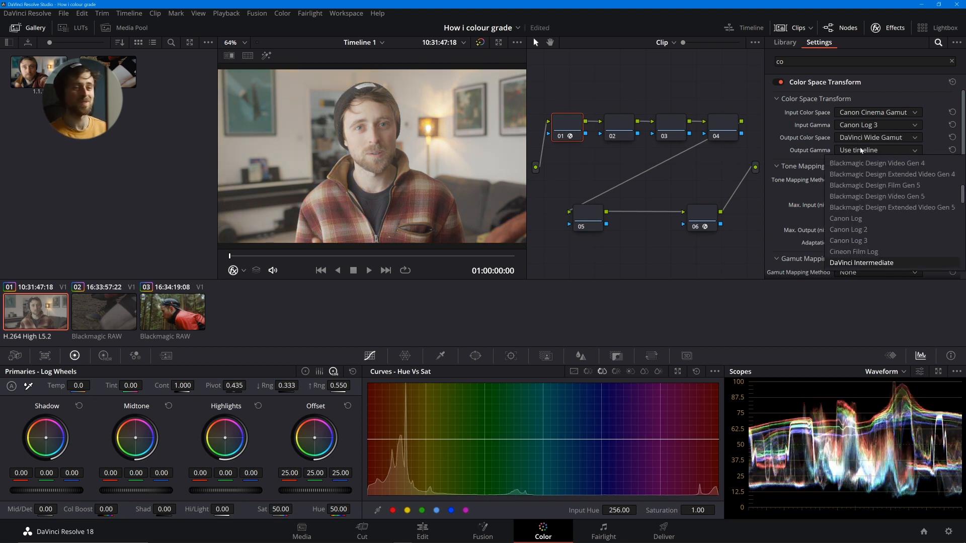
key(Return)
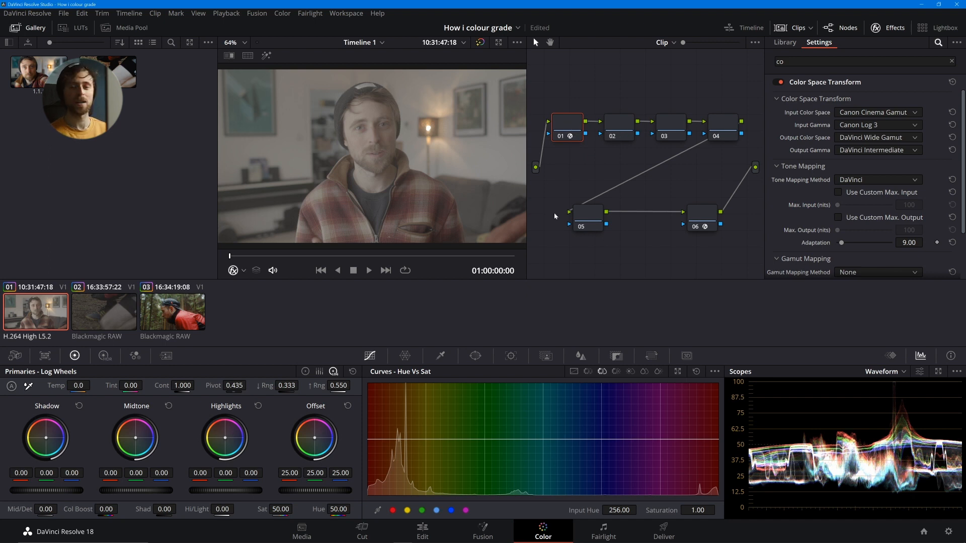
- In node 06's Color Space Transform, set the input color space to DaVinci Wide Gamut and the input gamma to DaVinci Intermediate
click(702, 214)
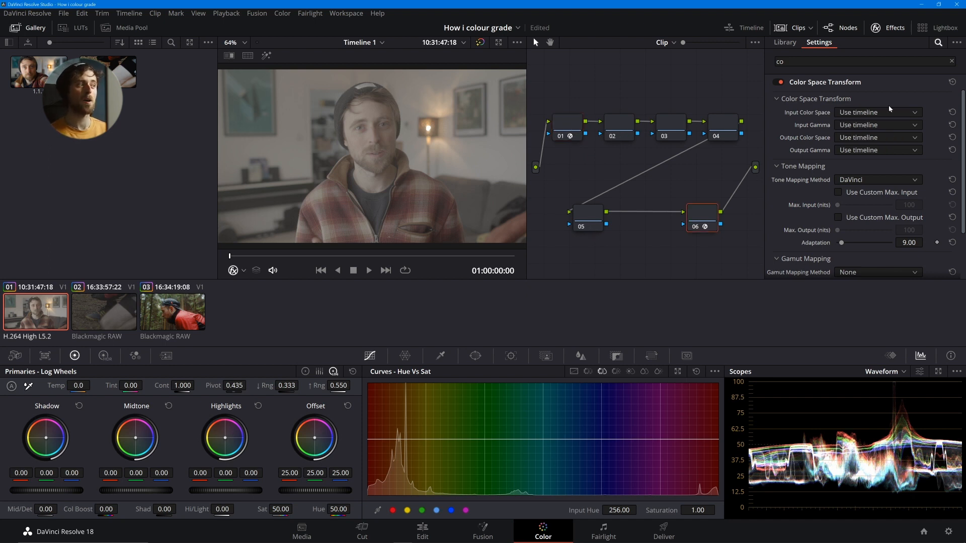
click(887, 118)
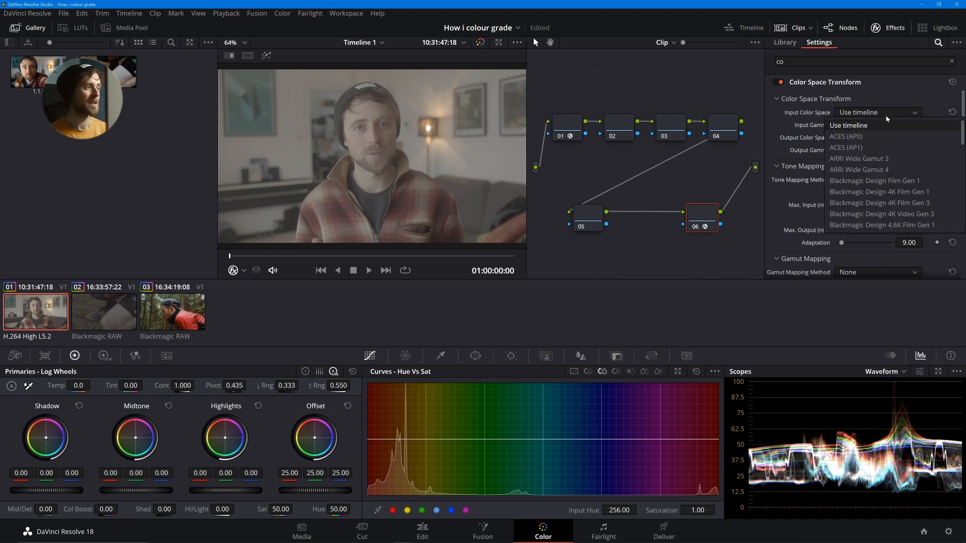
key(Return)
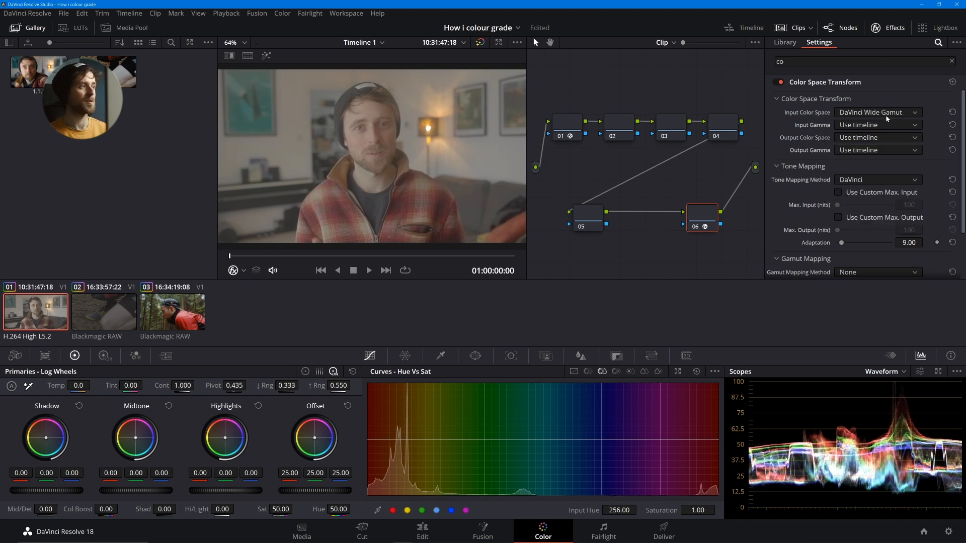
click(839, 129)
key(Return)
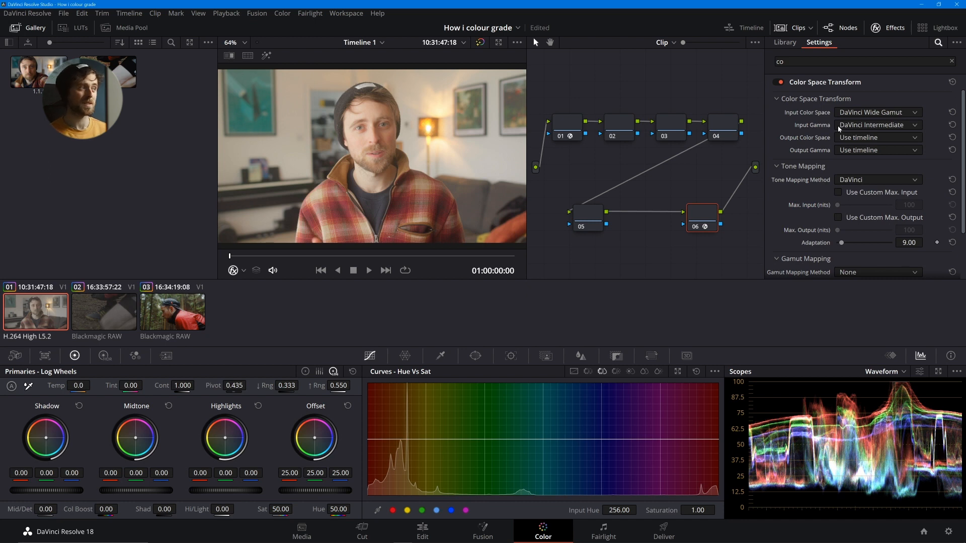
- In node 06's Color Space Transform, set the output color space to Rec.709 and the output gamma to Gamma 2.4
click(561, 128)
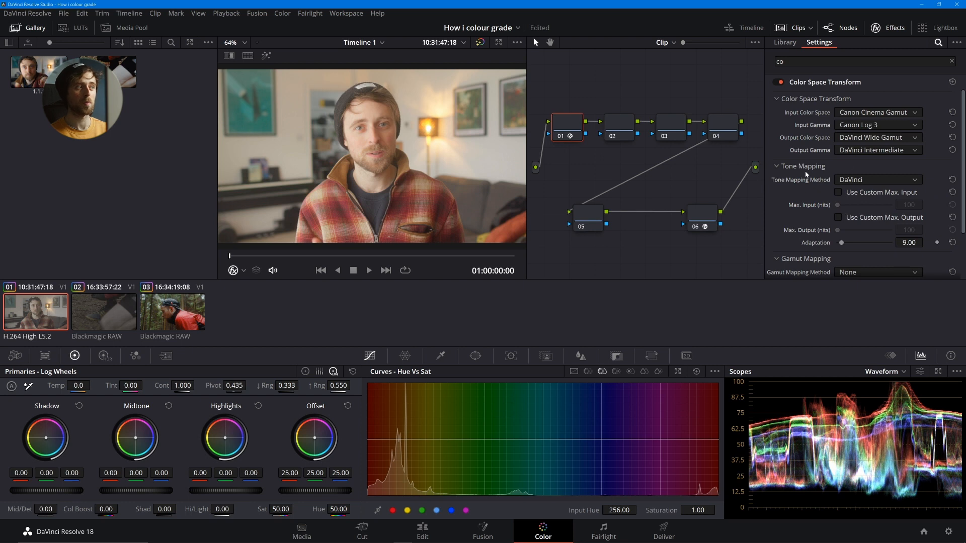
click(585, 220)
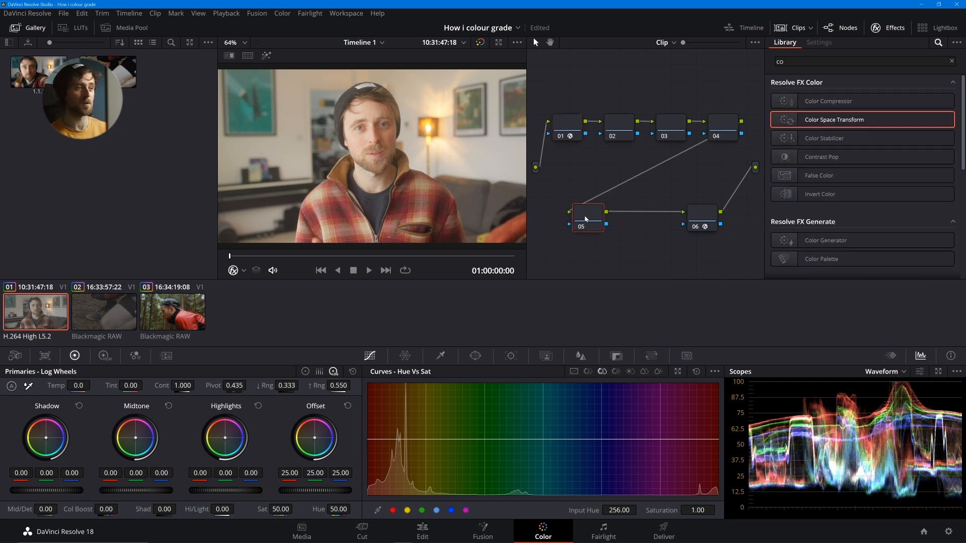
click(715, 226)
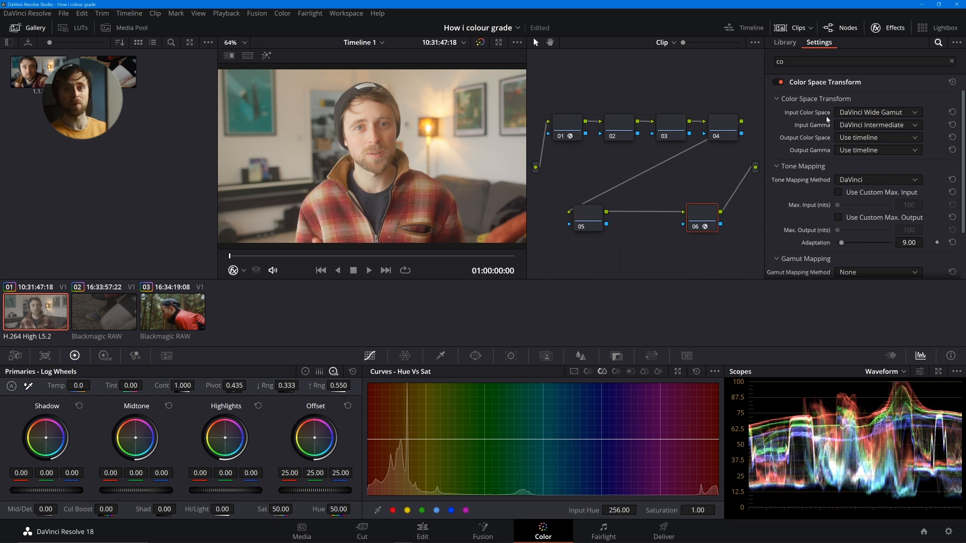
click(850, 138)
key(r)
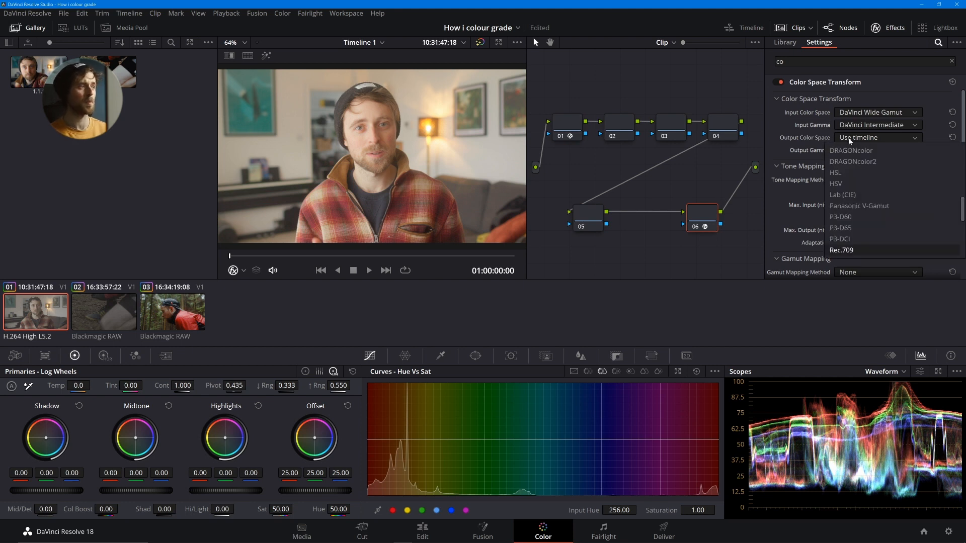
key(Return)
click(859, 150)
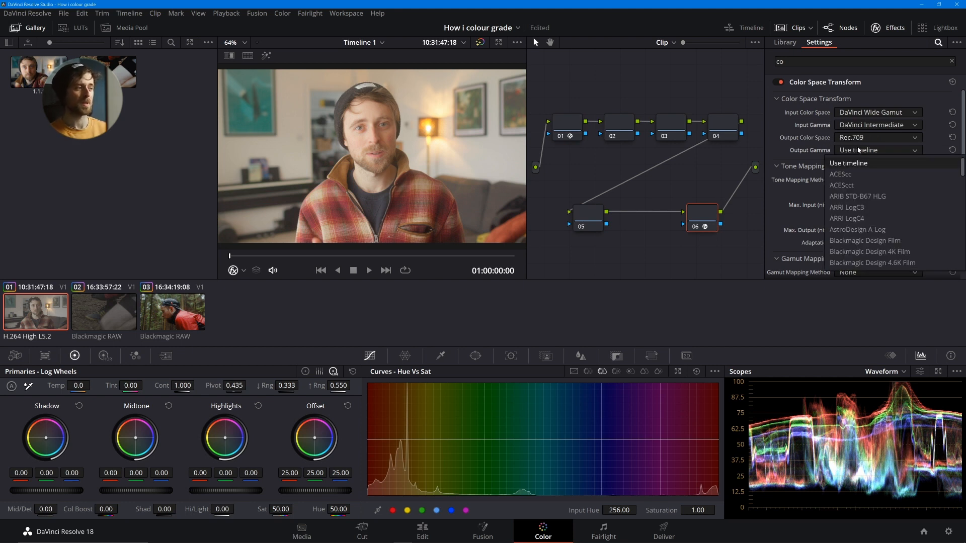
key(g)
key(Down)
key(Return)
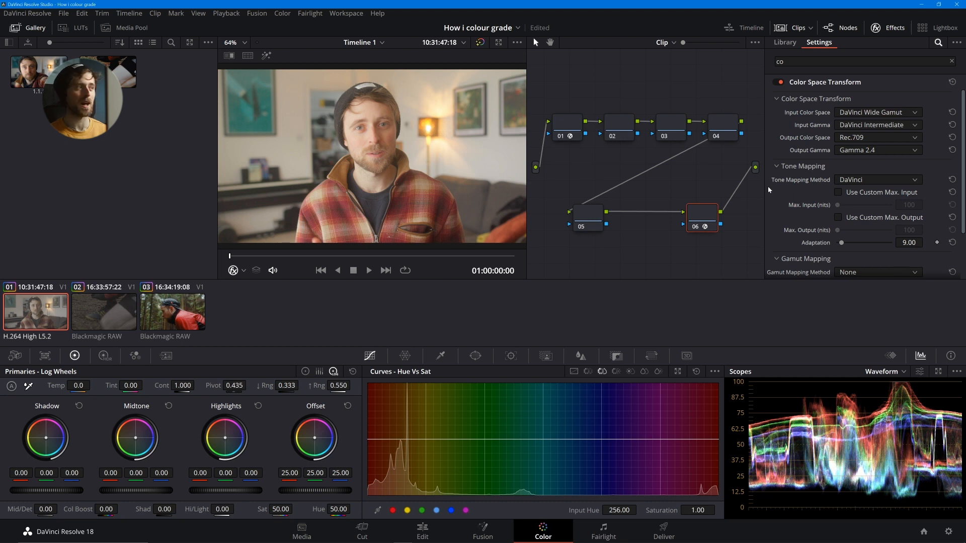
- Try ARRI Wide Gamut 3 and ARRI LogC3 as node 01's input color space and input gamma
click(567, 124)
click(878, 113)
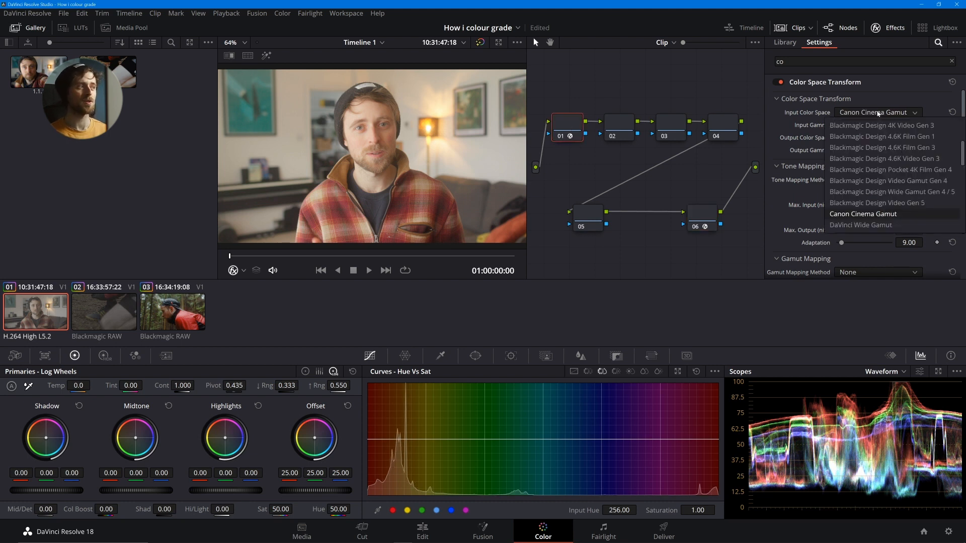
scroll(878, 121, up, 5)
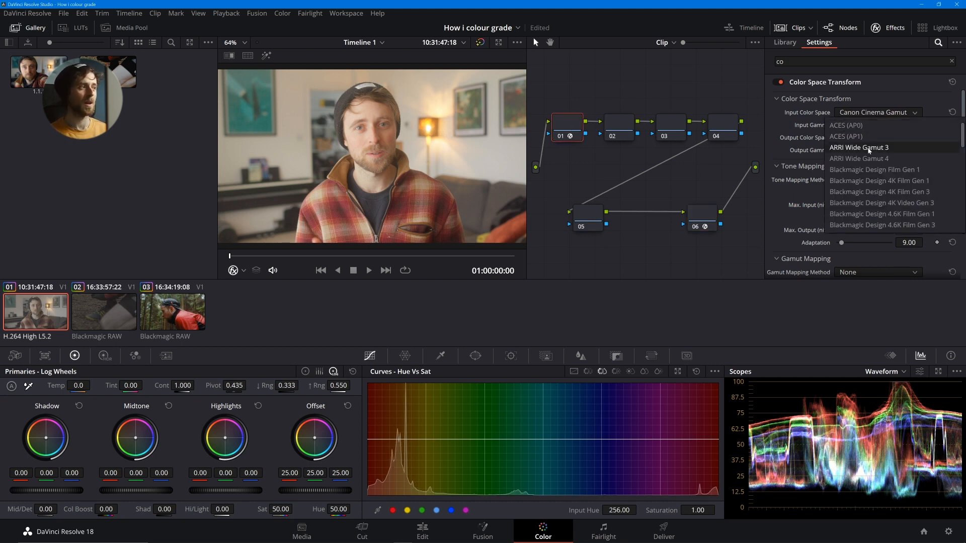
click(874, 125)
click(874, 125)
scroll(864, 176, up, 3)
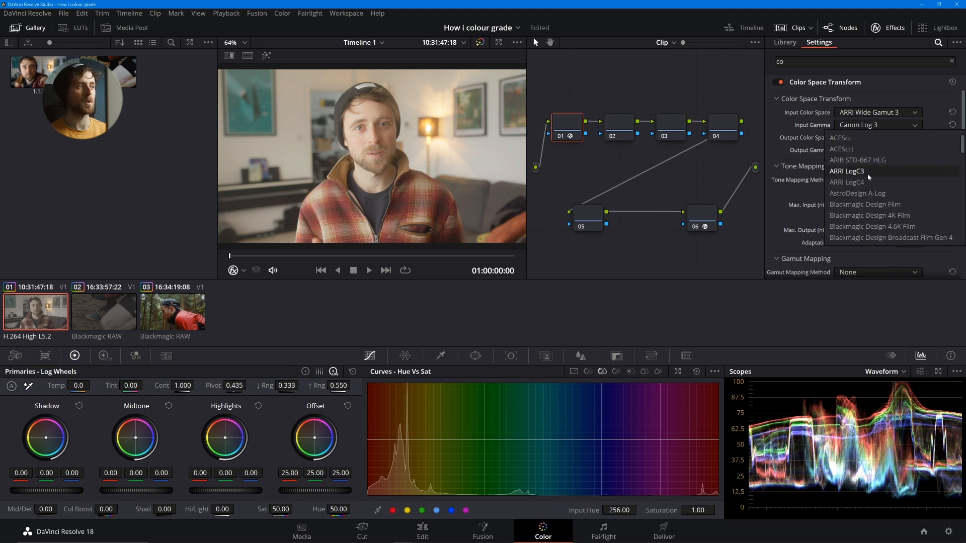
click(868, 173)
- Return node 01's input color space to Canon Cinema Gamut and its input gamma to Canon Log 3, and save the project
click(879, 114)
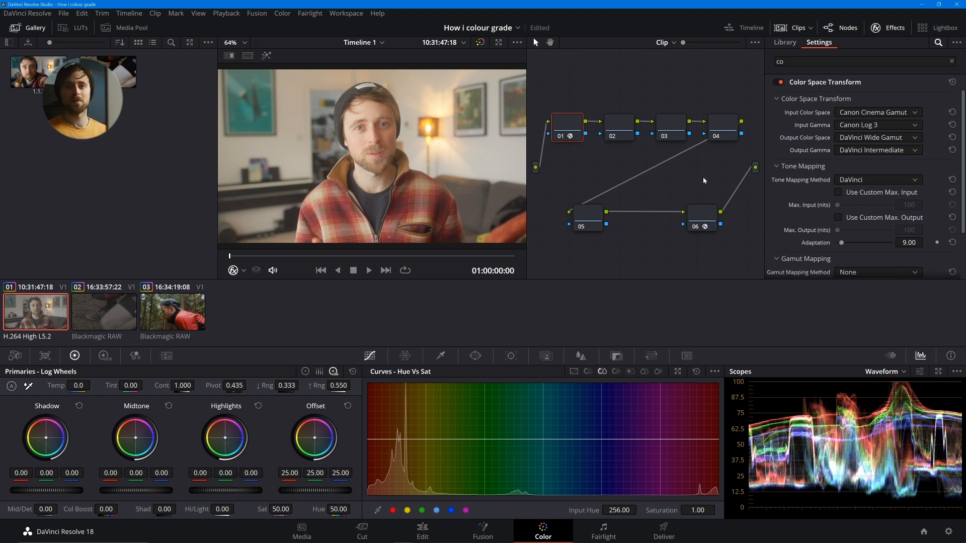
key(ctrl+s)
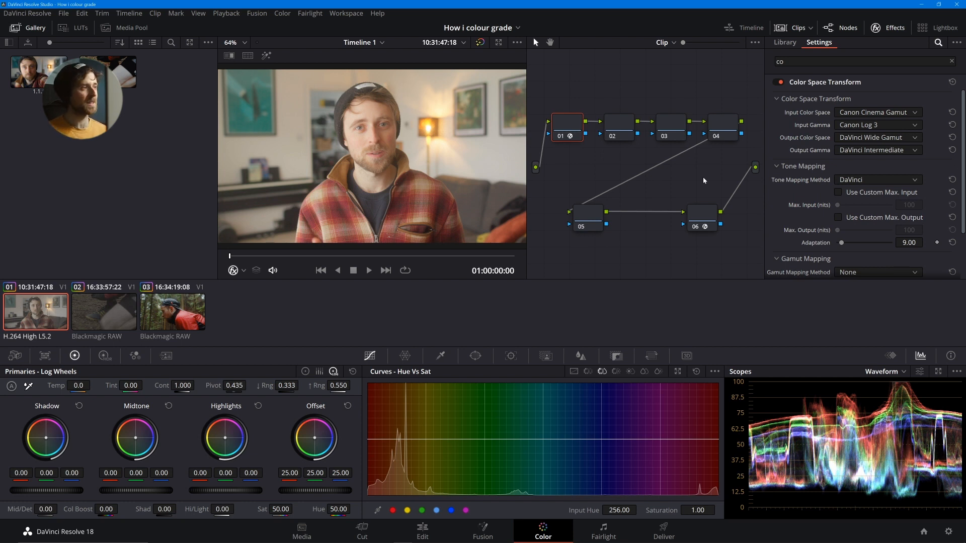
- Set node 01's input color space to Use timeline and its input gamma to FujiFilm F-Log, and re-enable nodes 01 and 06
click(868, 114)
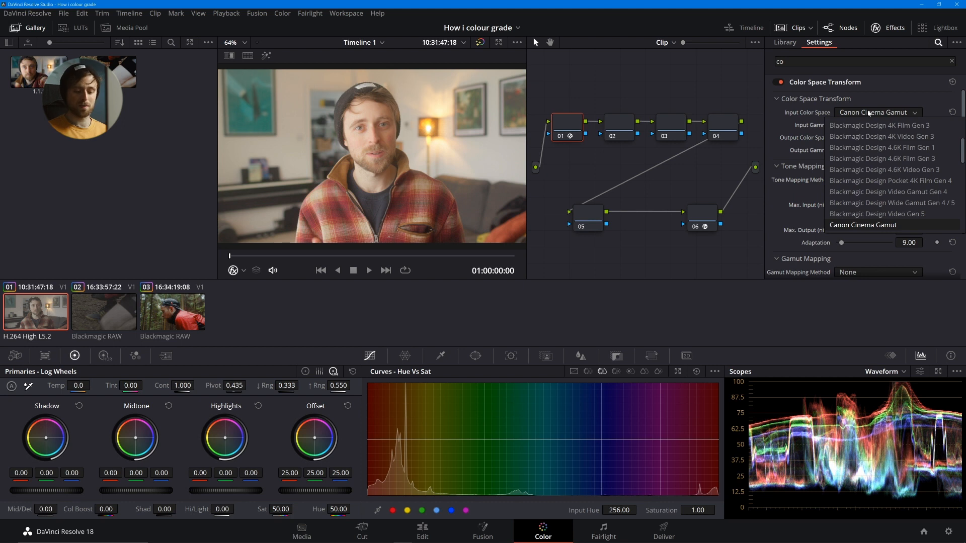
key(Down)
key(Down)
key(Down)
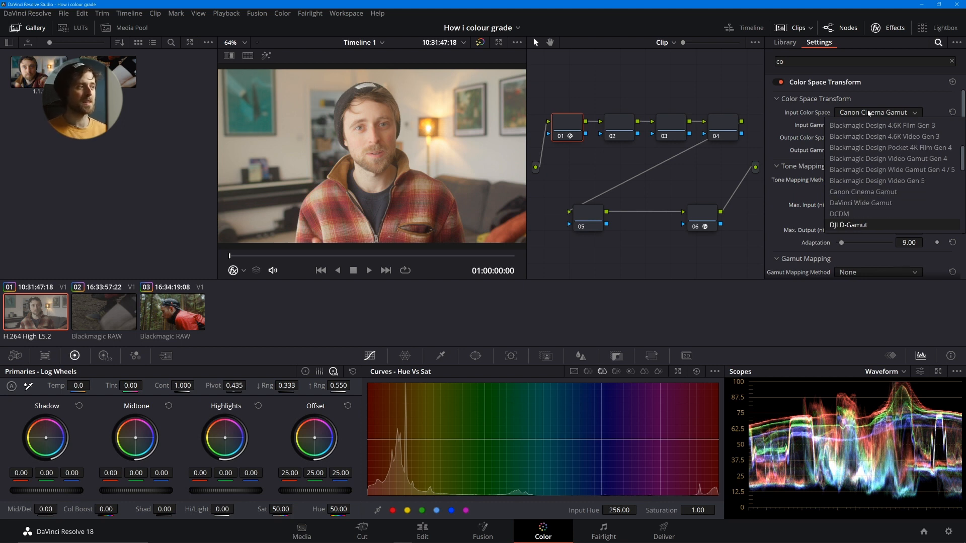
key(Up)
scroll(869, 136, up, 3)
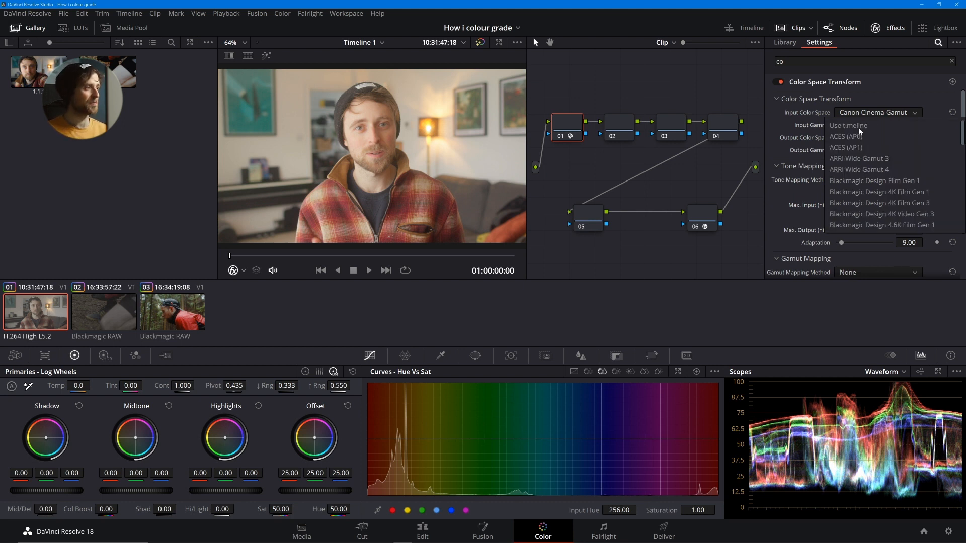
click(856, 126)
click(863, 126)
key(Down)
key(Down)
key(Down)
key(Down)
key(Down)
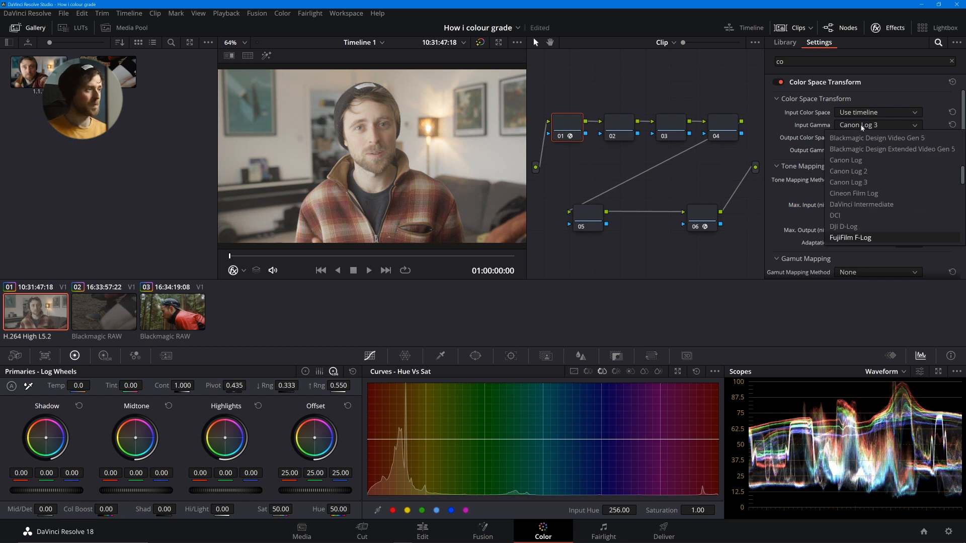
key(Return)
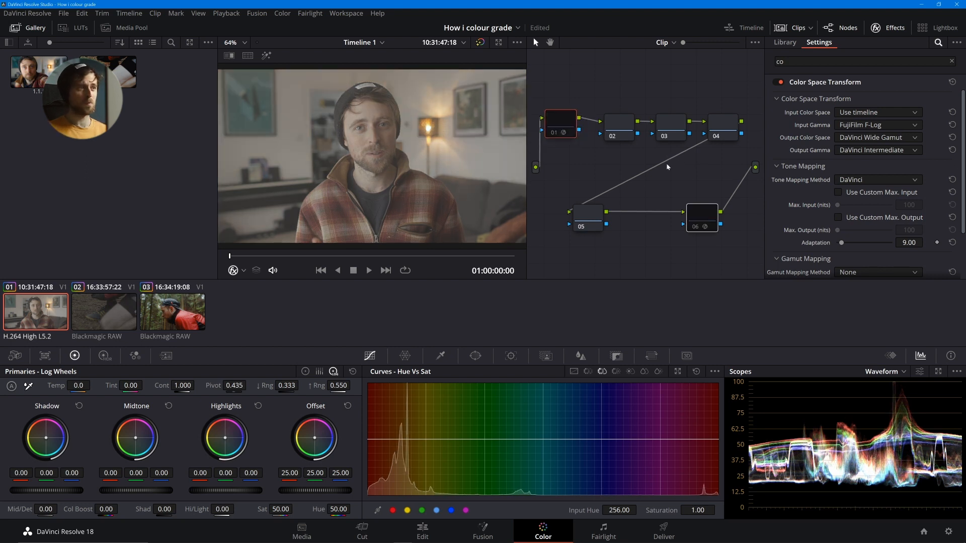
key(ctrl+d)
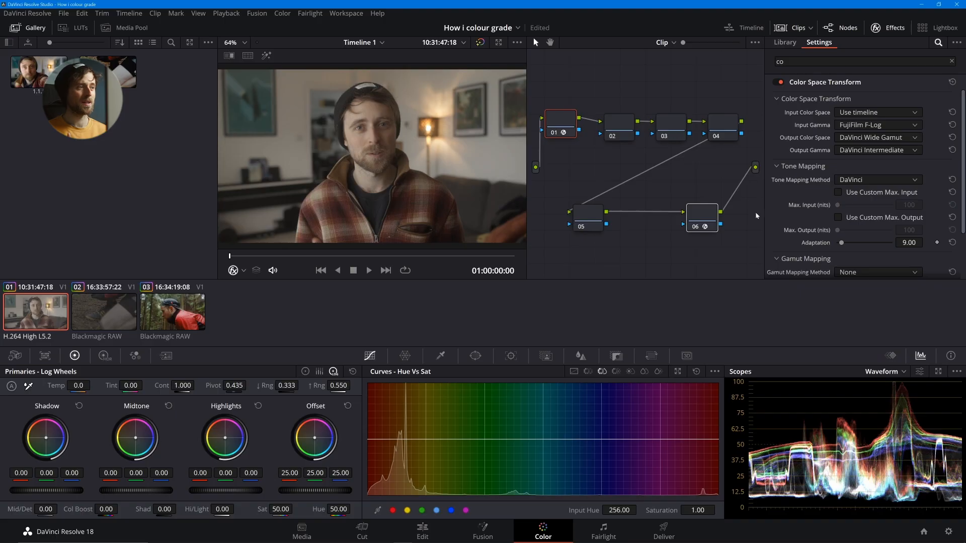
- Try P3-DCI and P3-D65 as node 06's output color space, finishing back on Rec.709
click(707, 217)
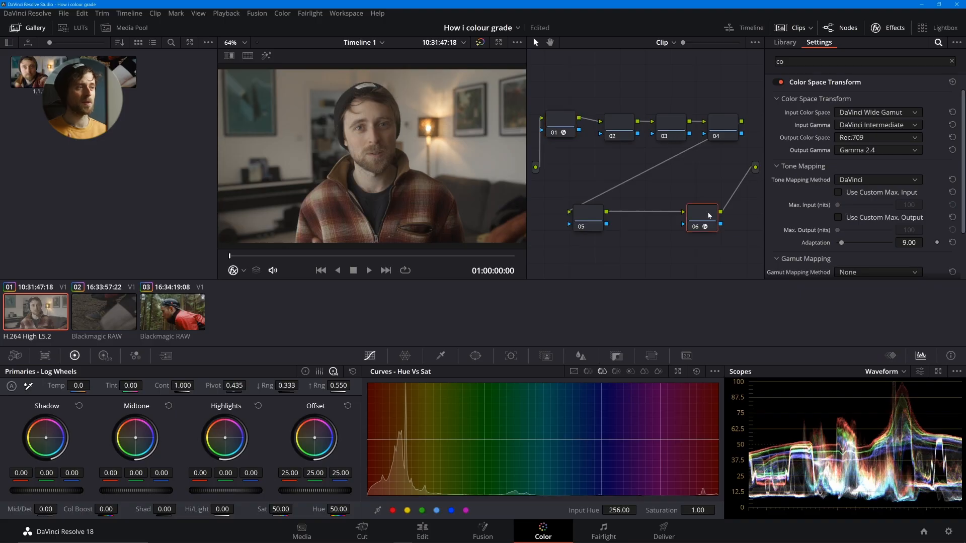
click(881, 138)
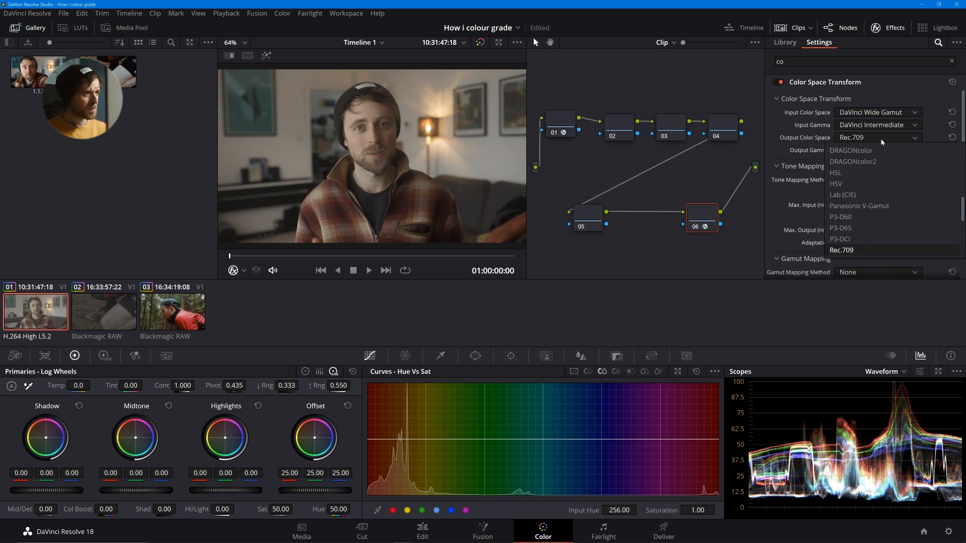
click(855, 240)
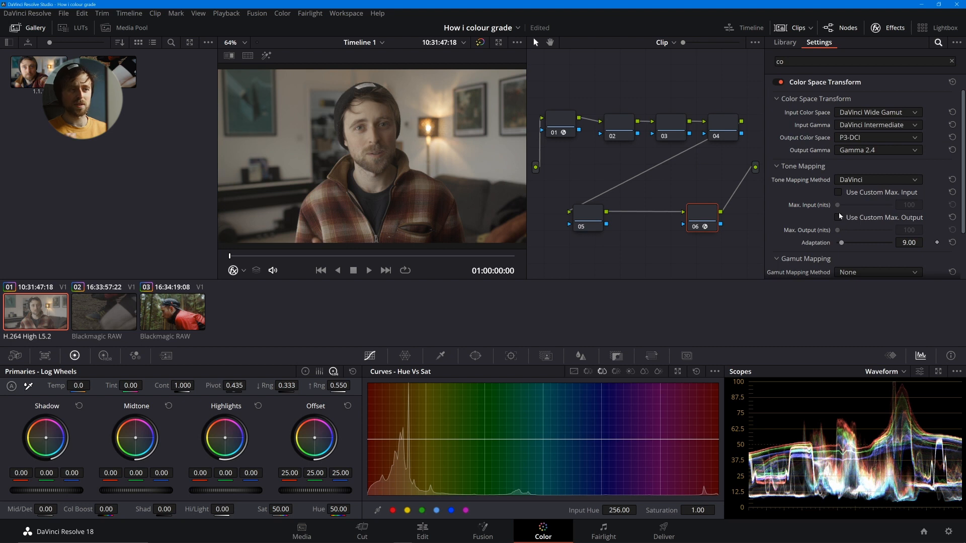
click(868, 139)
click(868, 226)
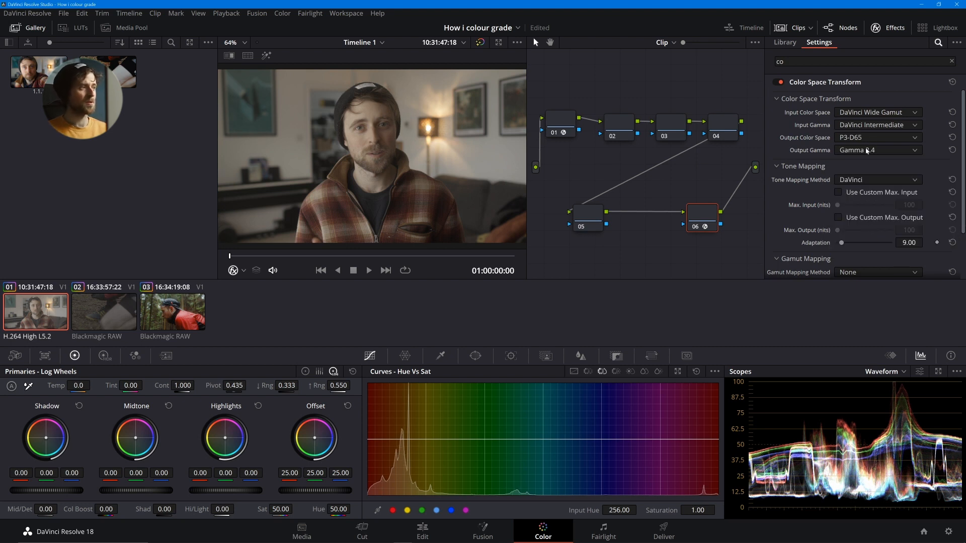
click(870, 138)
click(875, 250)
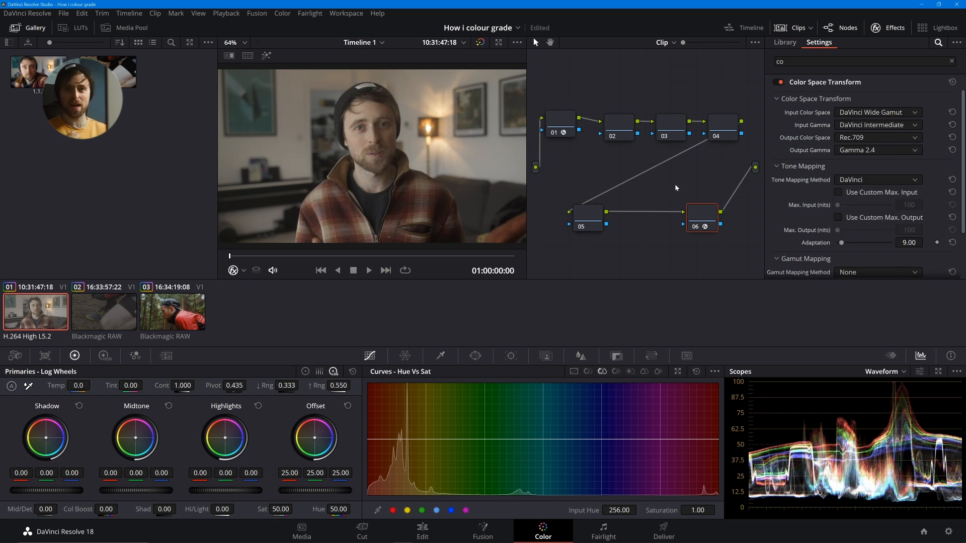
- Label nodes 01 and 06, which hold the Color Space Transforms, "space trans"
click(562, 129)
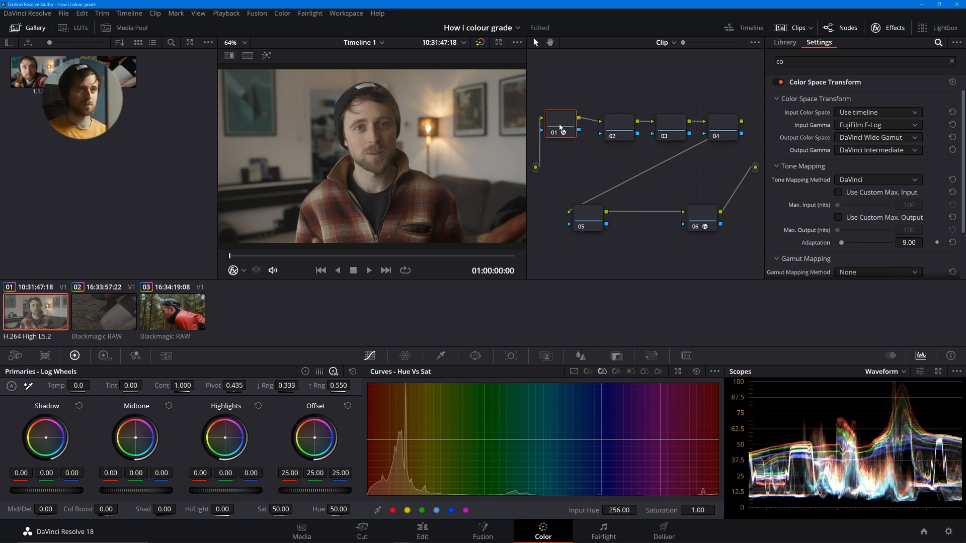
text(space trans)
key(Return)
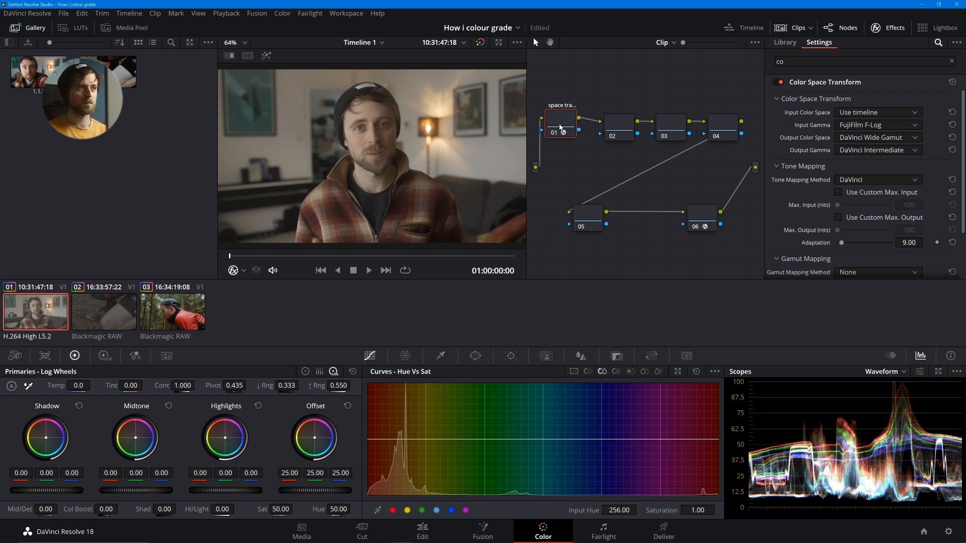
click(702, 214)
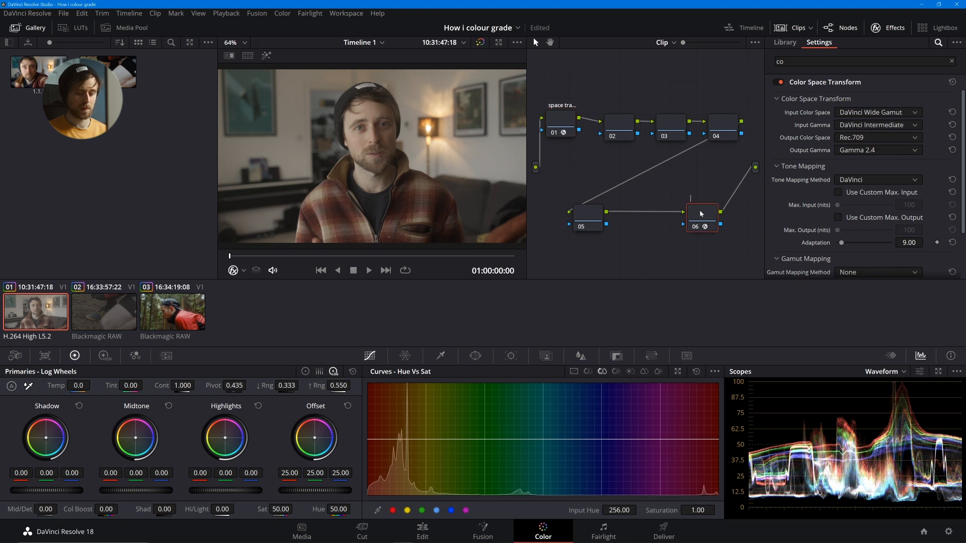
text(space trans)
key(Return)
- Hide the effects library and clean up the node graph into a single row
click(876, 28)
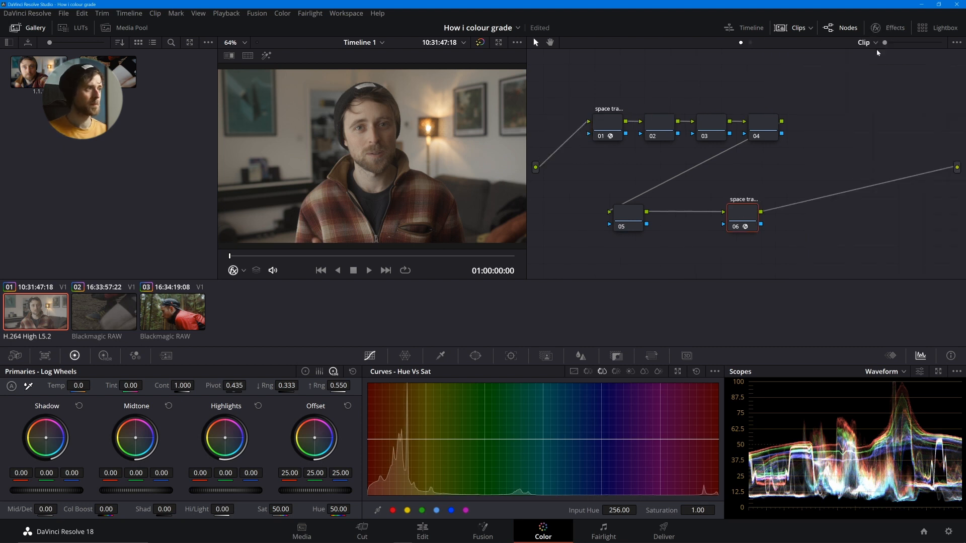
right_click(754, 188)
click(796, 301)
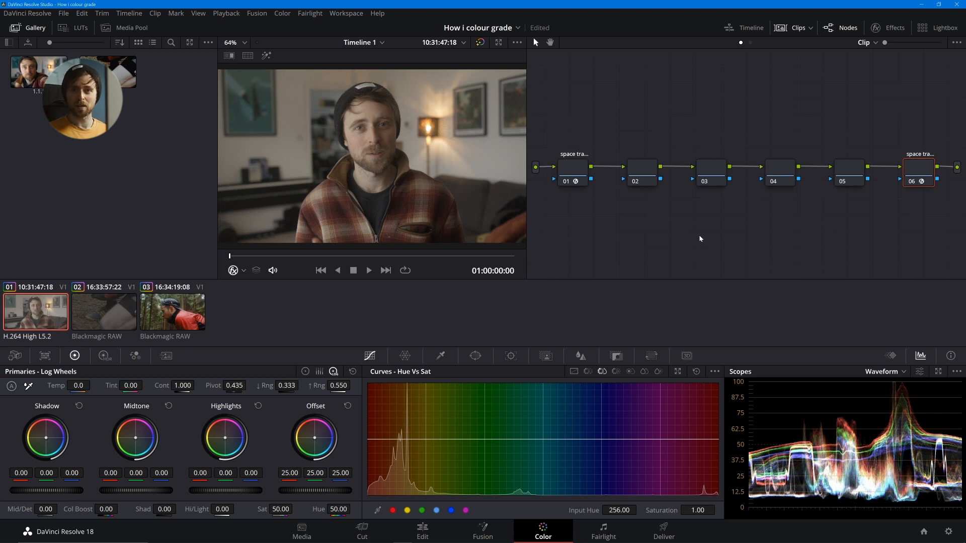
- Label node 02 "exposure" and node 03 "saturation"
click(641, 176)
text(posure)
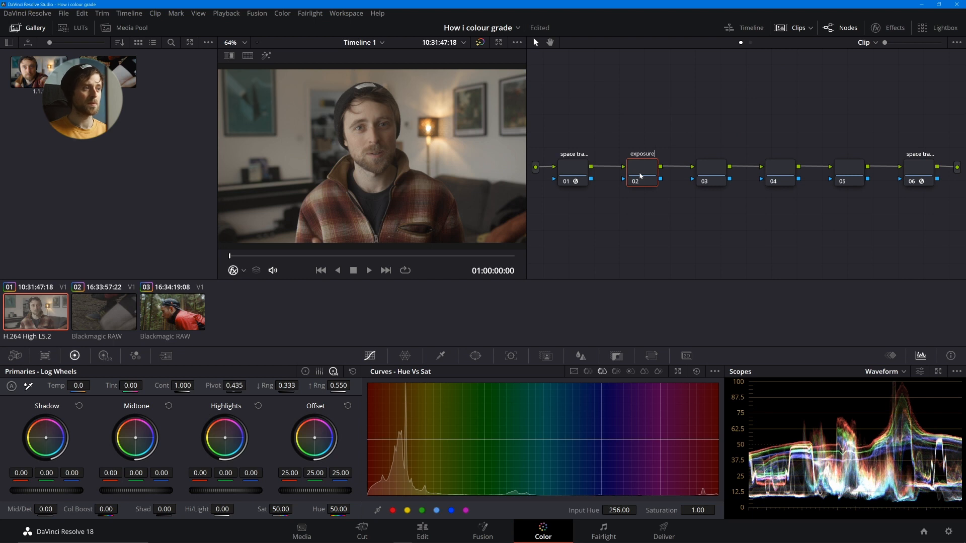
key(Return)
click(706, 171)
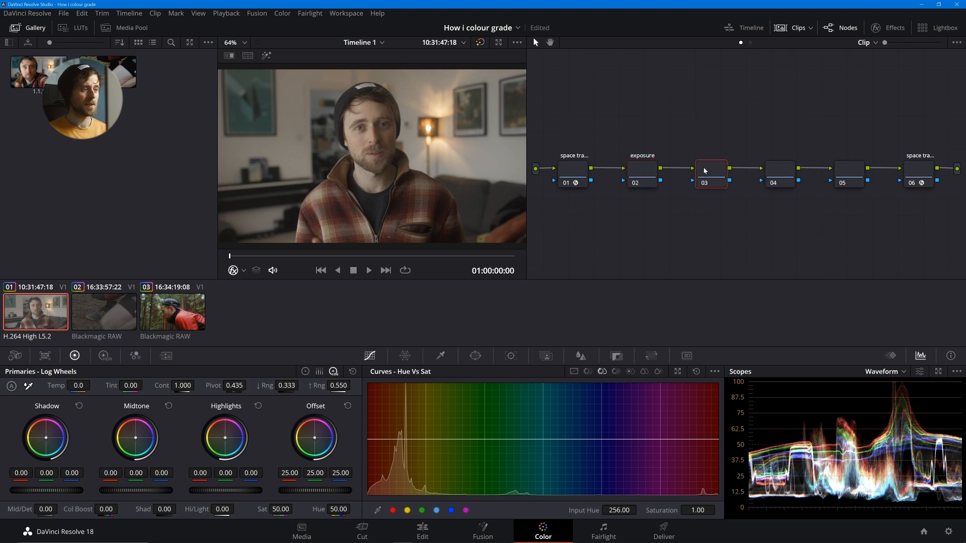
text(saturation)
key(Return)
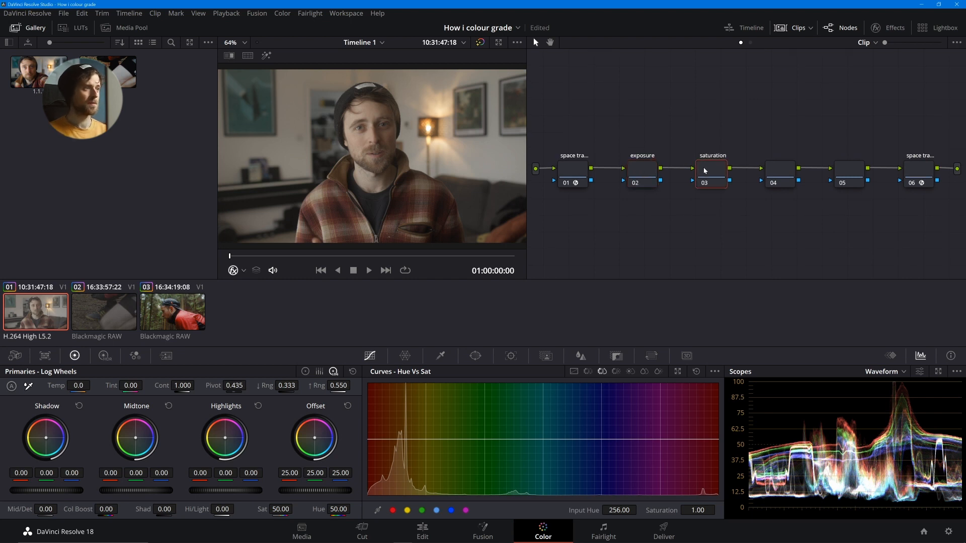
- Label node 04 "balance" and node 05 "skintone"
click(780, 172)
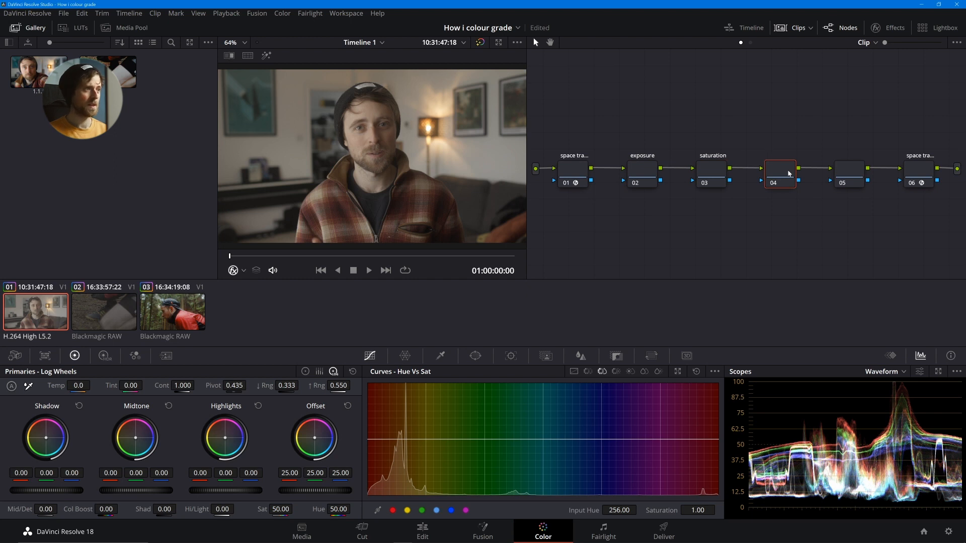
text(balance)
key(Return)
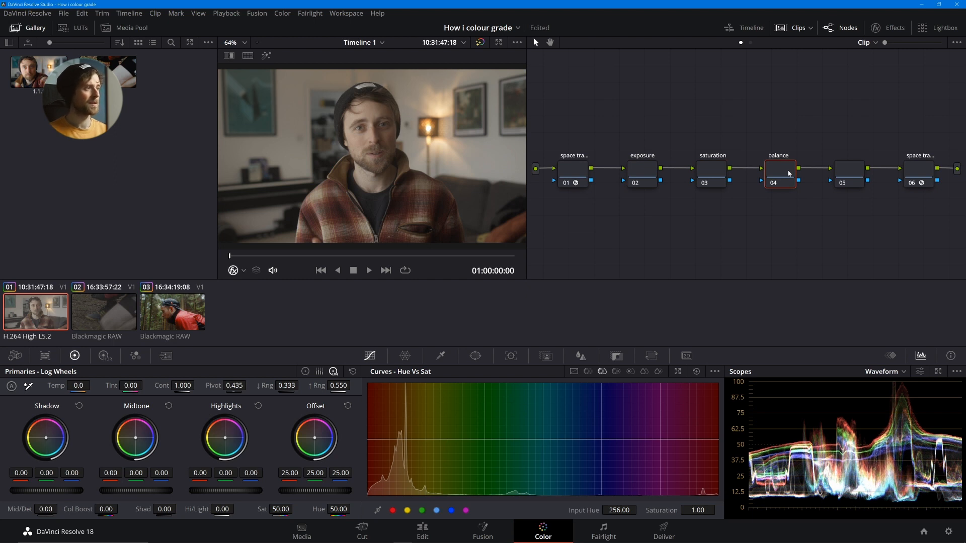
click(851, 172)
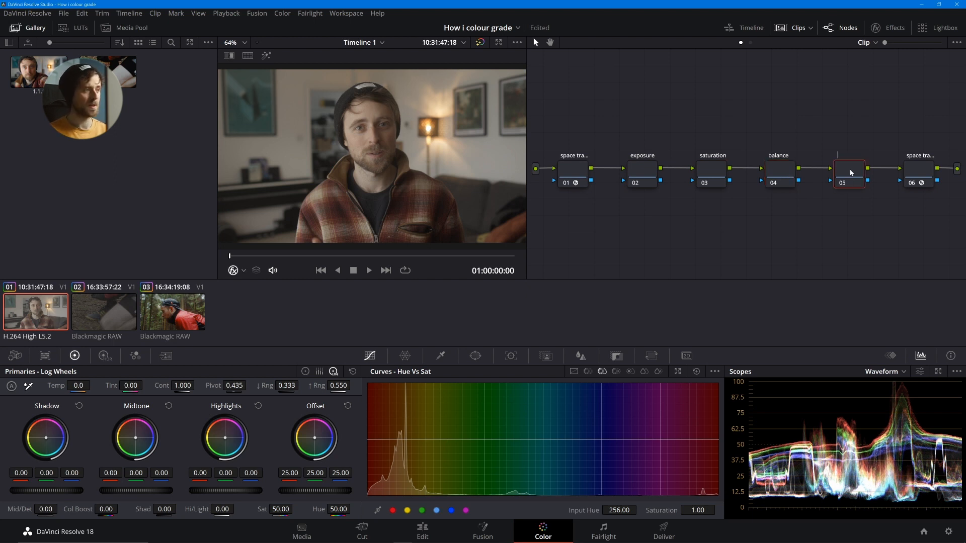
text(skintone)
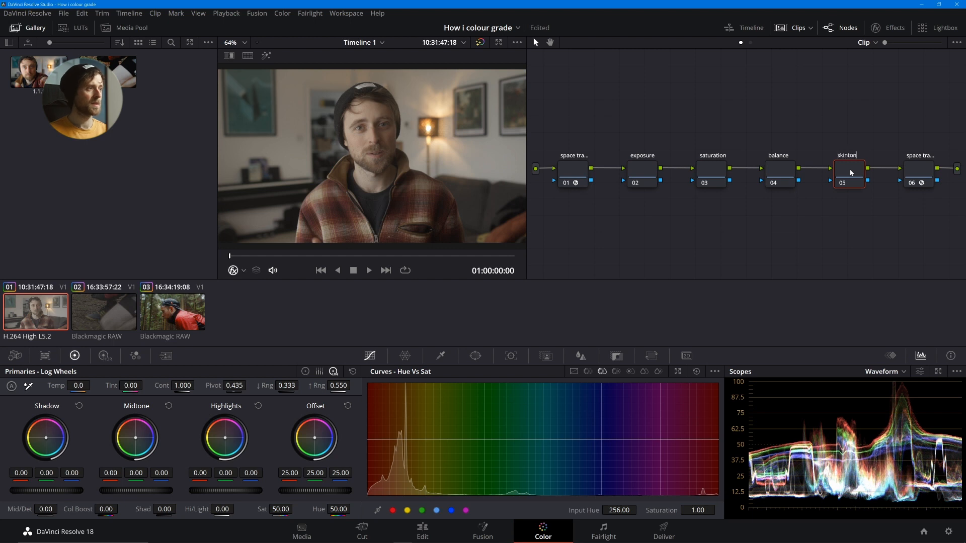
key(Return)
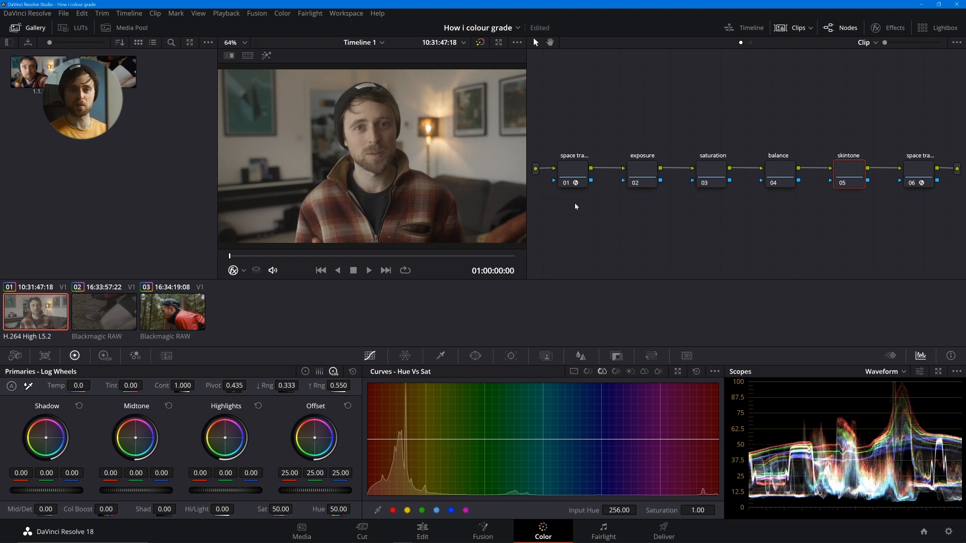
- Select the exposure node, look through the available scope types and keep the Waveform scope displayed
click(640, 173)
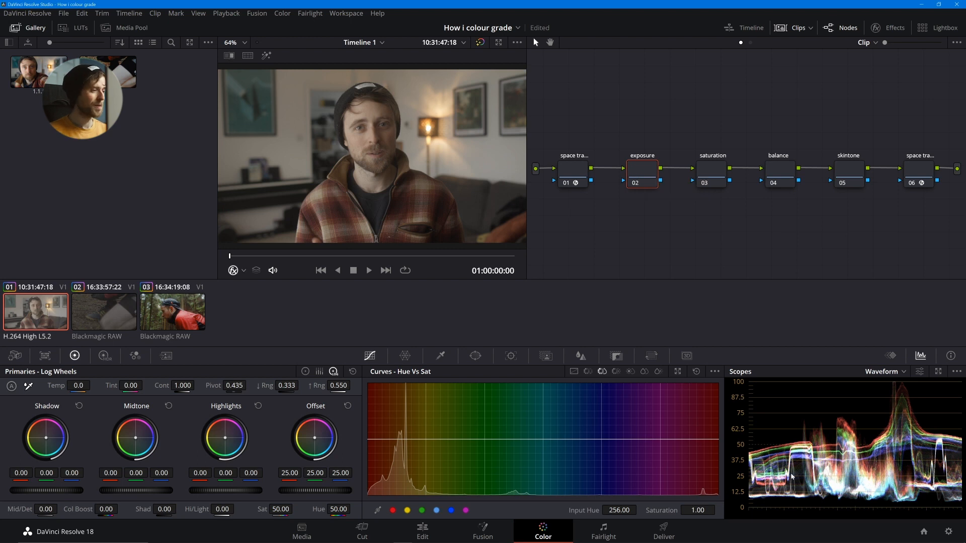
click(890, 356)
click(920, 356)
click(897, 371)
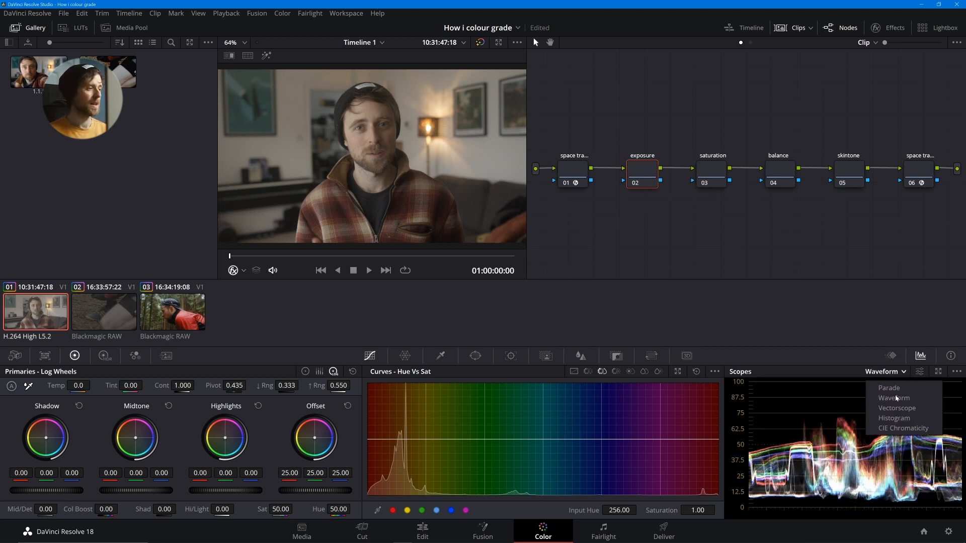
click(900, 398)
click(894, 373)
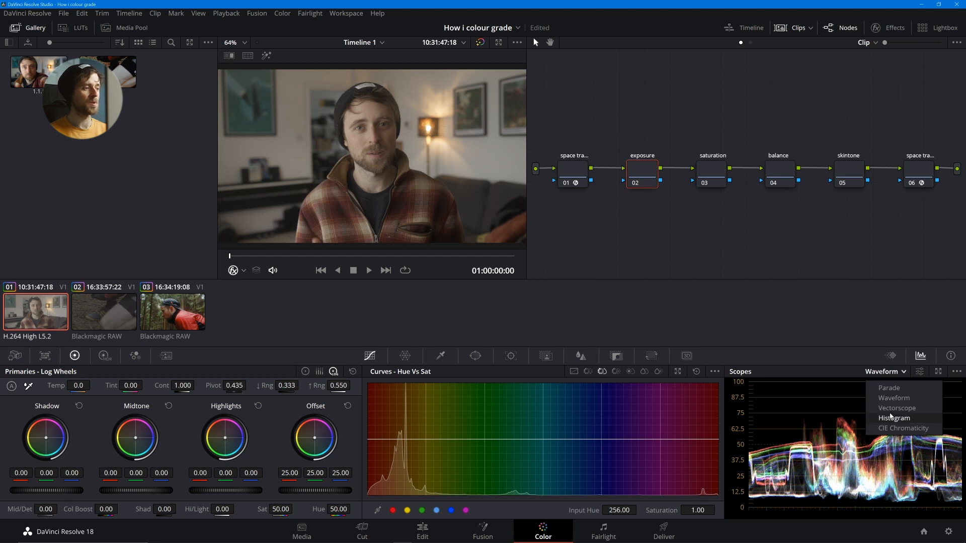
click(890, 418)
click(887, 372)
click(891, 400)
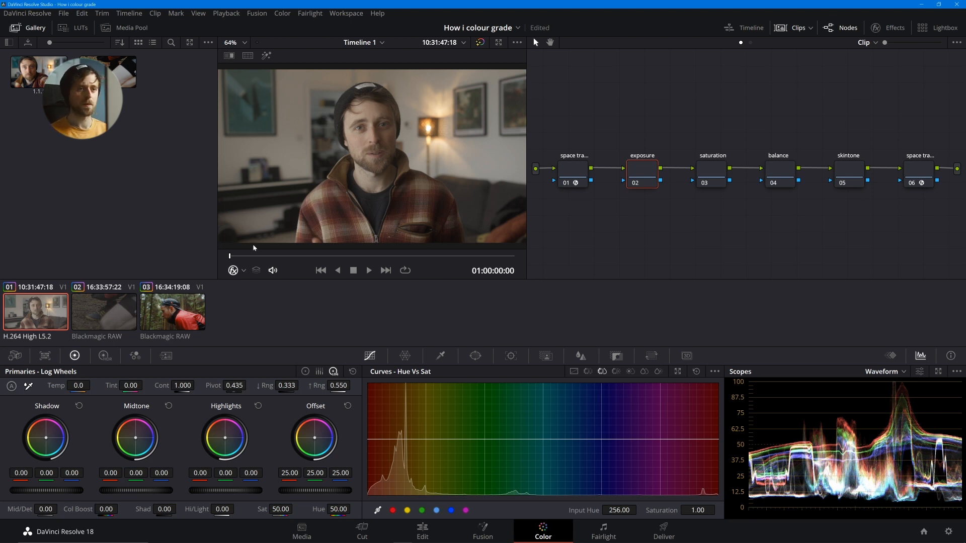
- At frame 01:00:20:04, raise the exposure node's Offset to 29.00 and compare the image with the node on and off
drag(239, 256, 271, 256)
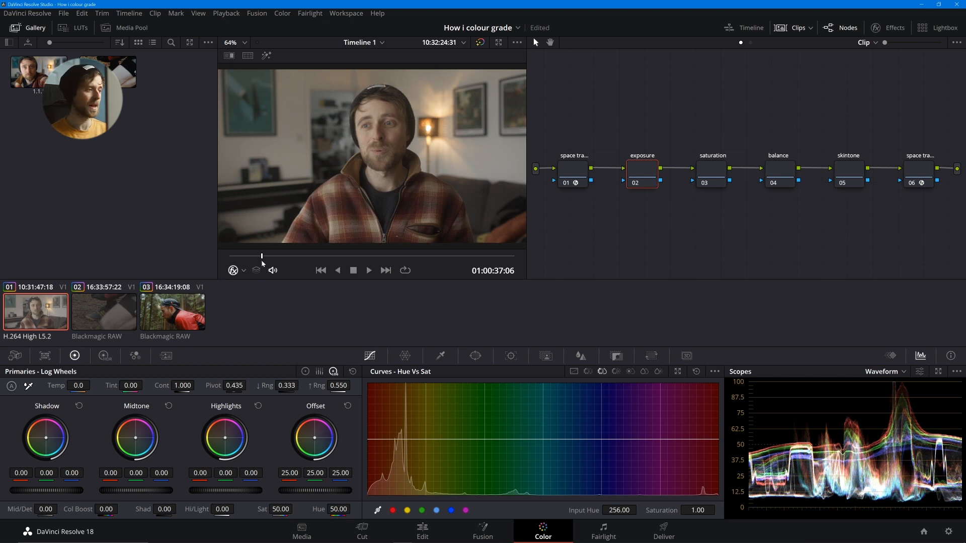
mouse_move(261, 257)
mouse_down()
mouse_move(274, 261)
mouse_move(262, 265)
mouse_up()
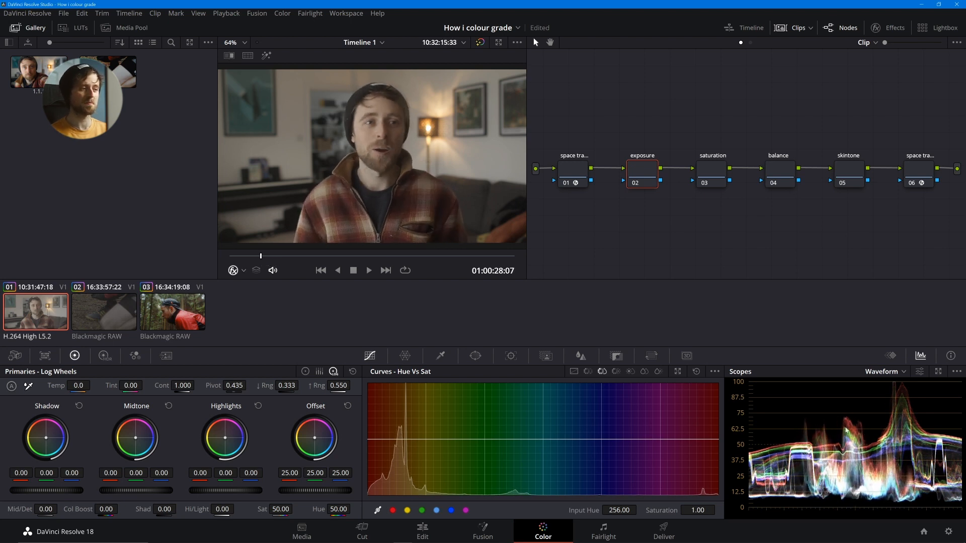
click(247, 258)
drag(247, 258, 252, 258)
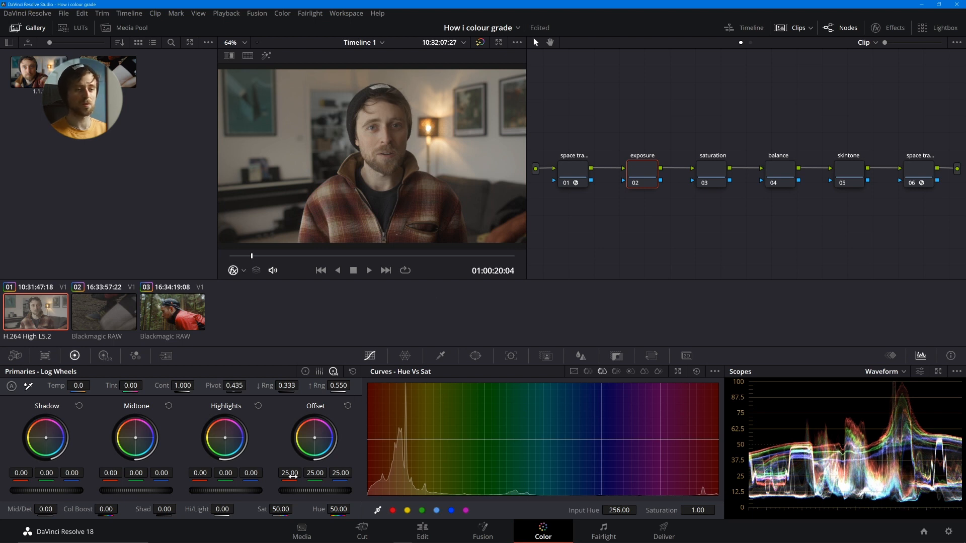
mouse_move(315, 491)
mouse_down()
mouse_move(419, 490)
mouse_move(295, 491)
mouse_move(337, 491)
mouse_move(318, 493)
mouse_up()
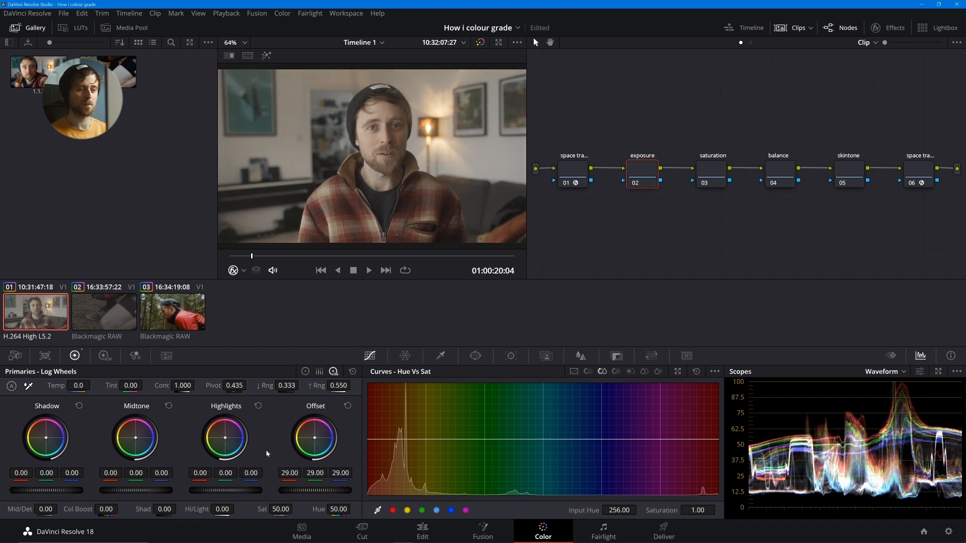
key(ctrl+d)
key(ctrl+d)
key(ctrl+d)
key(ctrl+d)
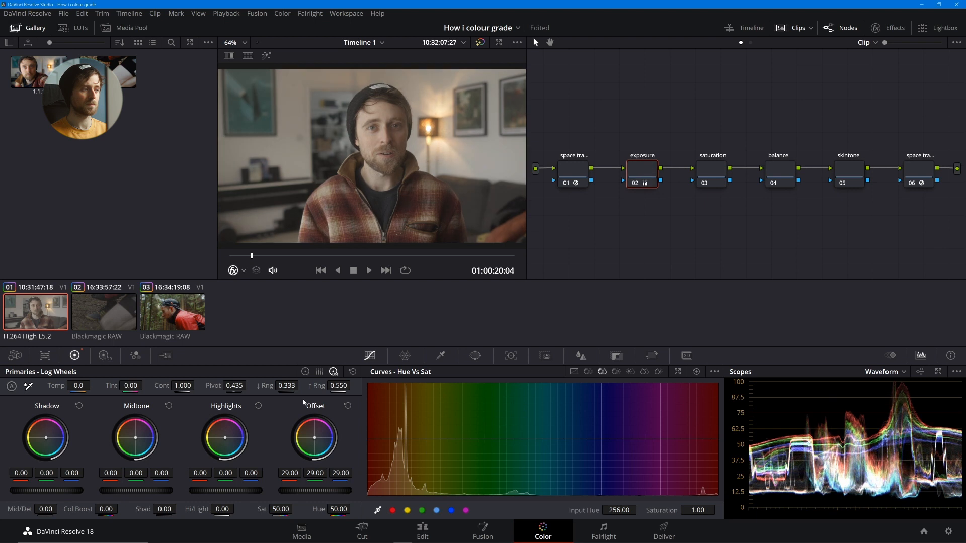
- At frame 01:01:15:06, set the exposure node's Lift to -0.03, Gamma to 0.03 and Contrast to 0.994 with the primary color wheels
drag(266, 256, 314, 257)
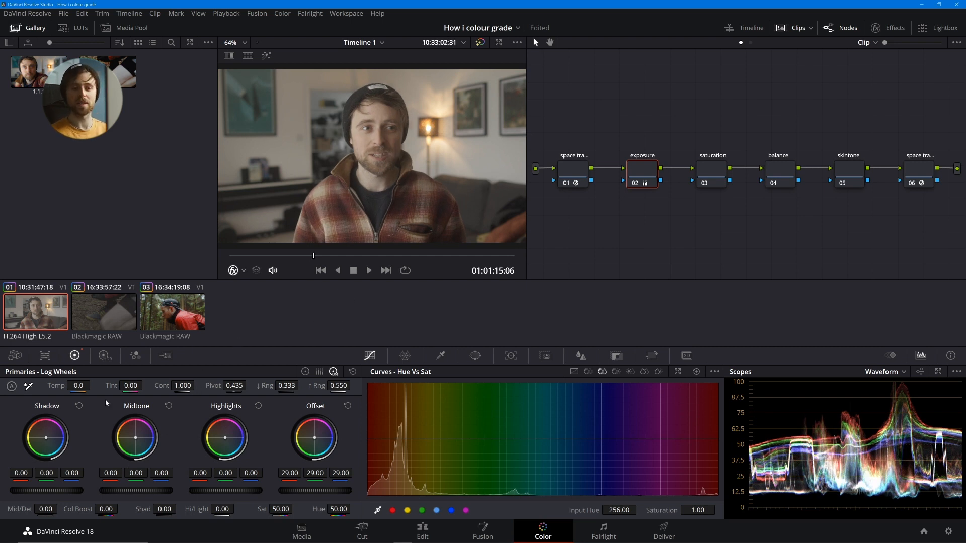
click(306, 372)
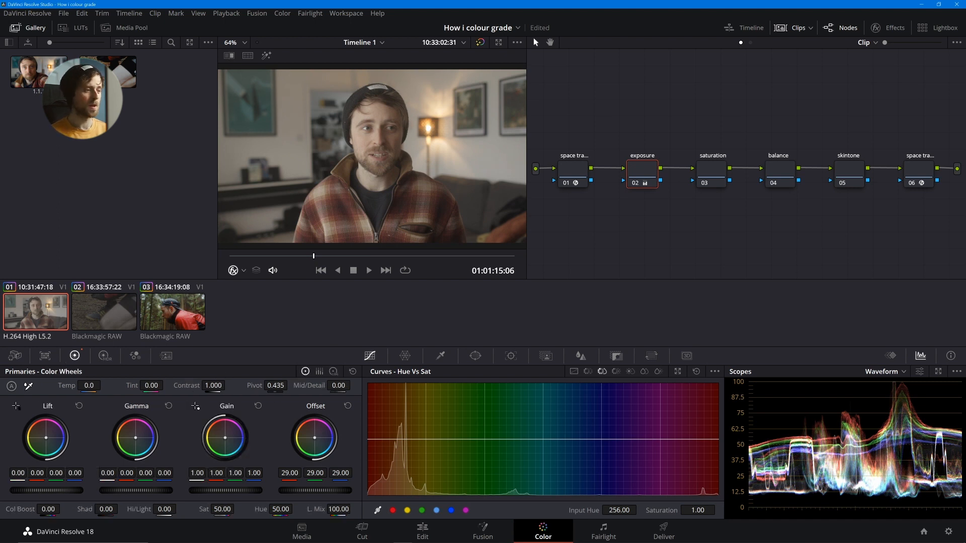
drag(46, 490, 36, 491)
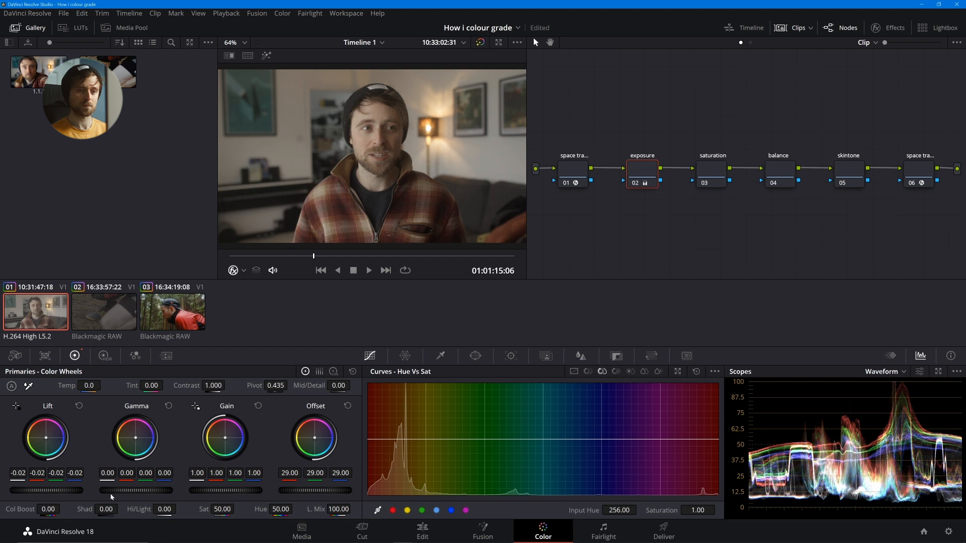
drag(111, 494, 166, 496)
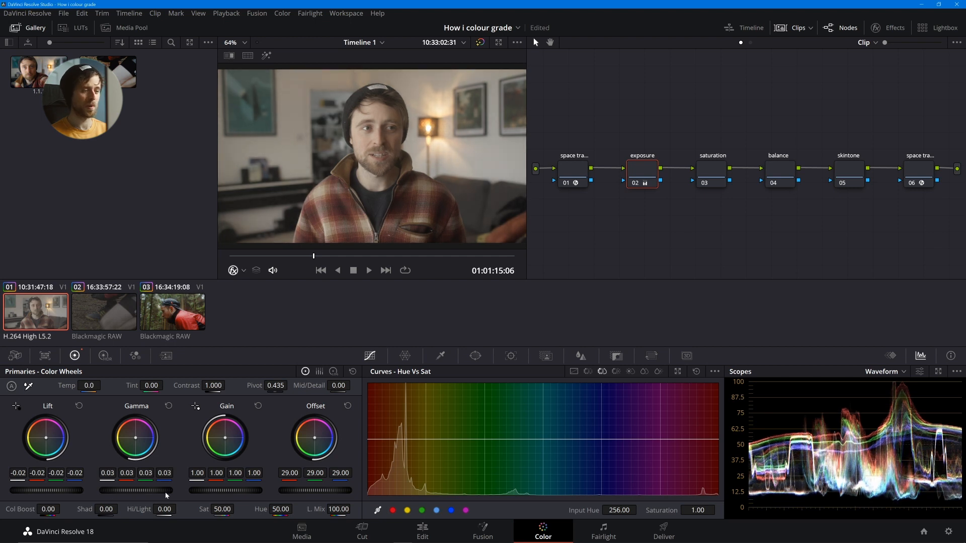
drag(46, 490, 41, 490)
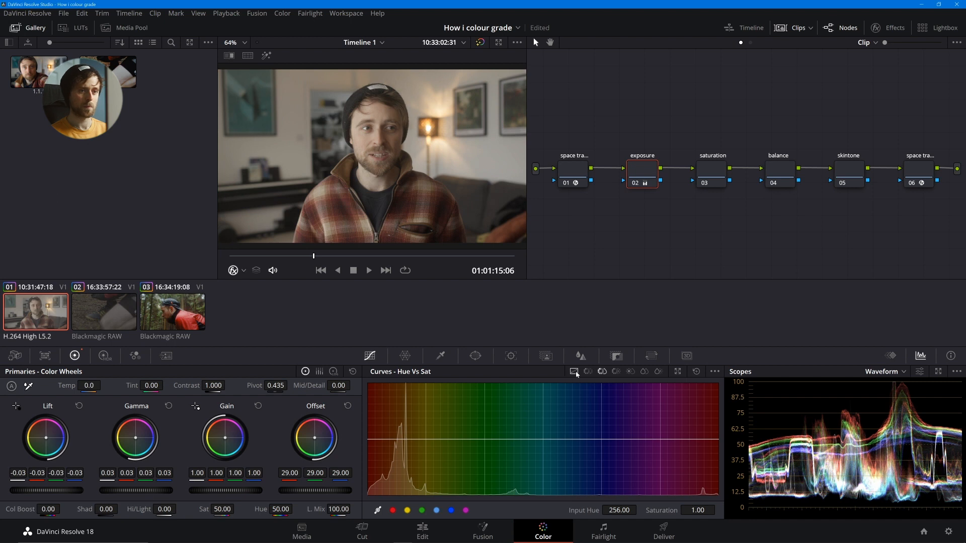
mouse_move(213, 386)
mouse_down()
mouse_move(228, 385)
mouse_move(212, 385)
mouse_up()
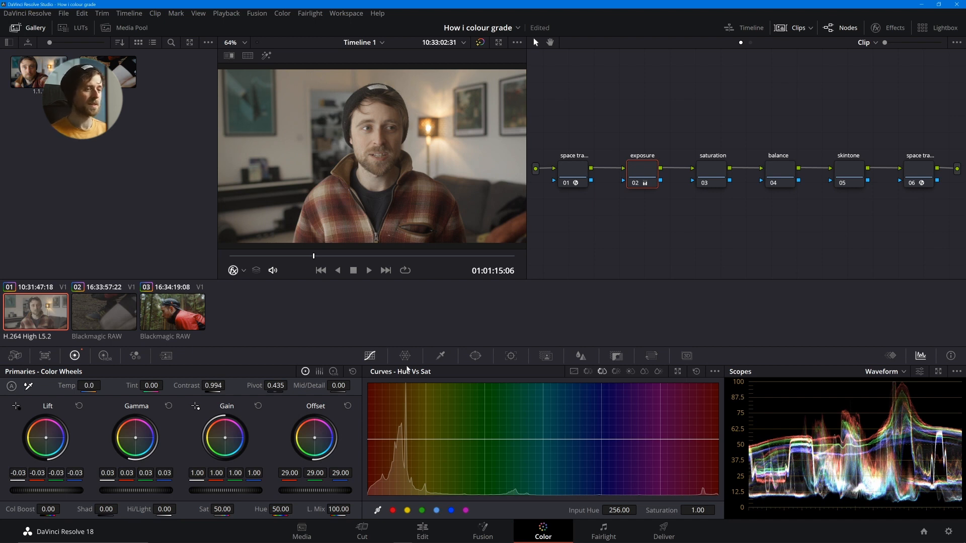
- Lower a shadow point slightly on the exposure node's custom curve, add a midtone point, and compare the node on and off
click(573, 371)
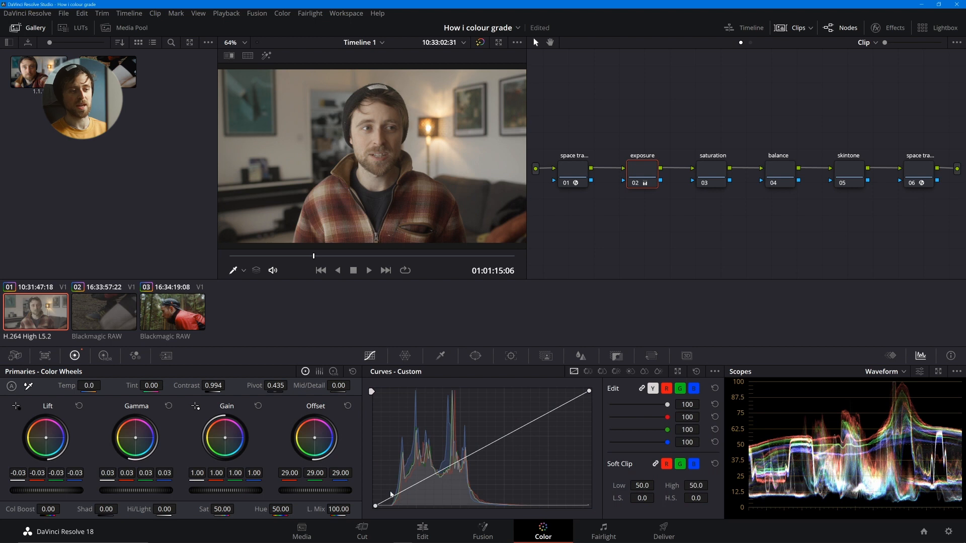
drag(392, 496, 394, 498)
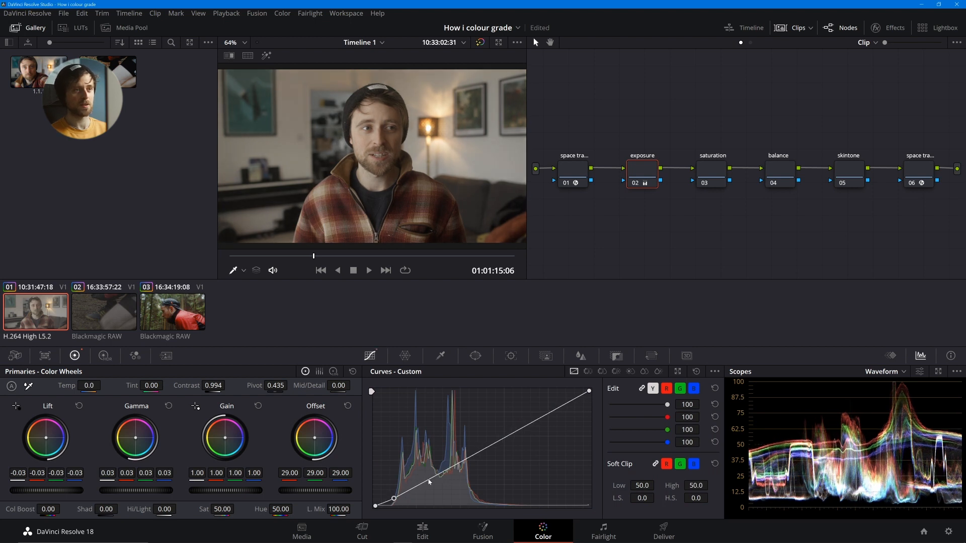
drag(467, 453, 468, 456)
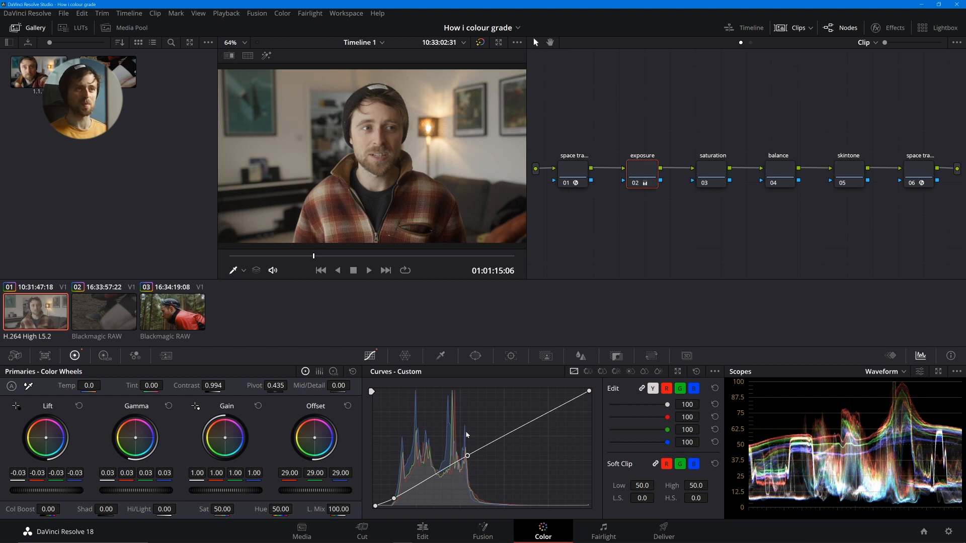
key(ctrl+d)
key(ctrl+d)
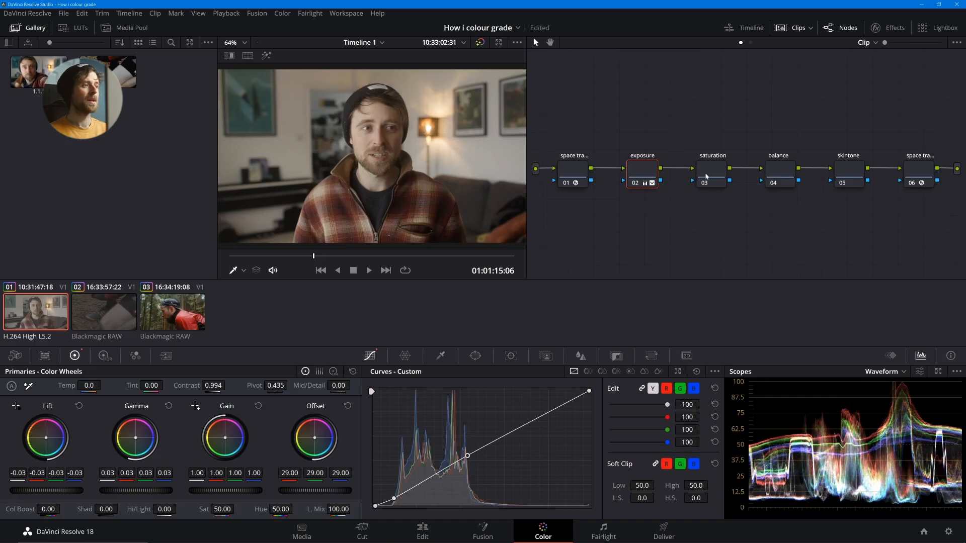
- Set the saturation node's Sat value to 100.00
click(699, 175)
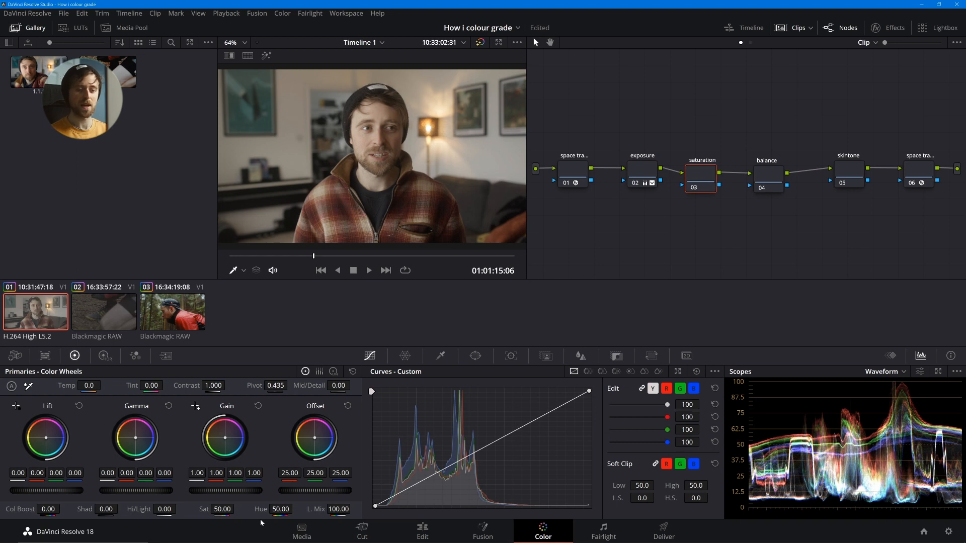
drag(221, 509, 281, 509)
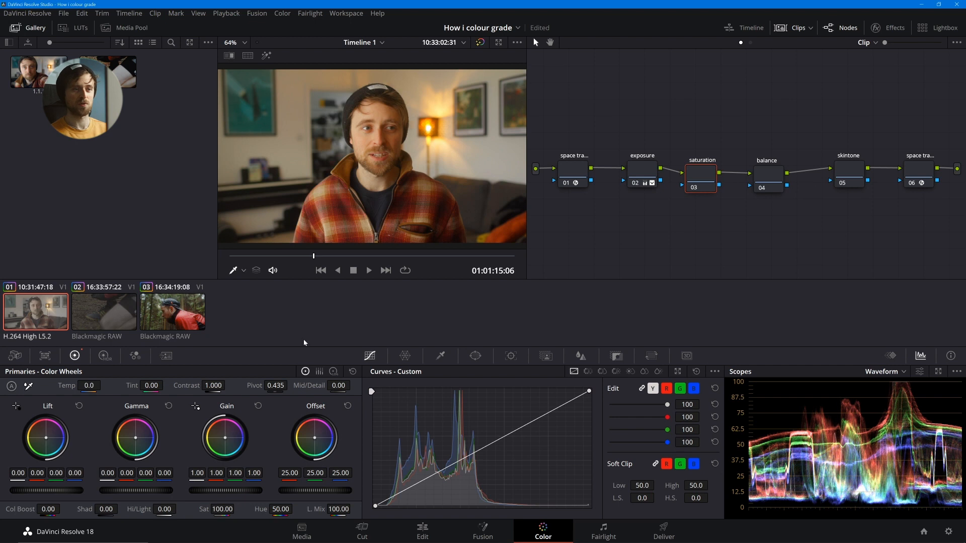
- Cool the warm cast in the balance node by shifting Offset to about 21.92, 23.85, 27.07, and check the picture full screen
click(767, 179)
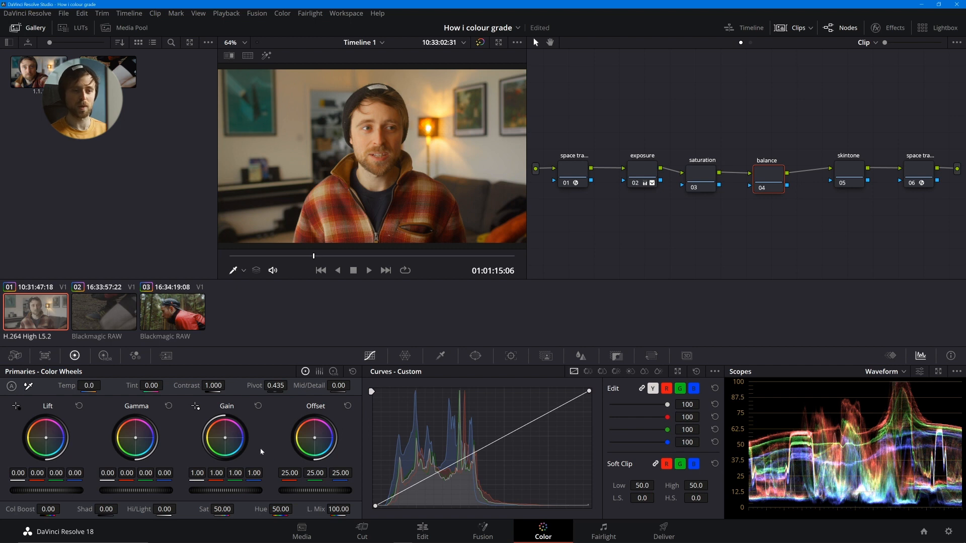
drag(315, 437, 316, 439)
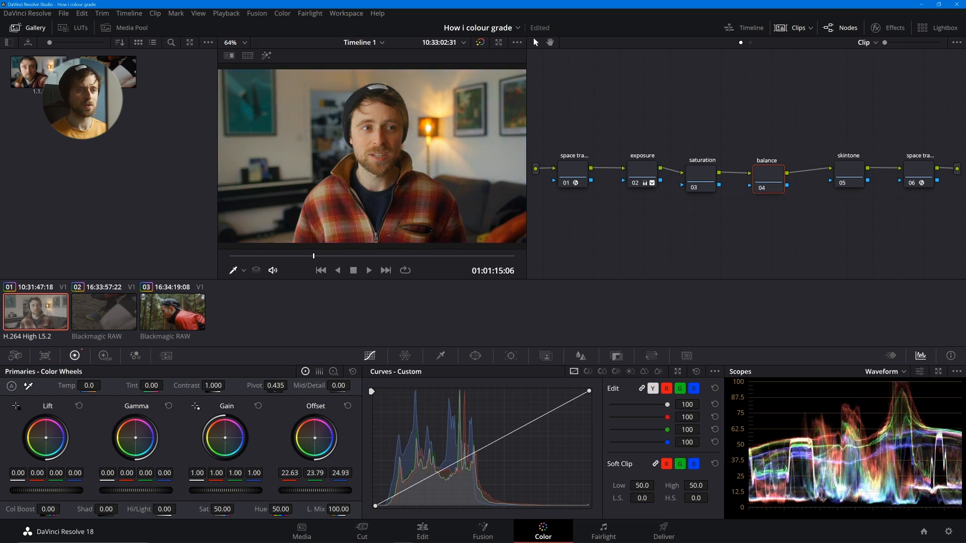
click(347, 405)
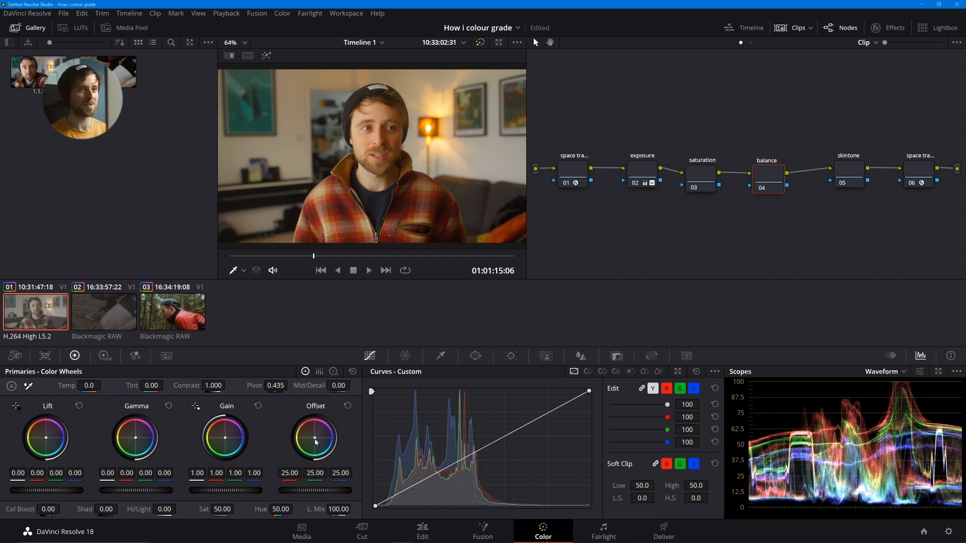
drag(315, 439, 315, 438)
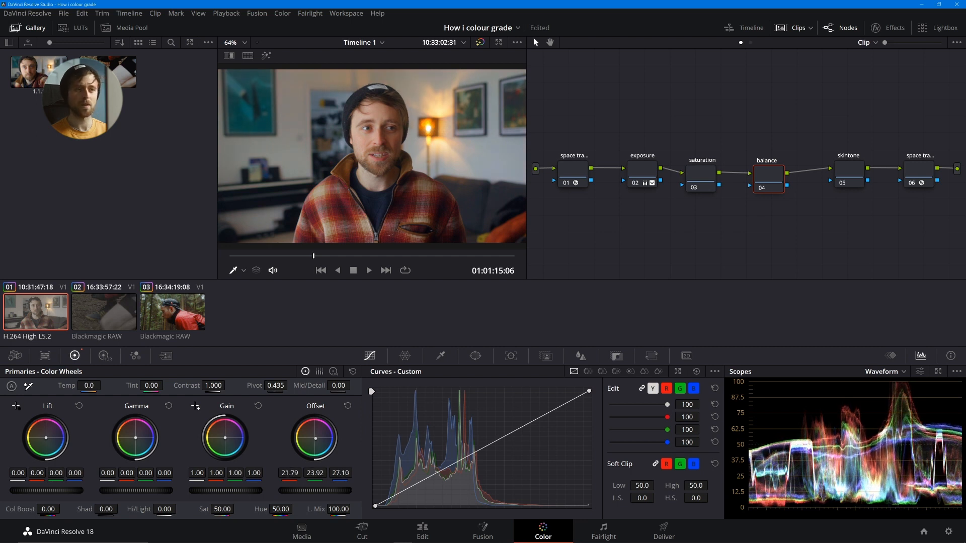
drag(315, 438, 315, 439)
key(ctrl+f)
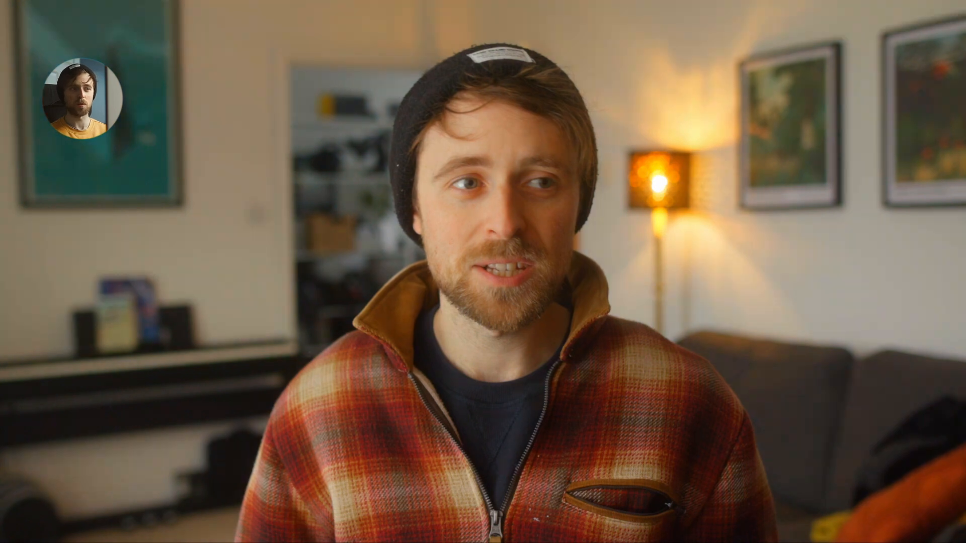
key(Escape)
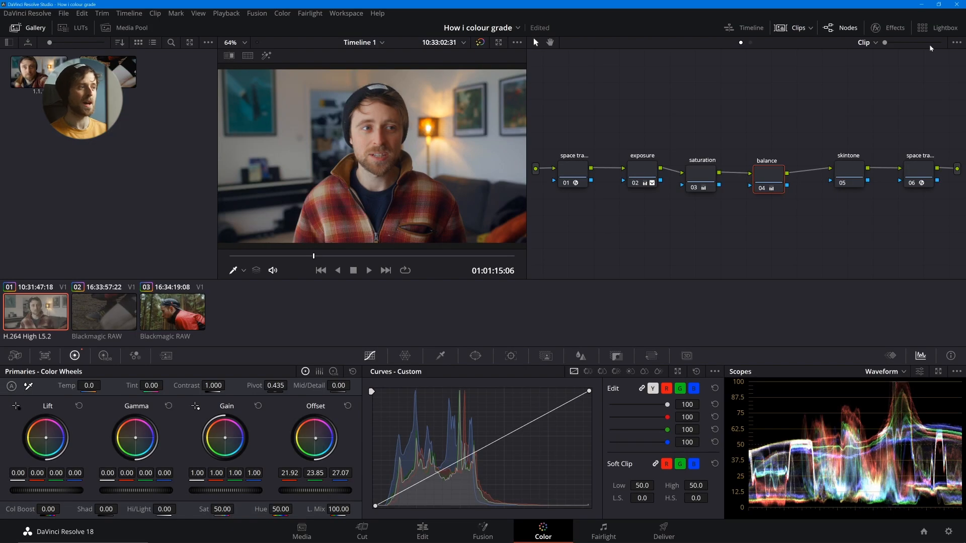
- Reduce the saturation node's Sat value to 94.00
click(701, 173)
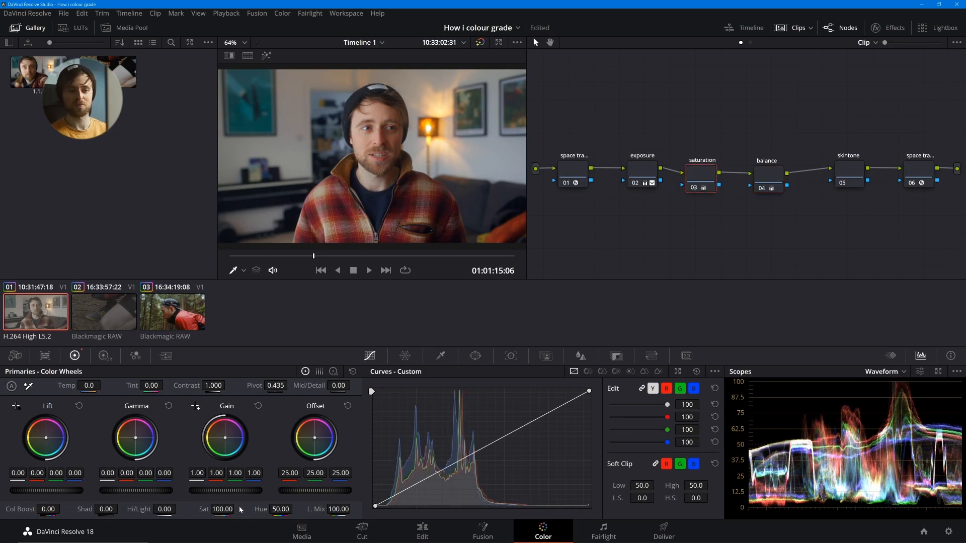
mouse_move(237, 509)
mouse_down()
mouse_move(221, 509)
mouse_move(236, 509)
mouse_up()
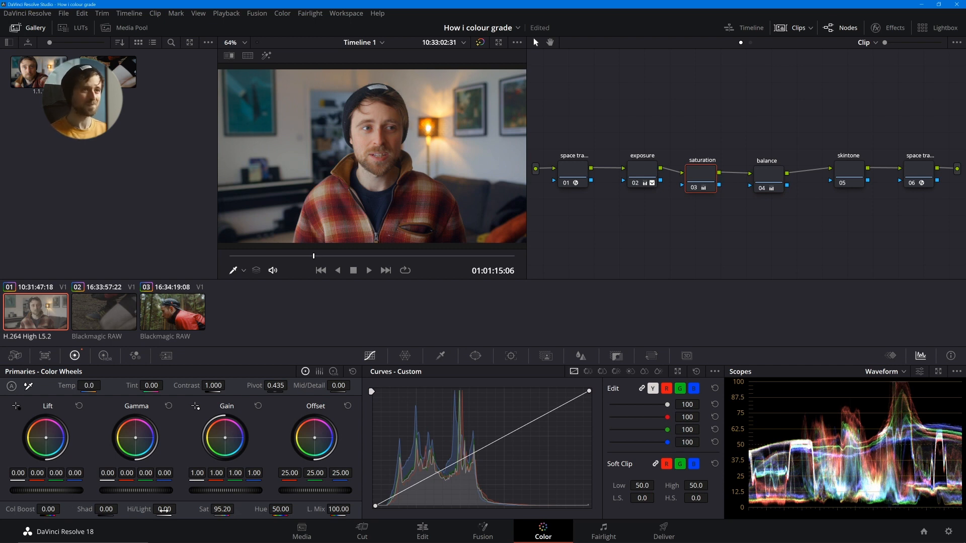
drag(222, 510, 219, 510)
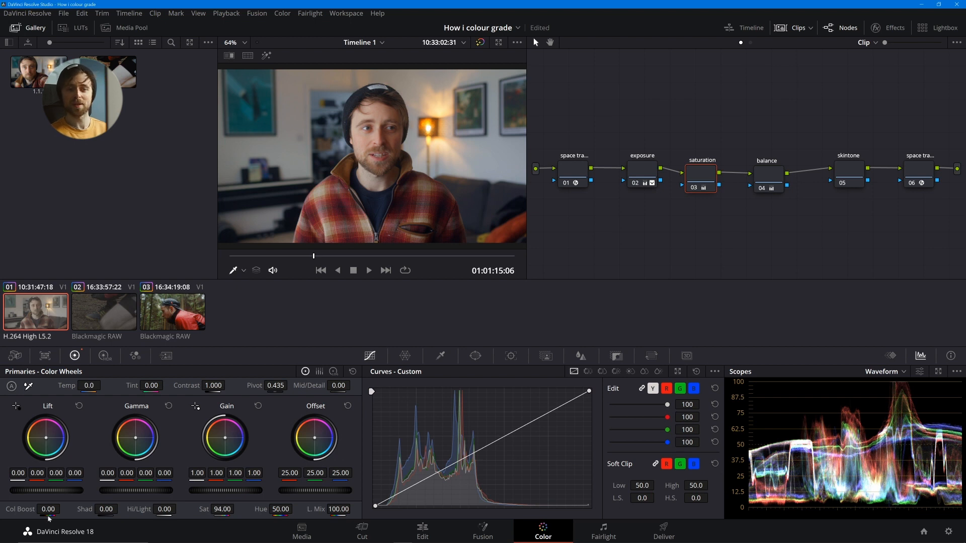
- Try Color Boost values of -1.50 and 15.00 on the saturation node, and reset it to 0.00
drag(46, 510, 43, 509)
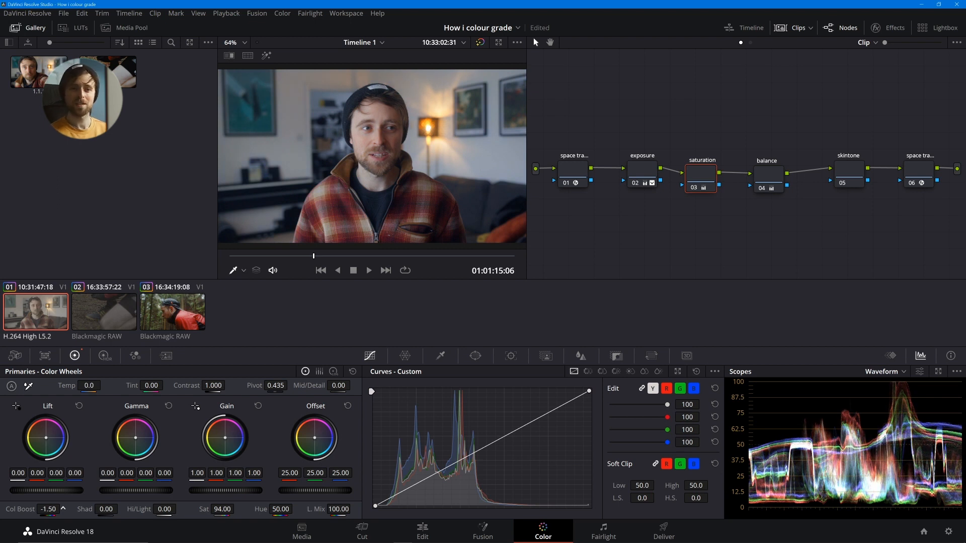
drag(63, 509, 45, 510)
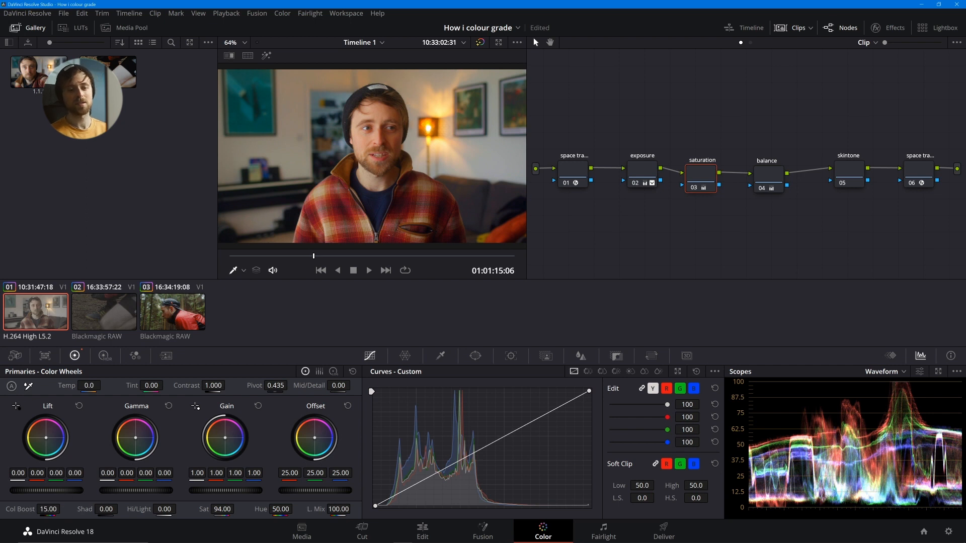
click(49, 511)
double_click(49, 511)
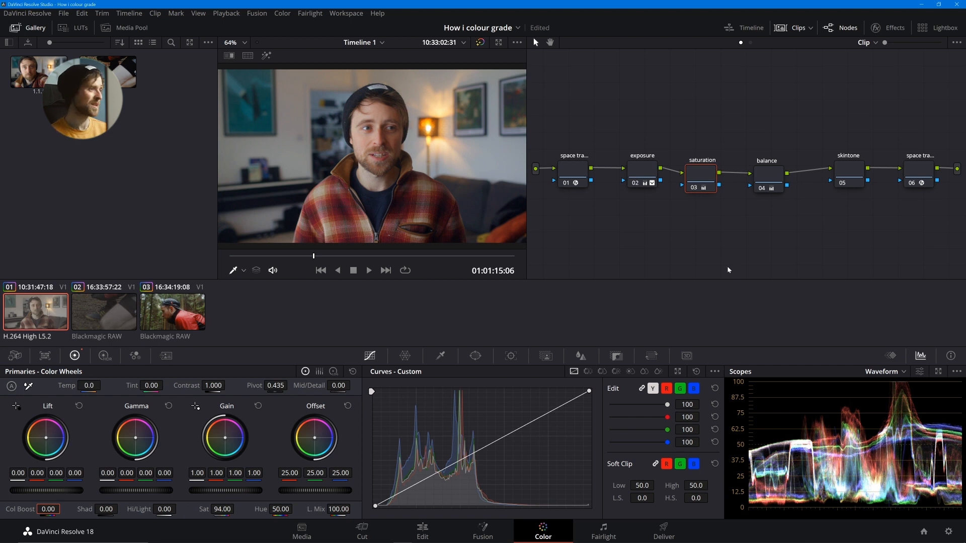
- Move the skintone node closer to balance and show the Vectorscope and the Hue Vs Hue curve for it
drag(837, 177, 816, 201)
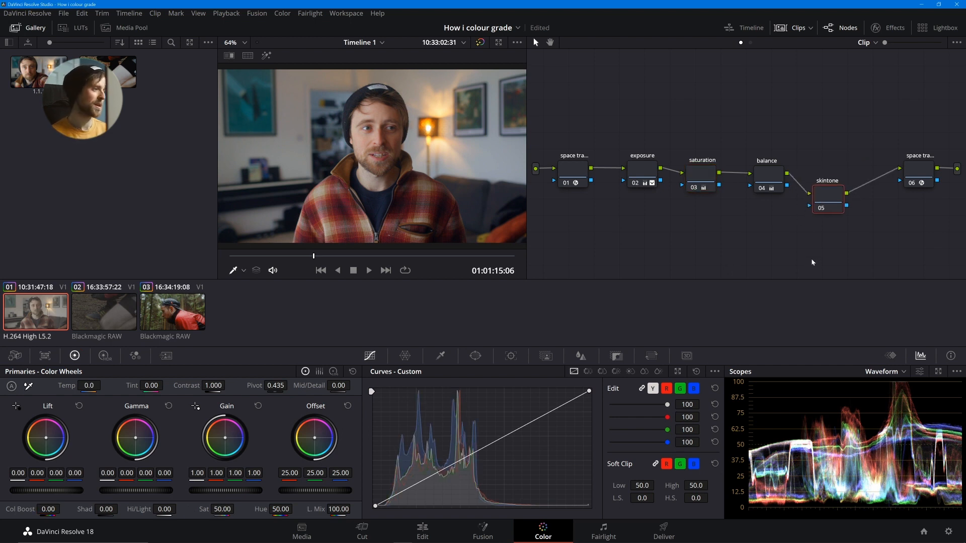
click(904, 372)
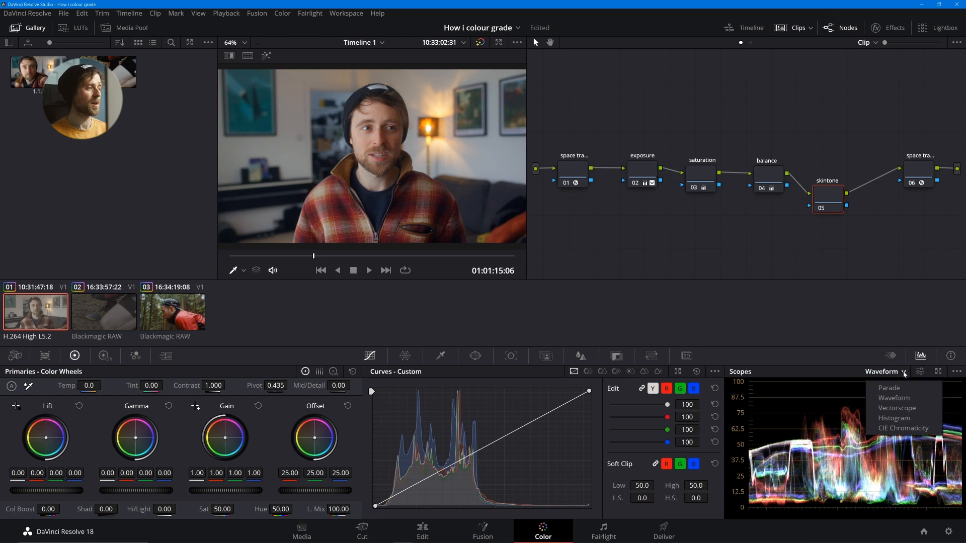
click(896, 408)
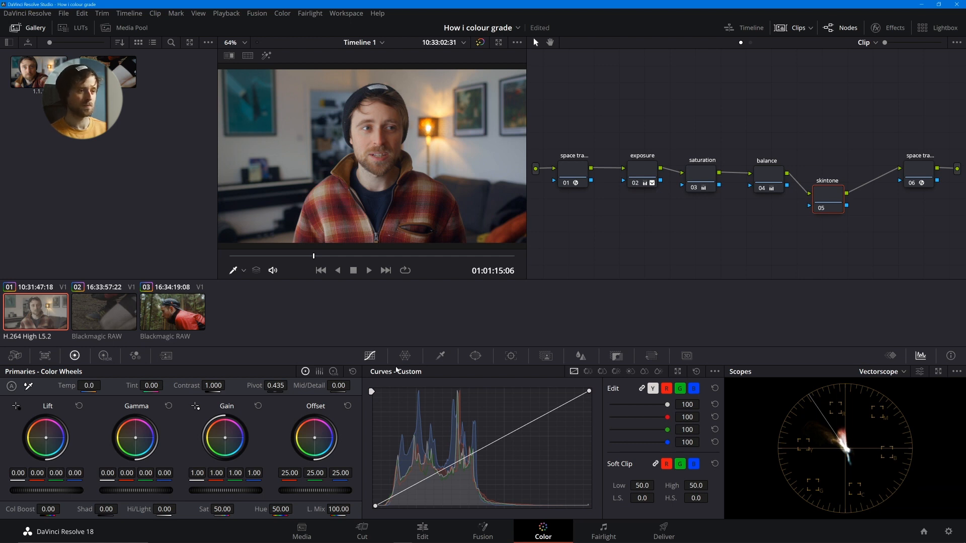
click(587, 372)
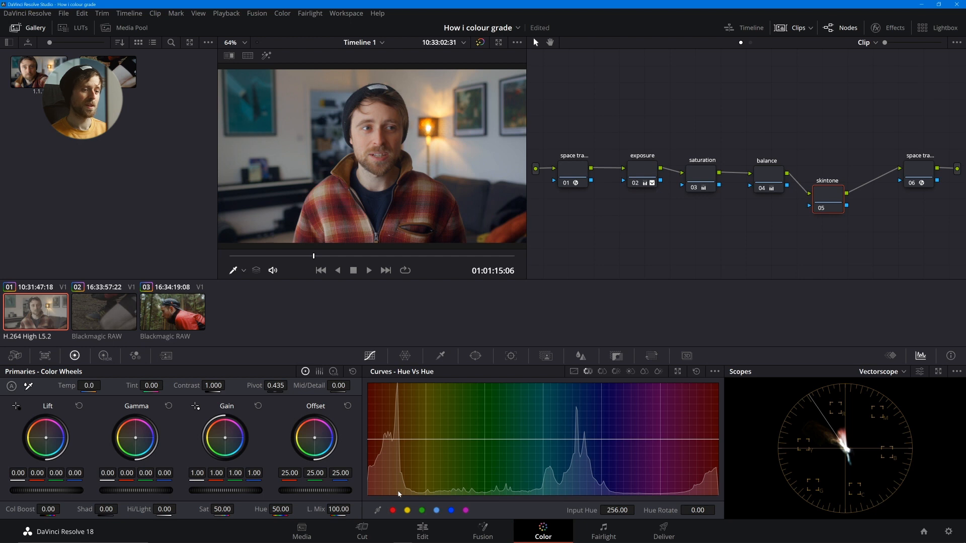
click(407, 511)
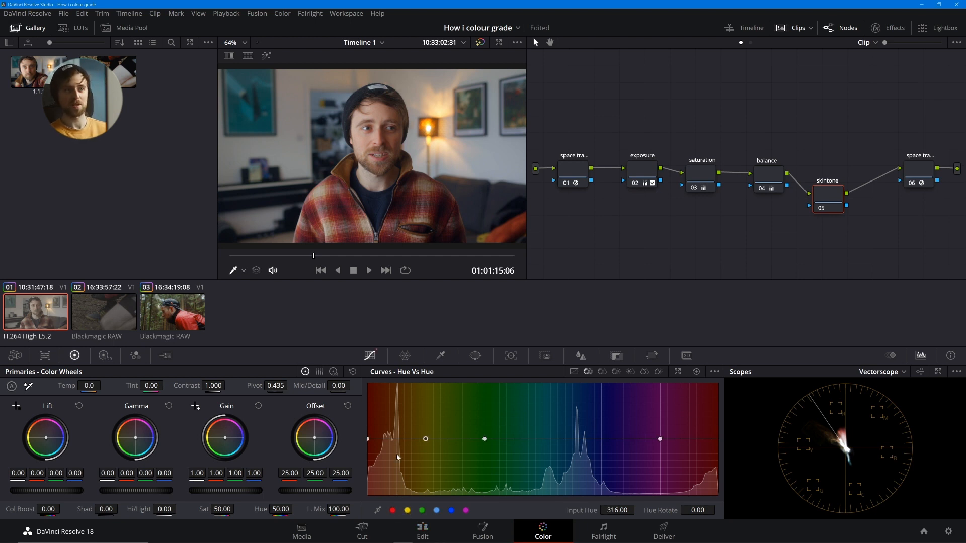
drag(370, 439, 425, 441)
right_click(426, 441)
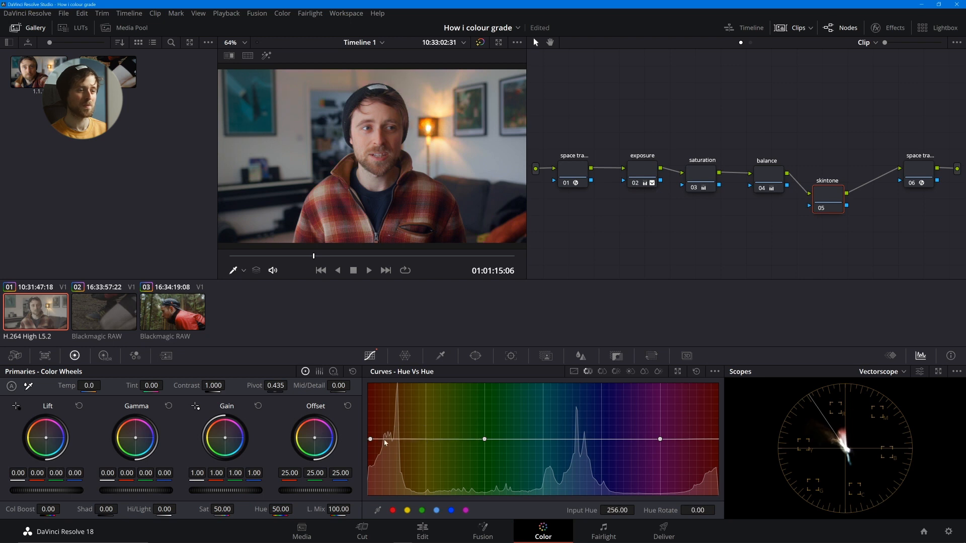
right_click(371, 440)
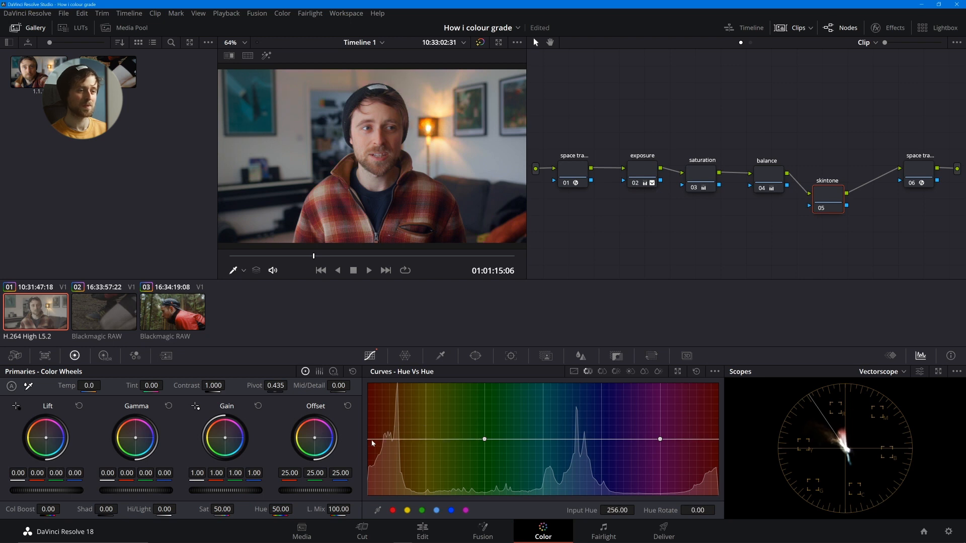
right_click(660, 439)
- Add yellow range points to the skintone Hue Vs Hue curve, set the red-side point's Hue Rotate to -3.50, and check the picture full screen
click(408, 510)
drag(369, 439, 370, 442)
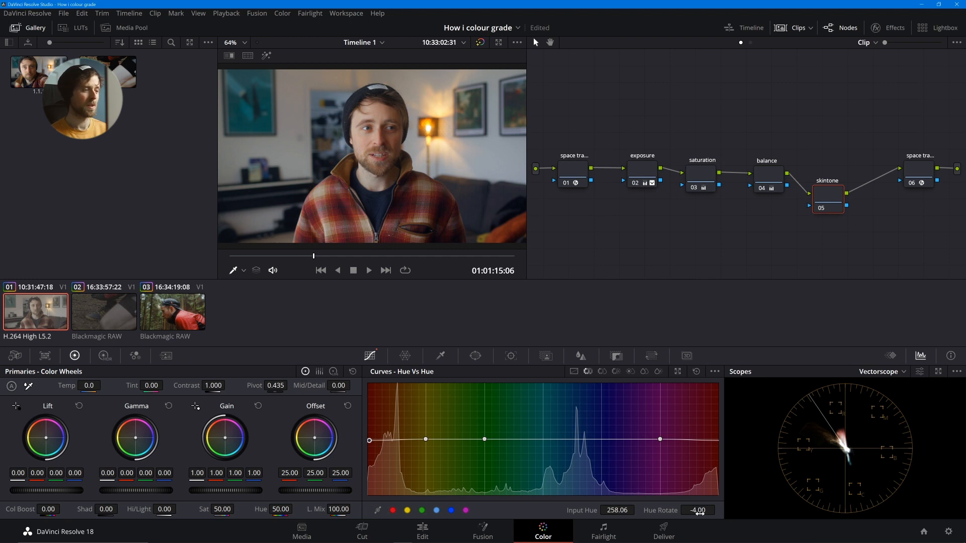
drag(698, 512, 718, 510)
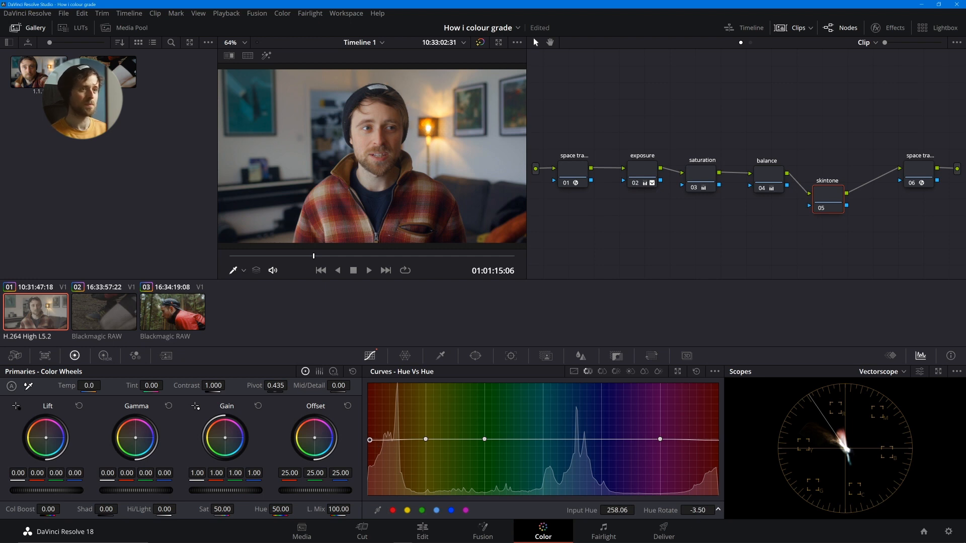
key(ctrl+f)
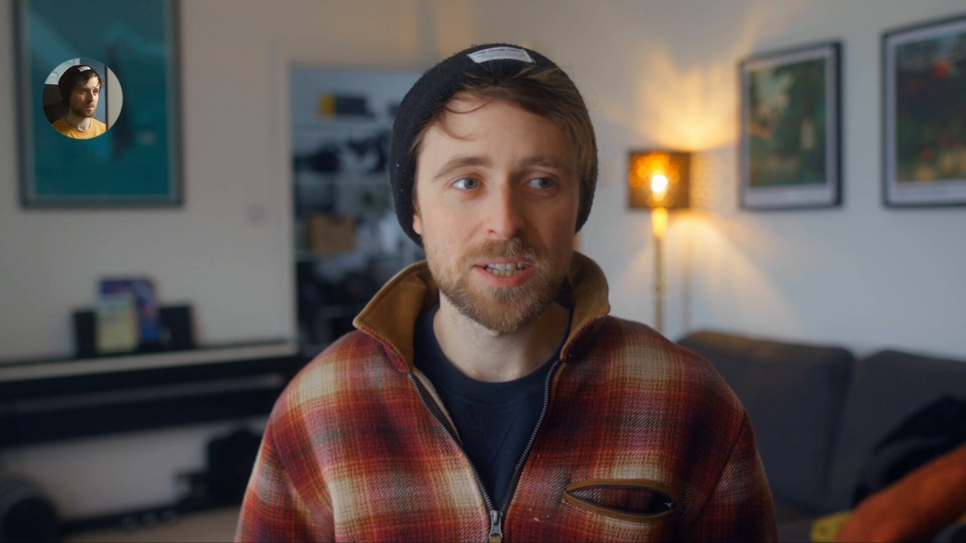
key(ctrl+f)
- Shift the yellow point to Hue Rotate 5.60, compare the skintone node off and on, and ease the red-side point to about -2.40
mouse_move(428, 443)
mouse_down()
mouse_move(426, 428)
mouse_move(439, 484)
mouse_move(429, 400)
mouse_move(425, 453)
mouse_move(426, 418)
mouse_move(426, 440)
mouse_up()
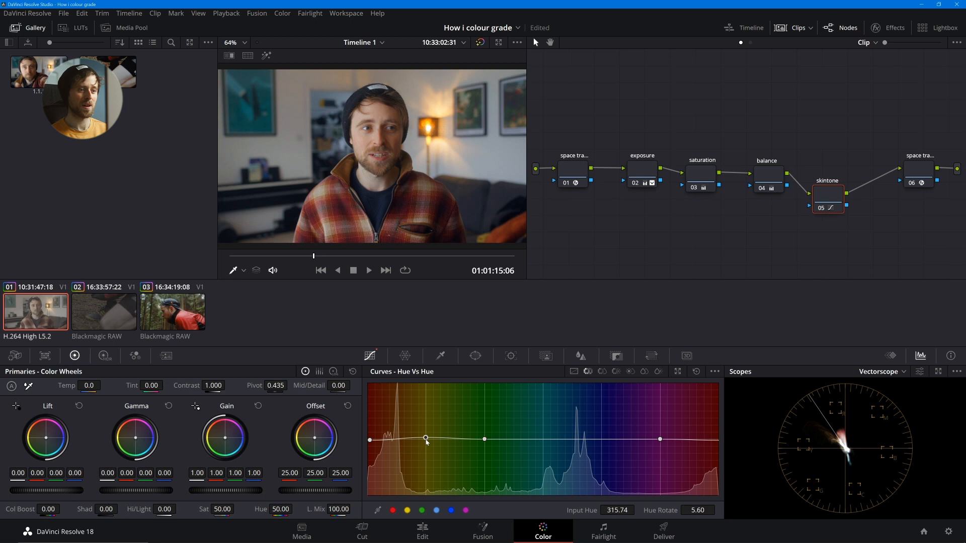
key(ctrl+d)
key(ctrl+d)
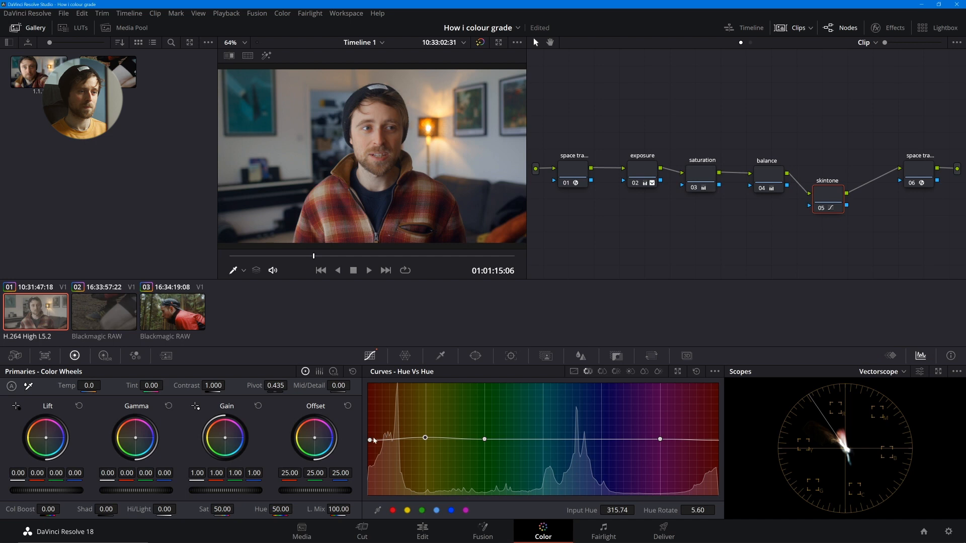
drag(372, 441, 371, 441)
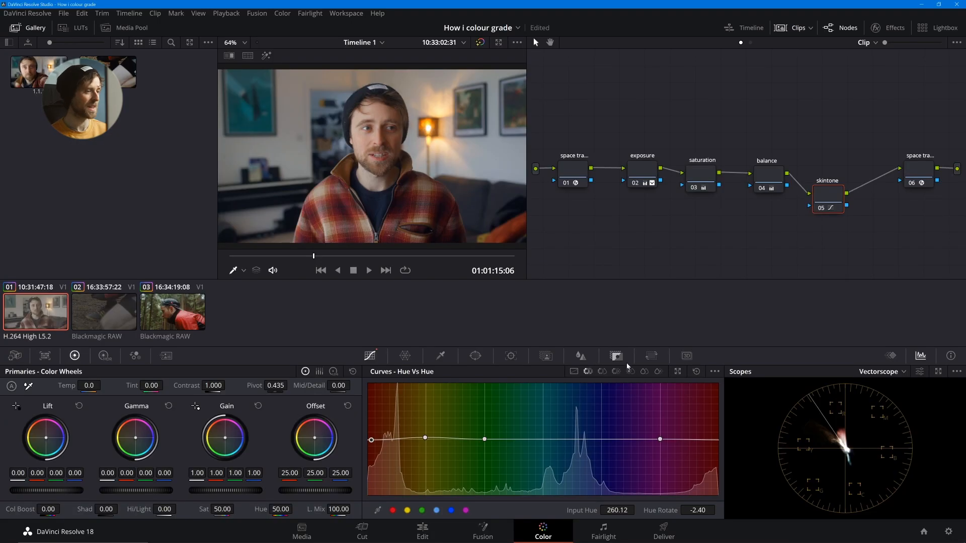
- Line up skintone with the balance node, and add a serial node after it labelled colours, placed below the chain
drag(836, 199, 836, 180)
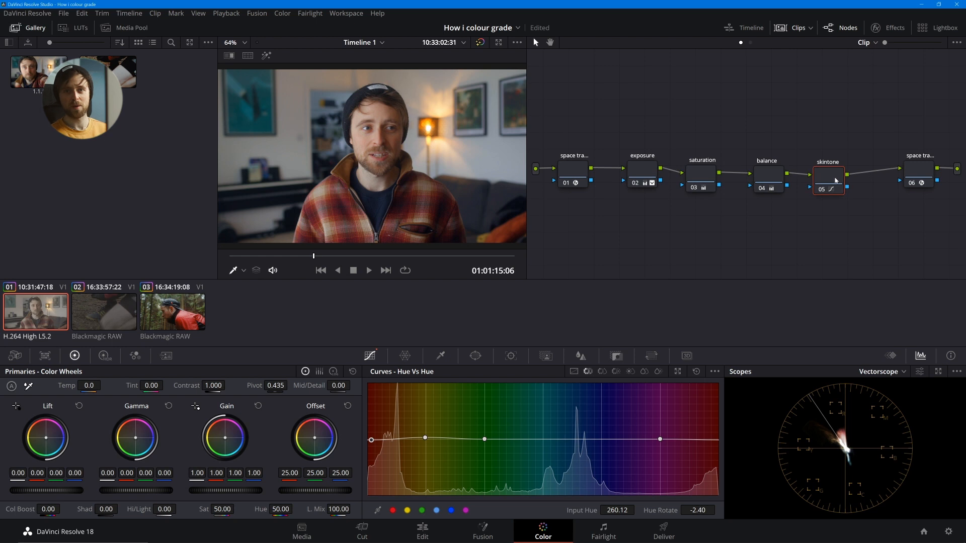
key(alt+s)
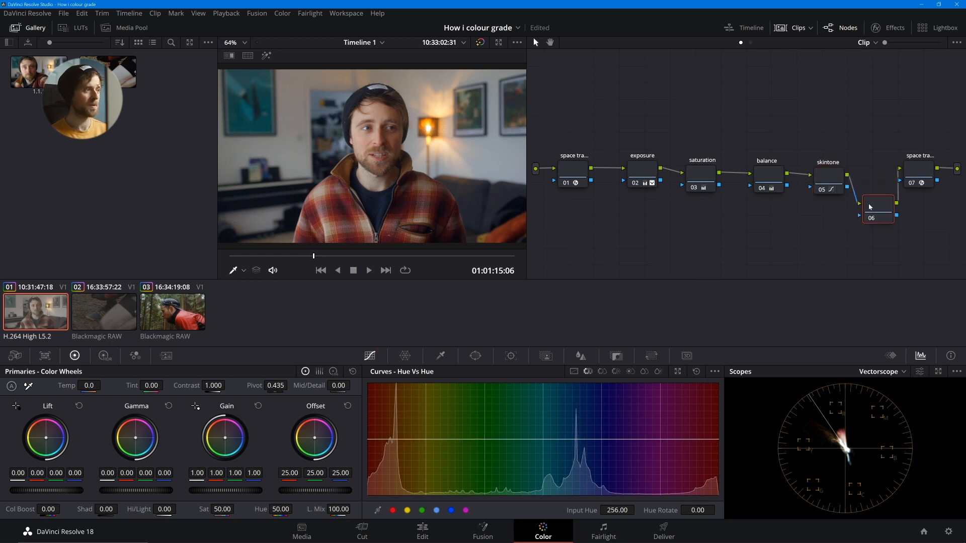
drag(878, 210, 781, 267)
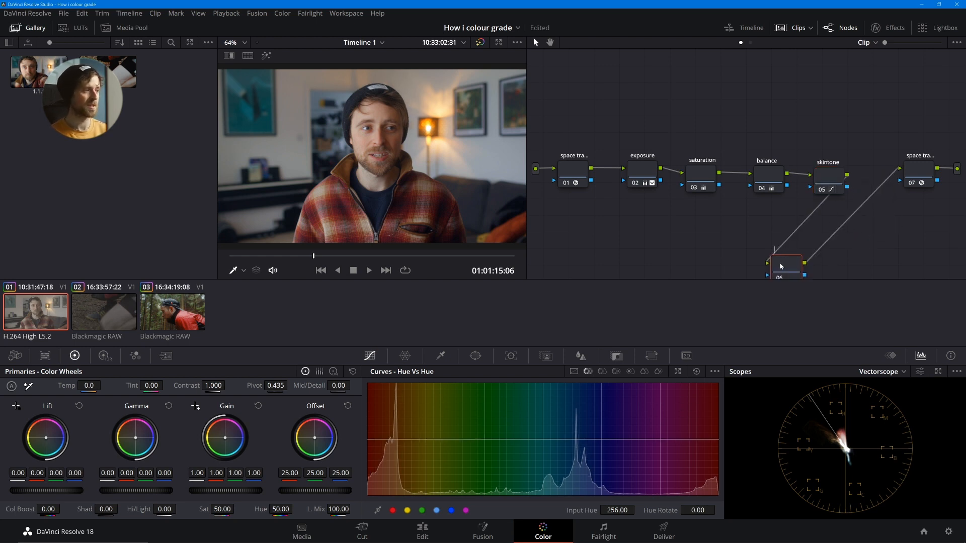
text(colours)
key(Return)
drag(781, 267, 765, 224)
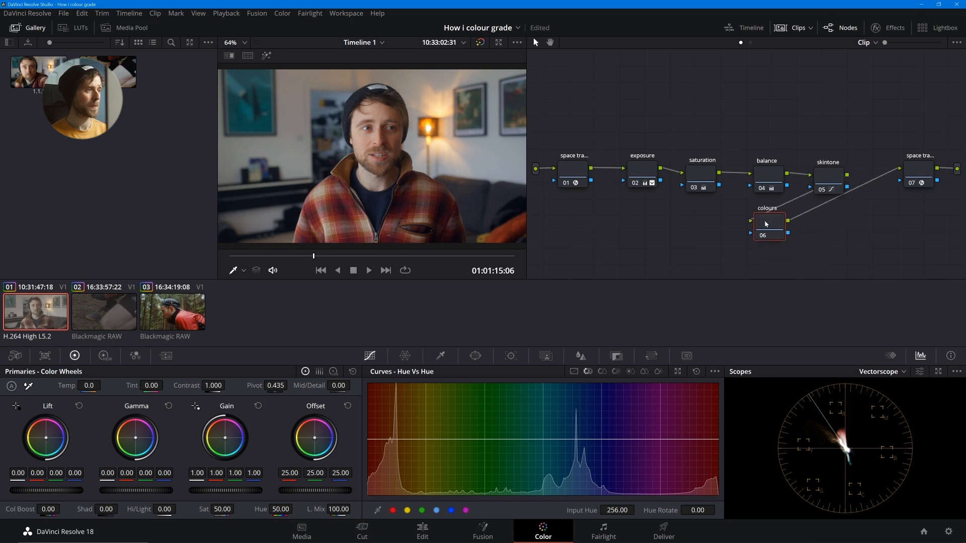
key(F2)
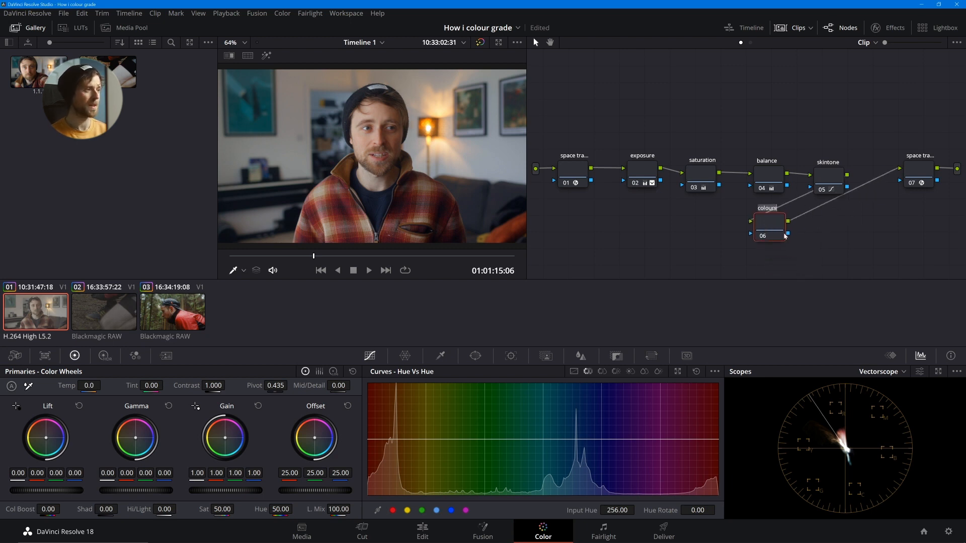
- Add a serial node after colours with a layer node feeding a layer mixer, and clean up the node graph
click(782, 234)
key(alt+s)
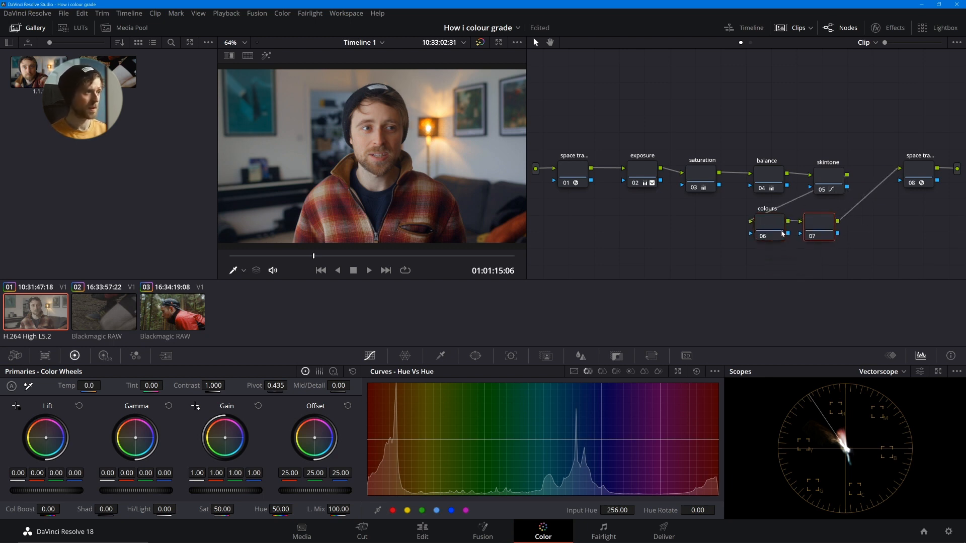
key(alt+l)
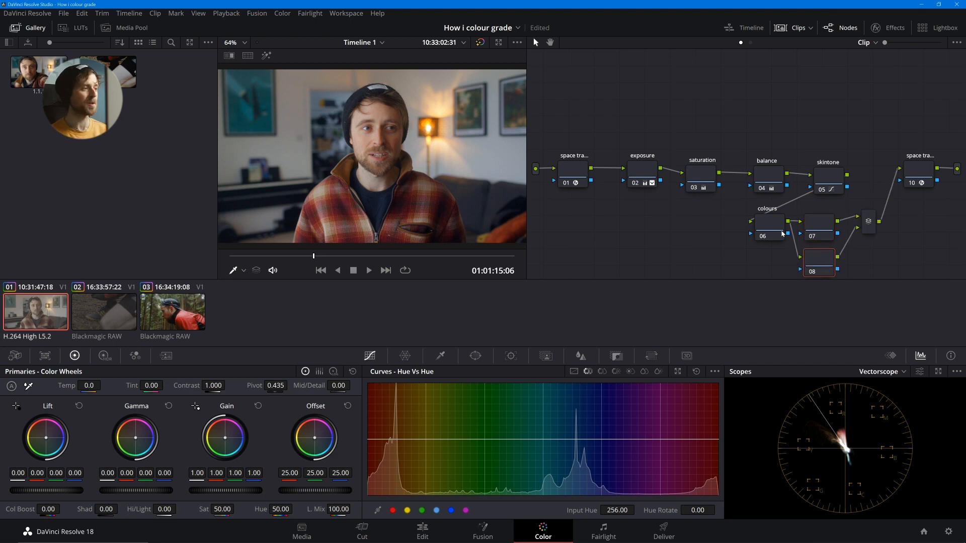
right_click(661, 220)
click(678, 334)
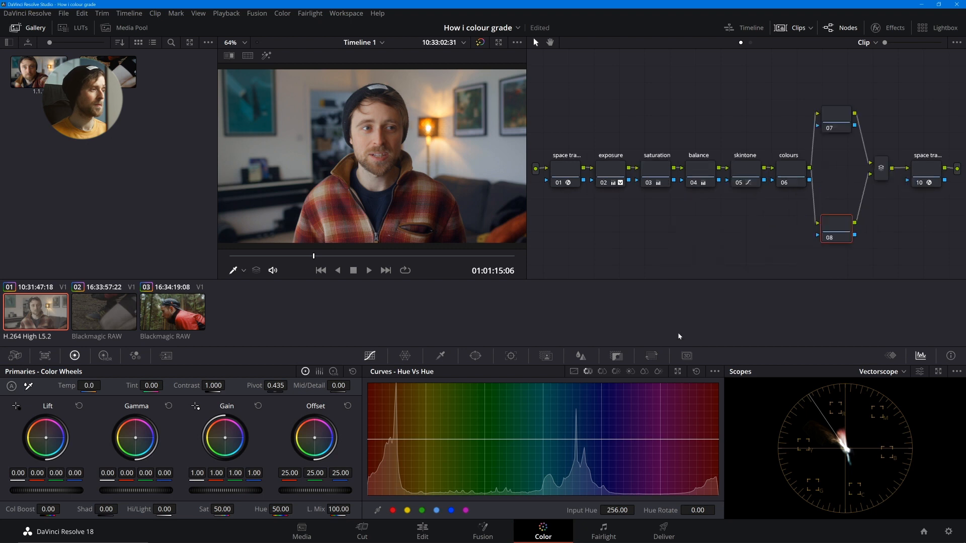
- Label the upper branch node vignette and the lower branch node face
drag(836, 121, 838, 126)
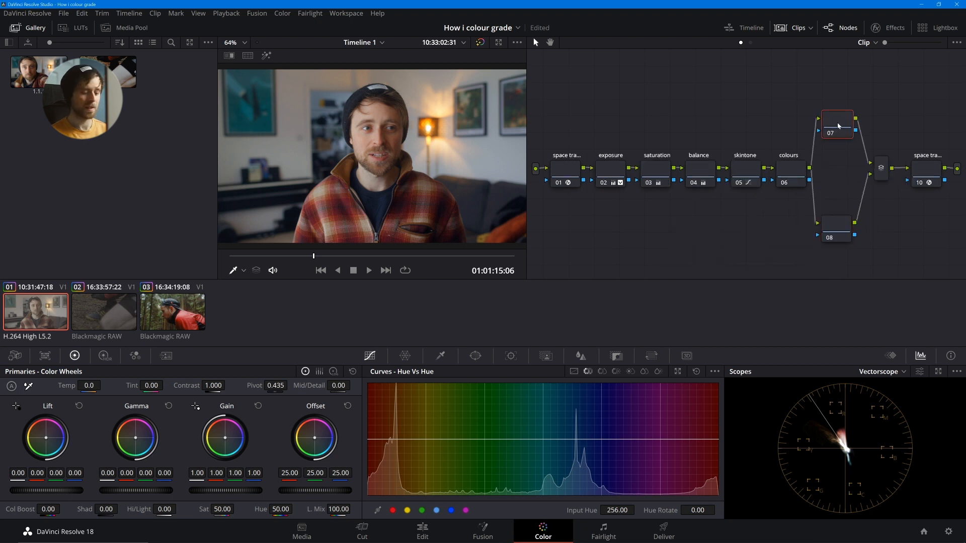
text(gnette)
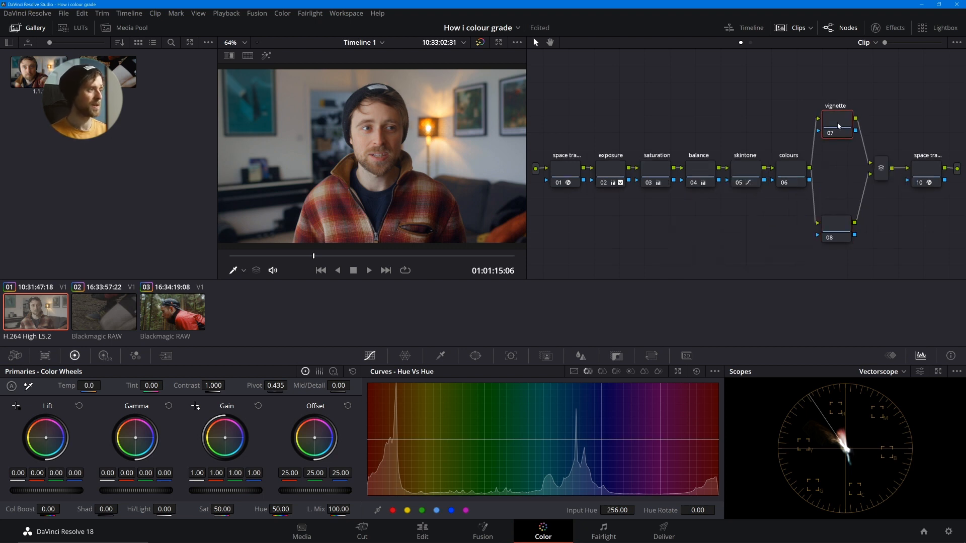
click(841, 227)
key(F2)
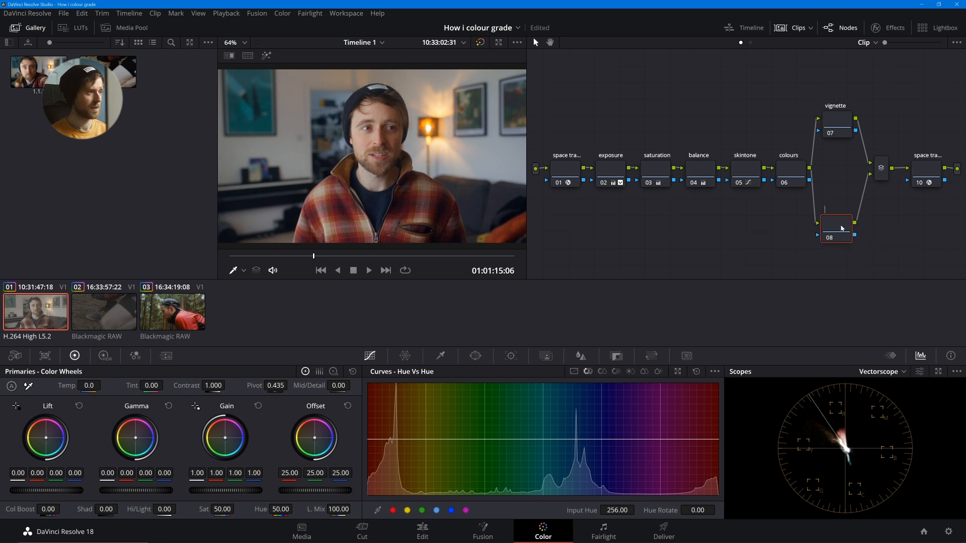
text(face)
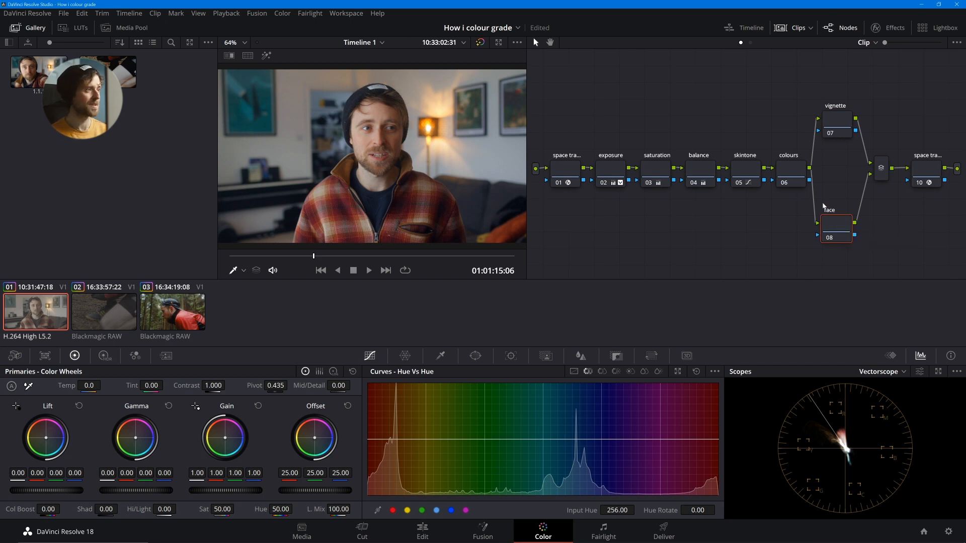
- Add an inverted circle window to the vignette node, softened to about 7.16 and stretched into a wide ellipse with Aspect about 73.11
click(837, 123)
click(476, 356)
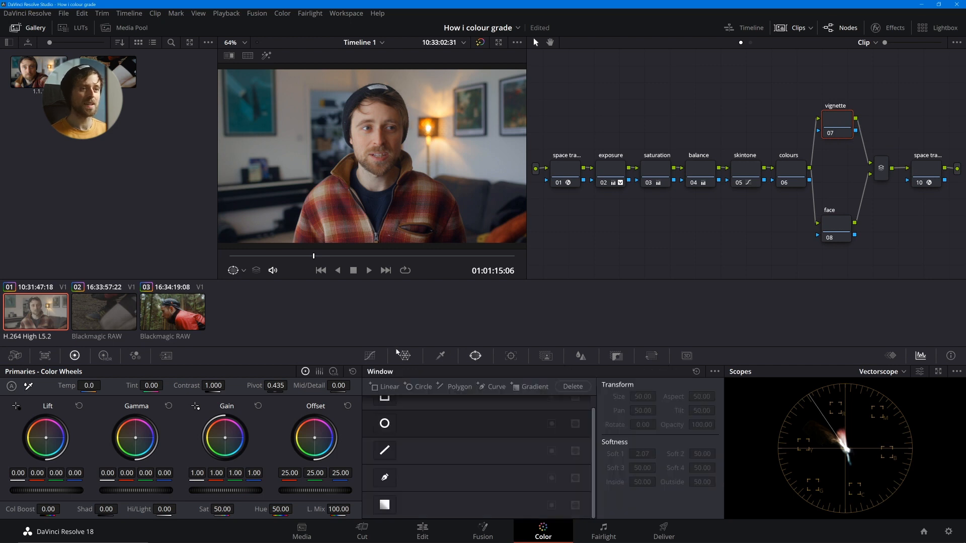
click(385, 424)
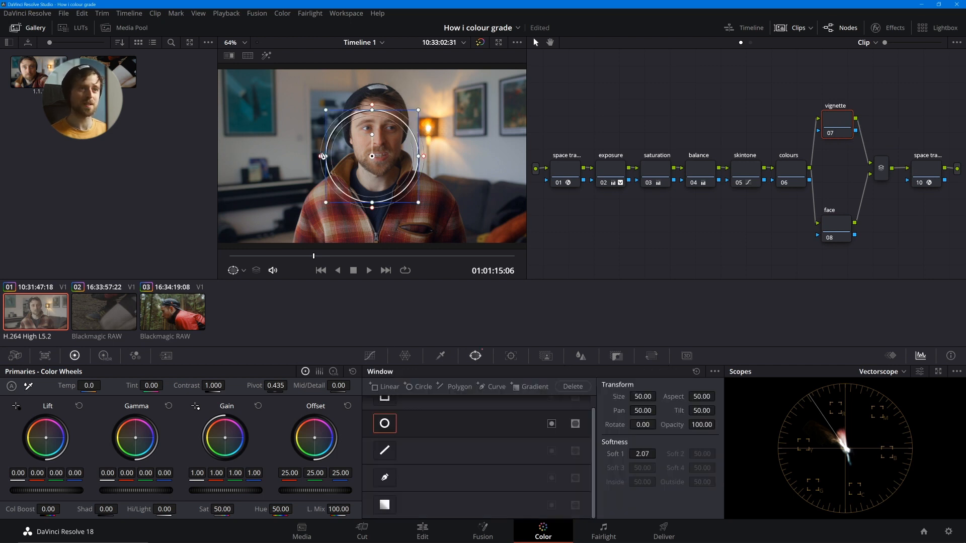
drag(323, 156, 279, 204)
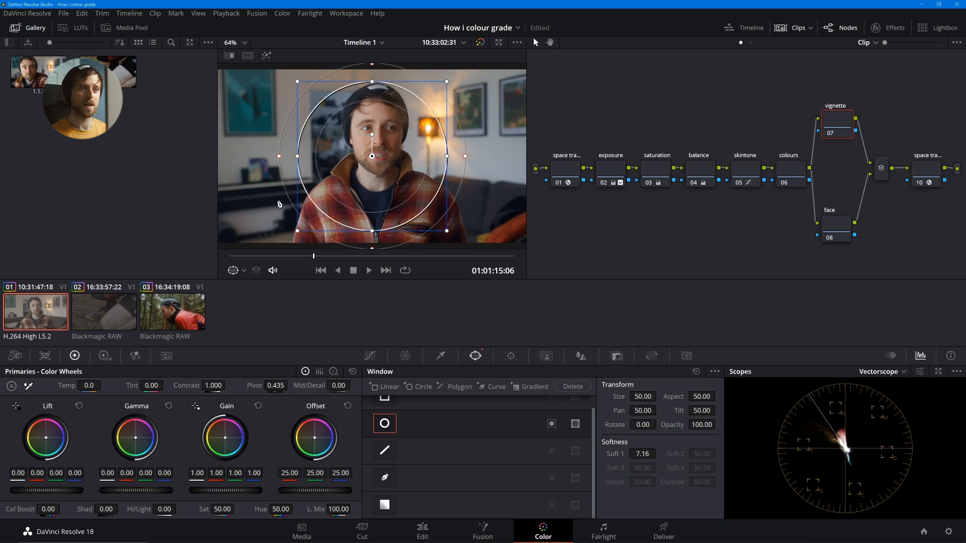
drag(298, 156, 233, 169)
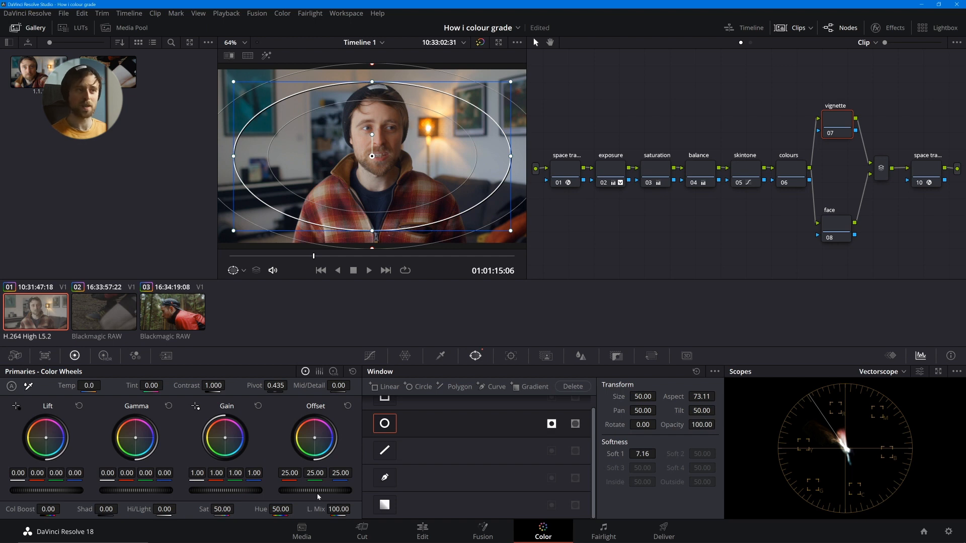
- Darken the vignette node by lowering Offset to 22.55 on all channels, and check the picture full screen
drag(317, 495, 295, 495)
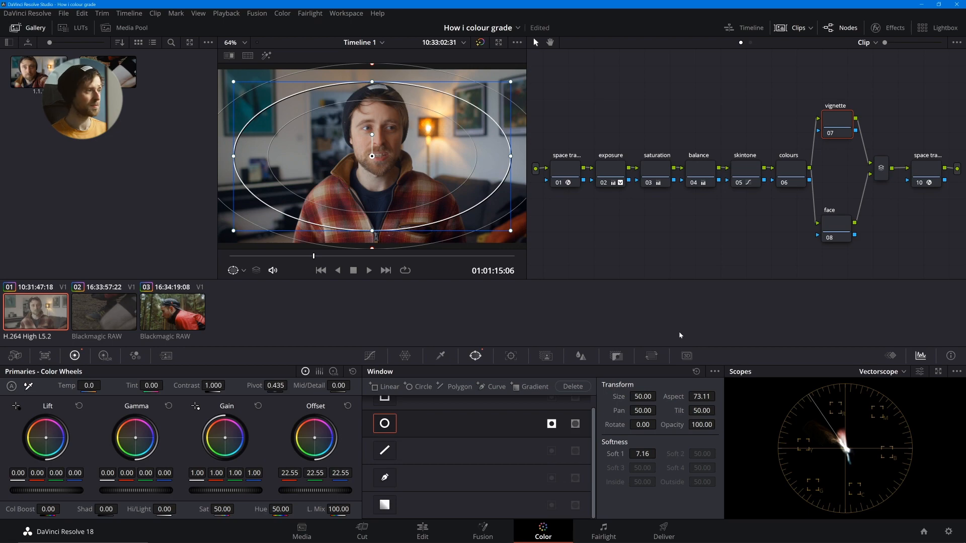
key(ctrl+f)
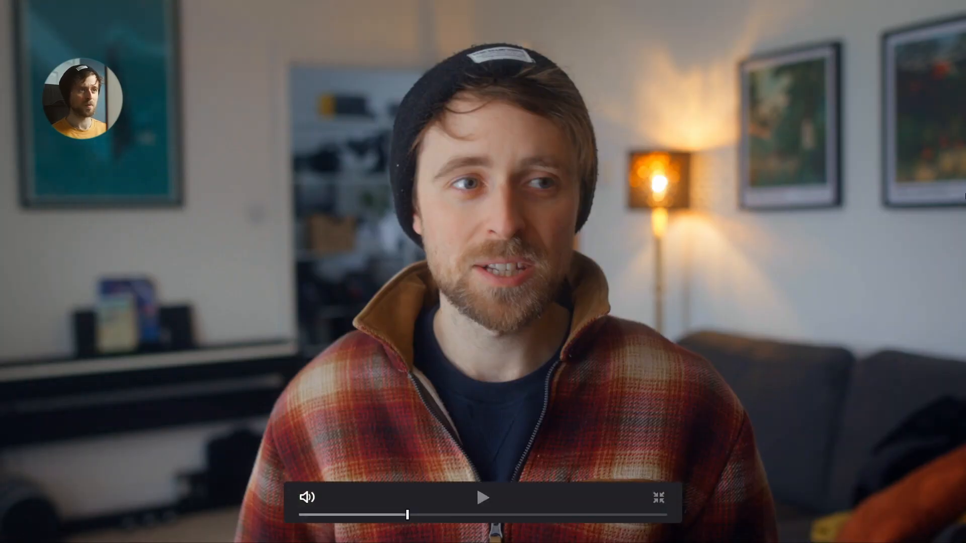
key(ctrl+f)
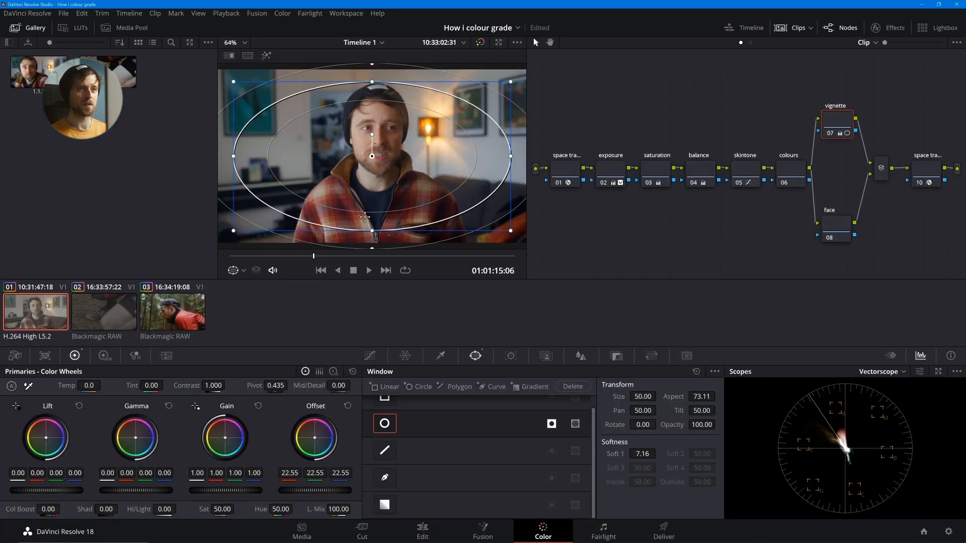
- Raise the vignette window's Soft 1 value to 9.48 and check the picture full screen
drag(641, 454, 663, 453)
key(ctrl+f)
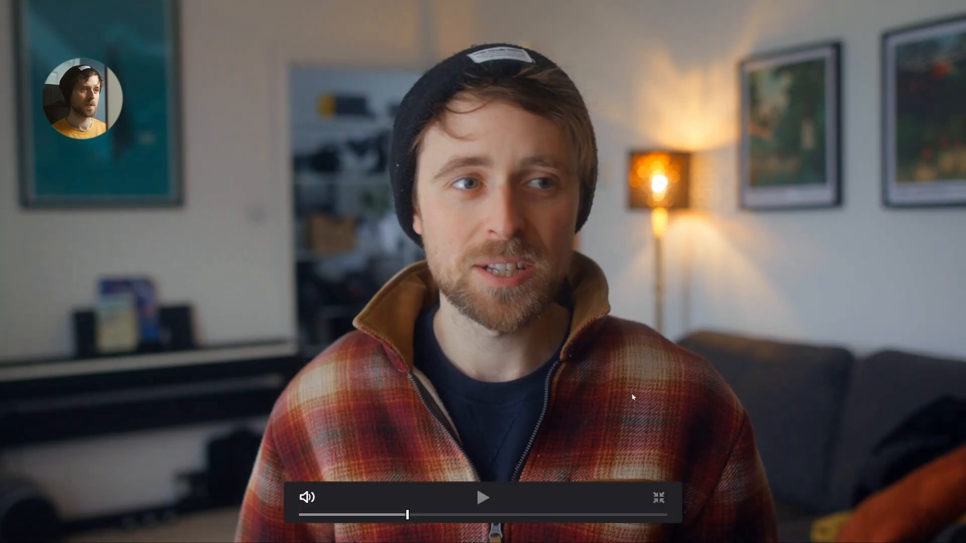
key(ctrl+f)
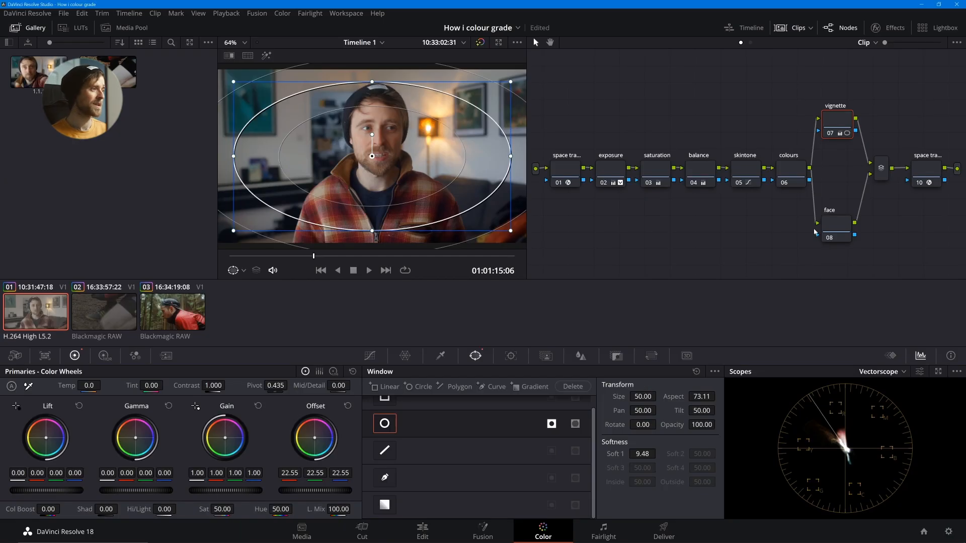
- Add a circle window to the face node at the start of the clip, shrunk and positioned over the man's face
click(829, 231)
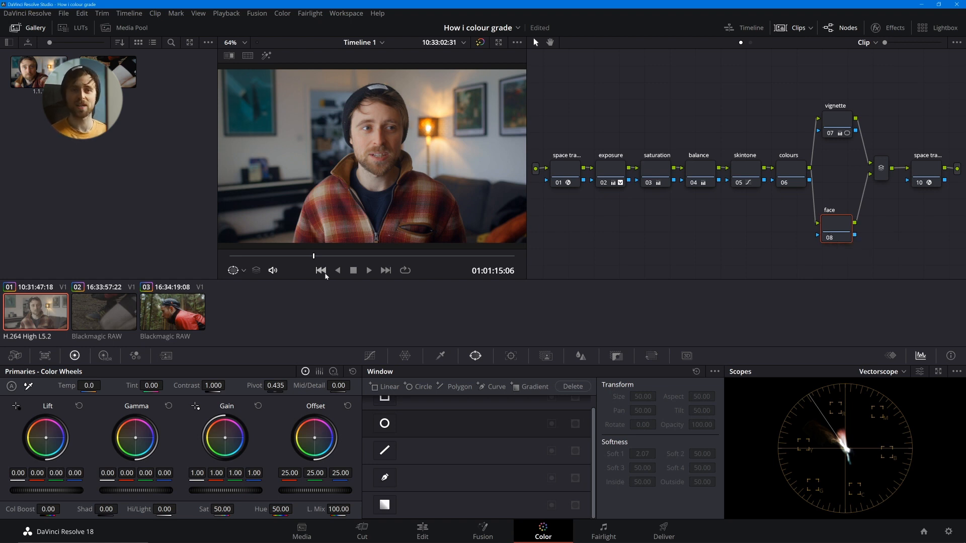
click(231, 257)
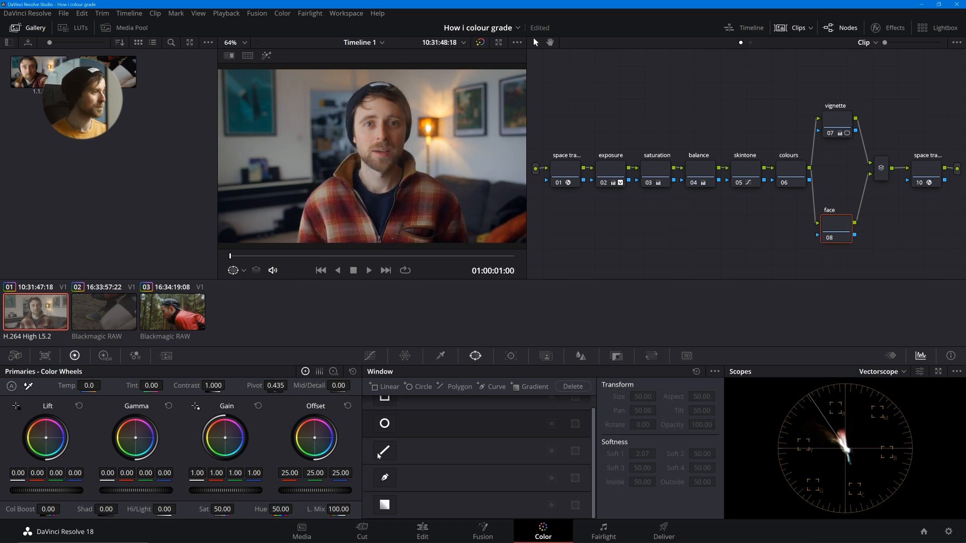
click(383, 423)
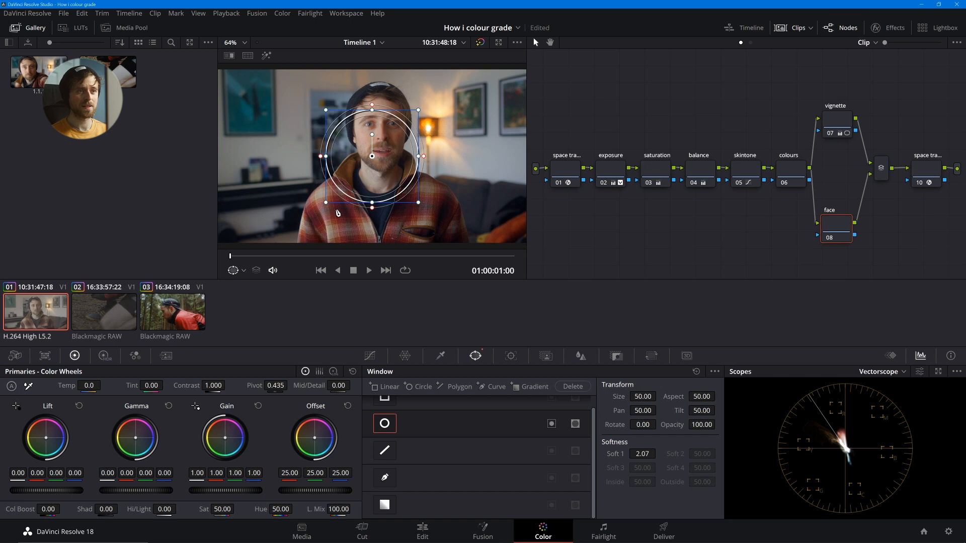
drag(326, 207, 335, 194)
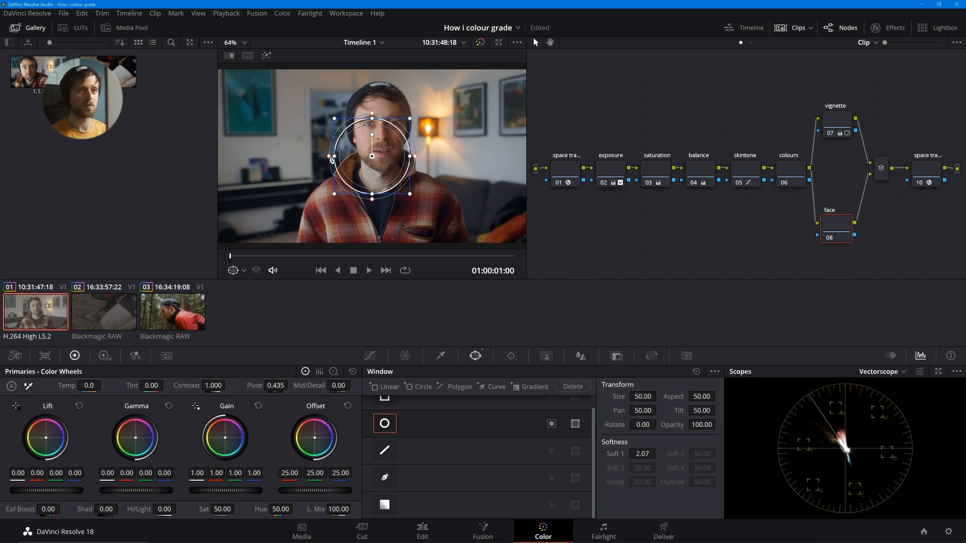
drag(330, 160, 382, 154)
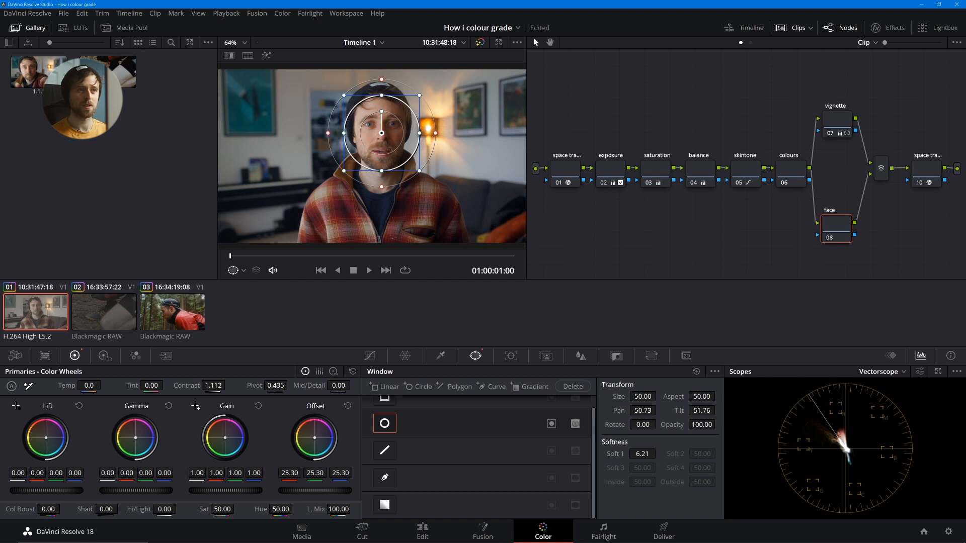
- Brighten the face node to an Offset of 27.20 on all channels and soften its window to about 6.95
drag(308, 490, 323, 491)
drag(369, 144, 328, 135)
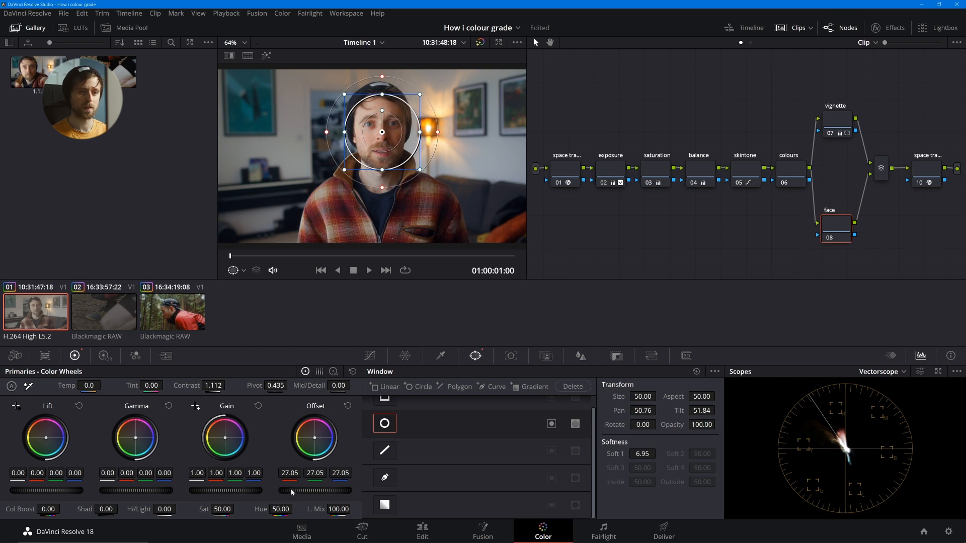
drag(303, 489, 298, 488)
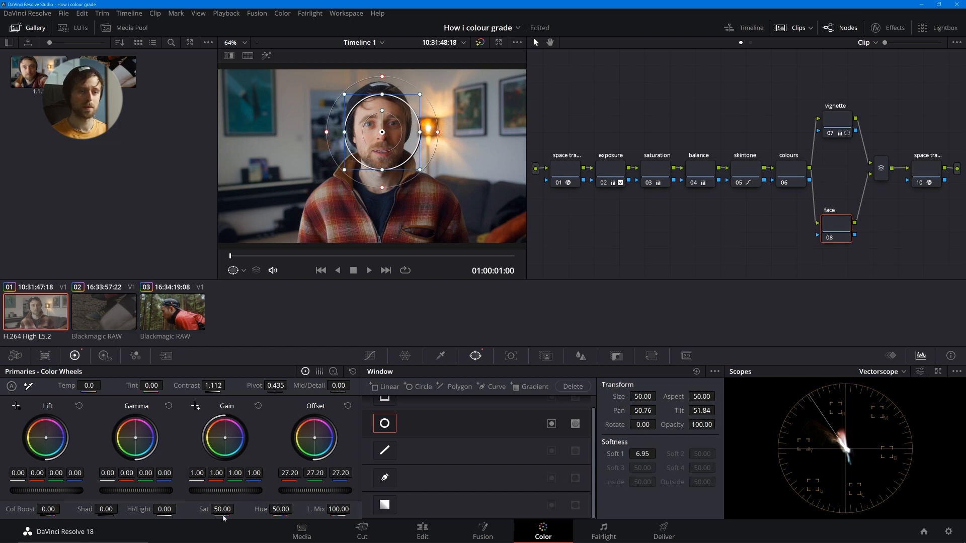
- Set the face node's Shadows value to -5.00, trying higher shadow values first
mouse_move(107, 510)
mouse_down()
mouse_move(60, 509)
mouse_move(106, 509)
mouse_up()
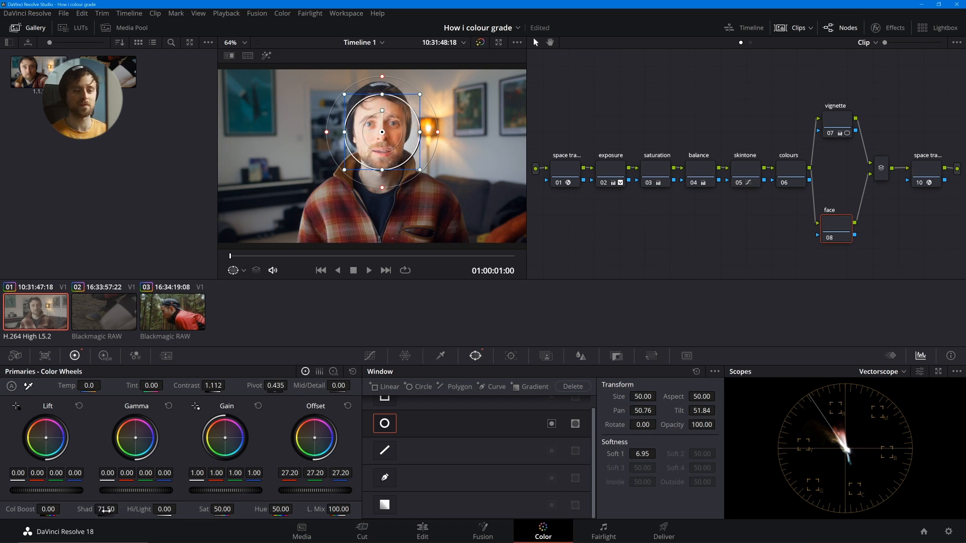
double_click(105, 509)
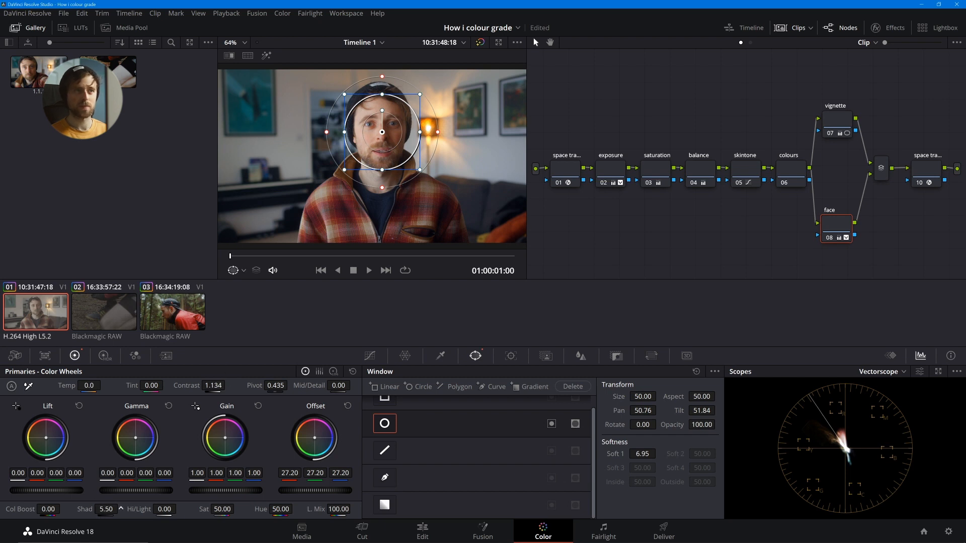
drag(106, 509, 100, 509)
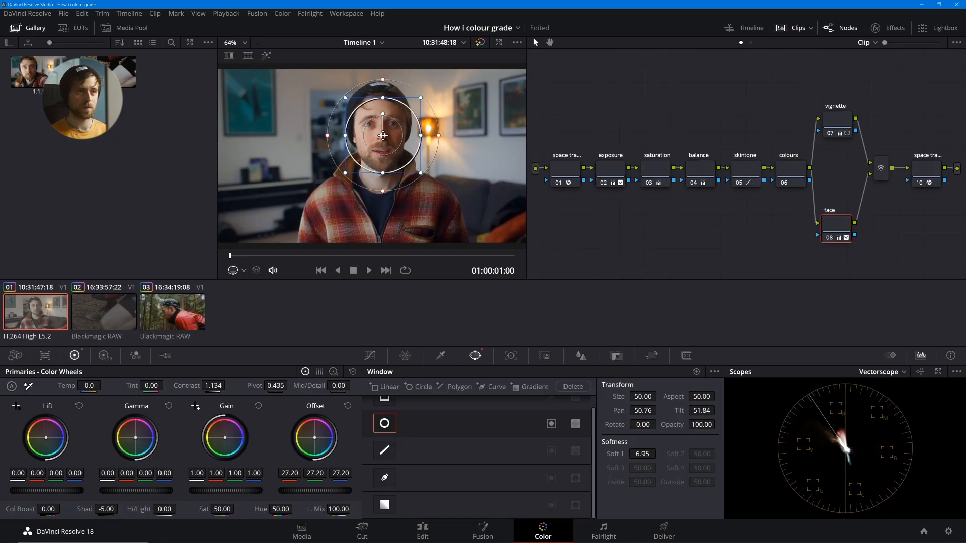
- Raise the face node's Offset to 30.35 with Lift at -0.01, and tighten its window into a narrower oval with Size about 45.32
drag(317, 491, 357, 491)
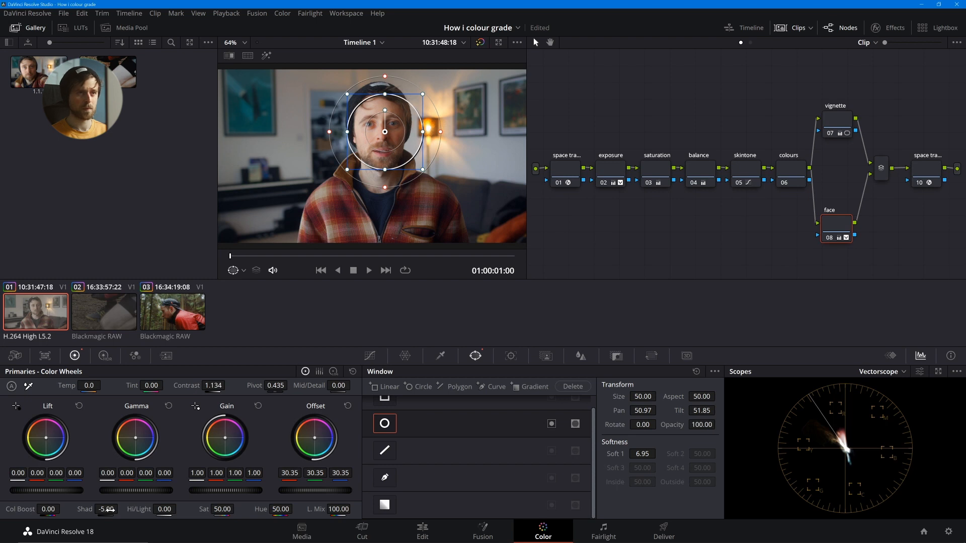
drag(66, 491, 62, 491)
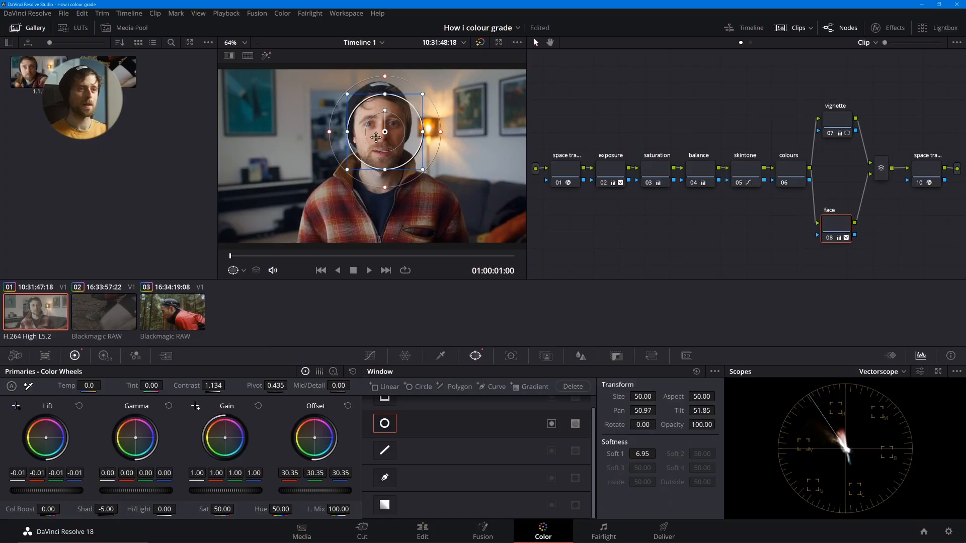
drag(376, 137, 351, 166)
key(ctrl+f)
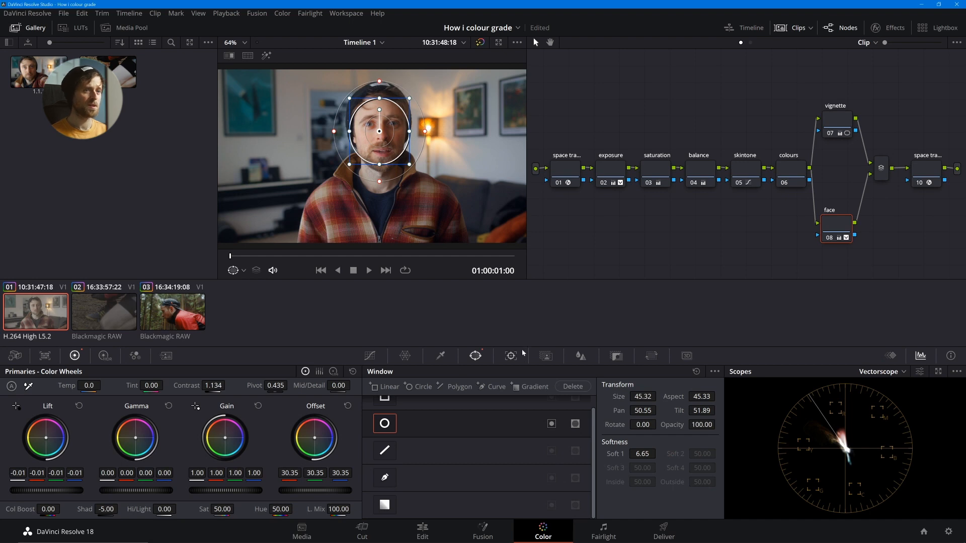
- Track the face window forward through the clip with the Cloud Tracker, with 3D and Rotate turned off
click(511, 356)
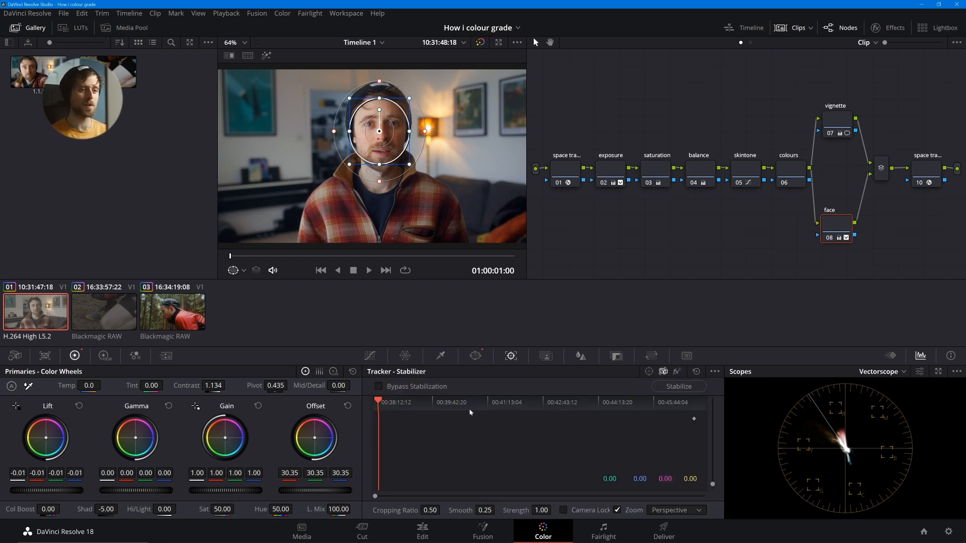
click(649, 372)
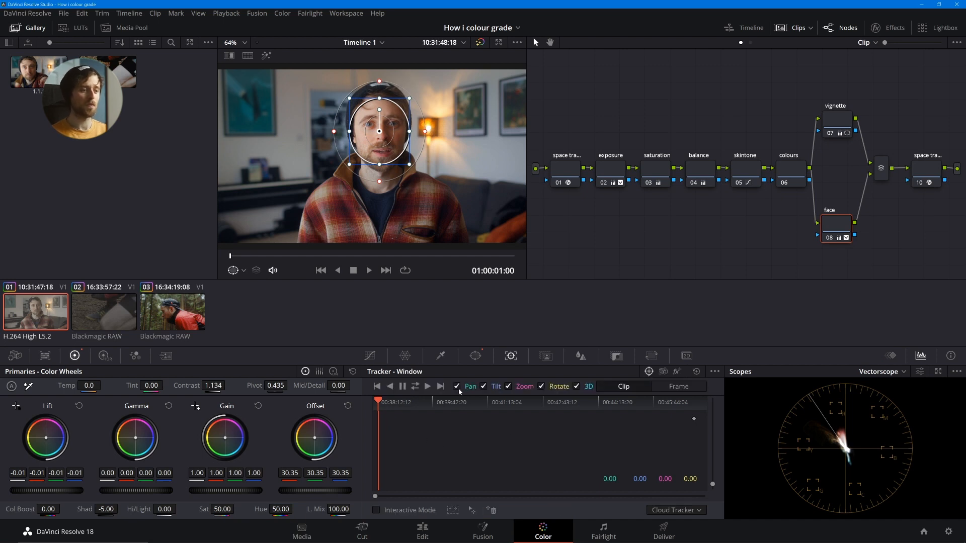
click(577, 386)
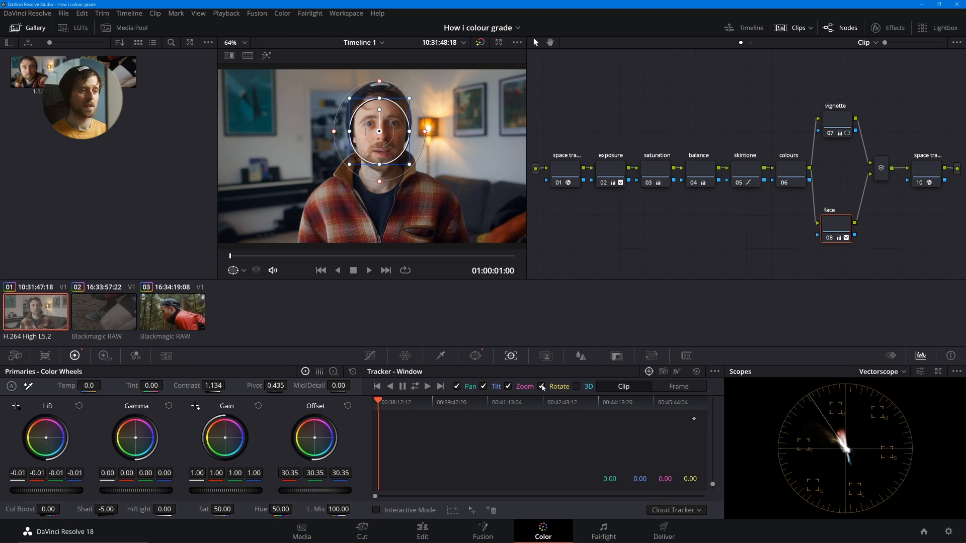
click(541, 387)
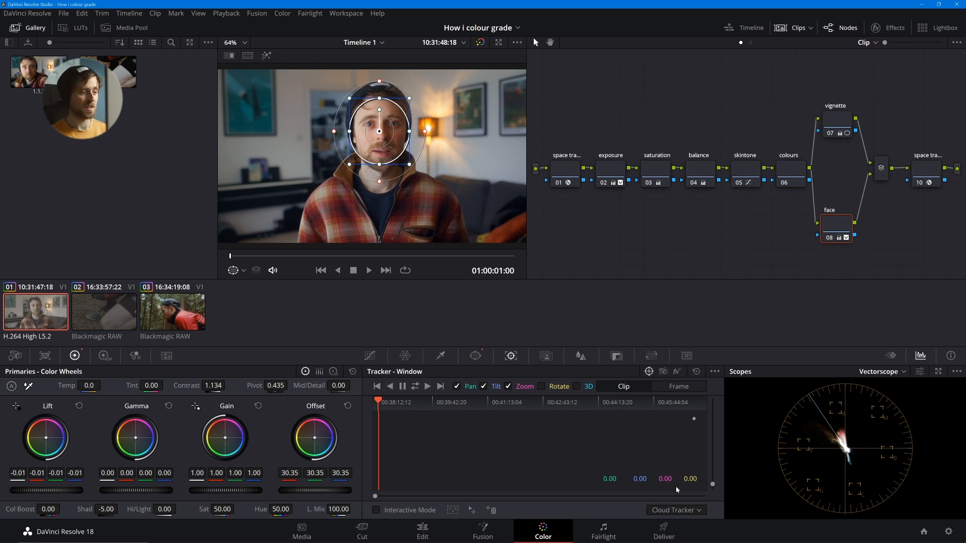
click(428, 386)
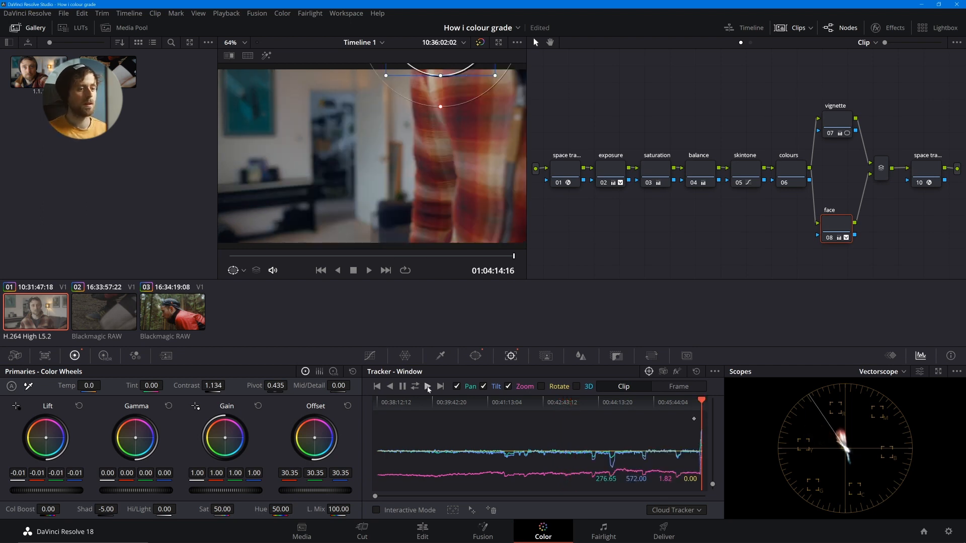
- Check the tracked face window at other frames full screen and compare the graded picture with the ungraded one
click(238, 256)
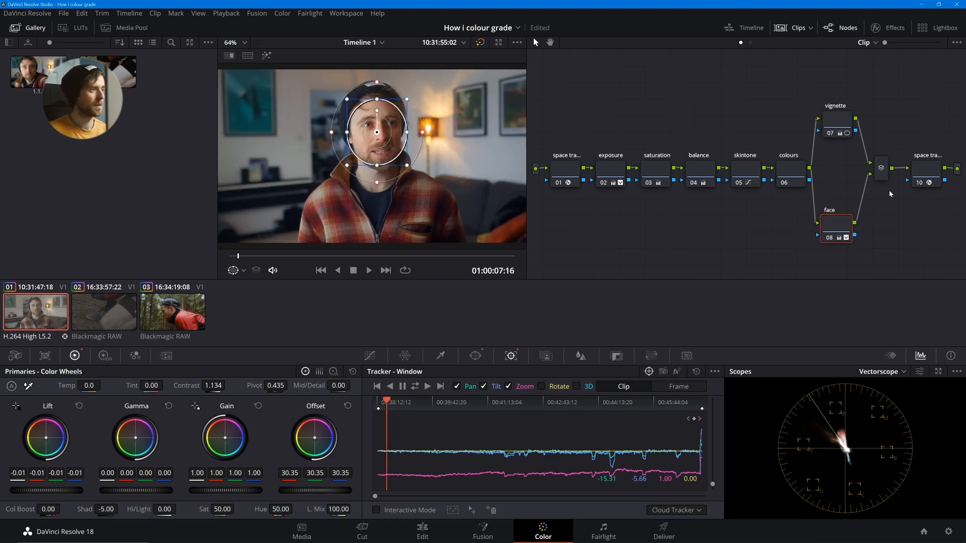
key(ctrl+f)
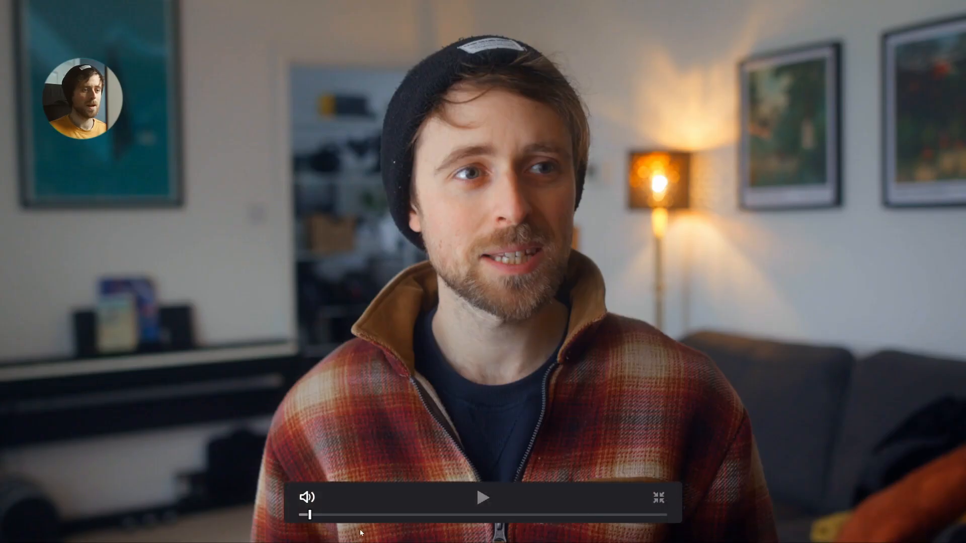
drag(347, 515, 335, 517)
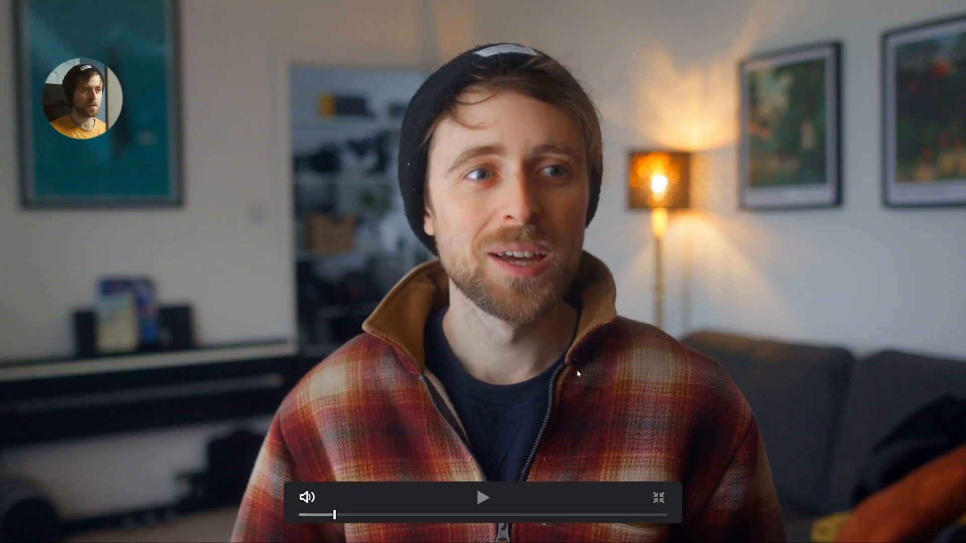
key(shift+d)
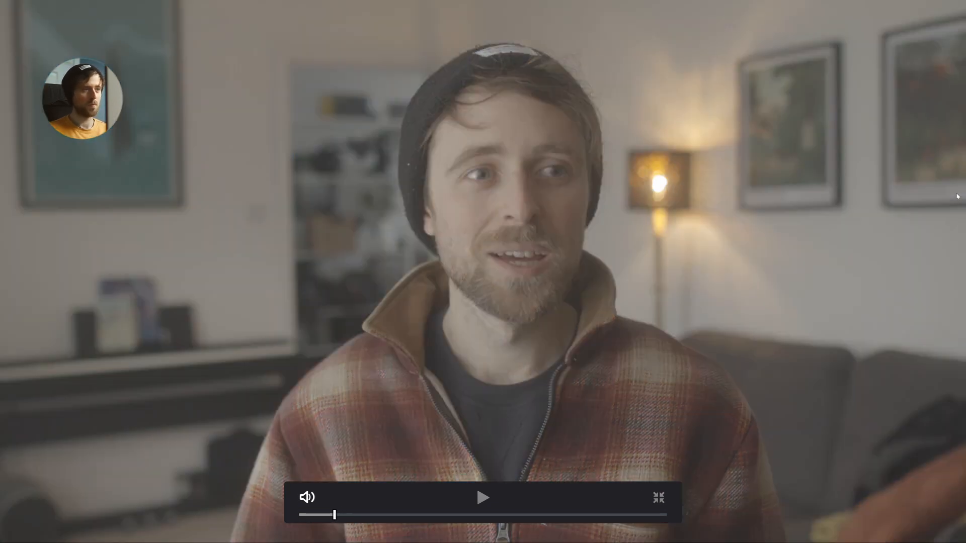
key(shift+d)
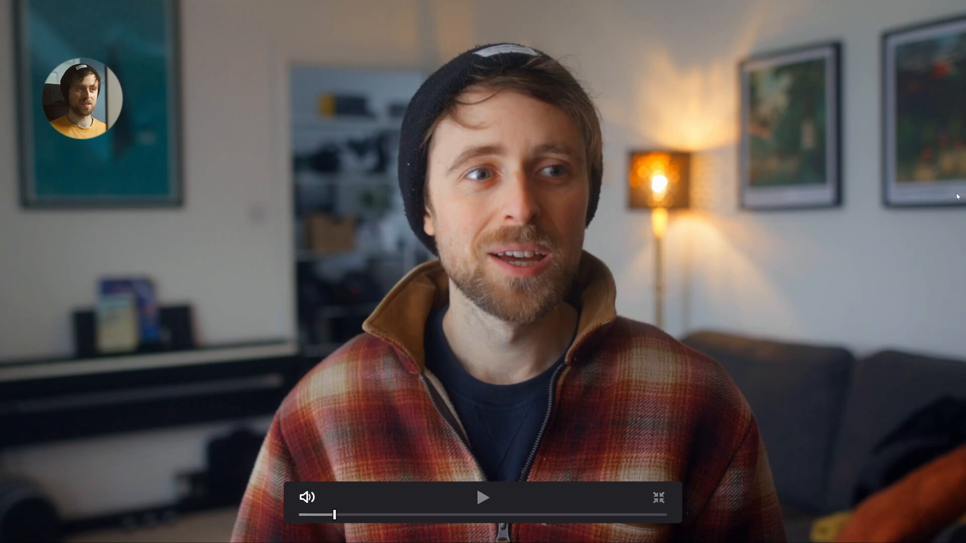
key(shift+d)
key(shift+d)
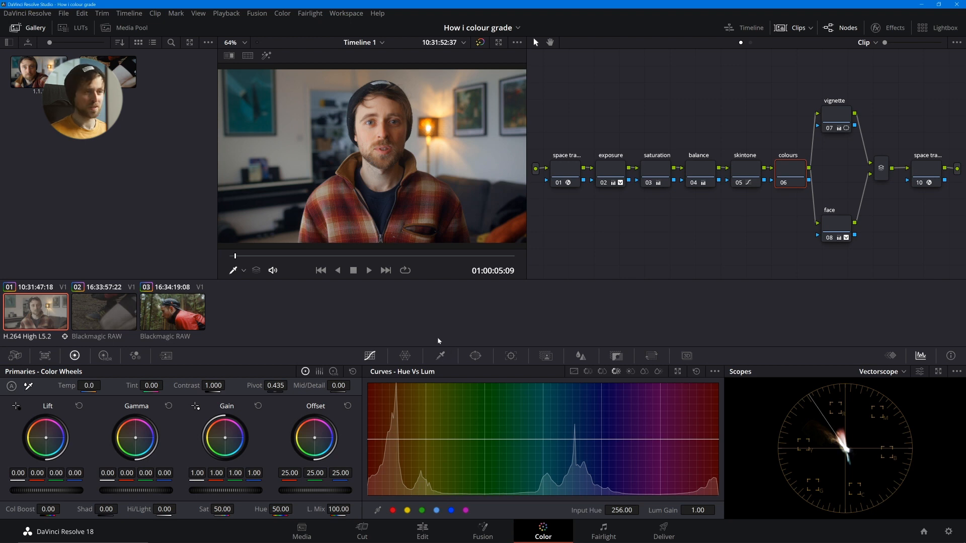
- Sample the blue background area behind the man on the colours node's Hue Vs Sat curve, raise its saturation to 1.72, and play it back full screen
click(597, 372)
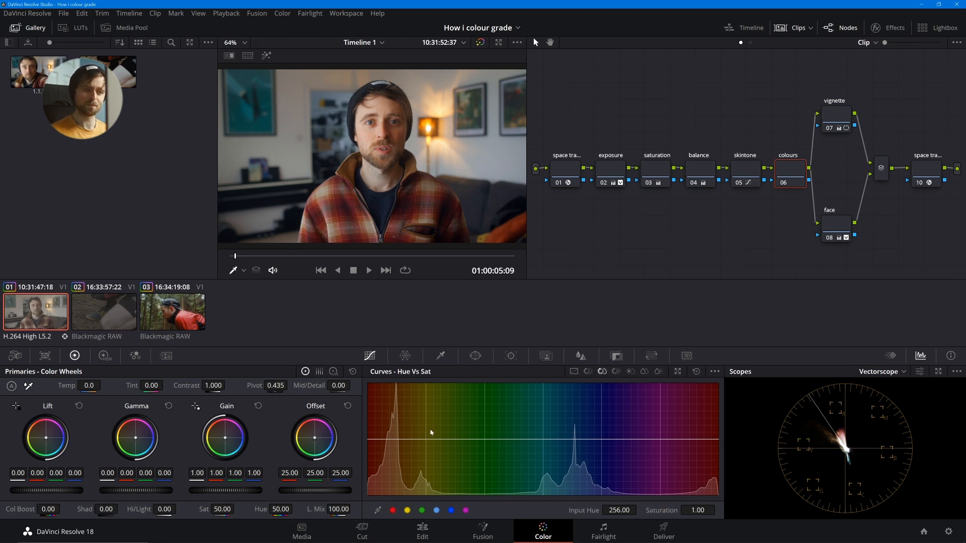
click(378, 511)
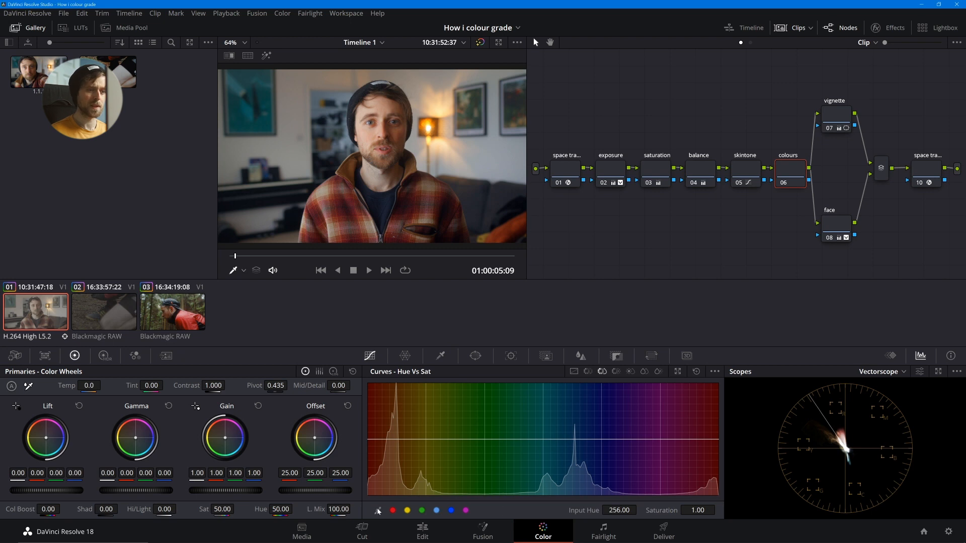
click(327, 92)
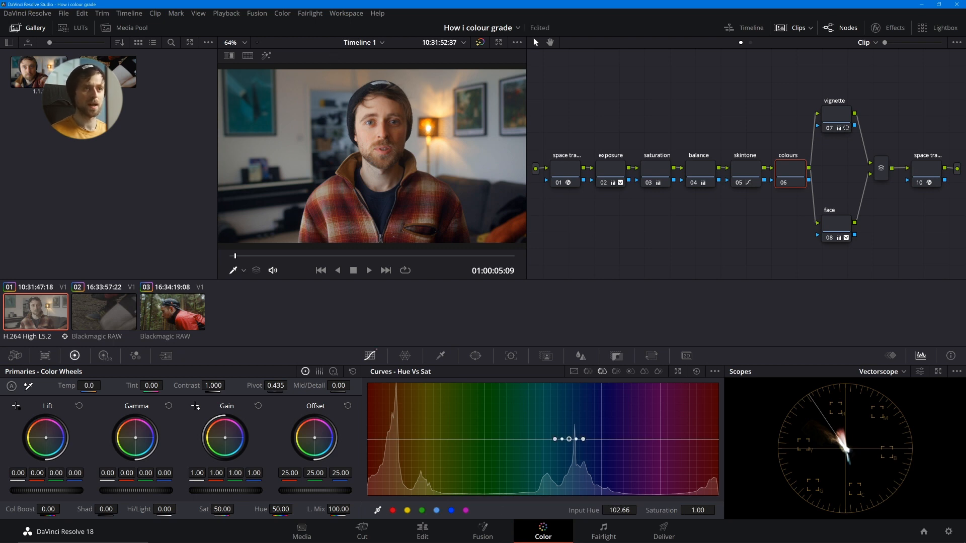
drag(696, 510, 735, 510)
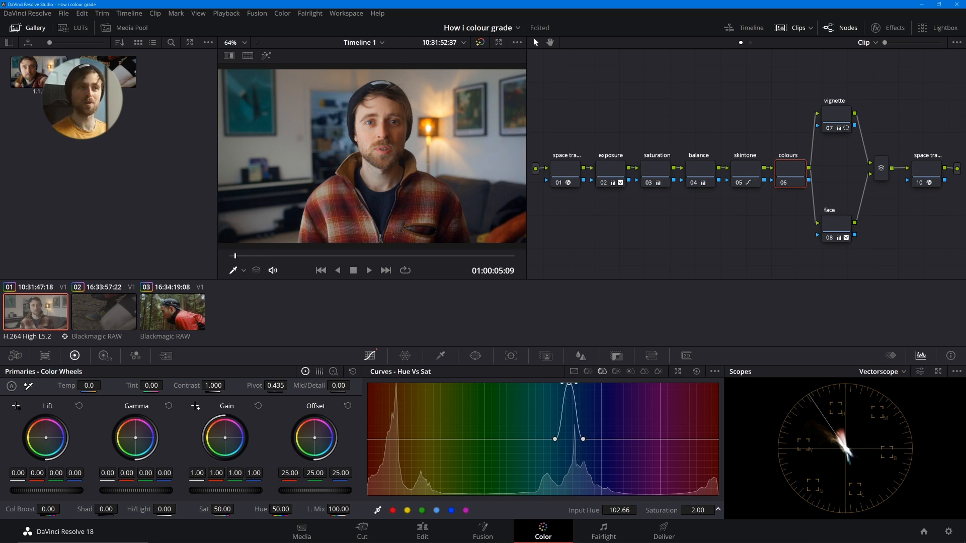
drag(696, 510, 619, 510)
drag(696, 510, 769, 510)
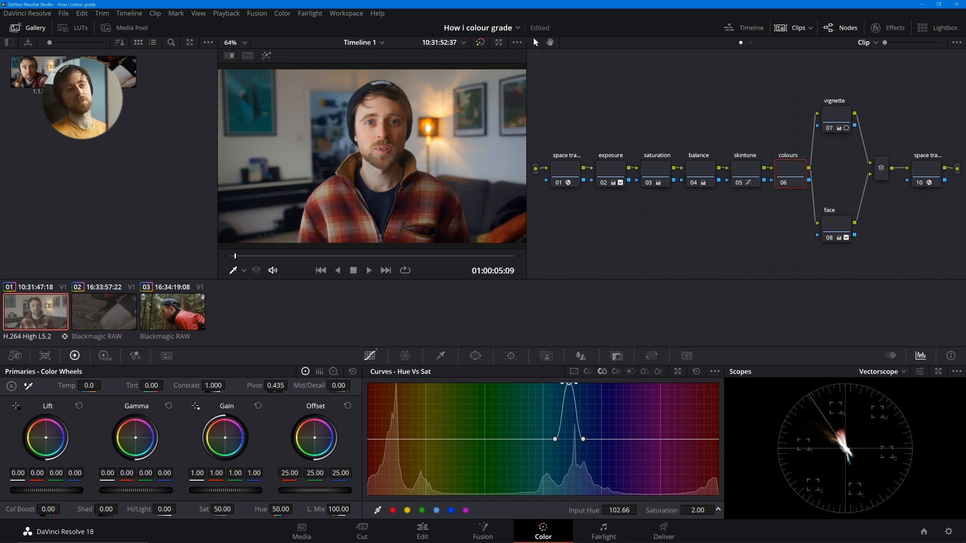
drag(695, 510, 674, 510)
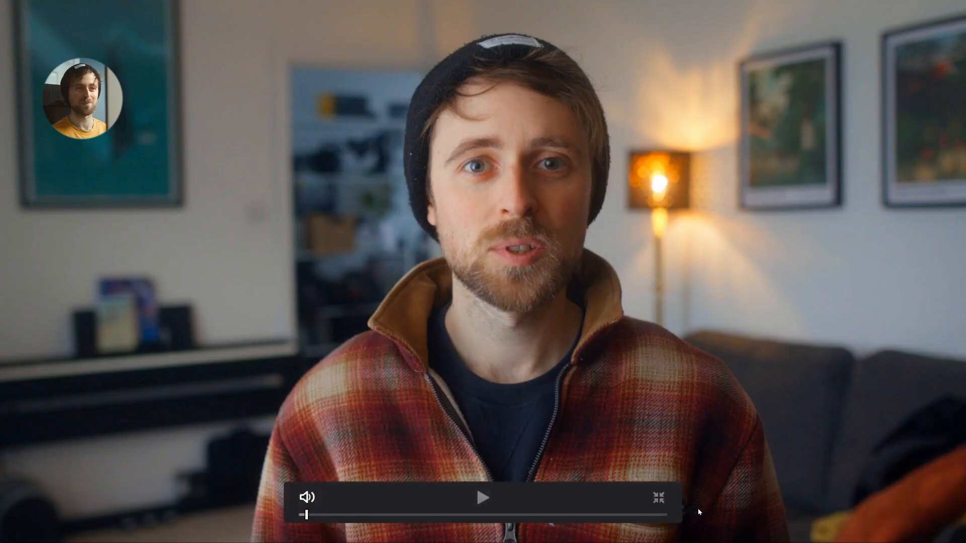
key(space)
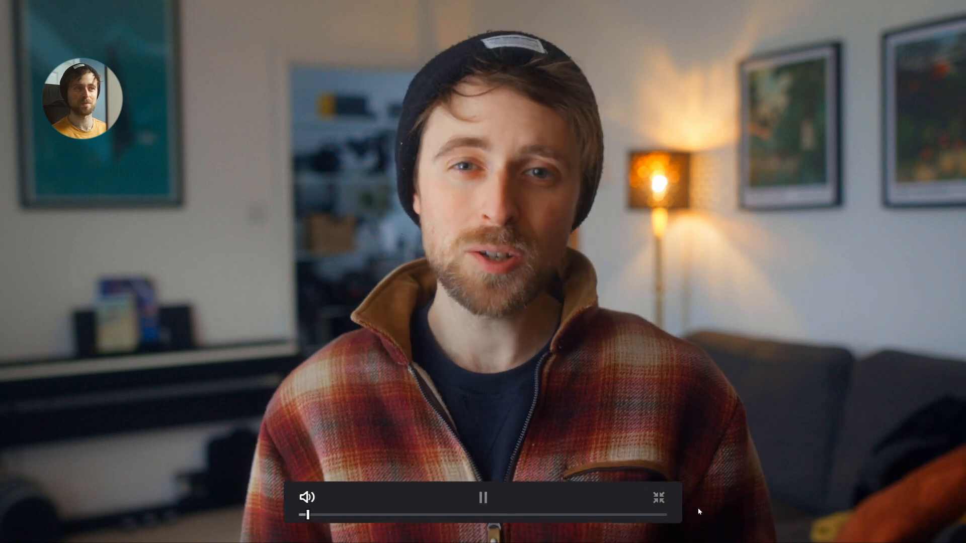
key(space)
key(Escape)
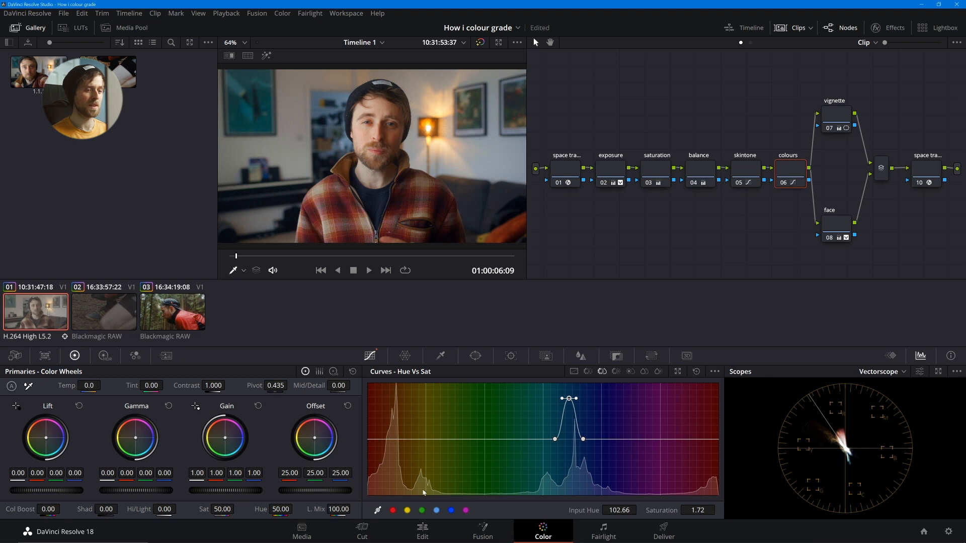
- Sample the yellow object on the background shelf for the Hue Vs Sat curve, lower its saturation slightly, and check the picture full screen
click(326, 99)
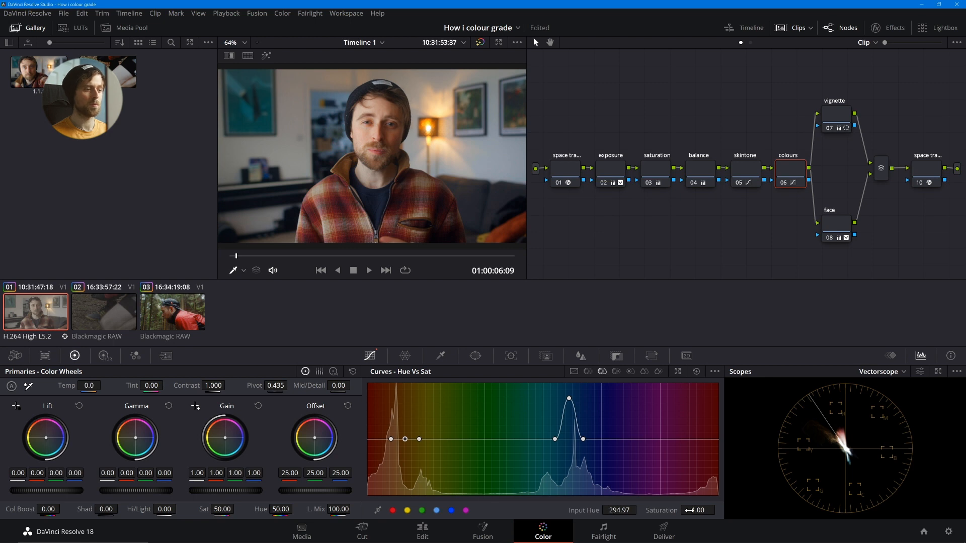
mouse_move(689, 510)
mouse_down()
mouse_move(656, 510)
mouse_move(692, 510)
mouse_move(657, 510)
mouse_move(692, 511)
mouse_move(666, 510)
mouse_move(679, 510)
mouse_up()
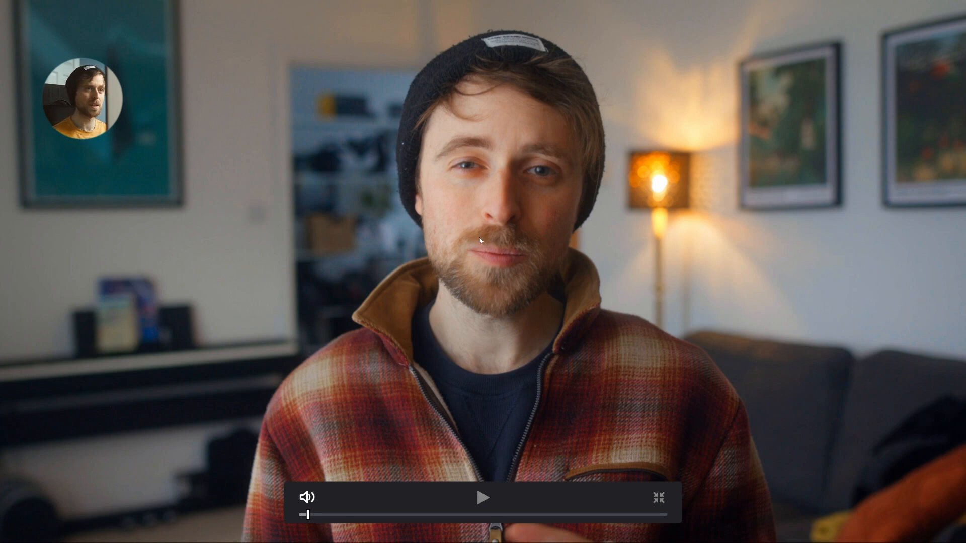
key(Escape)
- Lower the saturation node's saturation to 83.60 and check the picture full screen
click(666, 170)
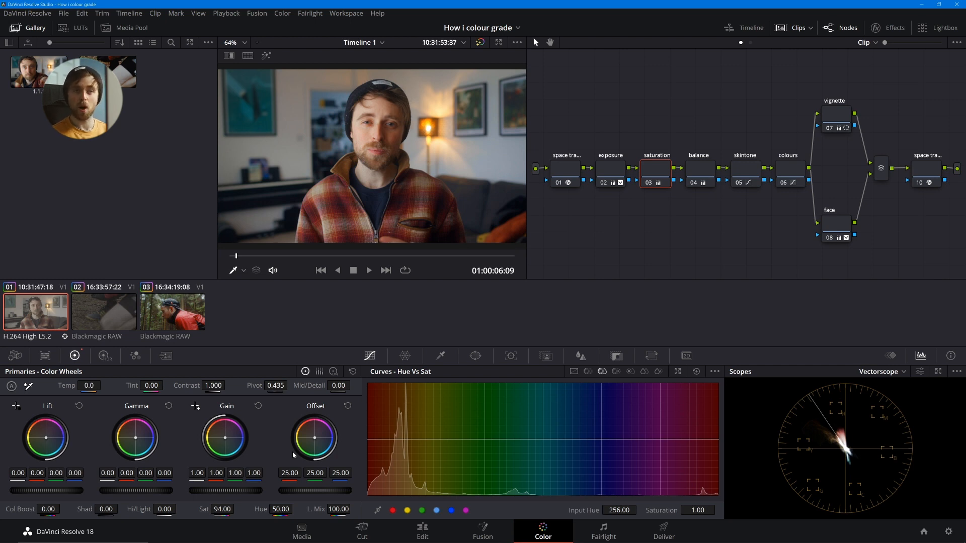
click(788, 165)
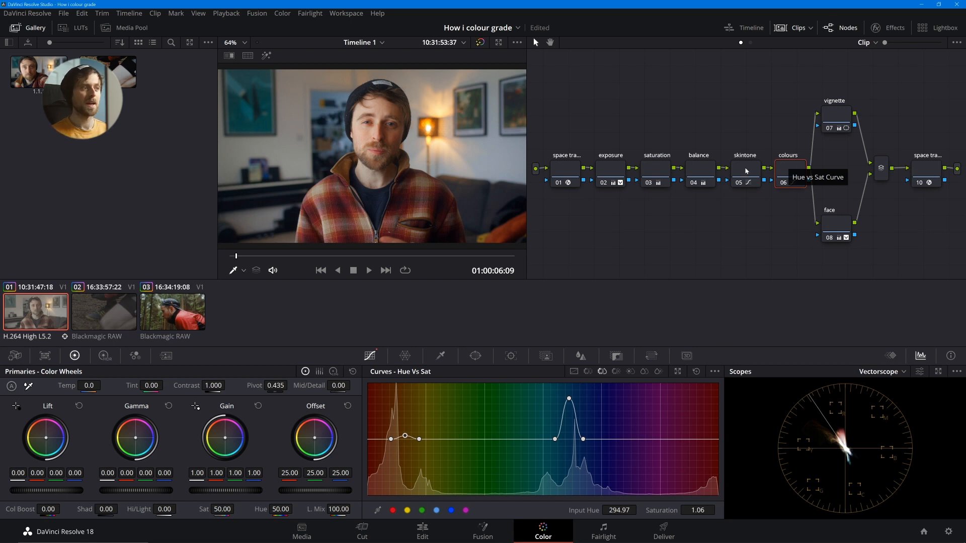
click(655, 171)
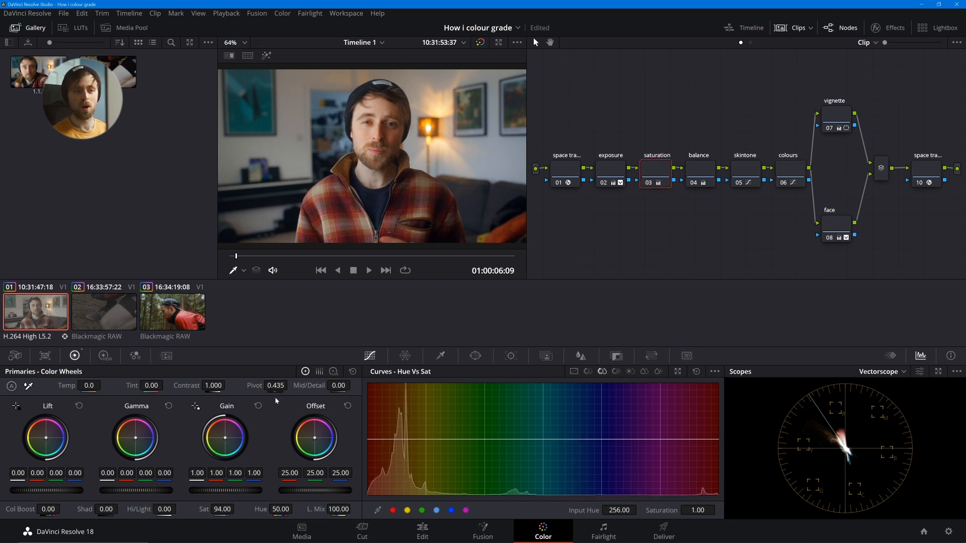
drag(222, 508, 199, 508)
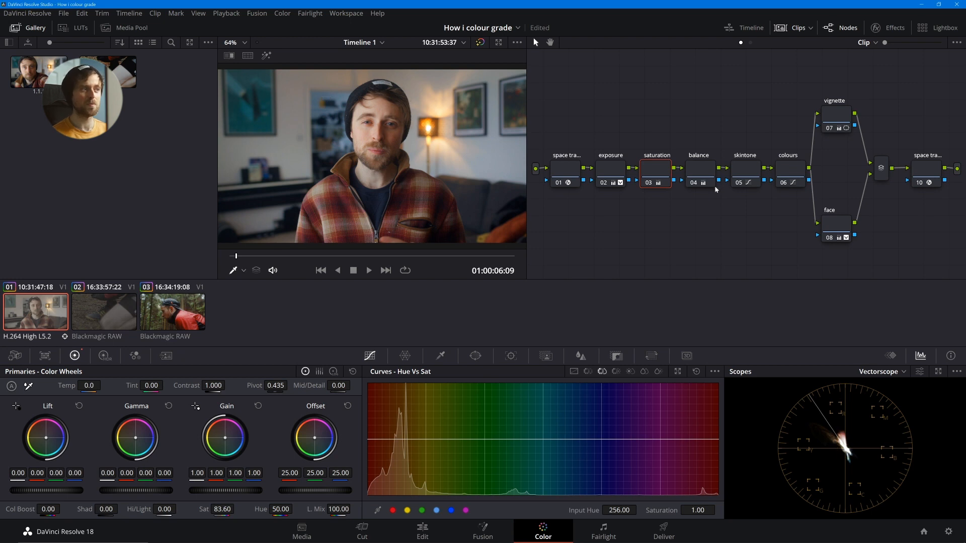
key(ctrl+f)
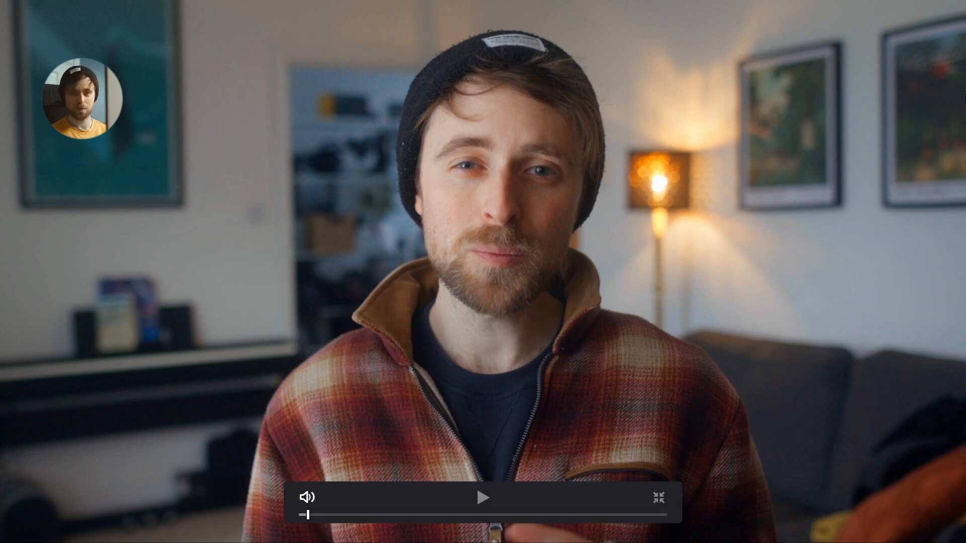
key(ctrl+f)
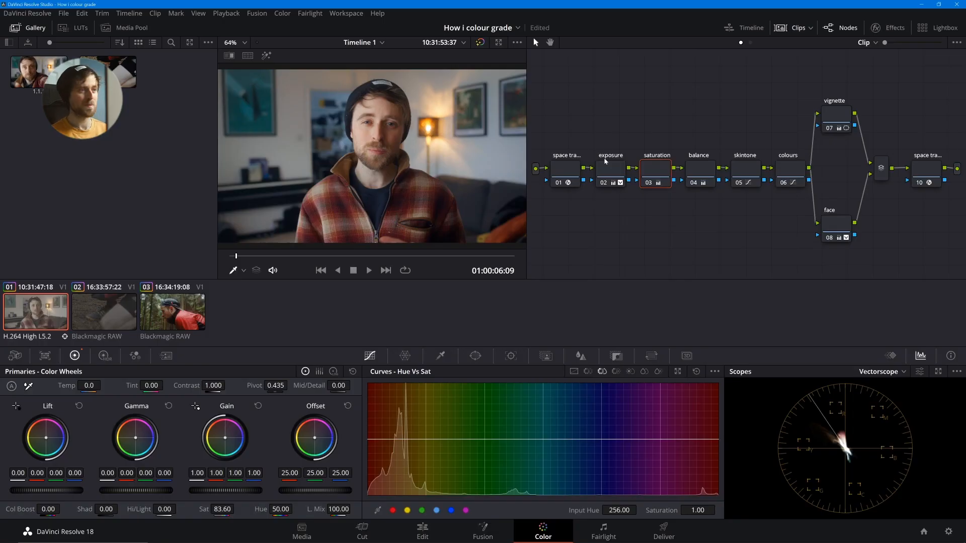
- Shift the node tree up to make room and place the first space transform node beneath the exposure node
drag(611, 121, 932, 222)
drag(842, 227, 793, 180)
mouse_move(565, 180)
mouse_down()
mouse_move(546, 161)
mouse_move(551, 172)
mouse_up()
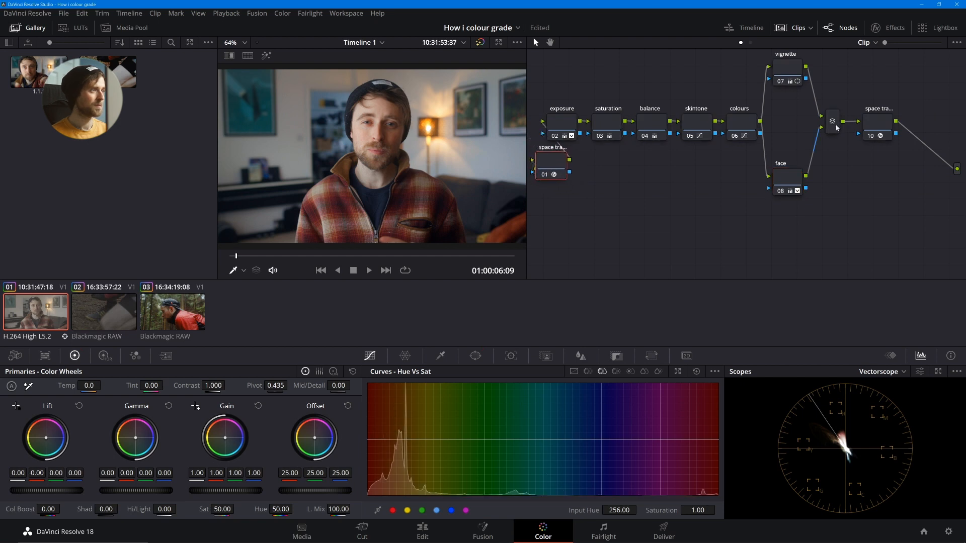
- Add two serial nodes after the final space transform node and place them side by side below the main chain
click(882, 126)
key(alt+s)
drag(924, 132, 632, 224)
key(alt+s)
drag(692, 230, 741, 252)
drag(633, 217, 635, 247)
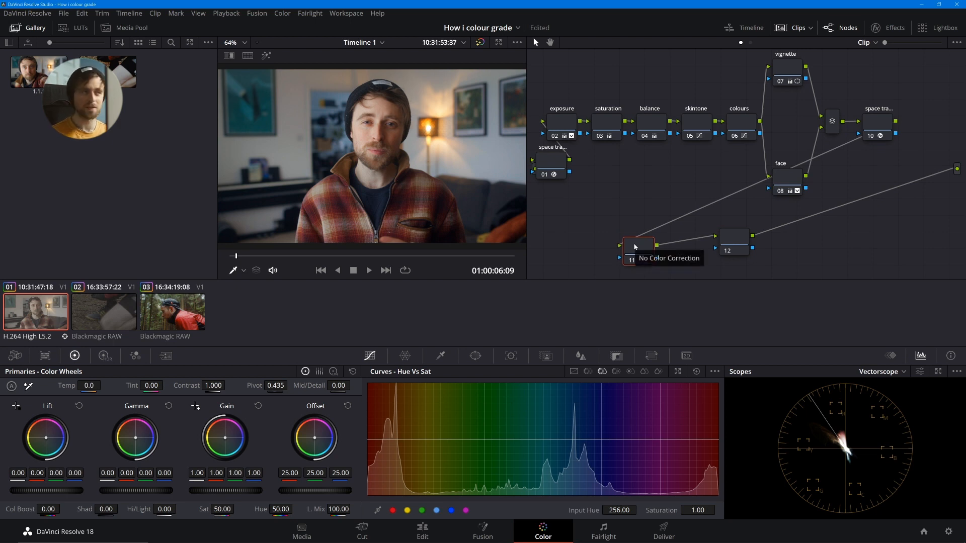
- Find the Film Grain effect, apply it to node 11, and view the picture full screen
click(889, 27)
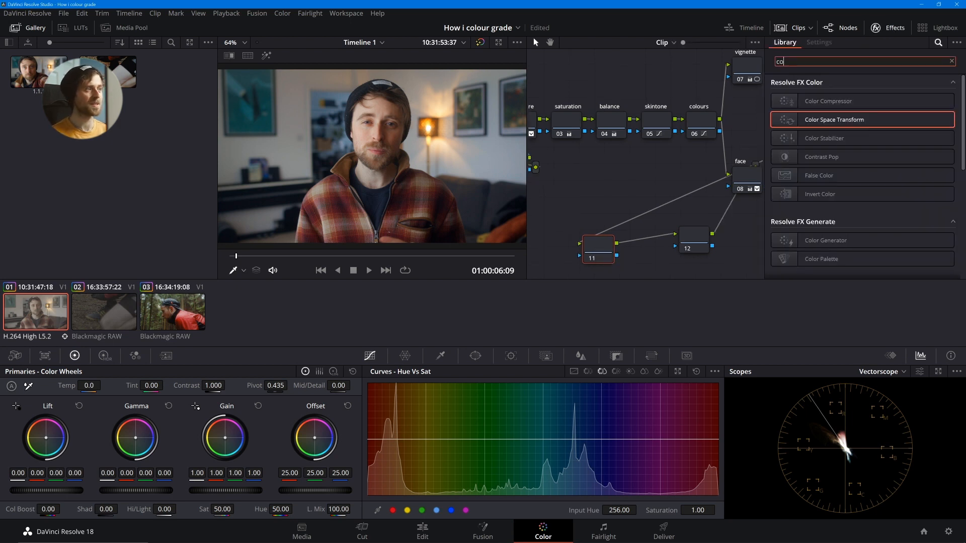
text(grain)
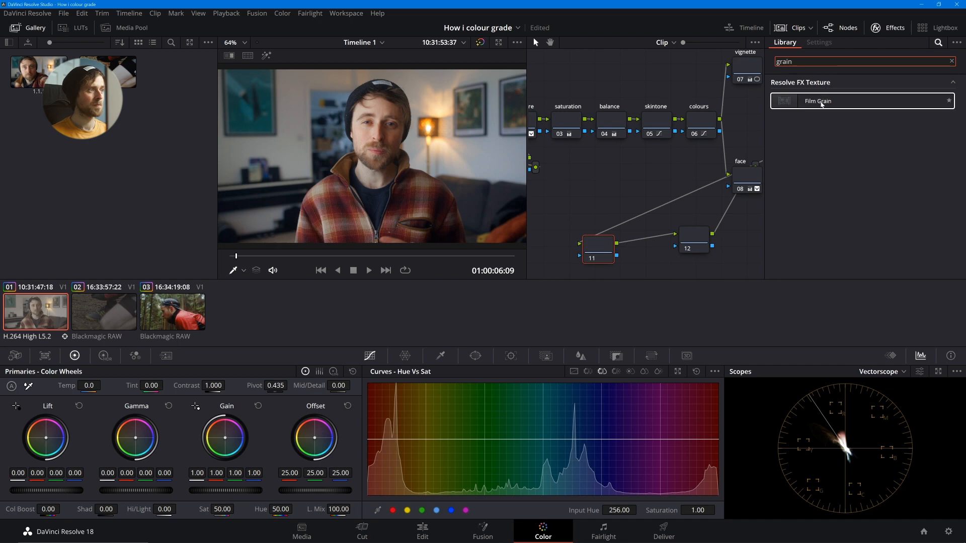
drag(821, 101, 597, 249)
key(ctrl+f)
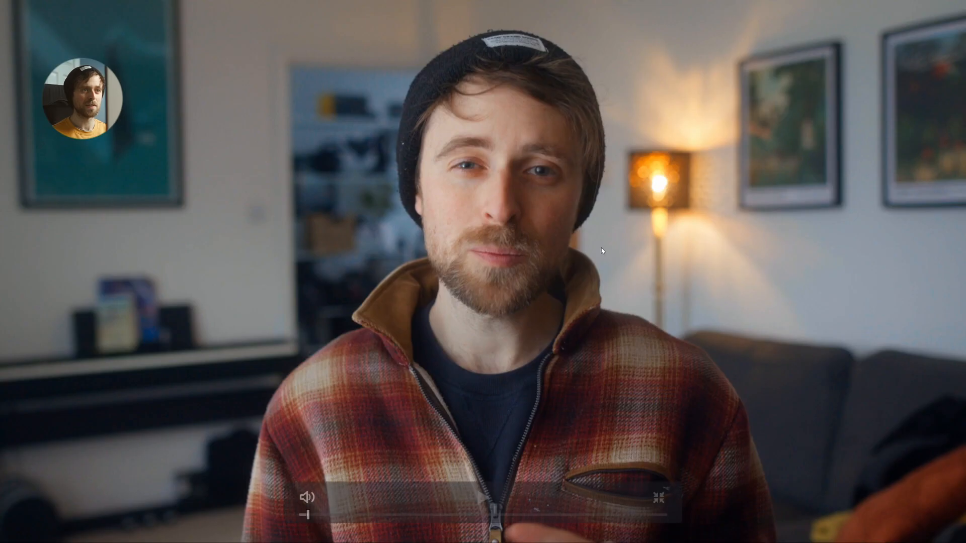
key(Escape)
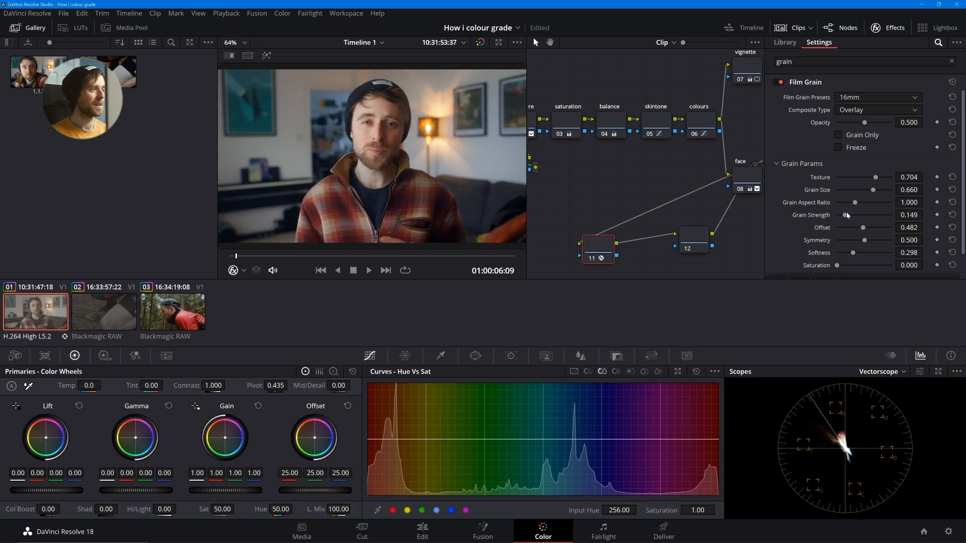
- Adjust the film grain to texture 0.835, grain size 0.192 and grain strength 0.285, checking the picture full screen between changes
drag(847, 215, 851, 191)
key(ctrl+f)
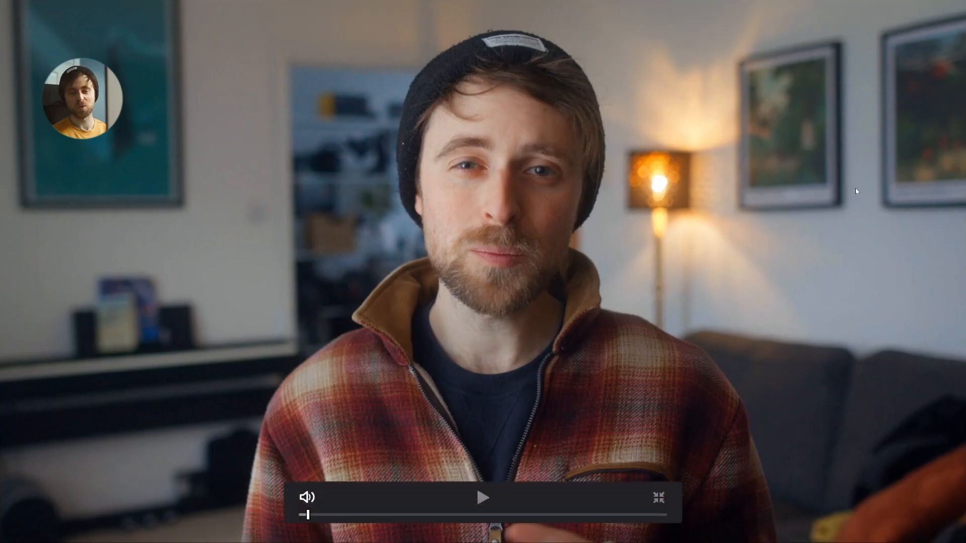
key(ctrl+f)
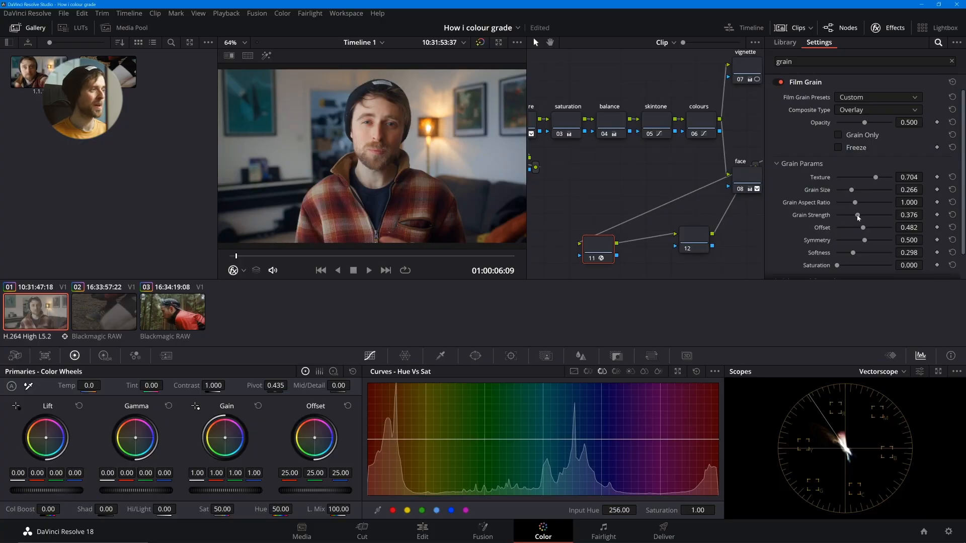
drag(849, 191, 874, 178)
key(ctrl+f)
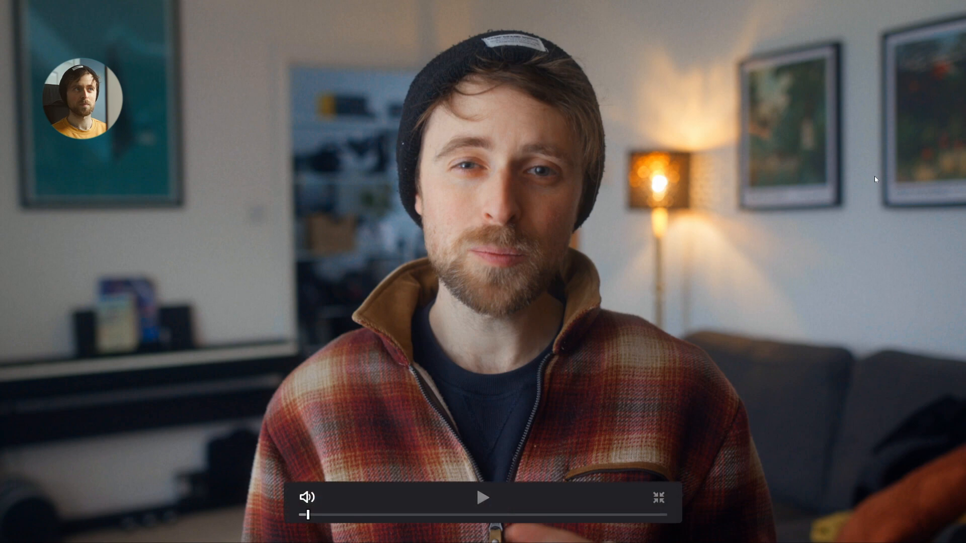
key(ctrl+f)
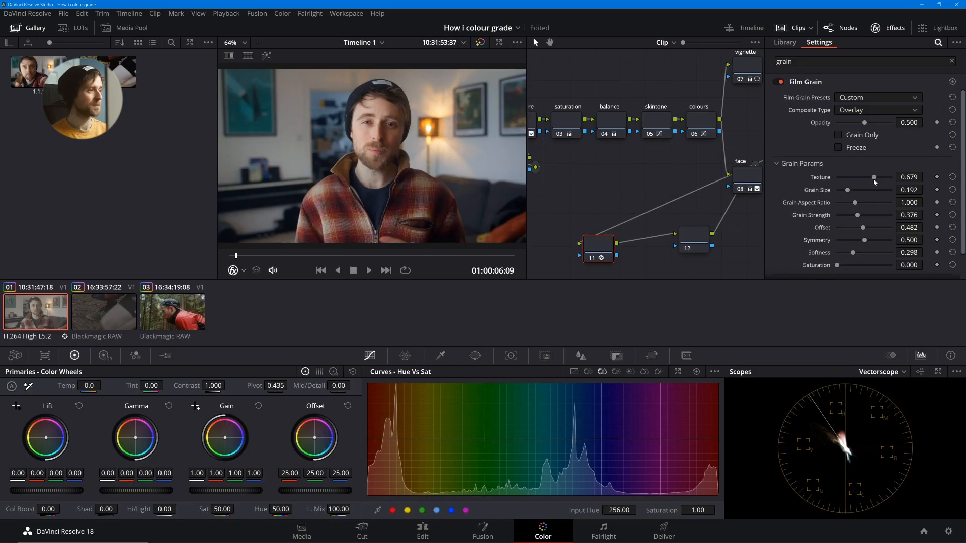
drag(875, 179, 883, 178)
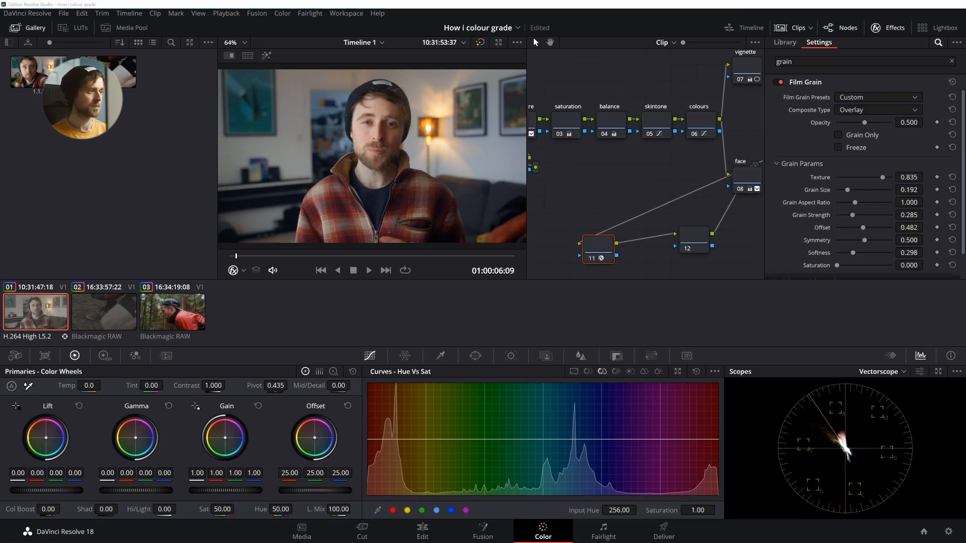
key(ctrl+f)
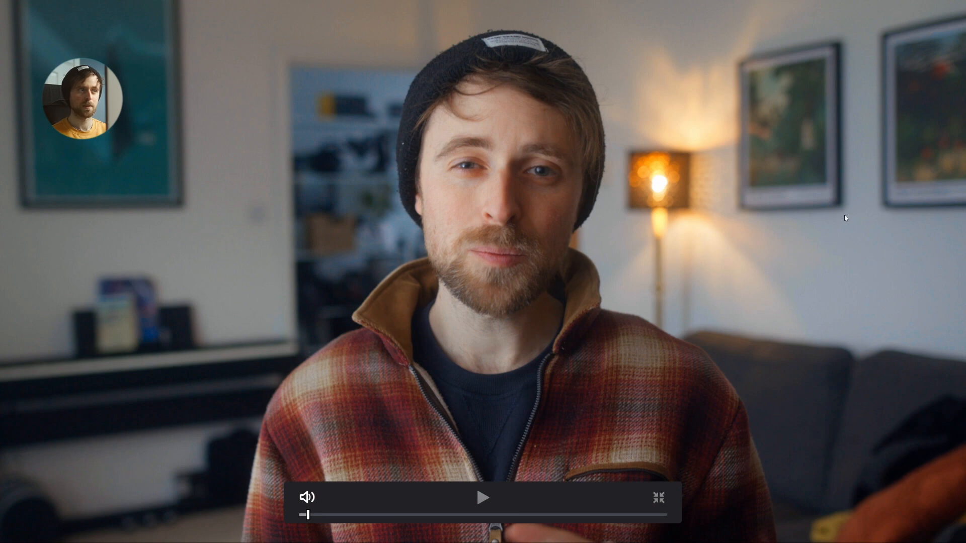
key(ctrl+f)
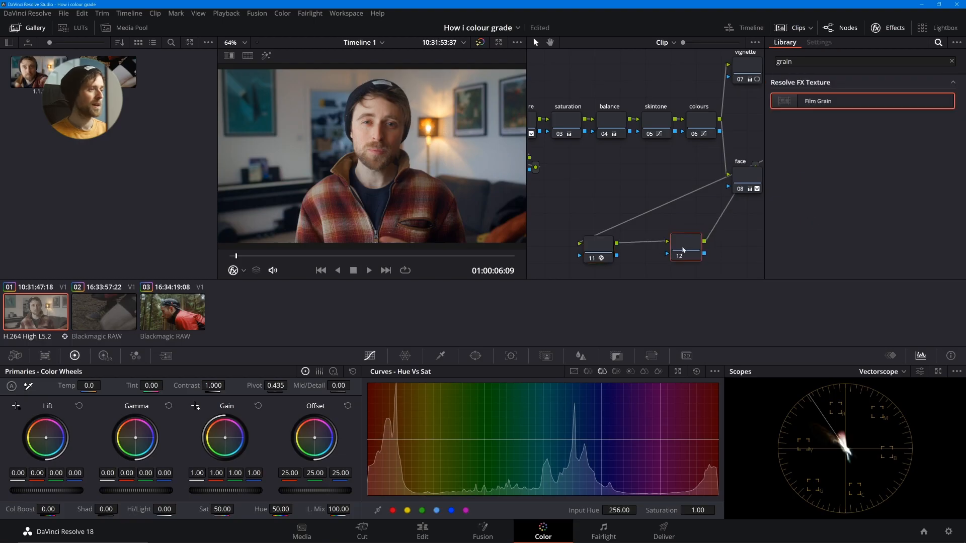
- Search the effects library for "glow" and apply the Glow effect to node 12
click(803, 61)
key(BackSpace)
key(BackSpace)
key(BackSpace)
key(BackSpace)
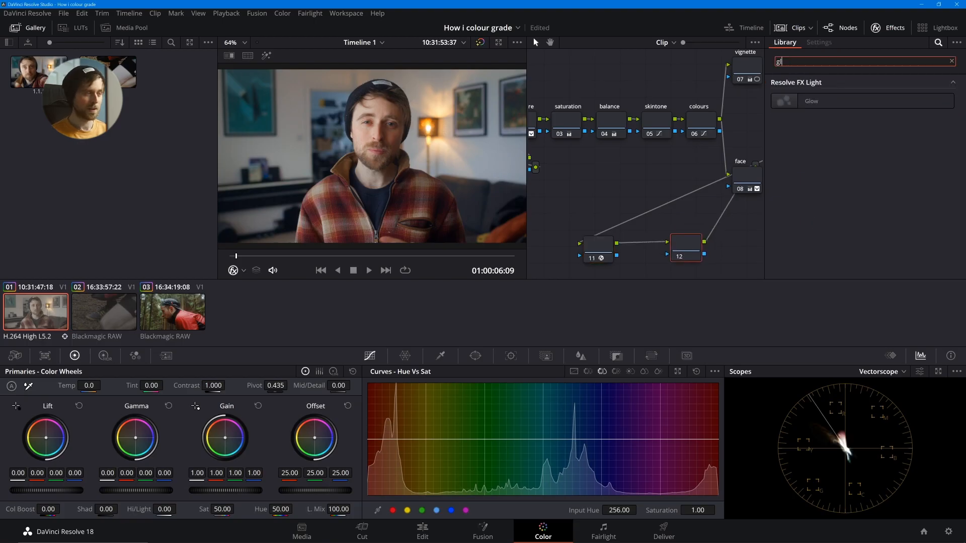
text(low)
drag(826, 96, 684, 252)
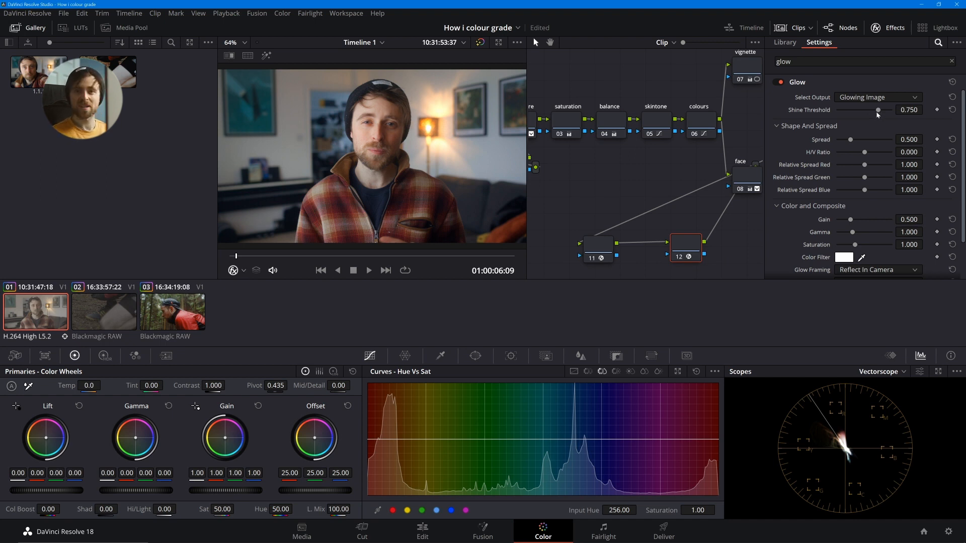
- Set the glow's shine threshold to 0.660 and its spread to 1.083
mouse_move(876, 111)
mouse_down()
mouse_move(861, 113)
mouse_move(879, 111)
mouse_move(869, 111)
mouse_move(856, 141)
mouse_move(868, 141)
mouse_move(858, 111)
mouse_move(839, 116)
mouse_move(879, 119)
mouse_move(864, 120)
mouse_move(871, 141)
mouse_move(881, 141)
mouse_move(828, 144)
mouse_move(870, 141)
mouse_move(863, 111)
mouse_up()
drag(873, 111, 874, 111)
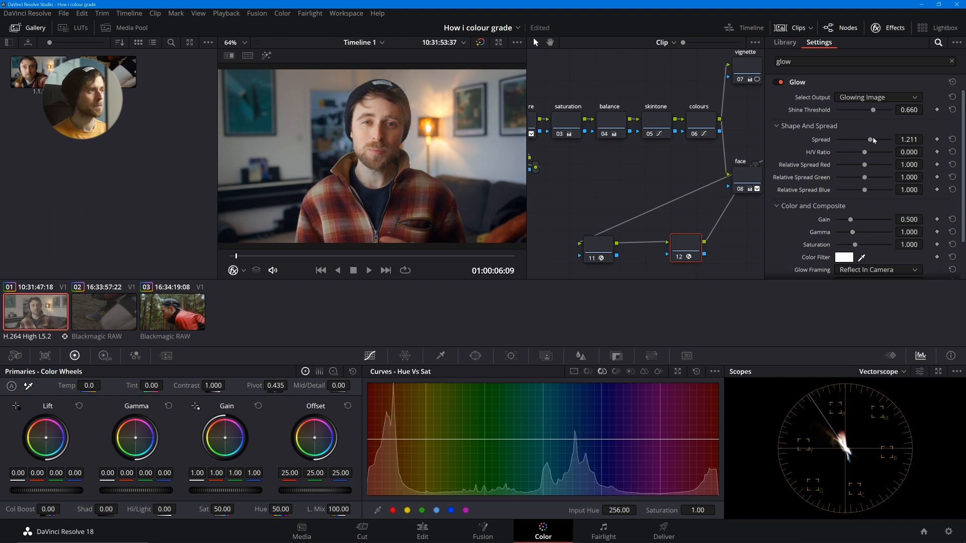
drag(870, 139, 866, 140)
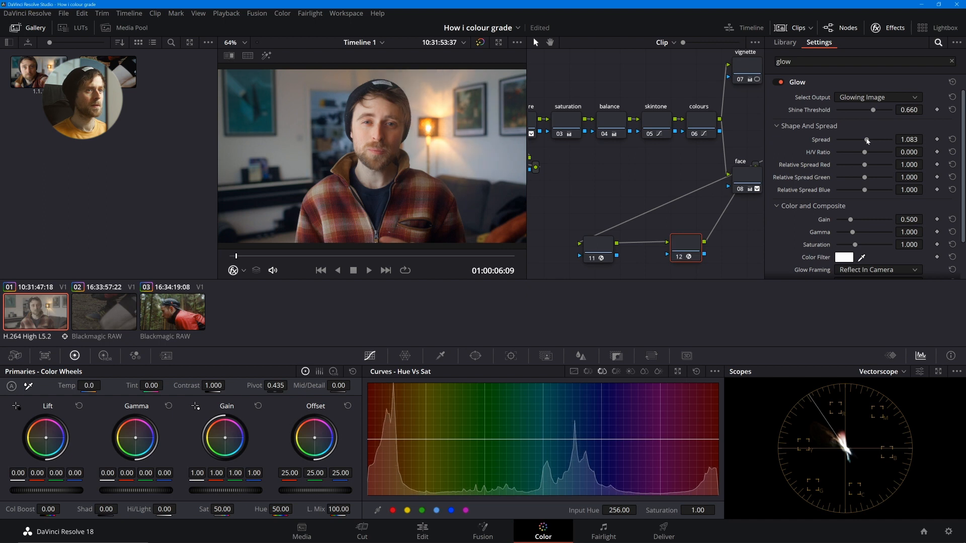
- Change the glow's color filter to a slightly darkened warm yellow
click(843, 257)
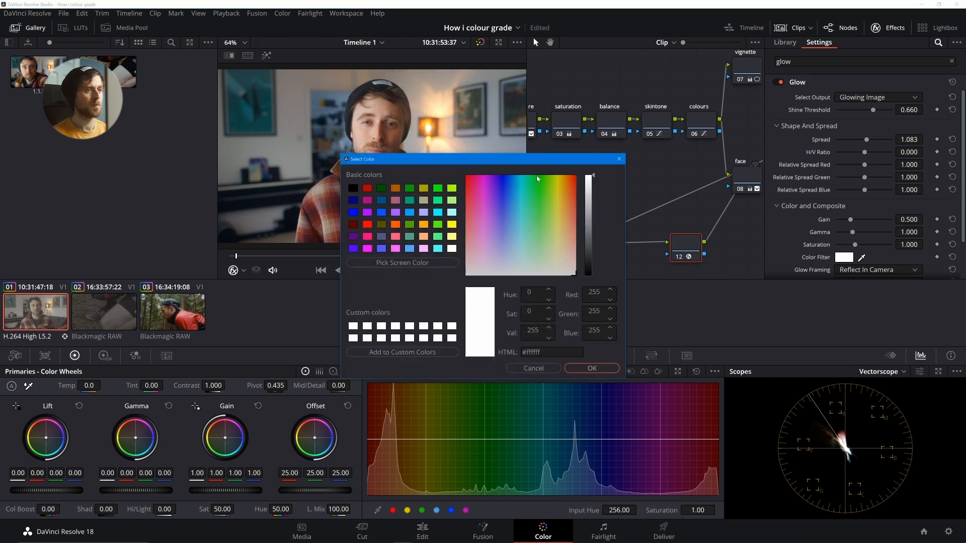
click(562, 227)
drag(561, 230, 561, 231)
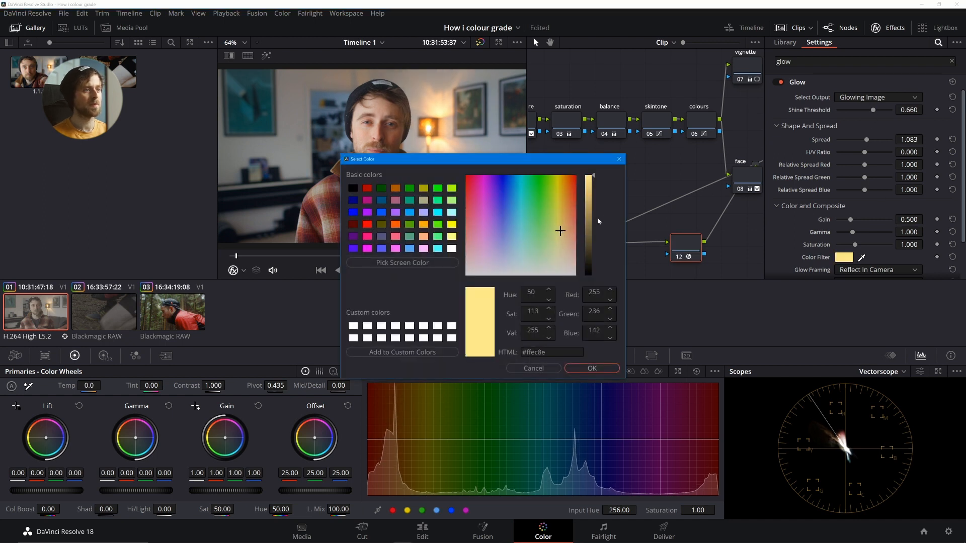
drag(593, 199, 593, 195)
click(591, 369)
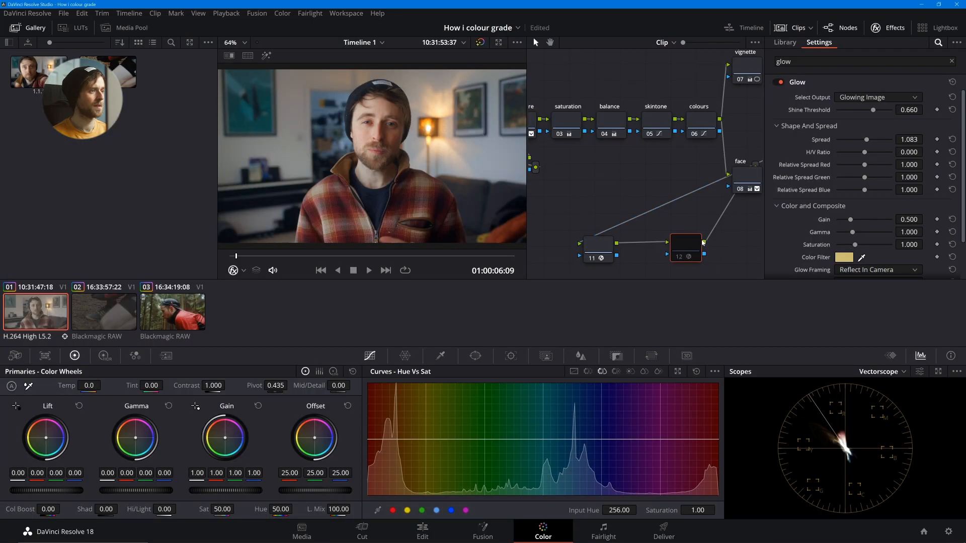
- Reduce the glow's spread to 0.881 and shine threshold to 0.605, then compare the graded and ungraded picture full screen
mouse_move(866, 140)
mouse_down()
mouse_move(845, 143)
mouse_move(861, 140)
mouse_up()
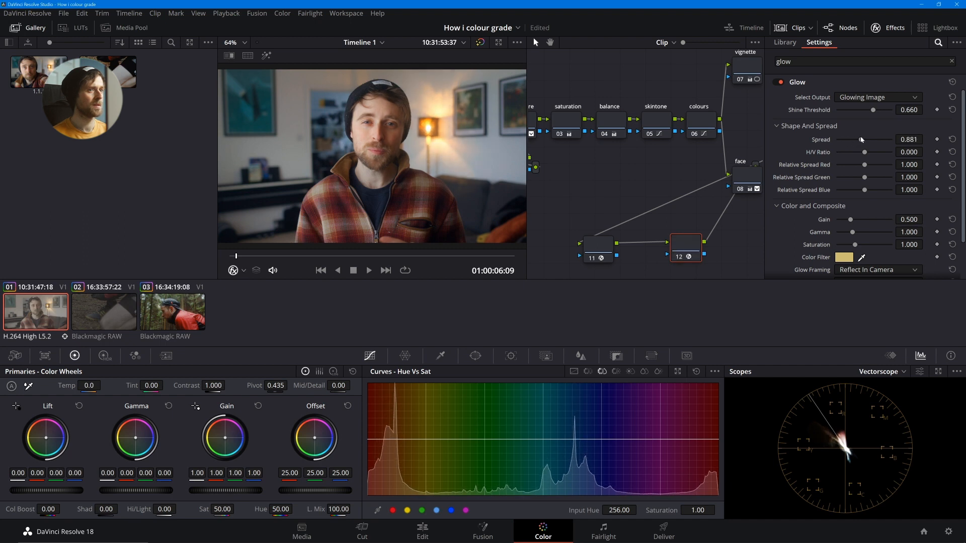
drag(873, 109, 871, 110)
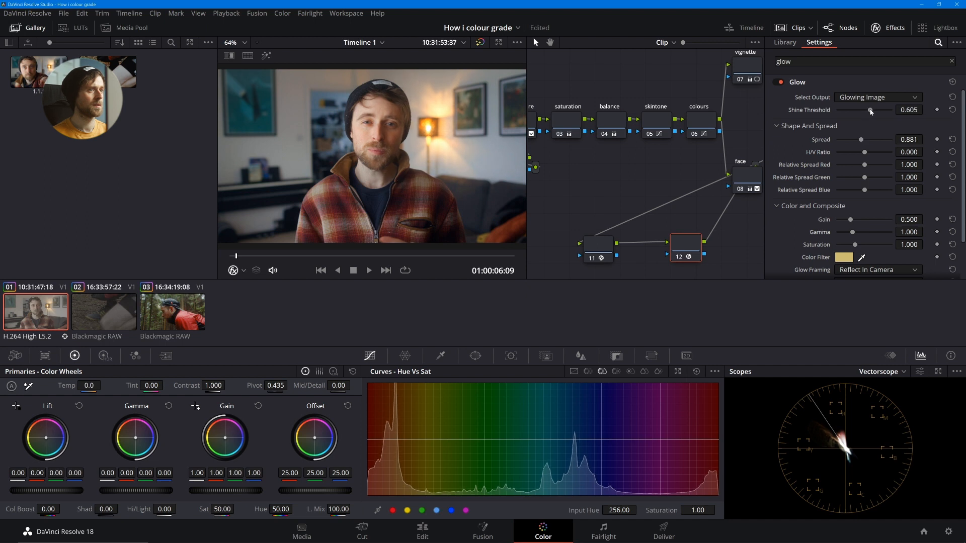
key(ctrl+f)
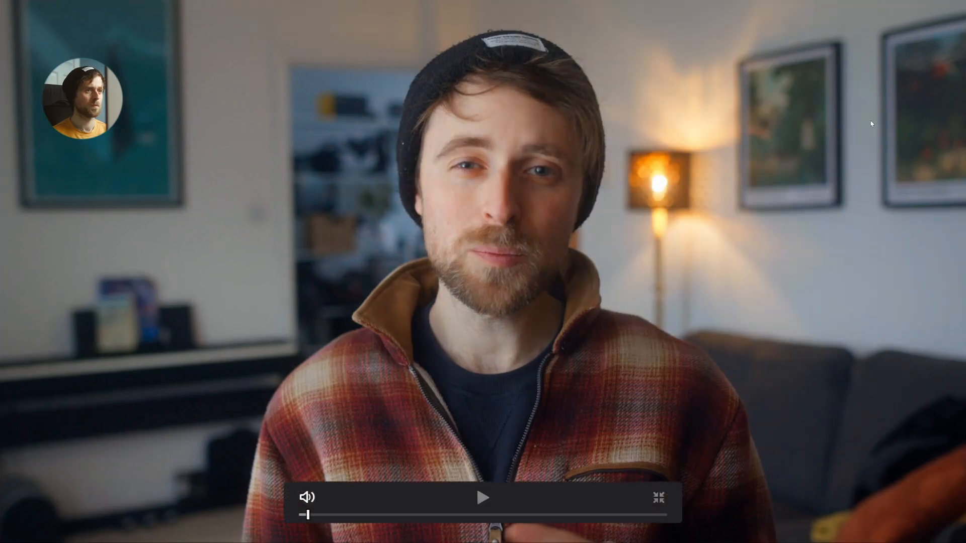
key(Escape)
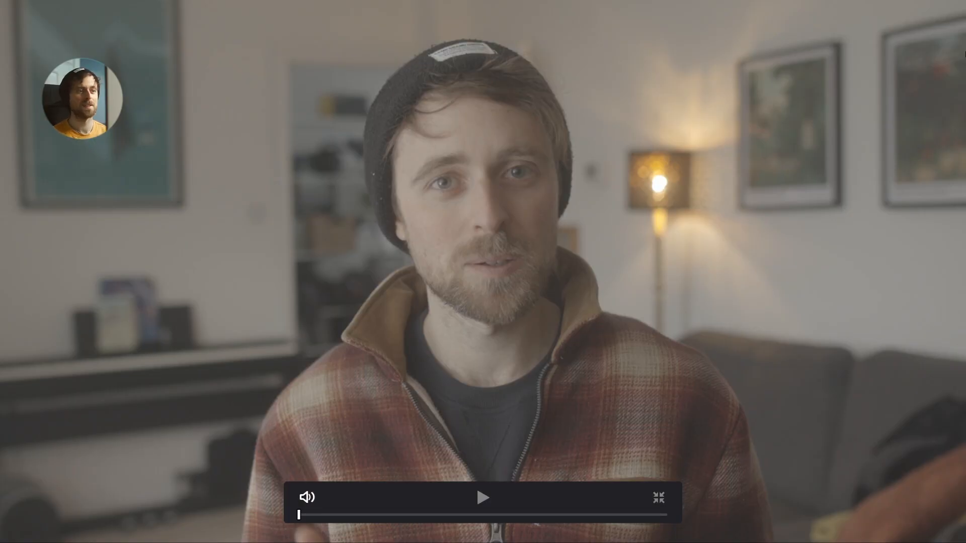
key(shift+d)
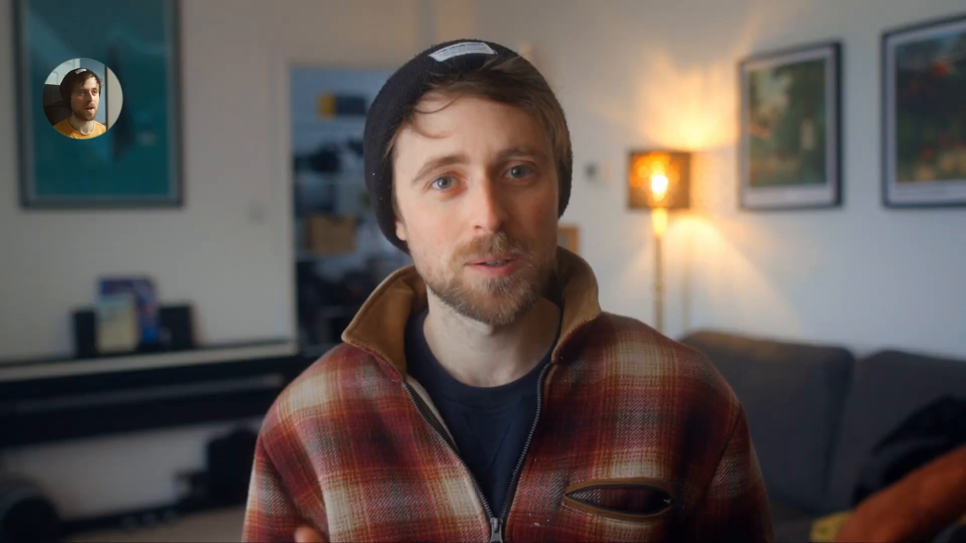
key(Escape)
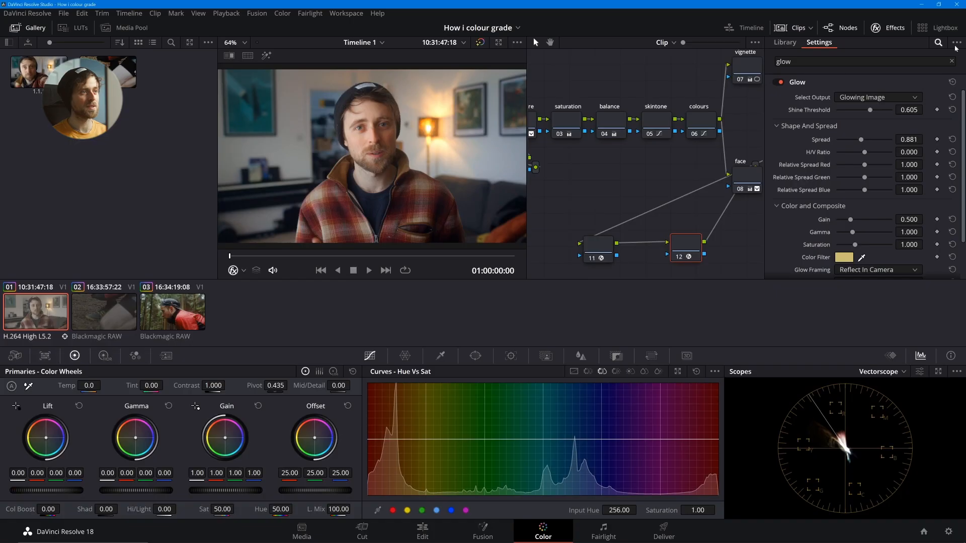
- Select the nodes across the tree and switch them off and on to compare the picture without and with the grade
click(879, 30)
right_click(636, 175)
click(621, 177)
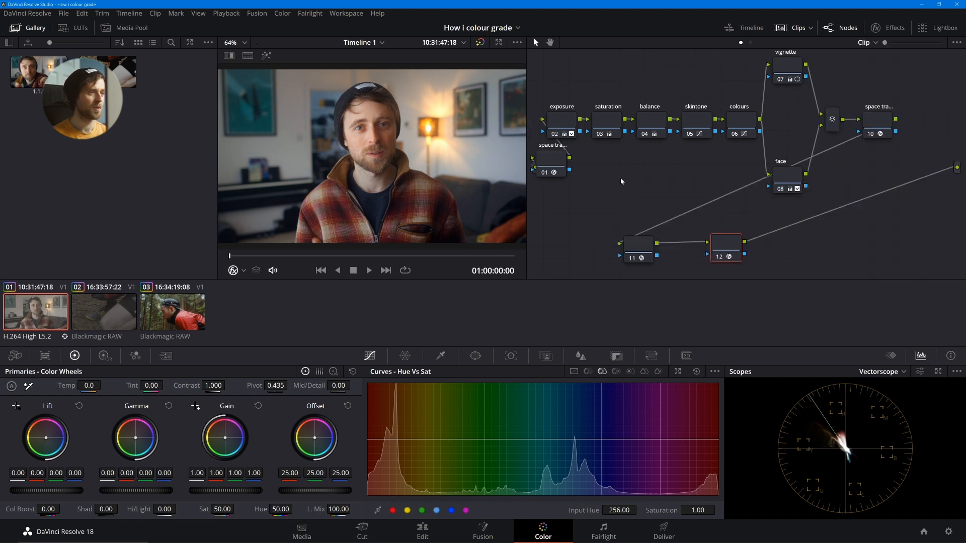
drag(542, 78, 892, 252)
key(ctrl+d)
key(ctrl+d)
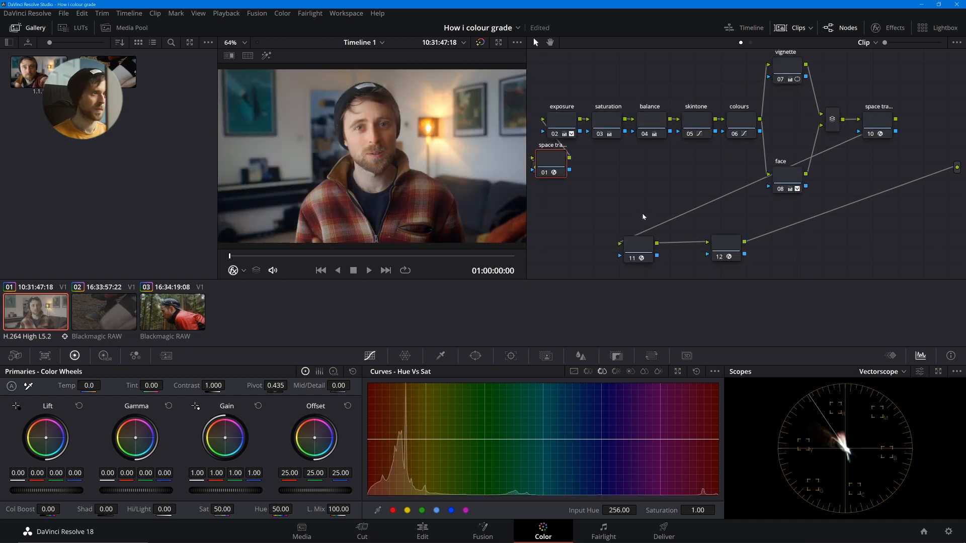
- Label the two nodes after the output space transform "grain" and "glow"
click(638, 254)
text(grain)
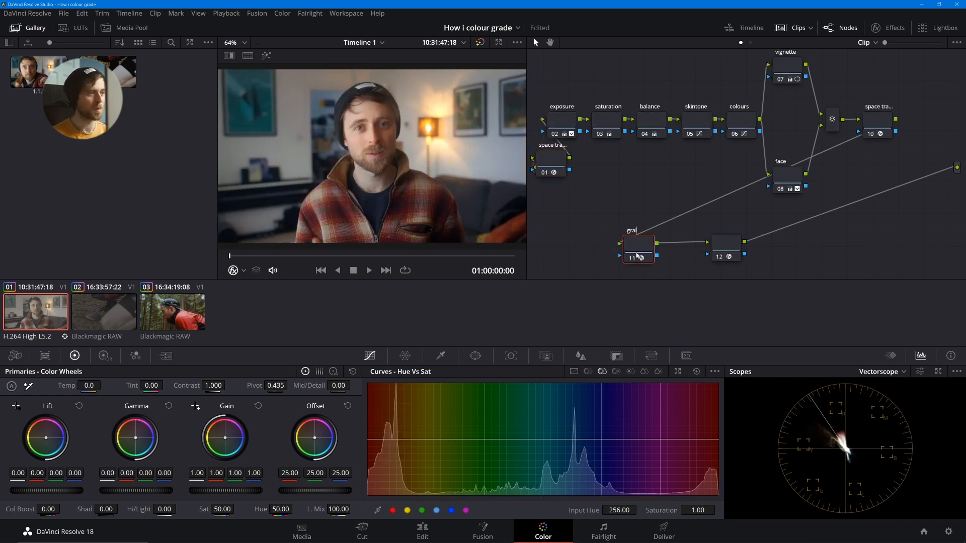
click(727, 255)
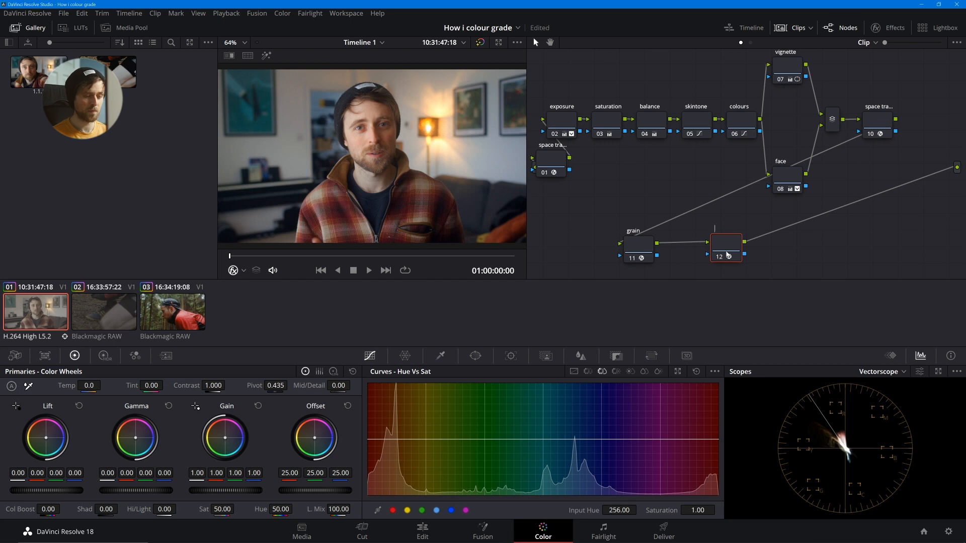
text(glow)
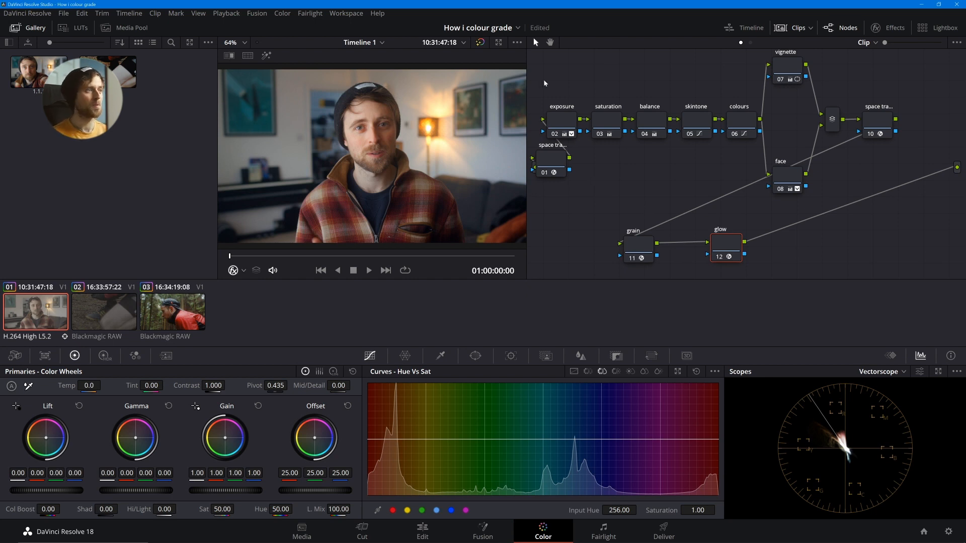
- Switch off the whole node tree, then turn only the two space transform nodes back on
drag(544, 83, 777, 257)
key(ctrl+d)
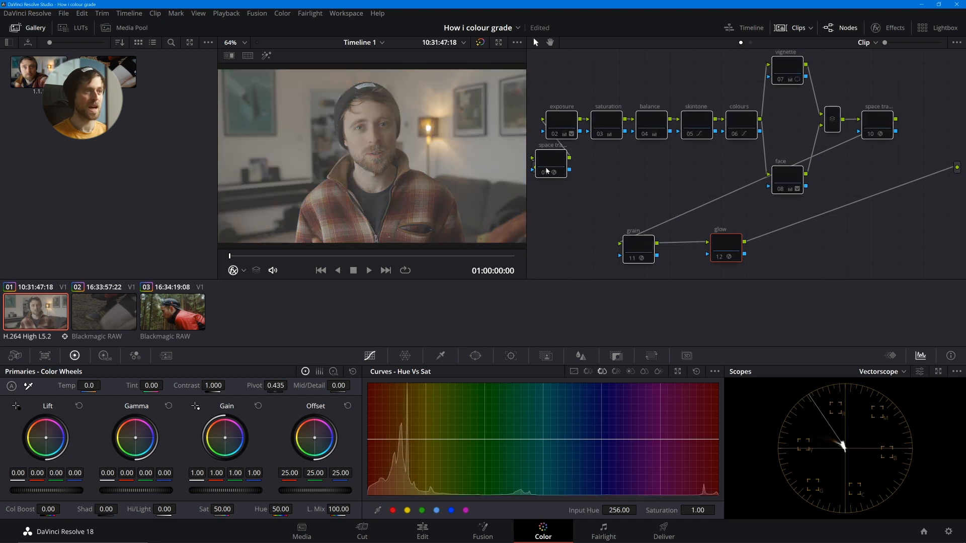
click(557, 162)
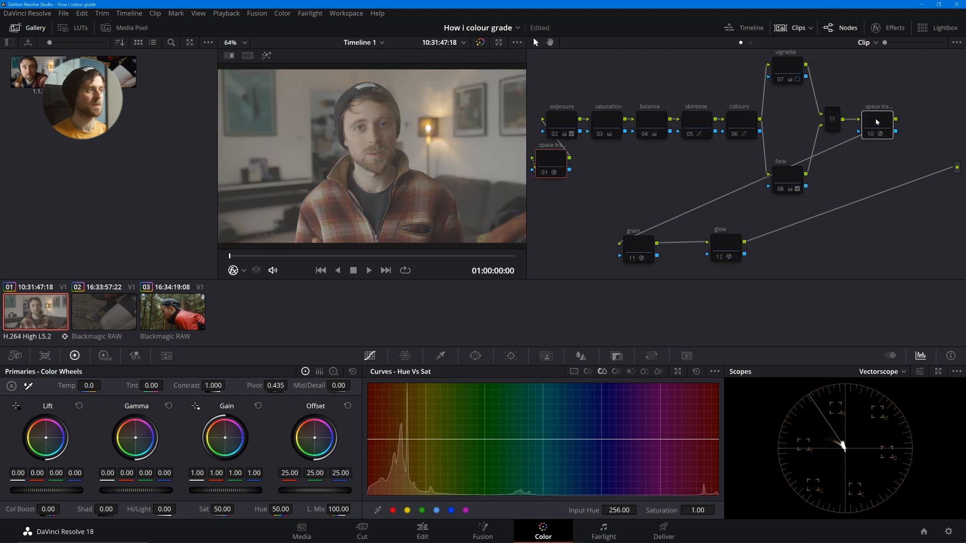
key(ctrl+d)
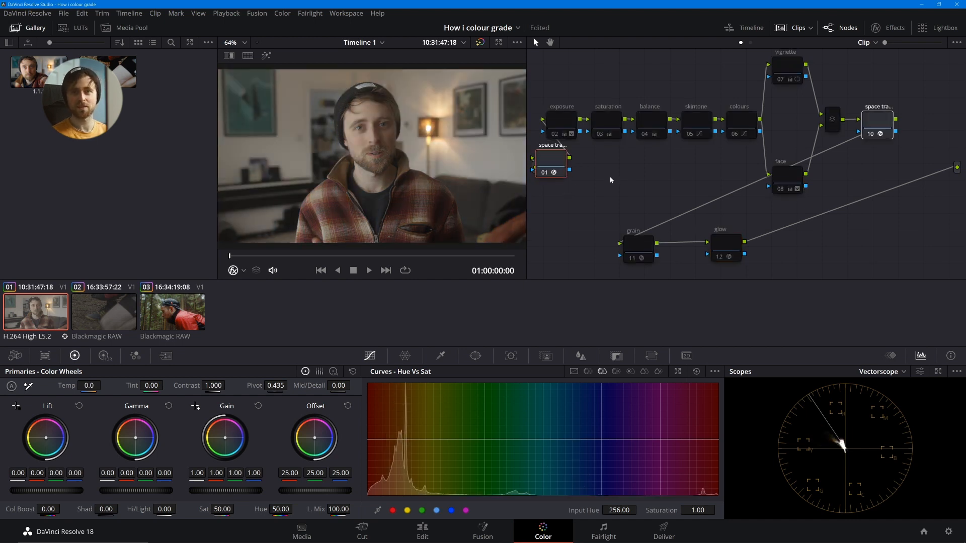
- Turn the exposure, balance and saturation nodes back on one by one to review each correction
click(563, 120)
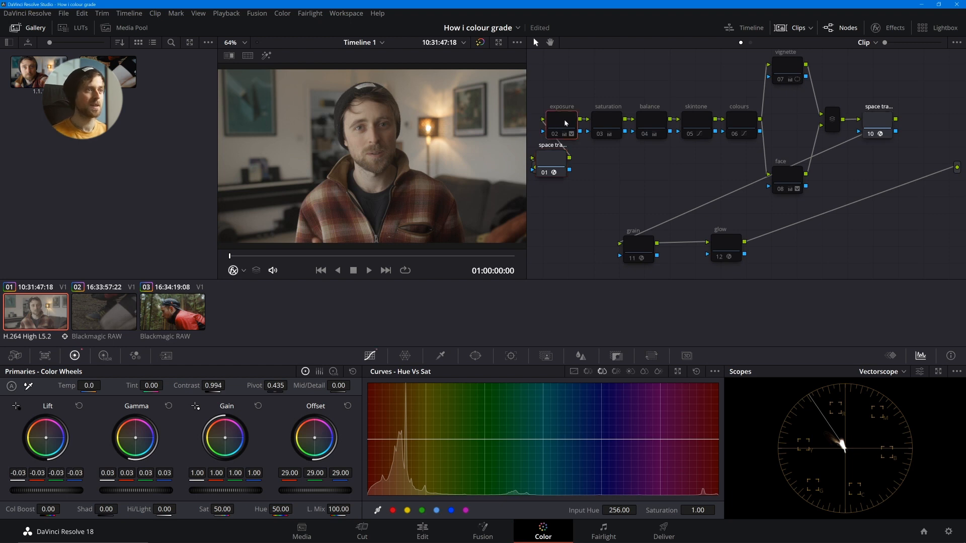
key(ctrl+d)
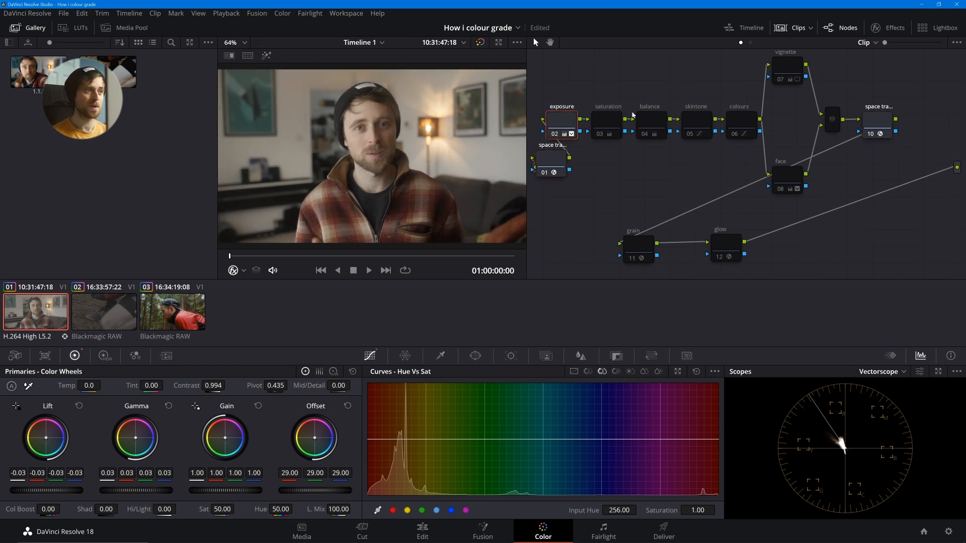
click(602, 130)
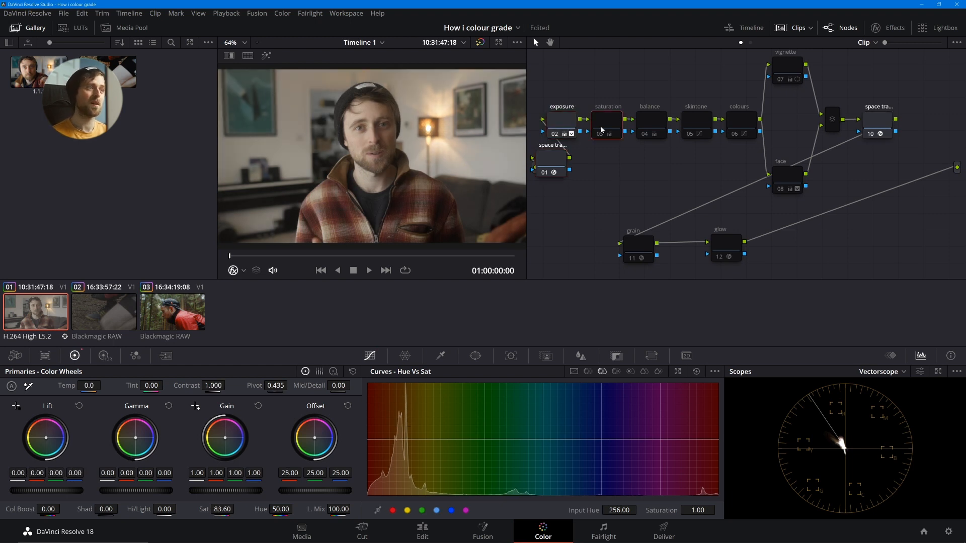
click(652, 127)
key(ctrl+d)
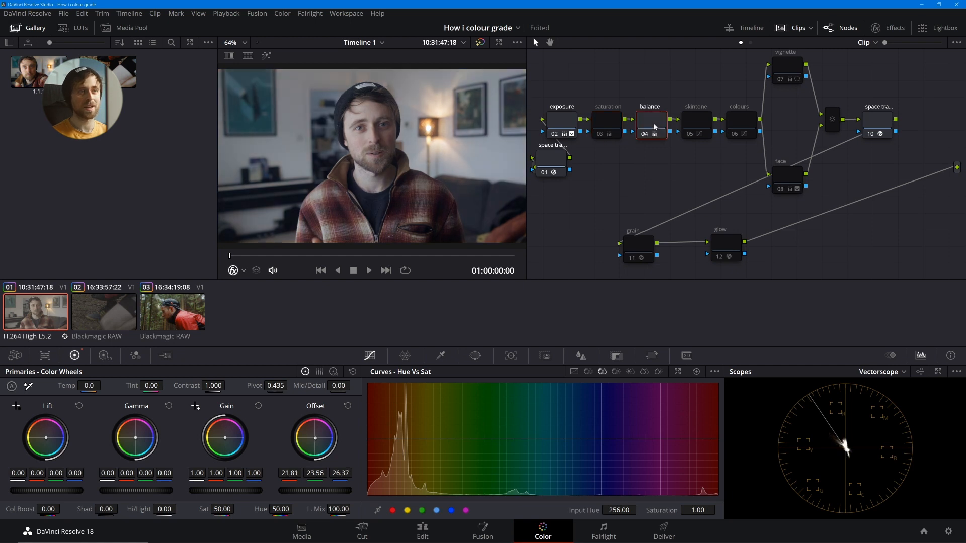
click(617, 127)
key(ctrl+d)
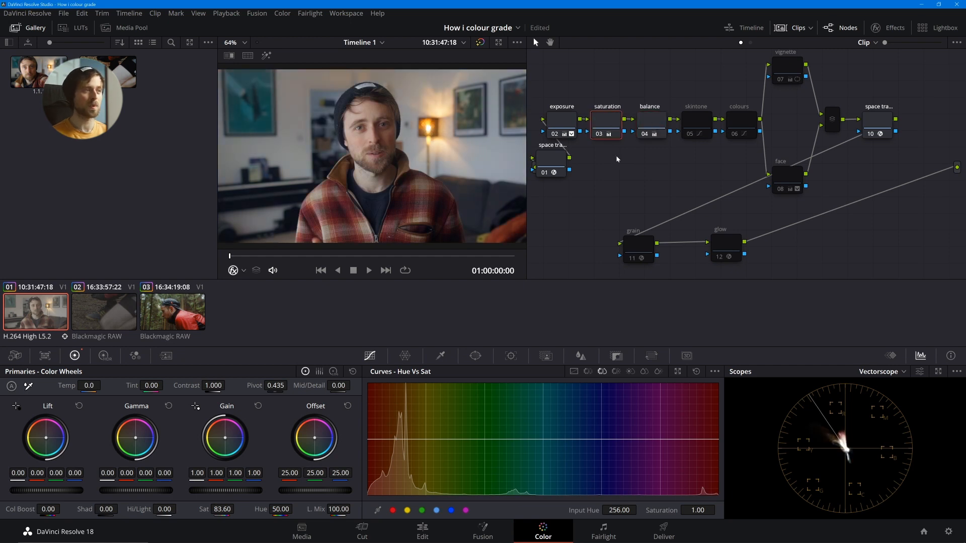
- Turn the skintone and colours nodes back on, toggling colours off and on to compare its effect
click(705, 125)
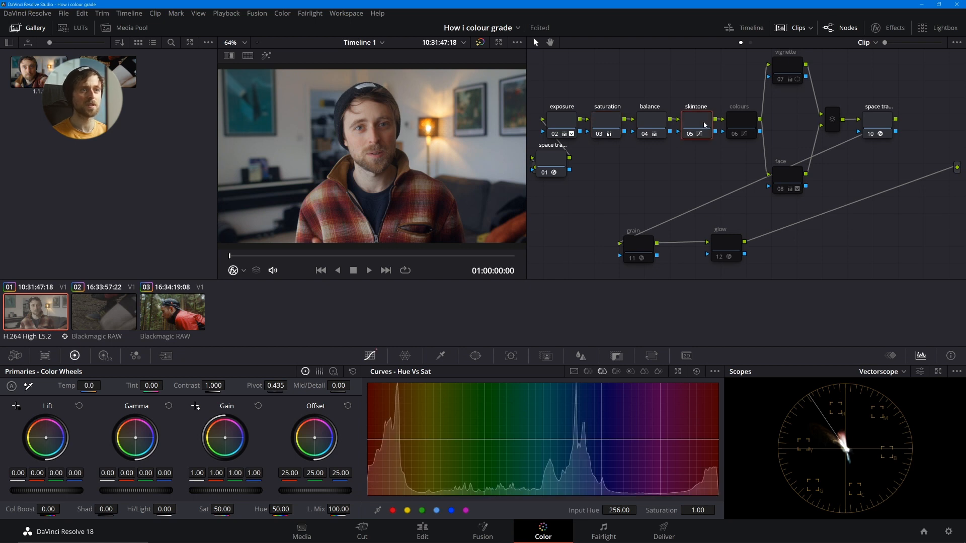
key(ctrl+d)
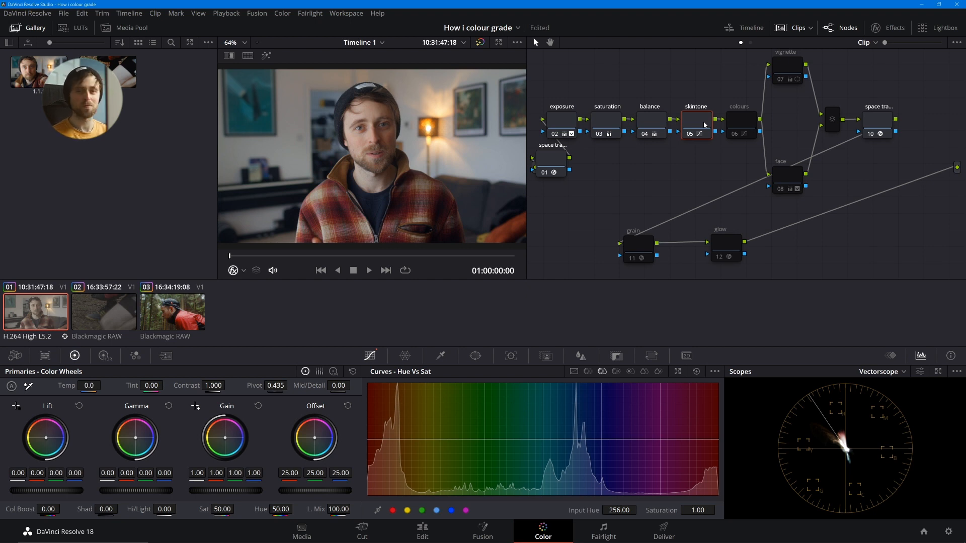
click(735, 124)
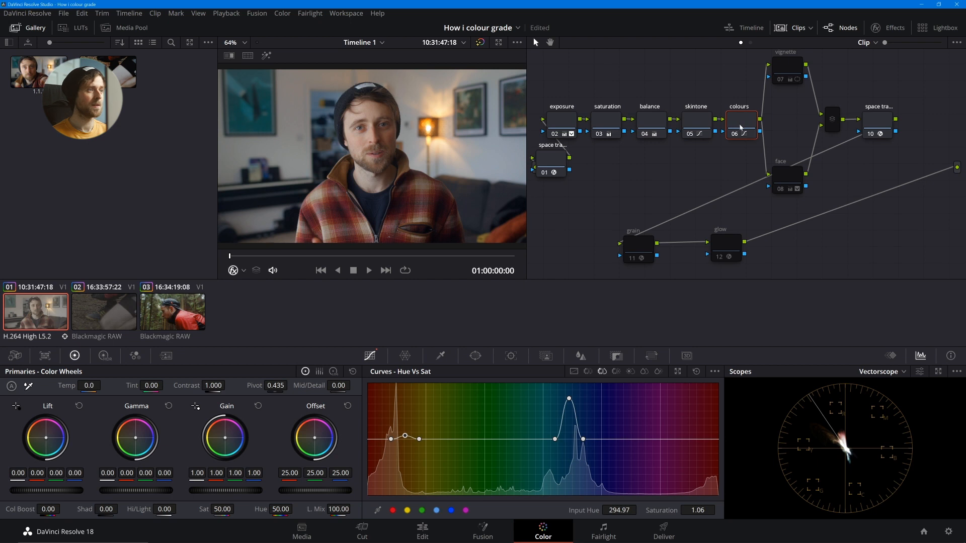
key(ctrl+d)
key(ctrl+d)
key(ctrl+d)
key(ctrl+d)
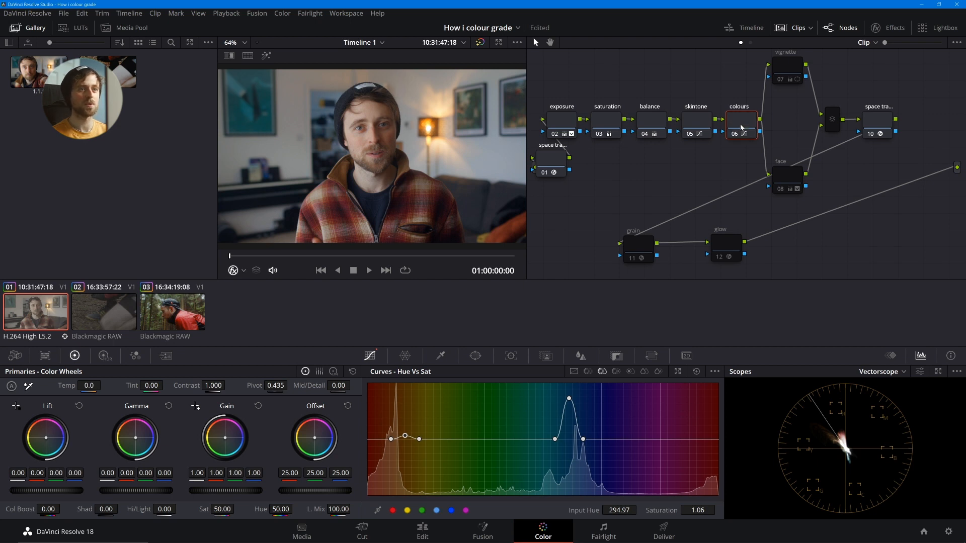
- Turn the vignette node, the face node and the layer mixer joining them back on
click(781, 74)
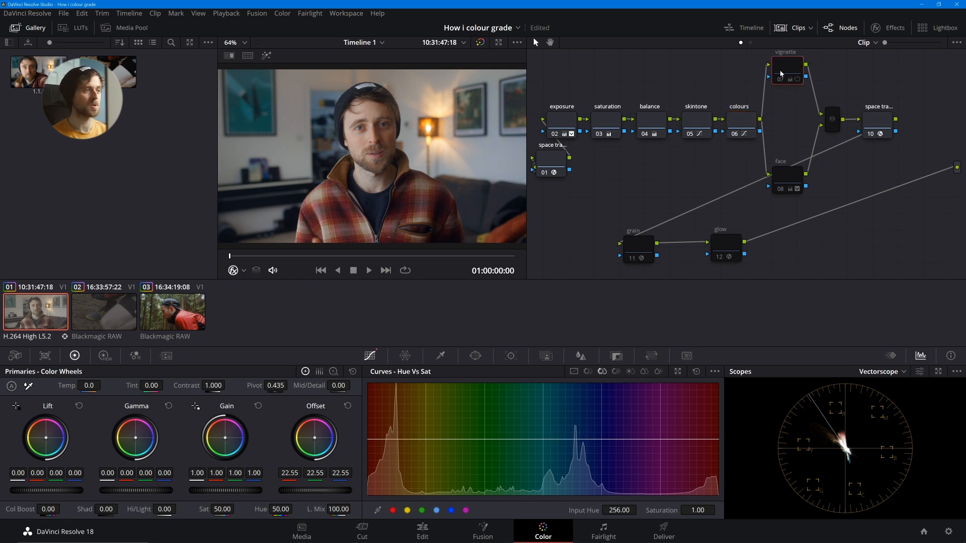
click(784, 189)
click(781, 80)
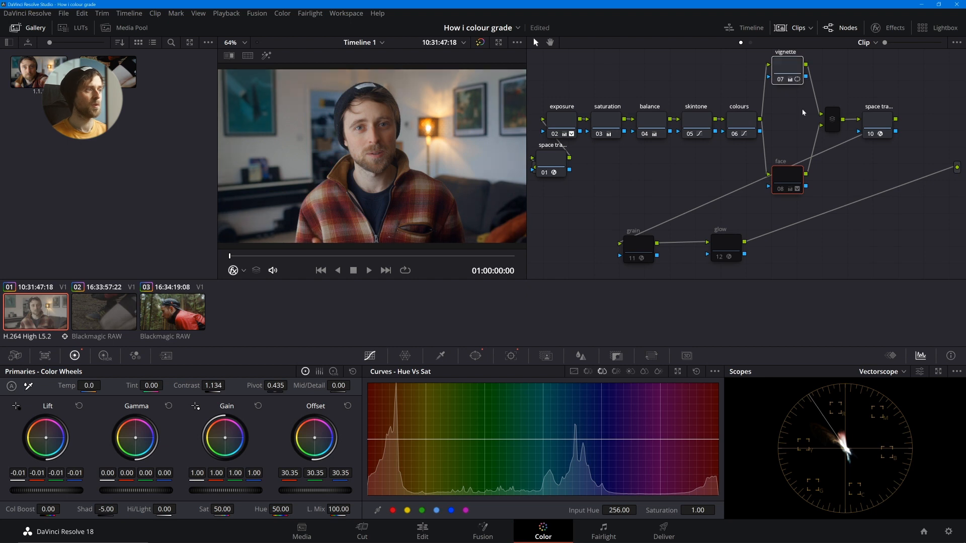
click(832, 122)
key(ctrl+d)
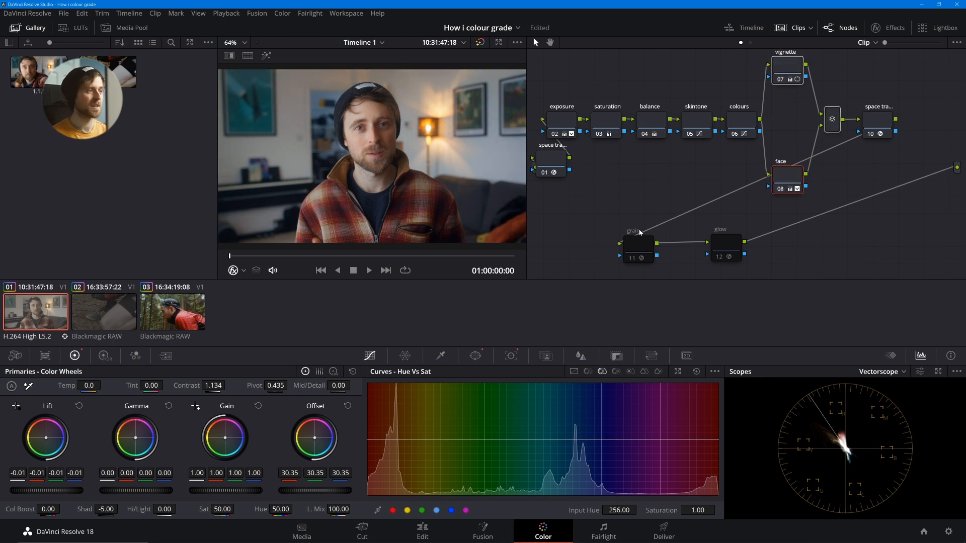
- Turn the grain and glow nodes back on and view the finished grade full screen
click(641, 249)
ctrl+click(729, 247)
key(ctrl+d)
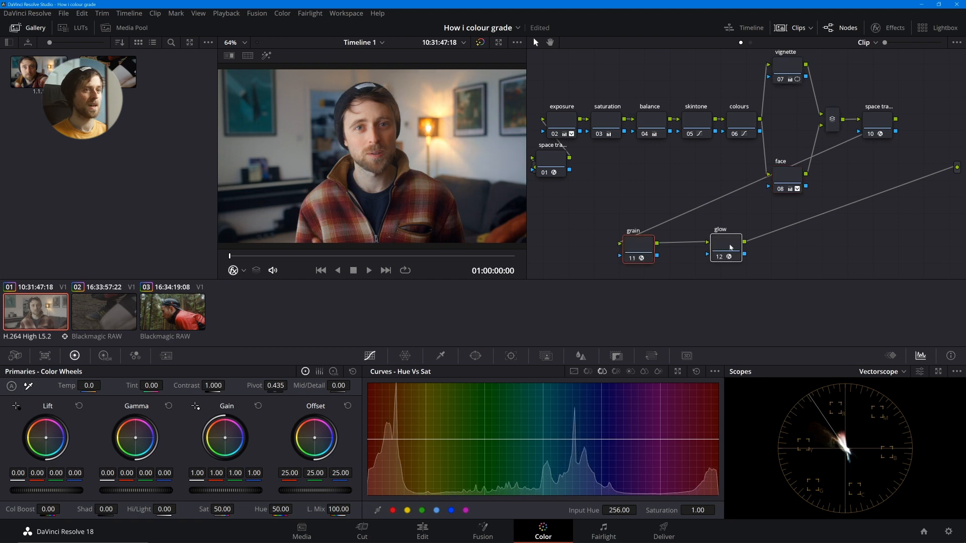
key(ctrl+f)
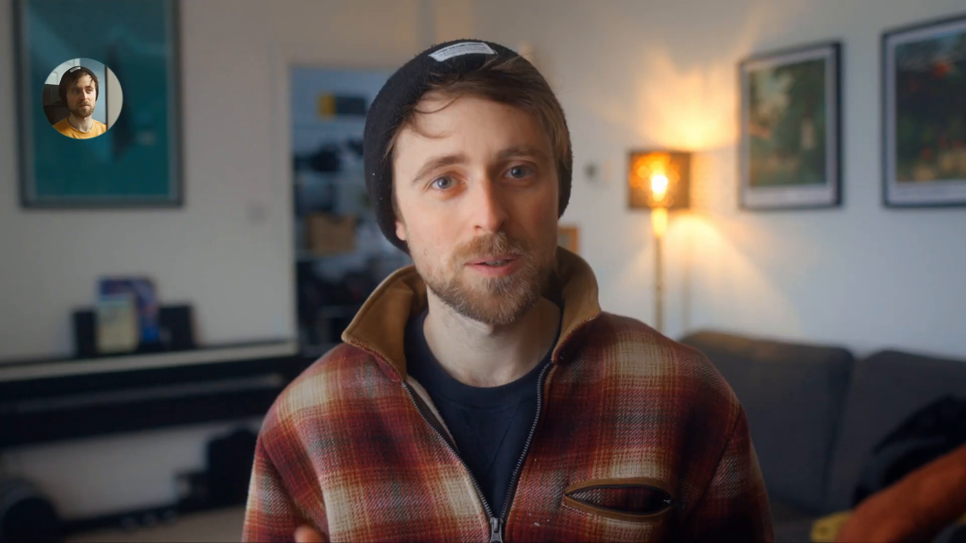
key(Escape)
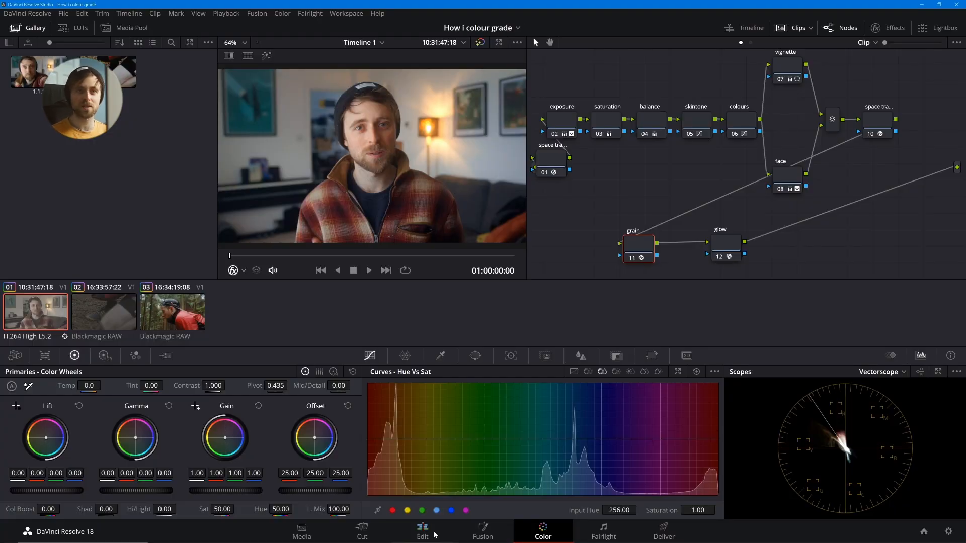
- Open the third clip, the man in the red jacket, and compare its graded and ungraded picture full screen
click(176, 325)
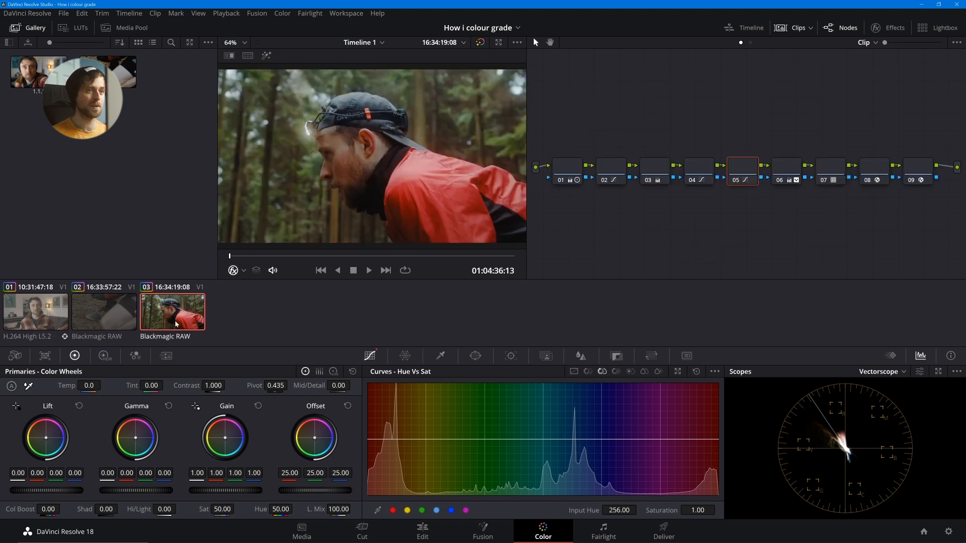
right_click(597, 218)
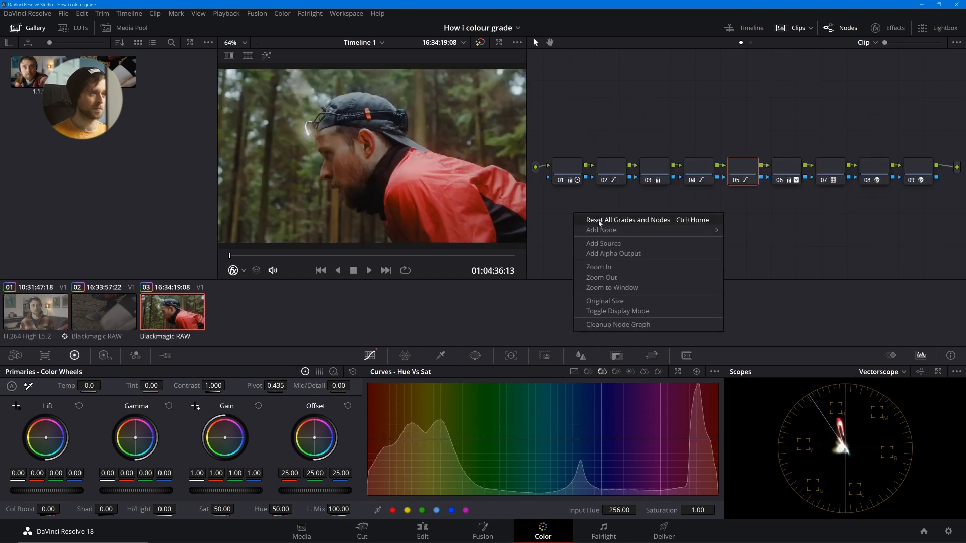
click(597, 220)
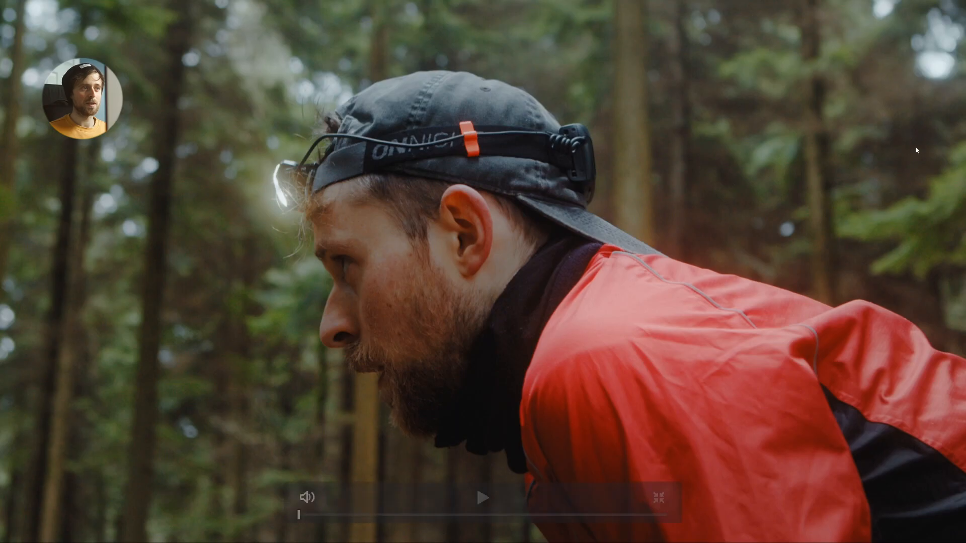
key(shift+d)
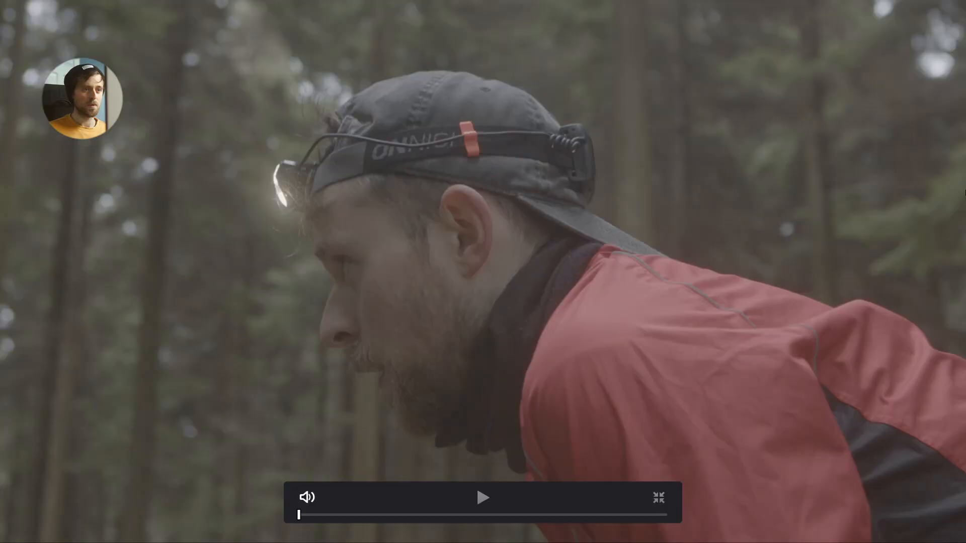
key(shift+d)
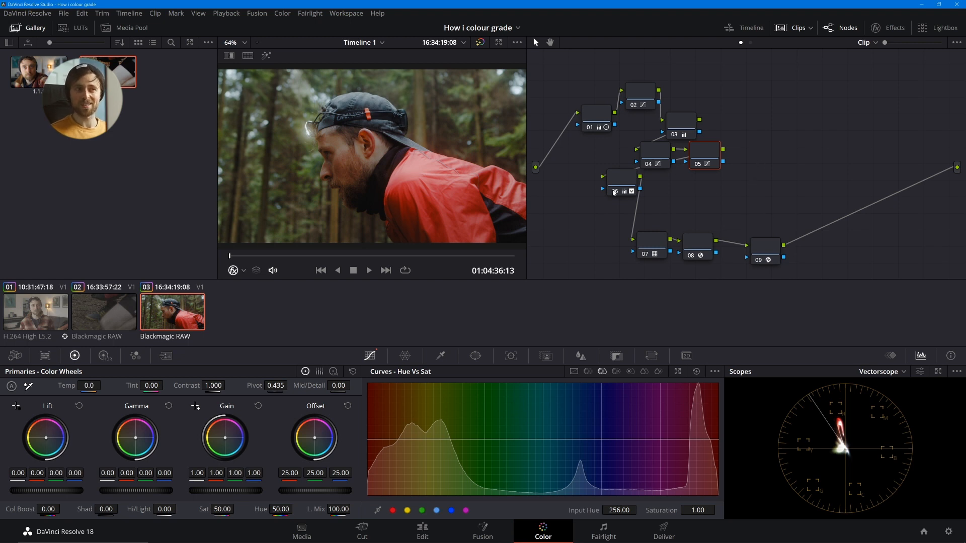
- Reset all grades and nodes and the Camera Raw settings of the forest clip, then check the picture full screen
right_click(585, 199)
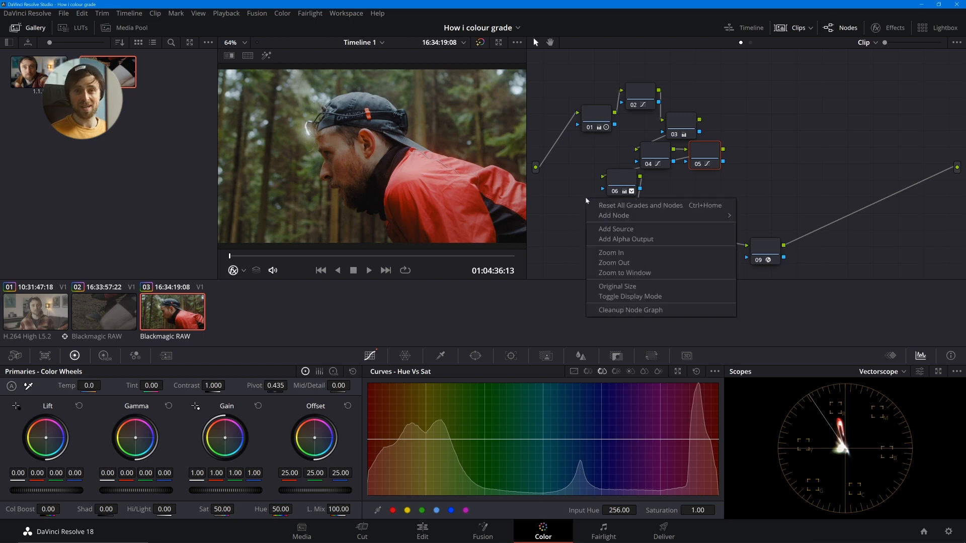
click(599, 206)
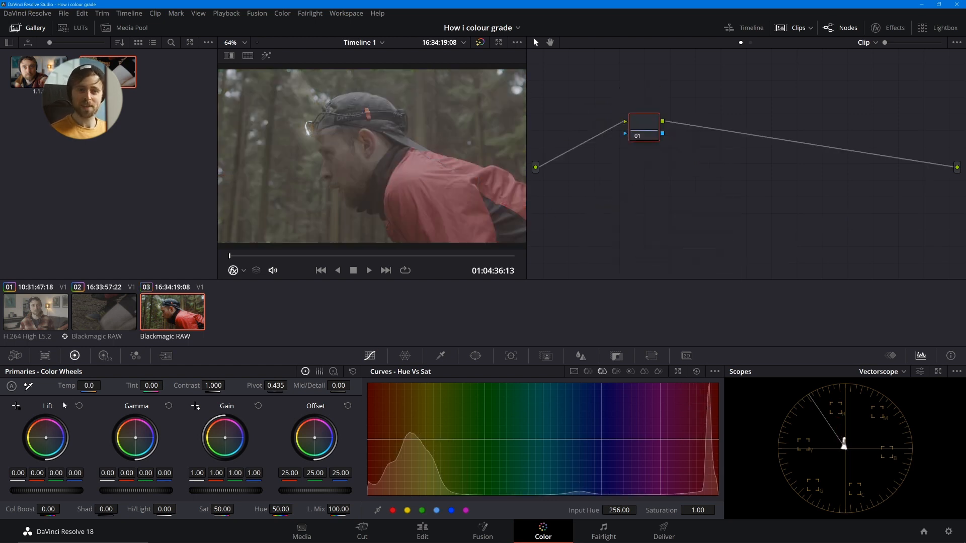
click(18, 356)
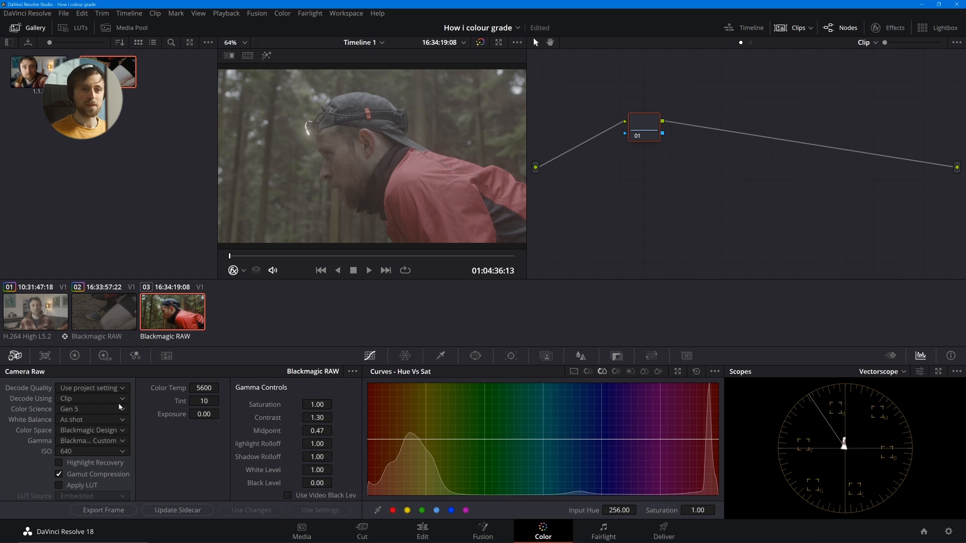
click(352, 372)
click(362, 385)
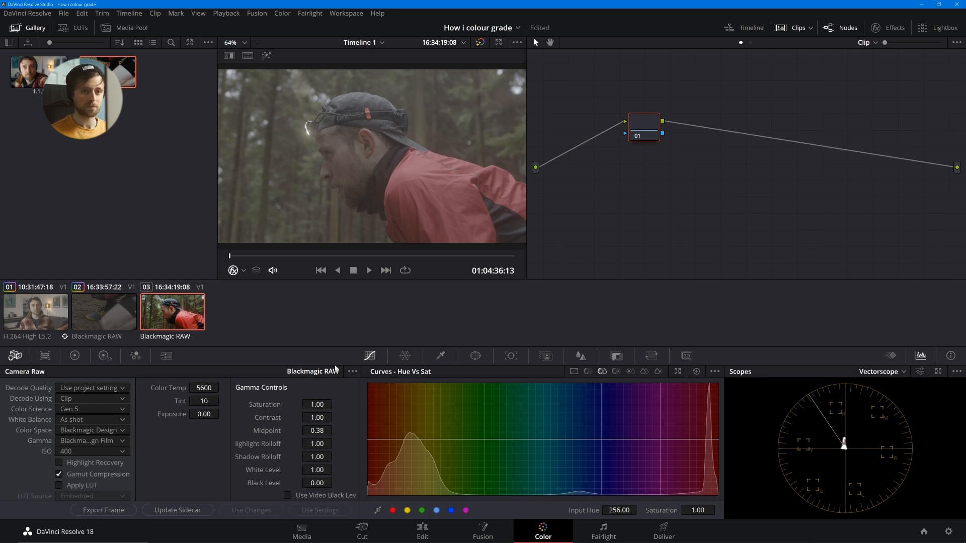
key(ctrl+f)
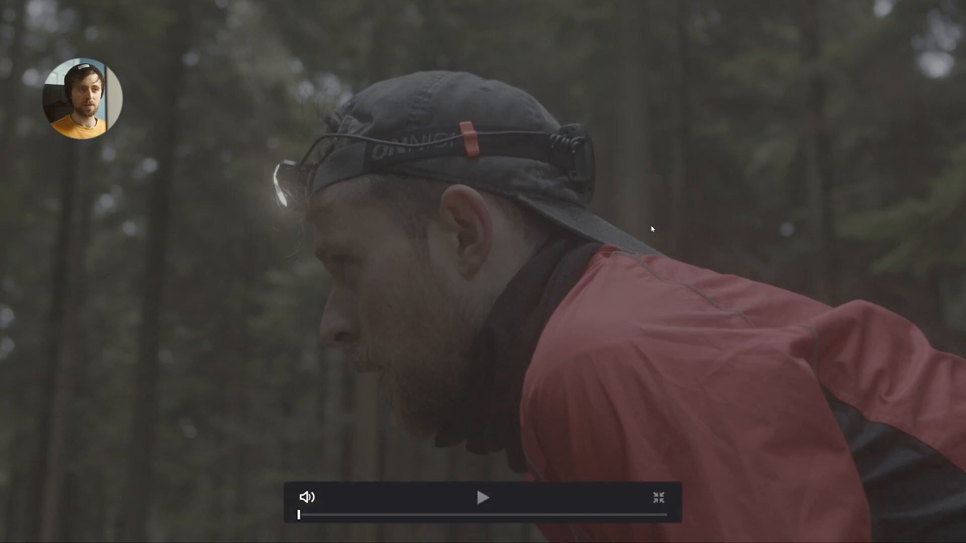
key(ctrl+f)
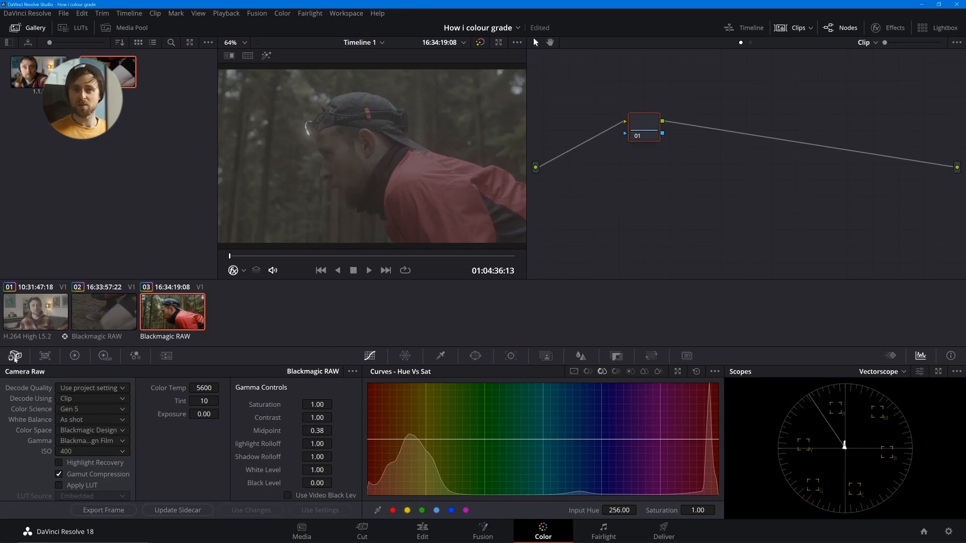
- Switch the forest clip's raw decoding source to Project and back to Clip
click(107, 399)
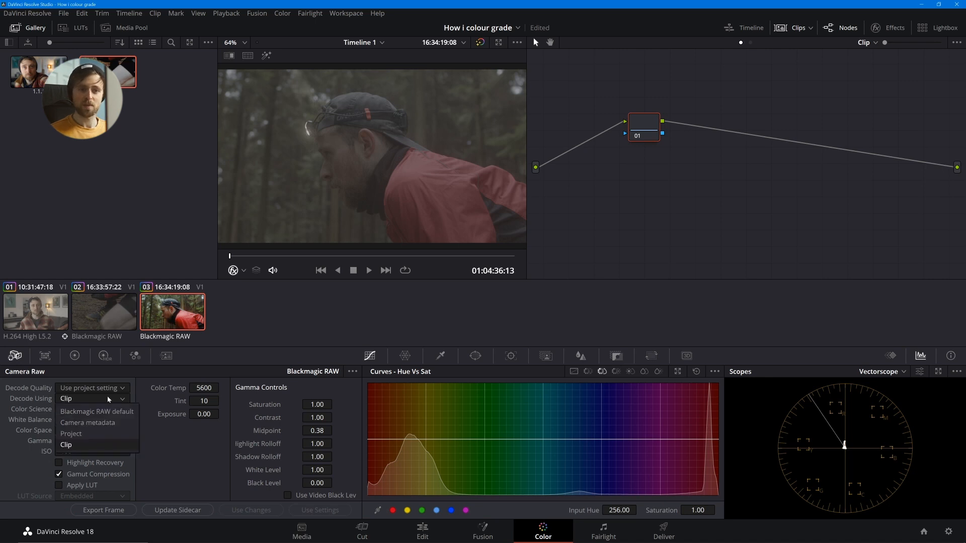
click(73, 434)
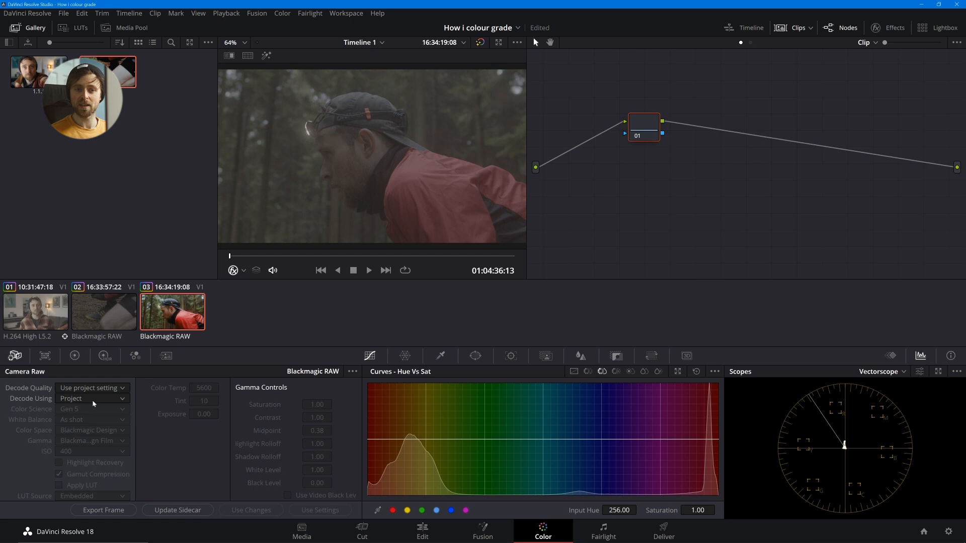
click(92, 399)
click(100, 444)
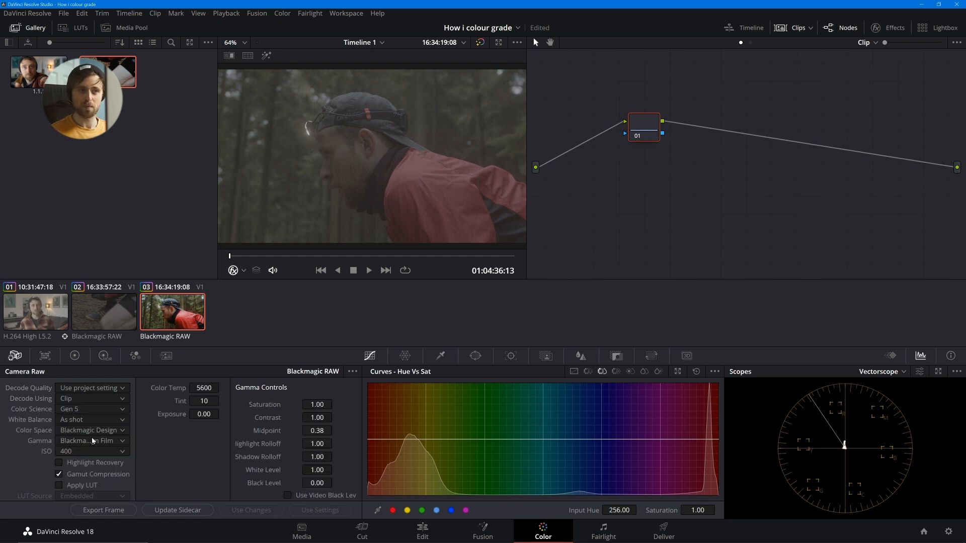
- Switch the scope from vectorscope to Waveform and display the Custom curves for the forest clip
click(880, 371)
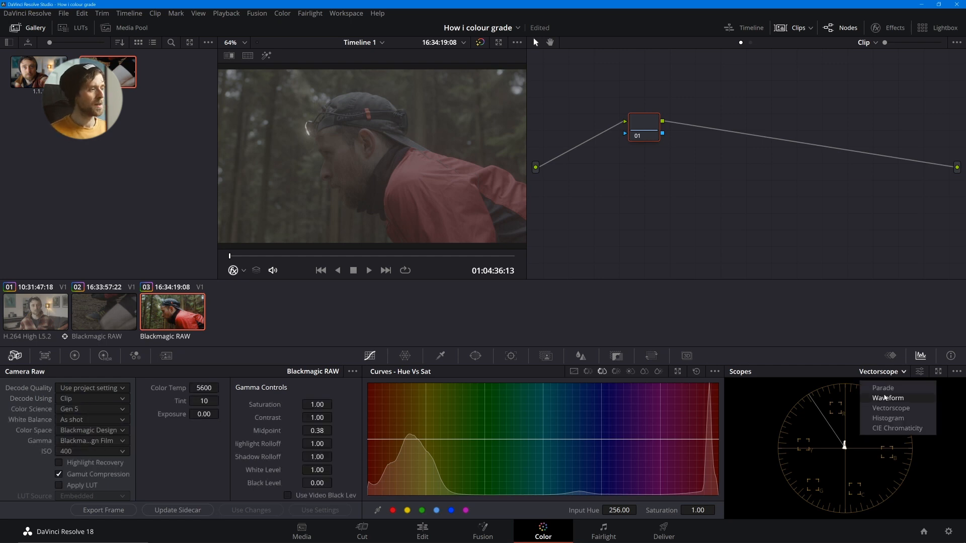
click(888, 398)
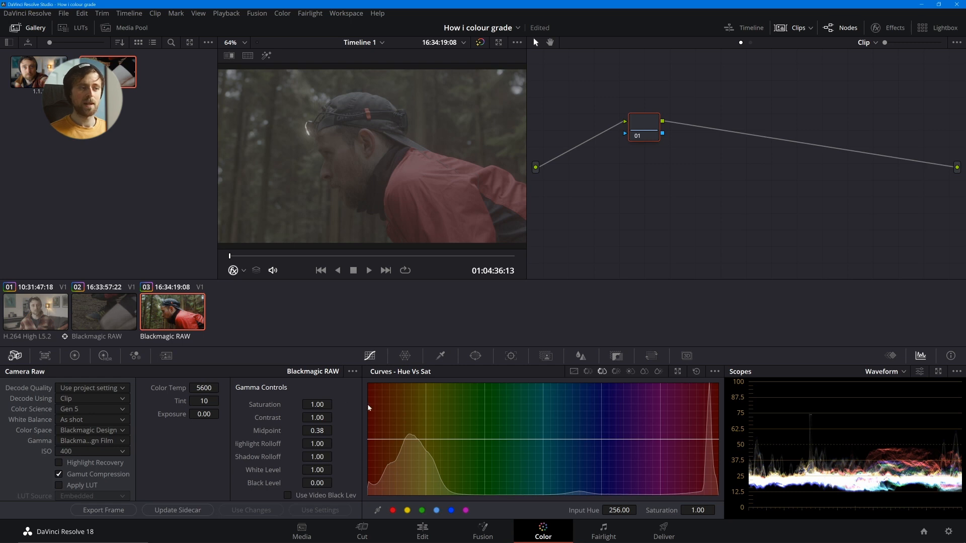
click(573, 372)
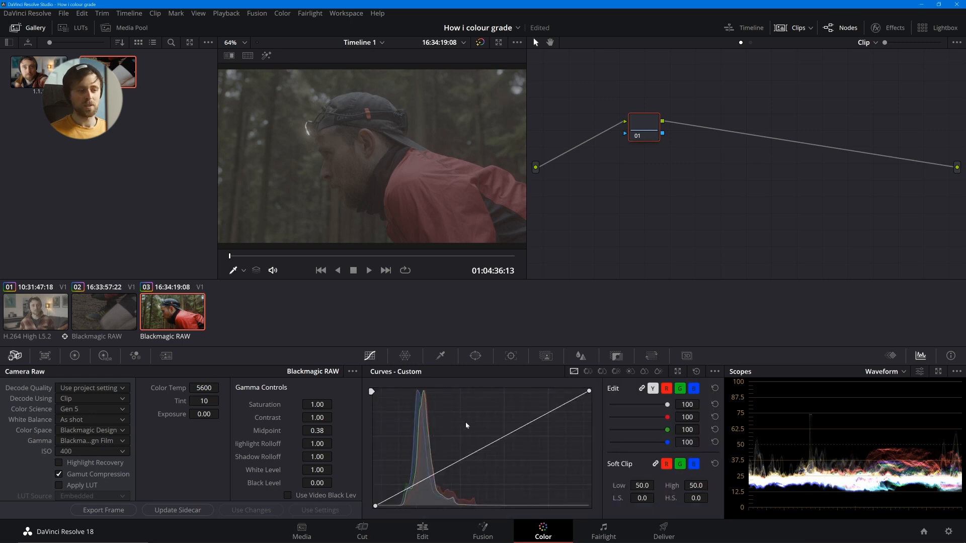
- Set the forest clip's Camera Raw ISO to 800, gamma midpoint to 0.44 and contrast to 1.36
click(101, 451)
click(98, 430)
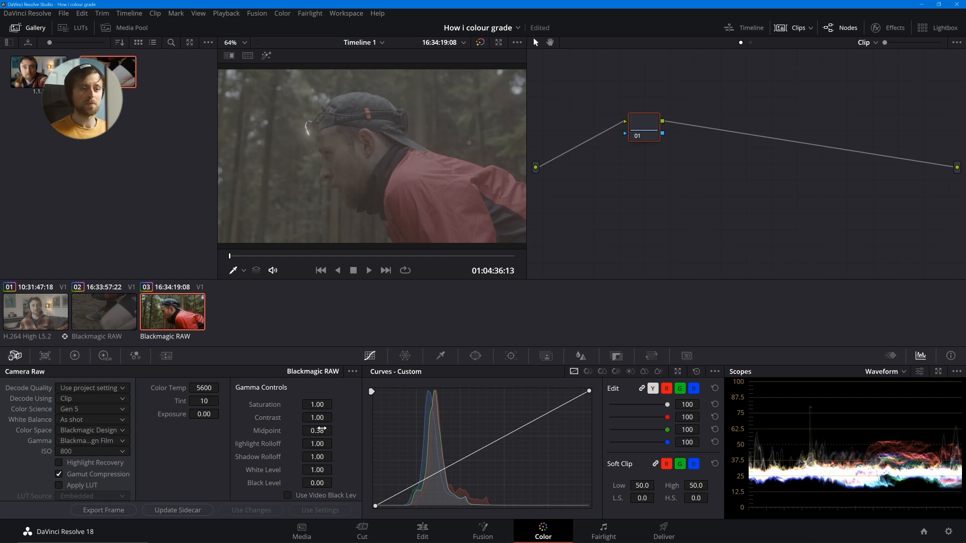
drag(316, 430, 335, 430)
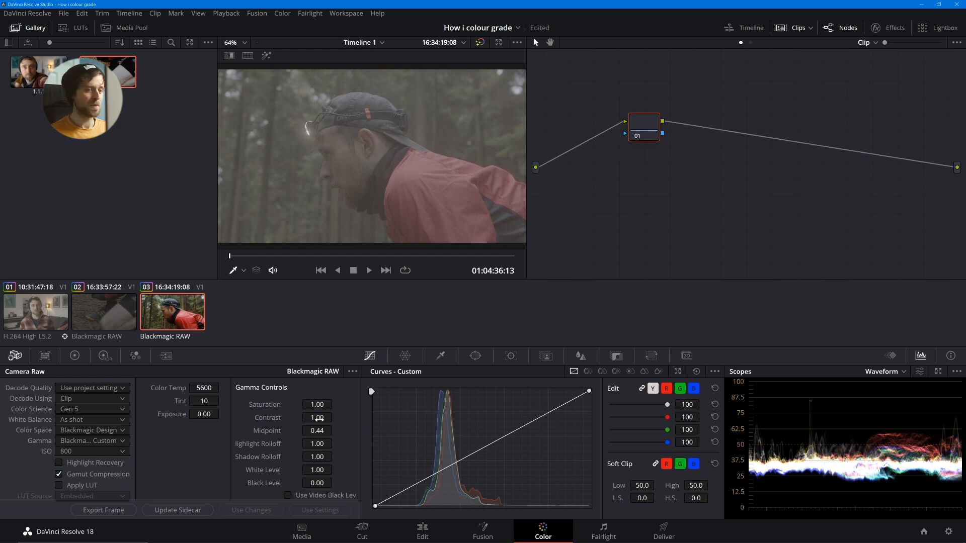
mouse_move(319, 420)
mouse_down()
mouse_move(335, 418)
mouse_move(319, 419)
mouse_up()
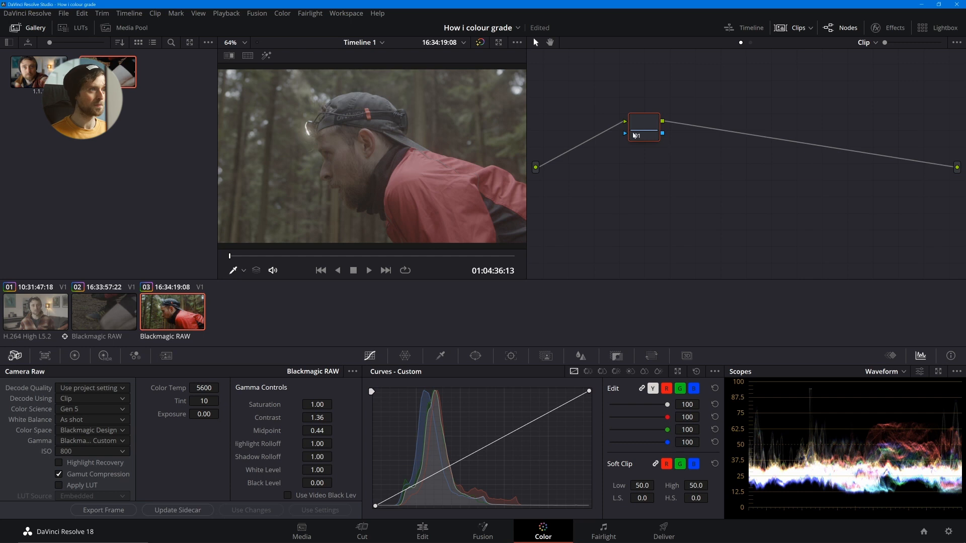
- Add a second serial node after node 01 and apply the SM_UMINI_TO_ARRI_FILM LUT from the URSA_MINI_TO_ARRI folder to it
drag(647, 130, 813, 148)
key(alt+s)
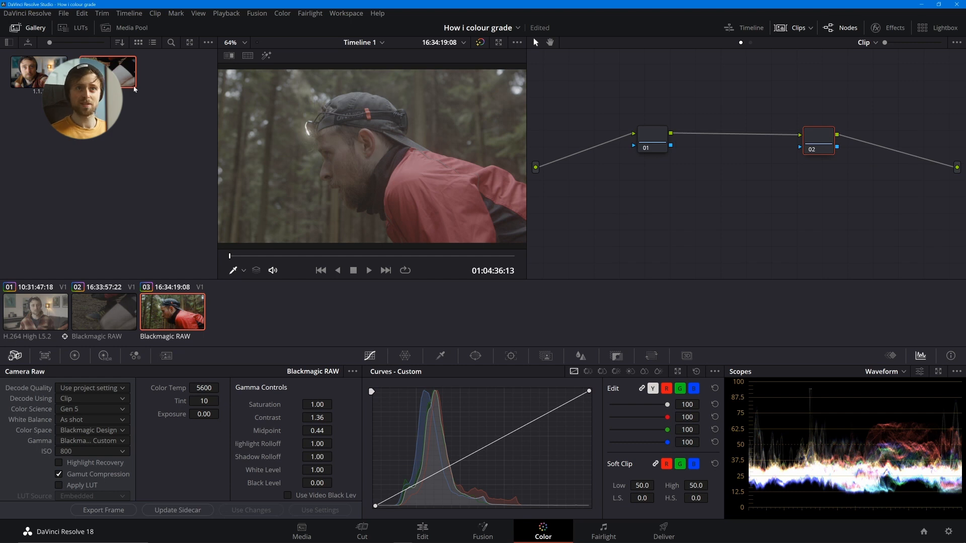
click(78, 30)
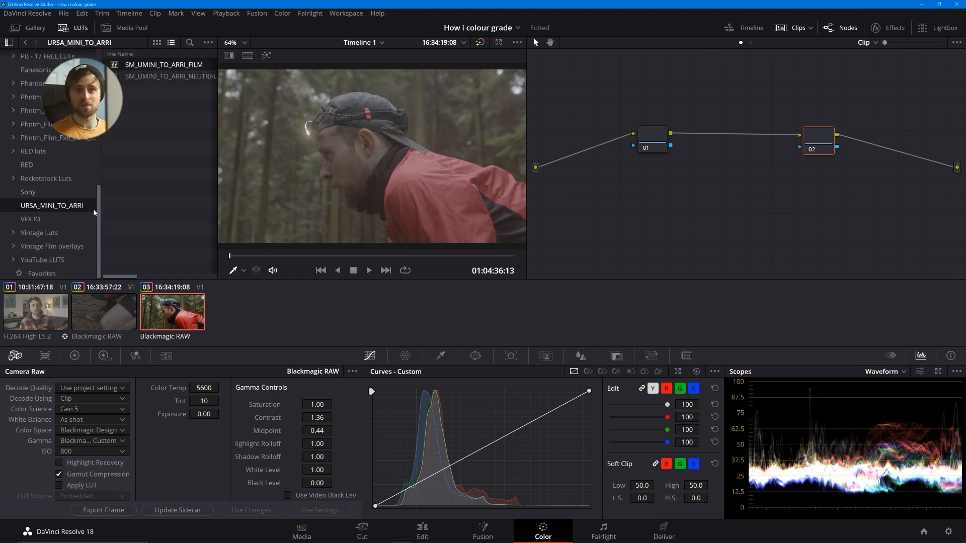
drag(161, 65, 389, 164)
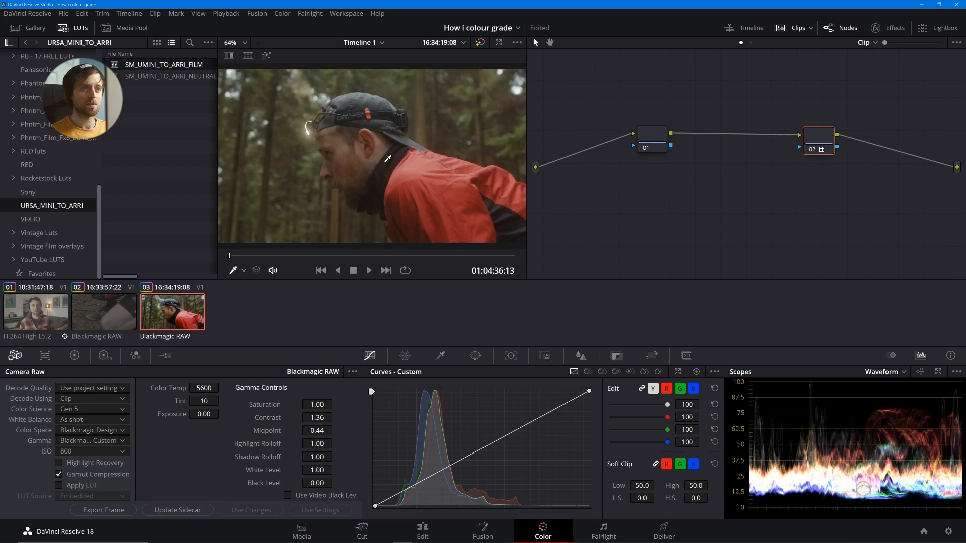
- Check the forest clip with its LUT full screen, return to the grading workspace and save the project
key(ctrl+f)
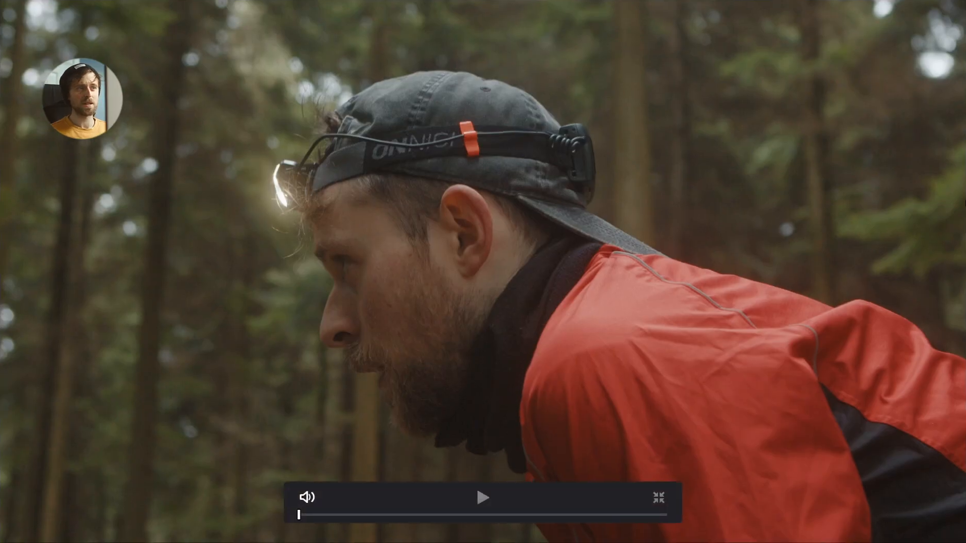
key(Escape)
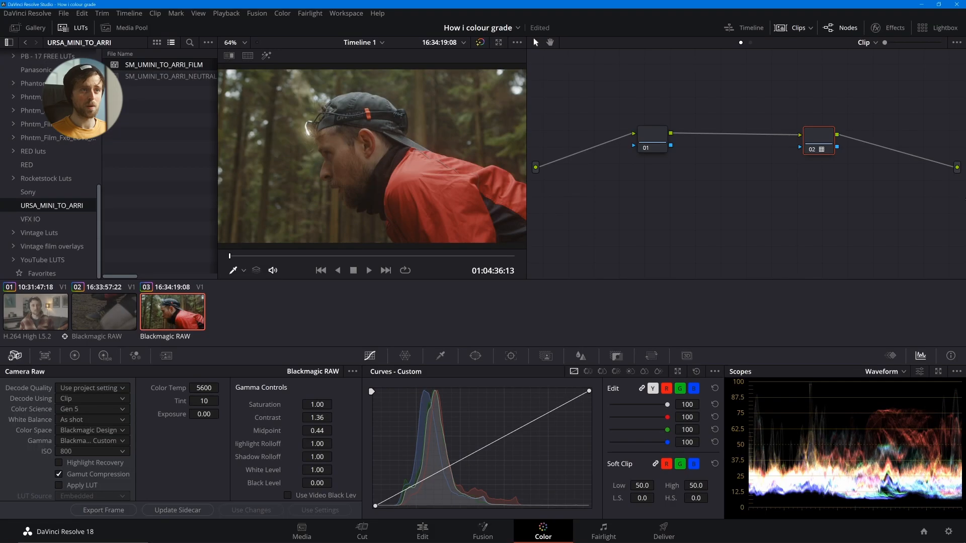
key(ctrl+s)
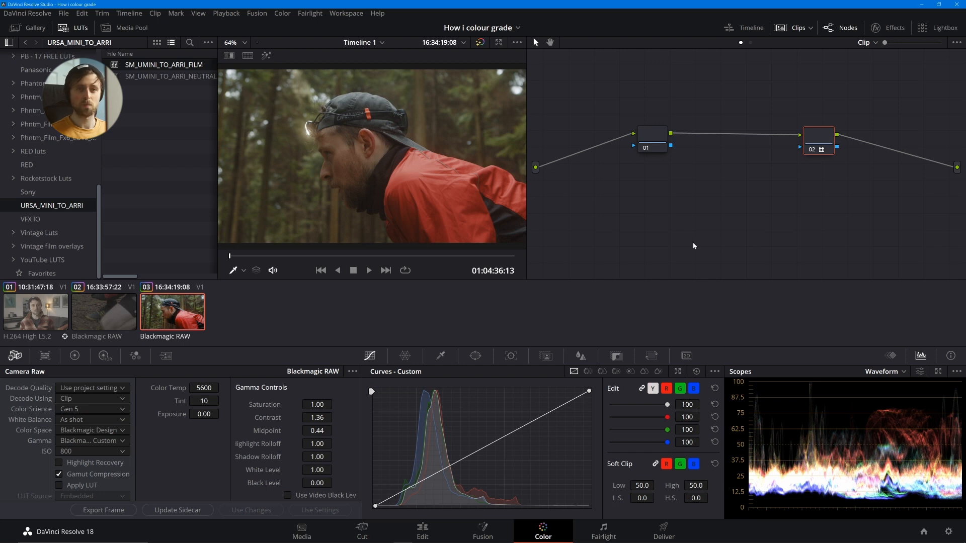
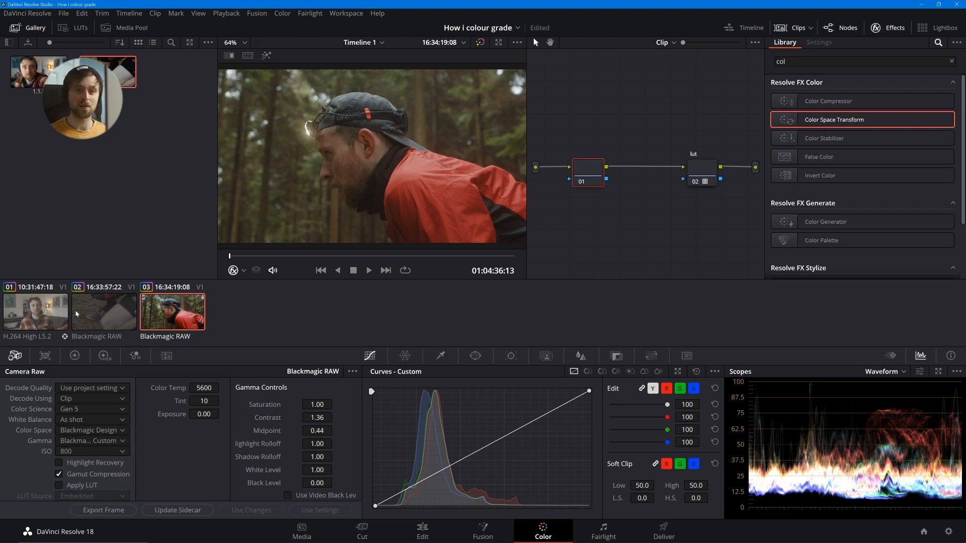
- Review the H.264 clip's node tree, select its output space transform node and display its Key settings
click(45, 310)
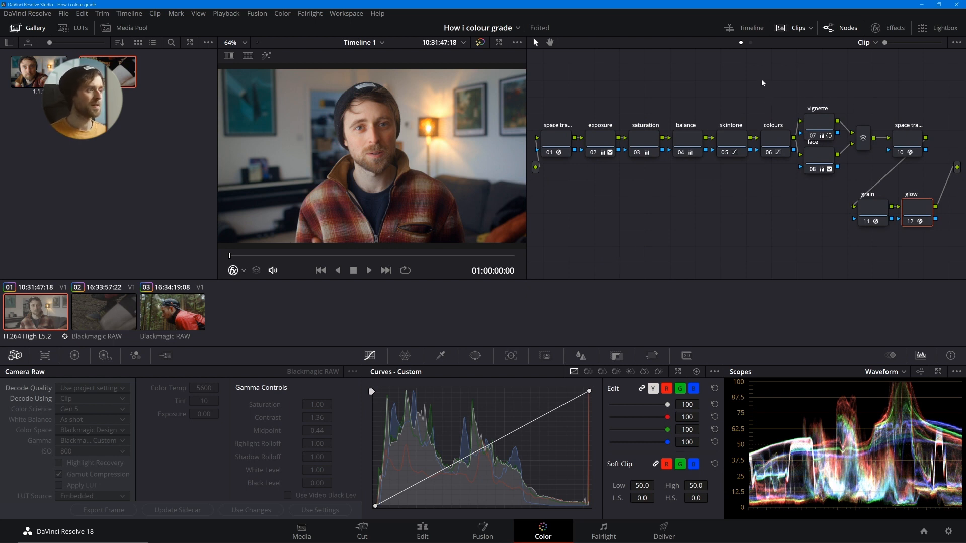
drag(720, 86, 933, 239)
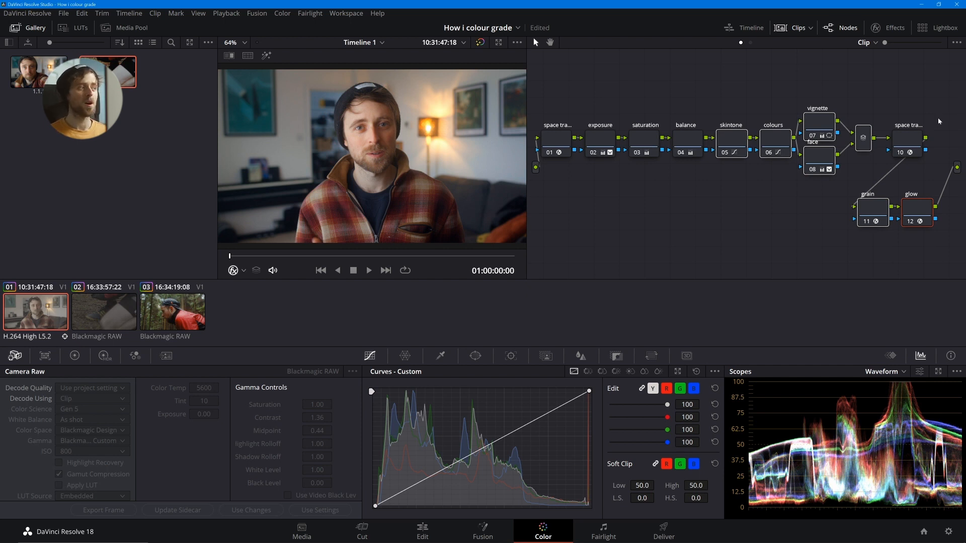
click(913, 146)
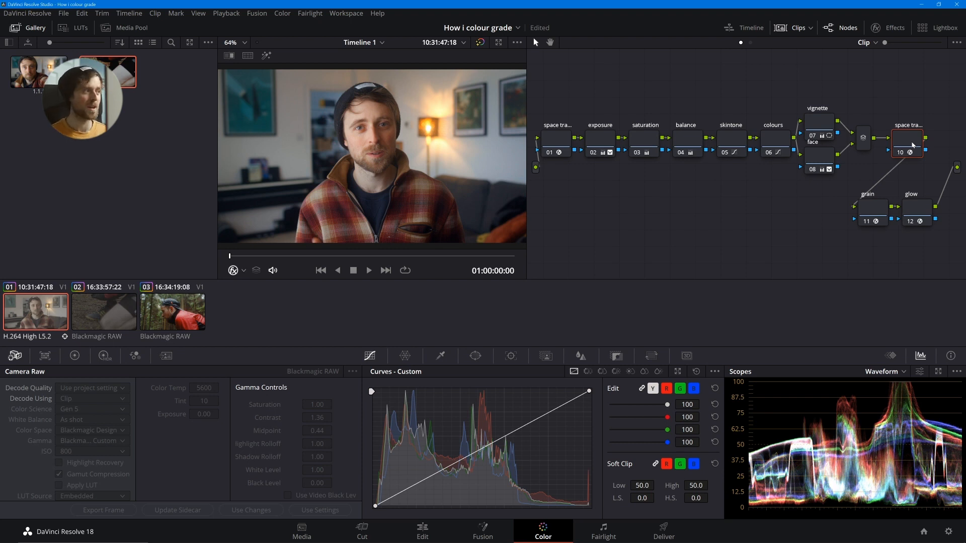
click(615, 358)
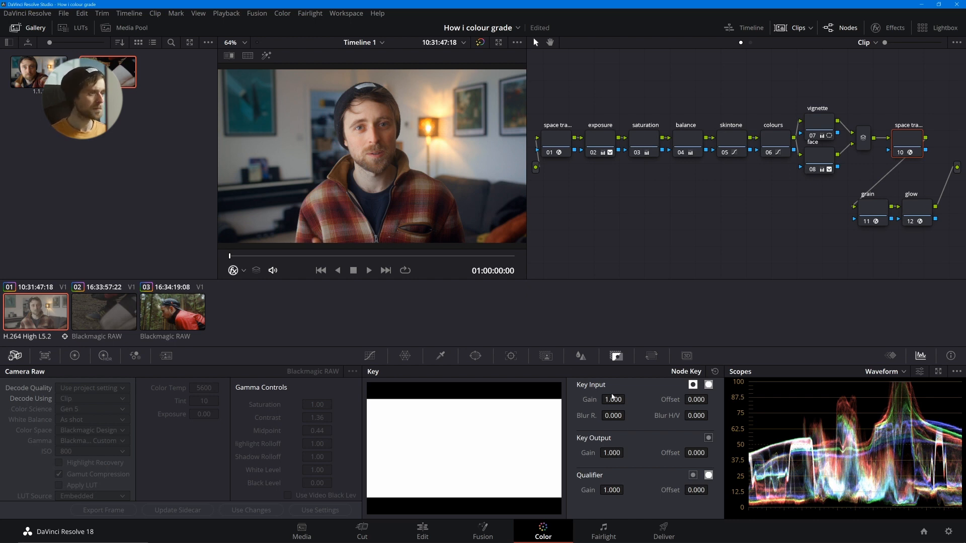
- Return to the forest clip and compare the image with the lut node disabled and enabled
click(183, 318)
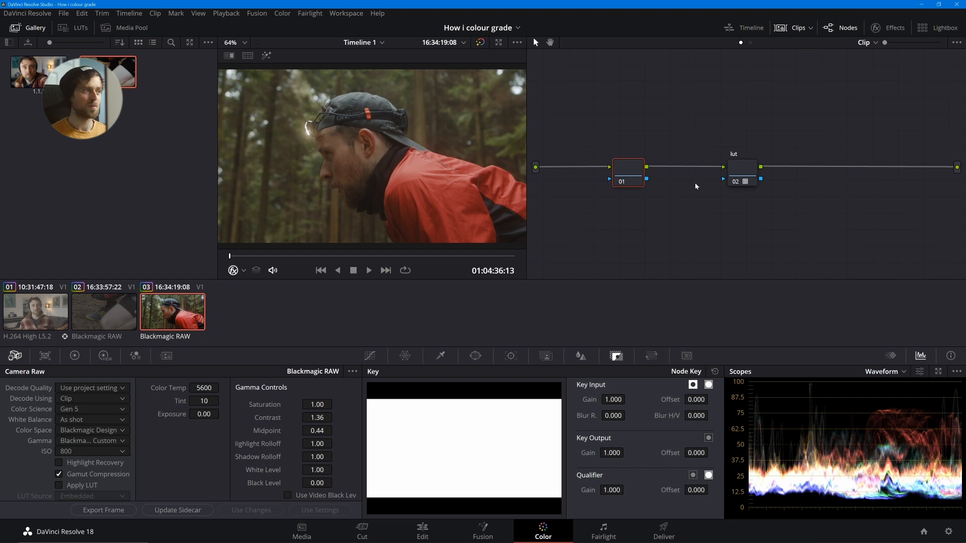
click(751, 172)
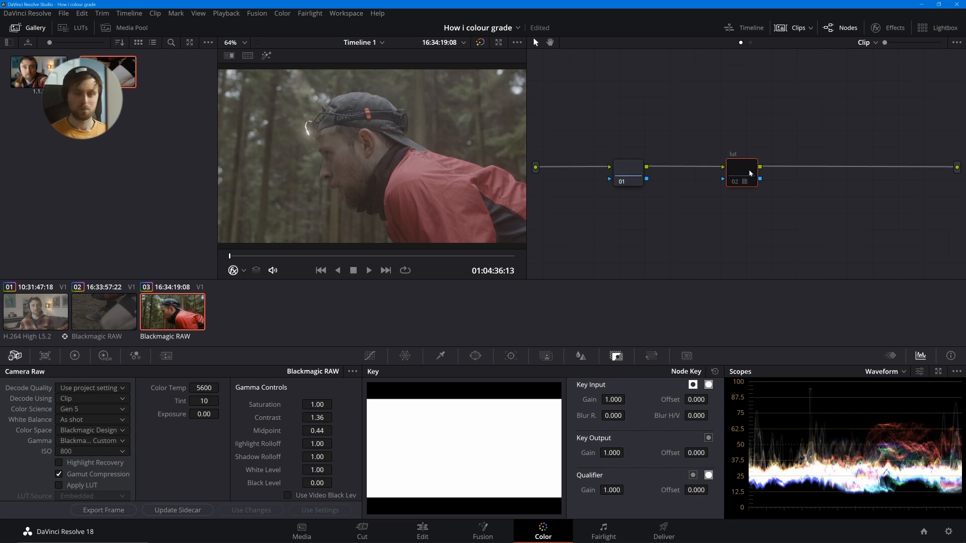
click(634, 168)
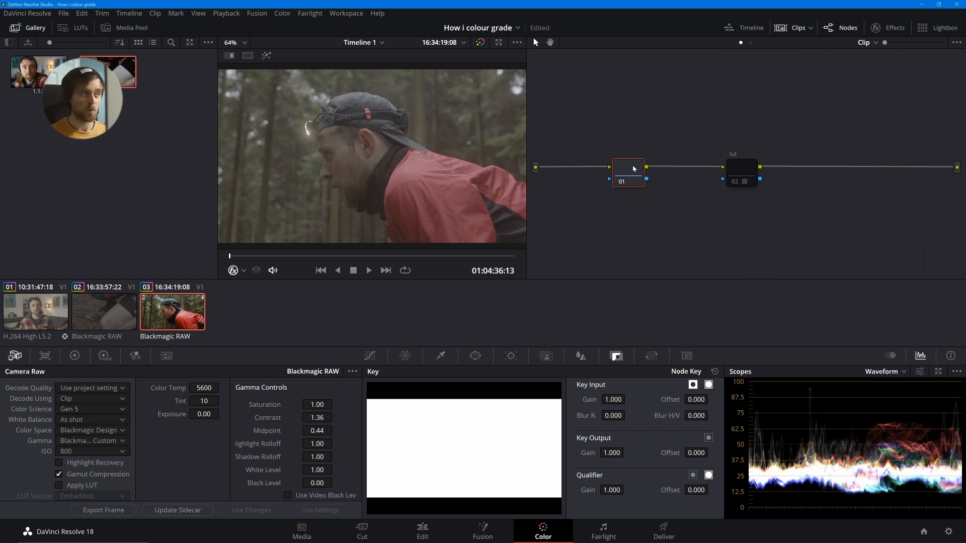
click(752, 168)
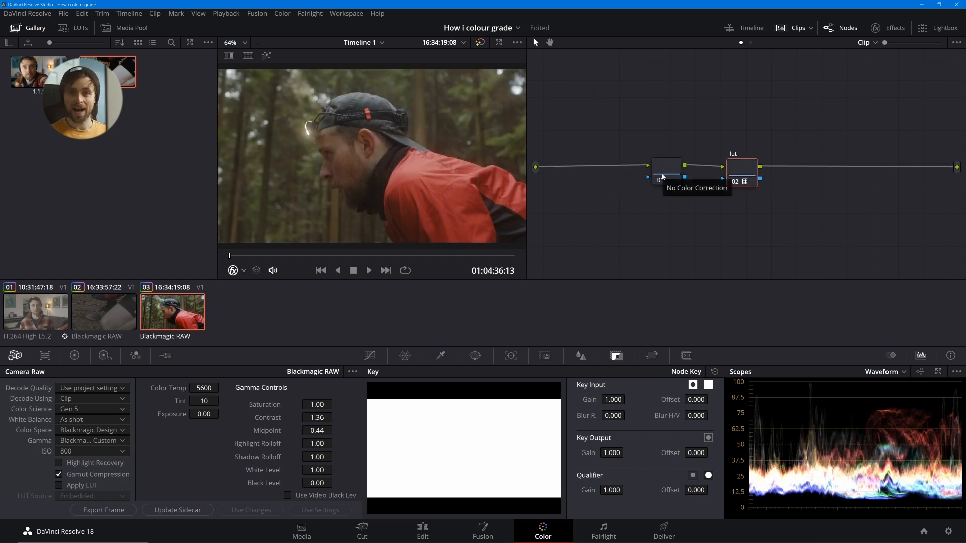
- Label the forest clip's first node exposure and add a serial node after it labelled saturation
drag(662, 178, 602, 174)
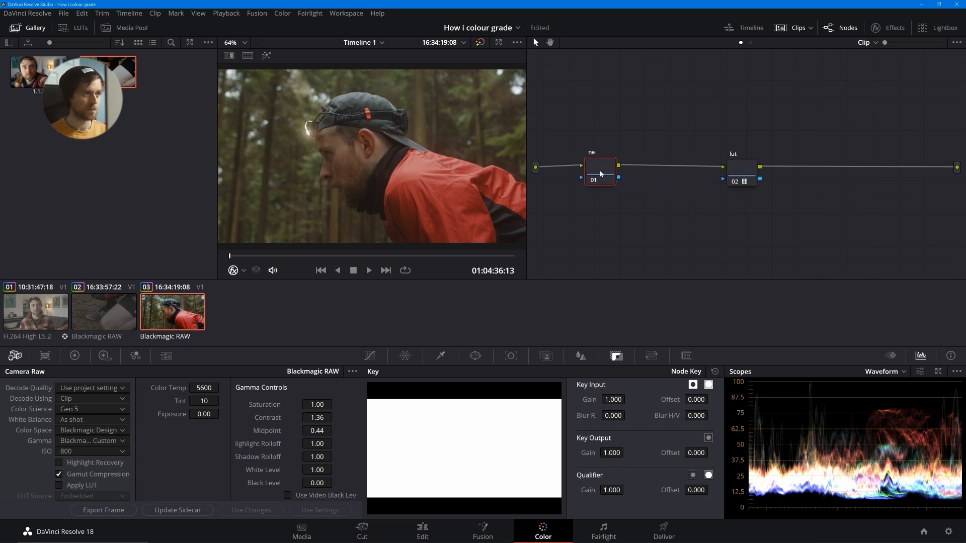
text(xposure)
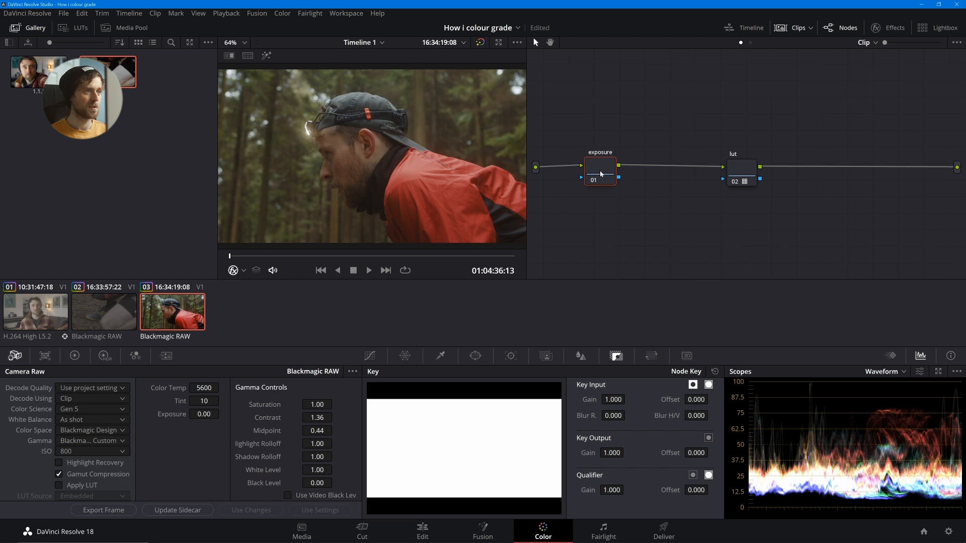
key(alt+s)
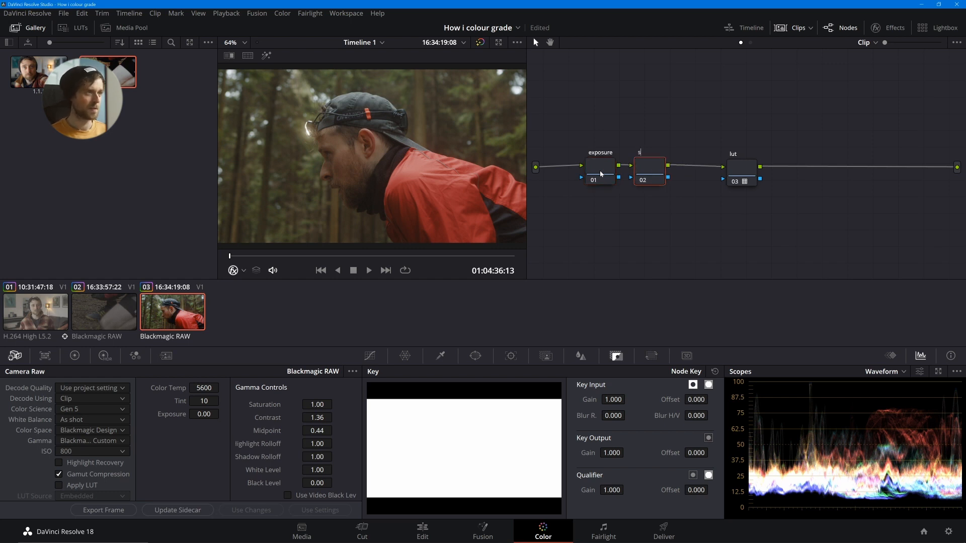
text(aturation)
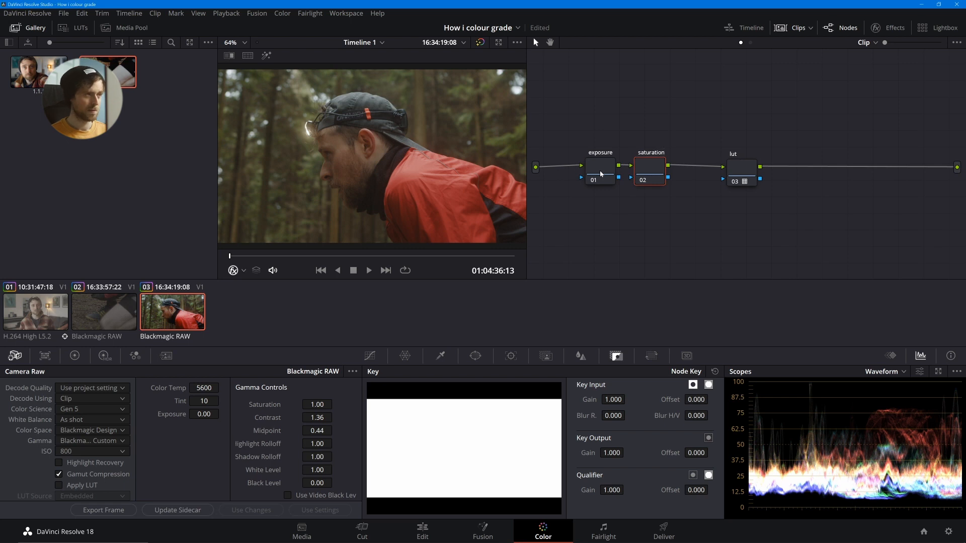
- Make room before the lut node and add two serial nodes after saturation, labelled balance and skin
key(F2)
key(alt+s)
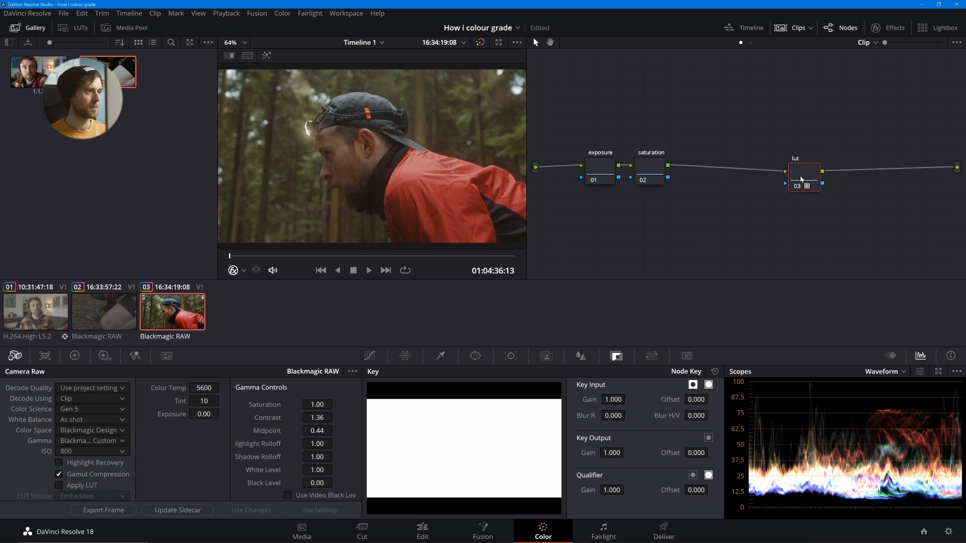
key(alt+s)
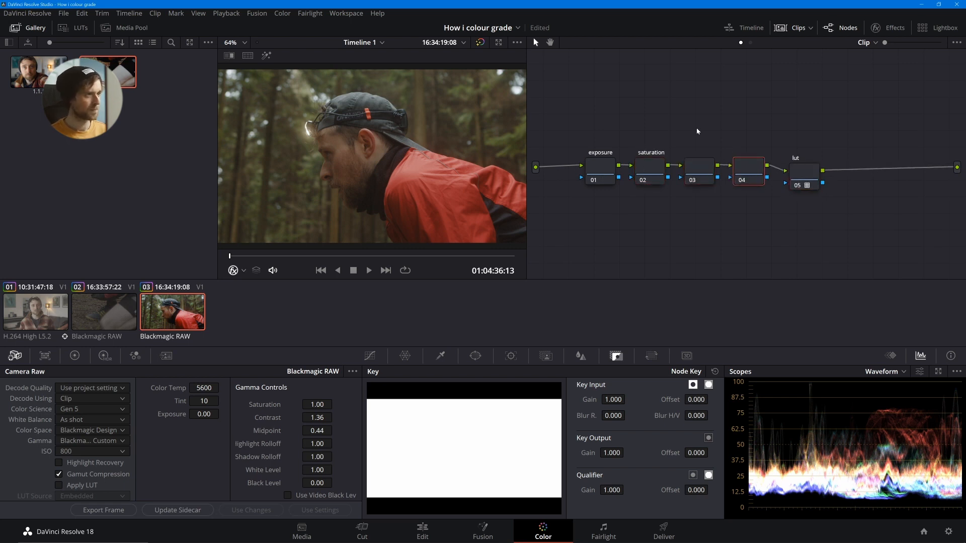
click(700, 177)
key(F2)
text(balaan)
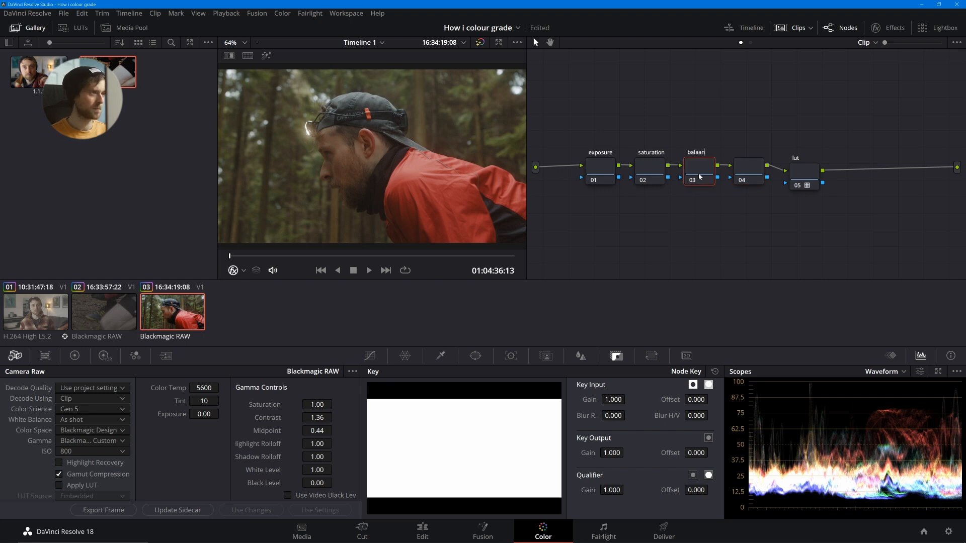
key(BackSpace)
key(BackSpace)
text(nce)
click(742, 171)
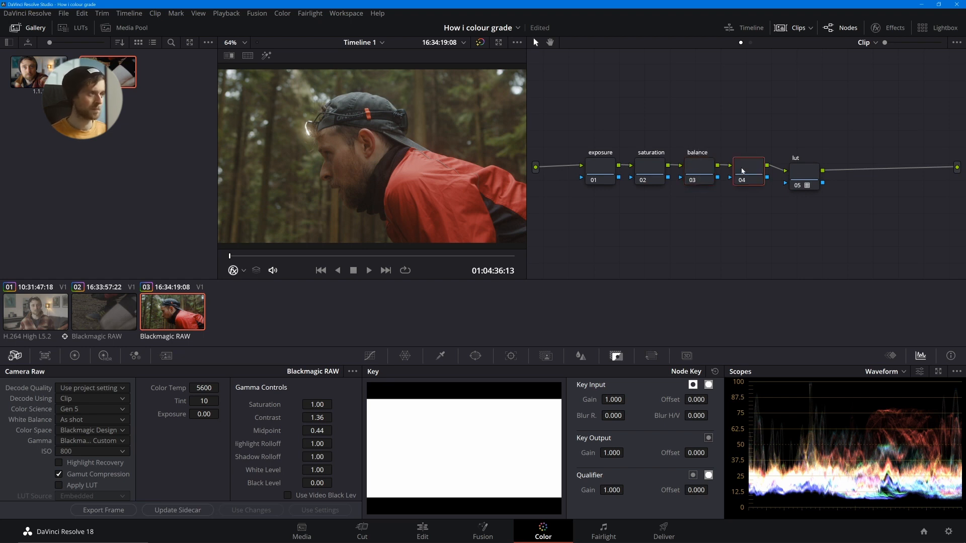
text(skin)
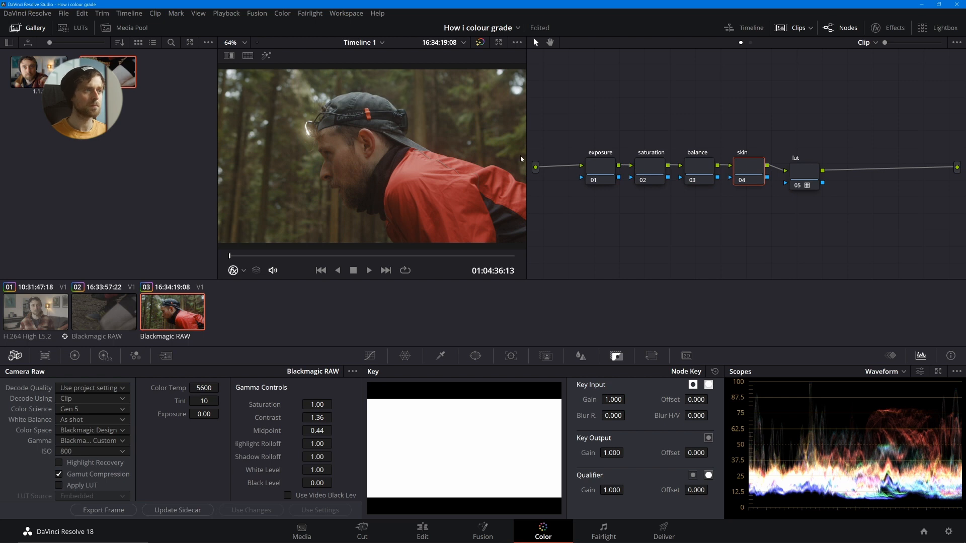
- Shape the exposure node's custom curve with slightly raised midtones, anchored shadows and a slightly lowered white point
click(596, 164)
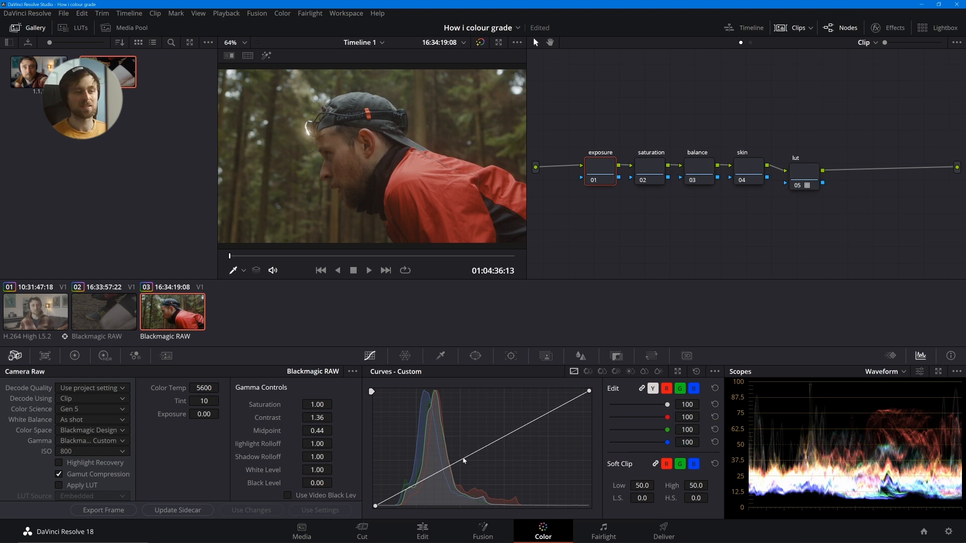
drag(466, 459, 462, 454)
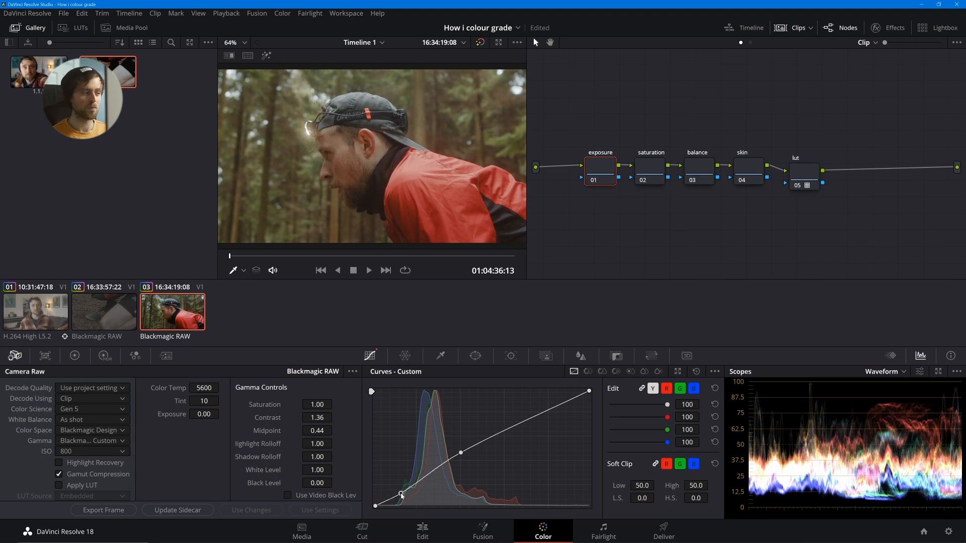
drag(400, 491, 399, 496)
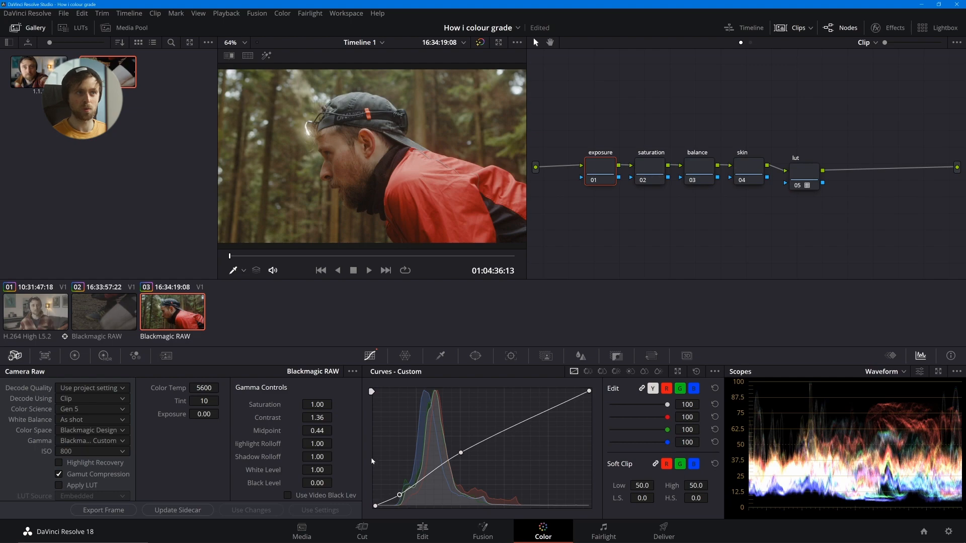
key(ctrl+f)
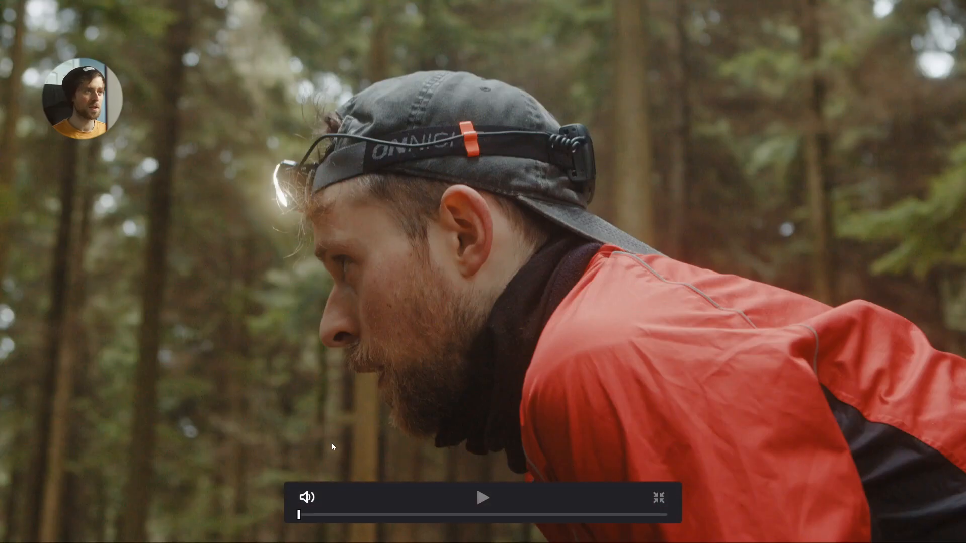
key(Escape)
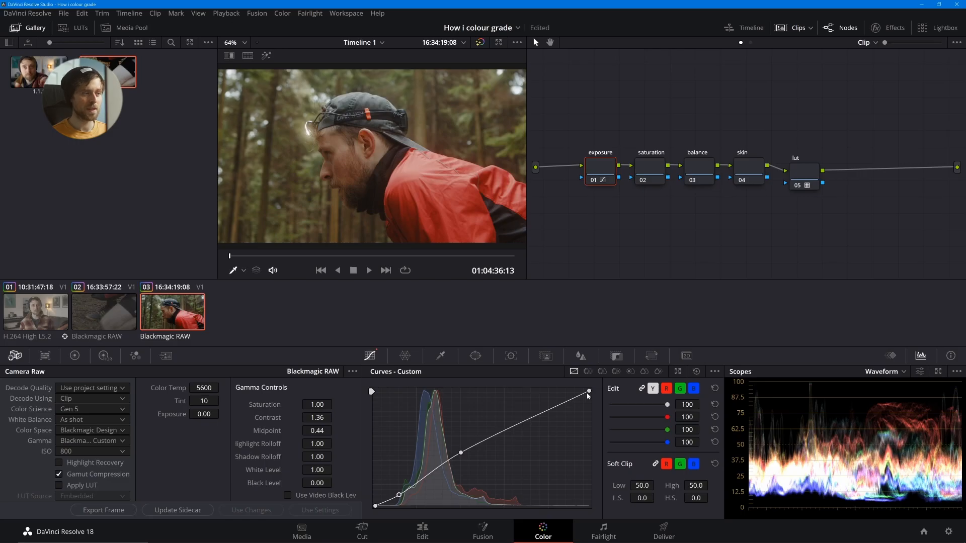
drag(589, 396, 589, 398)
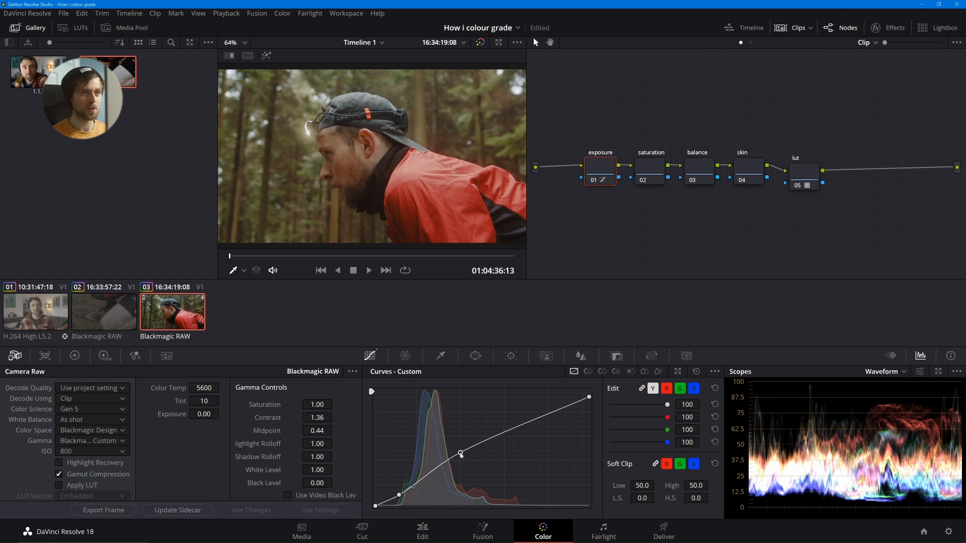
drag(461, 455, 459, 456)
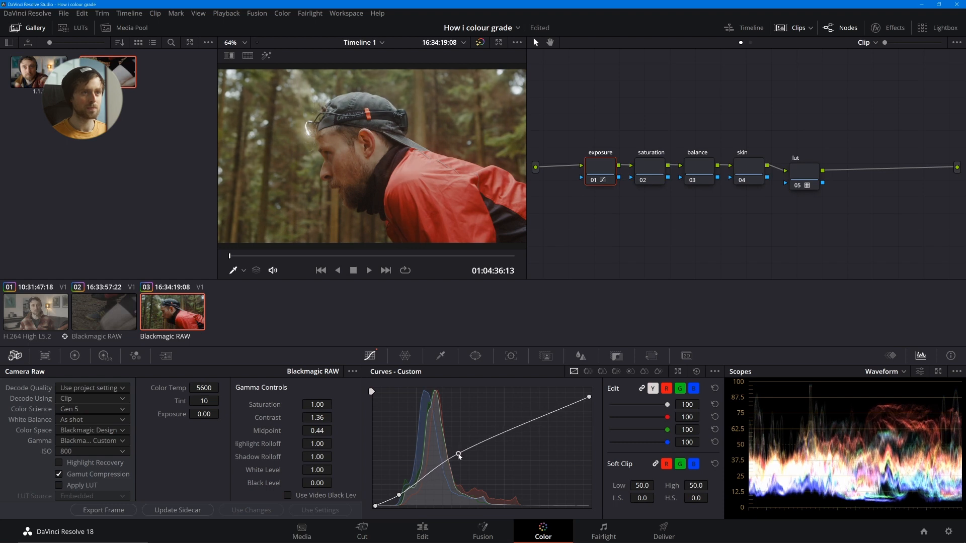
- Compare the forest clip with the exposure node's curve adjustment off and on, including full screen
key(ctrl+d)
key(ctrl+d)
key(ctrl+d)
key(ctrl+d)
key(ctrl+f)
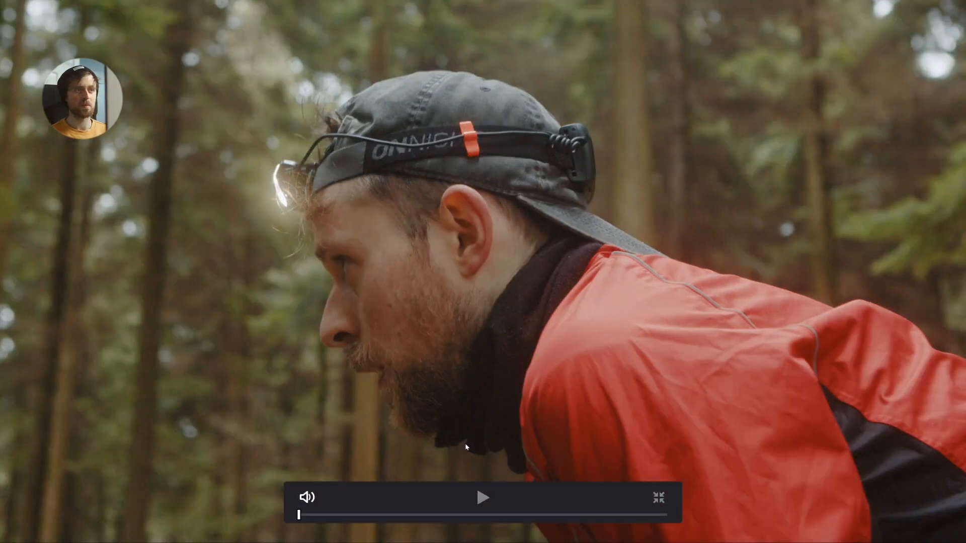
key(ctrl+d)
key(ctrl+d)
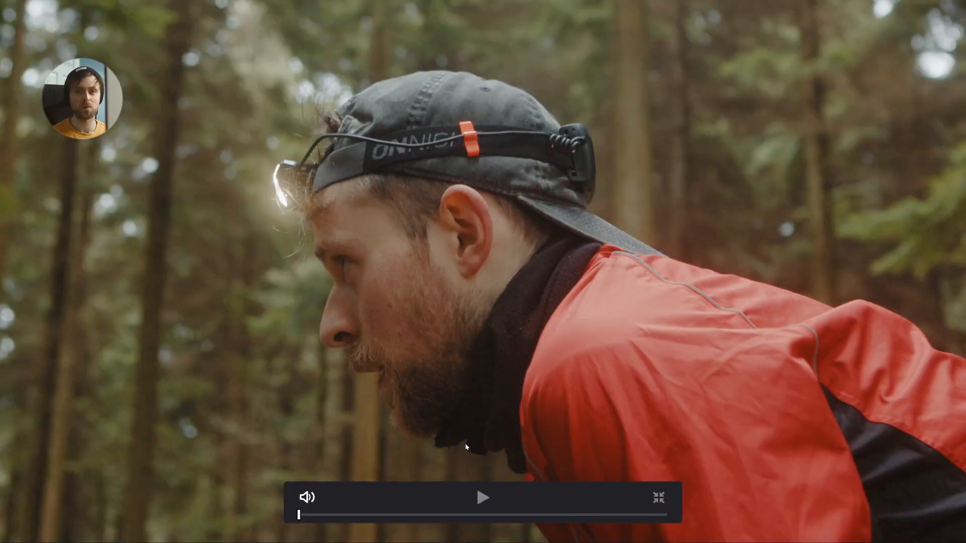
key(ctrl+d)
key(ctrl+d)
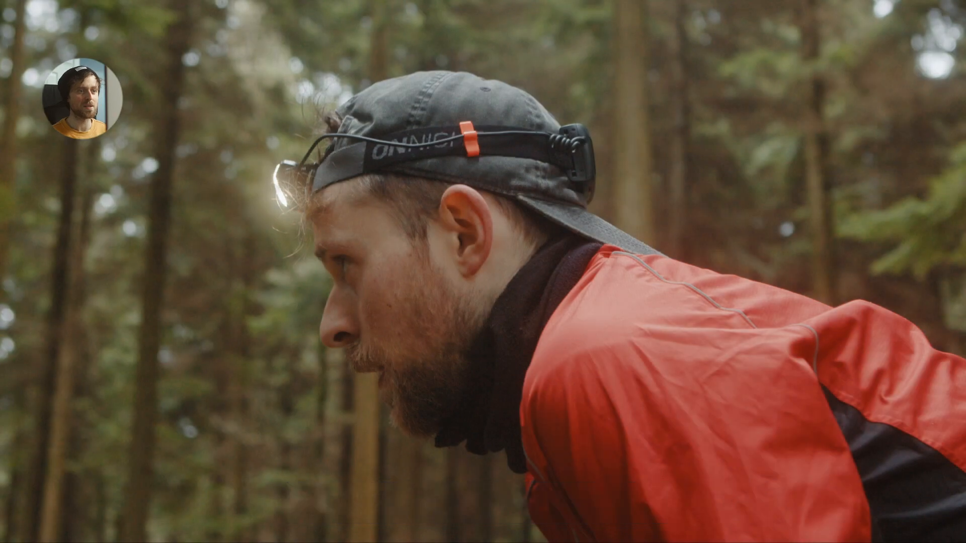
key(ctrl+f)
- Darken the exposure node by nudging its shadow and midtone curve points down, with Lift at -0.01 and log Shadow at -0.05
drag(398, 495, 398, 497)
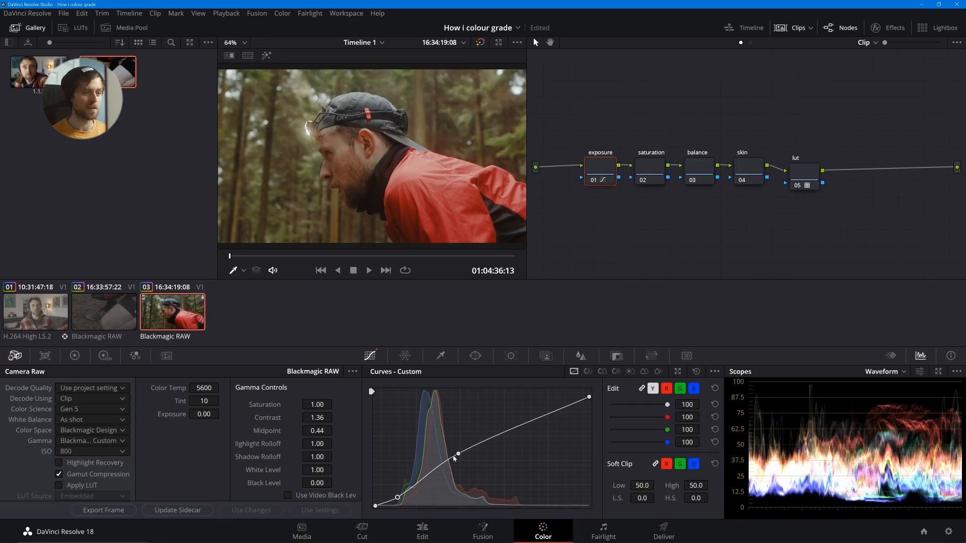
drag(458, 454, 457, 457)
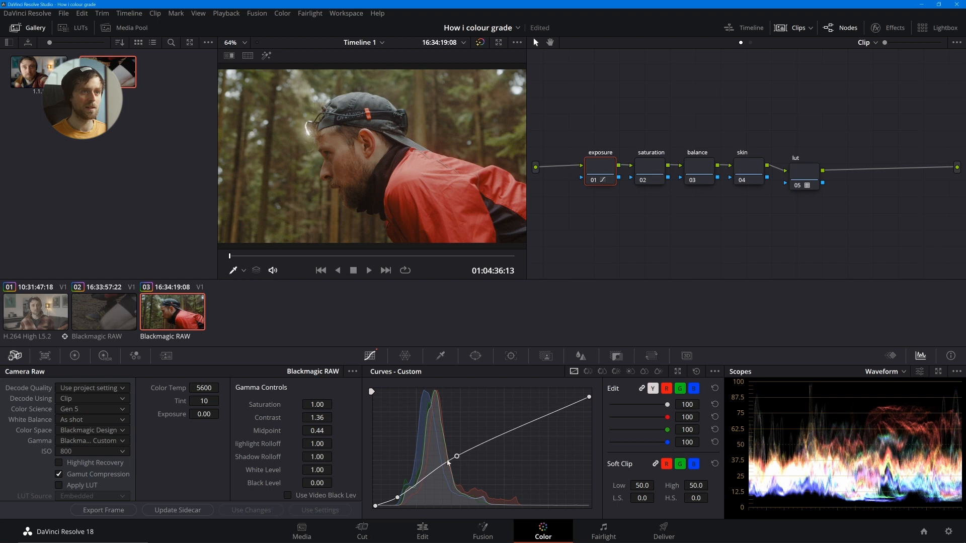
click(73, 356)
drag(57, 490, 54, 490)
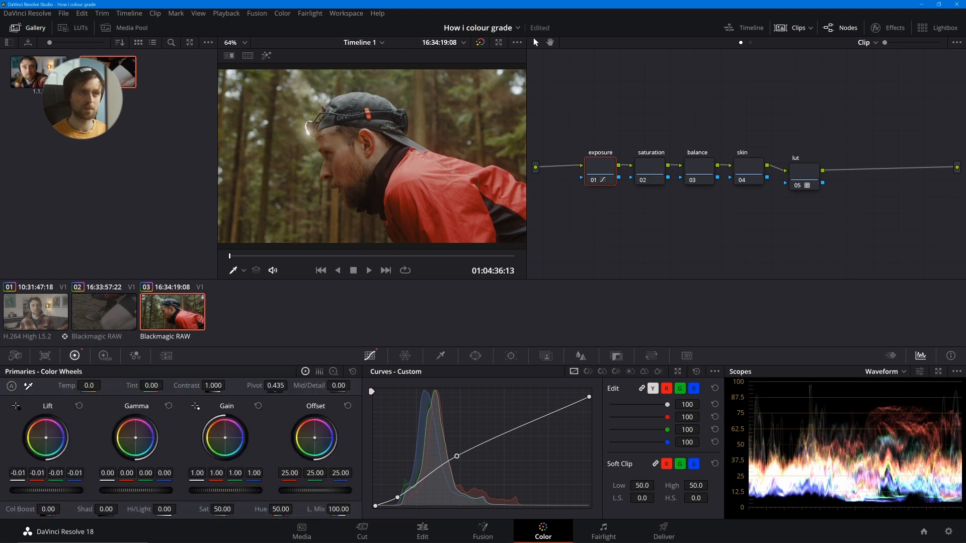
click(333, 372)
drag(58, 491, 52, 491)
- Compare the forest clip full screen with the darkened exposure node off and on, ending with it enabled in the grading workspace
key(ctrl+f)
key(ctrl+d)
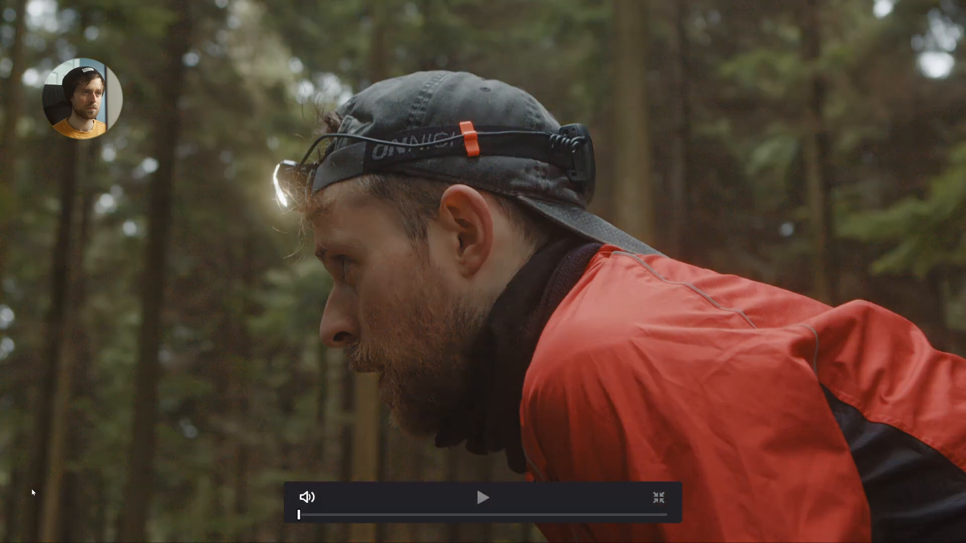
key(ctrl+d)
key(ctrl+d)
key(ctrl+d)
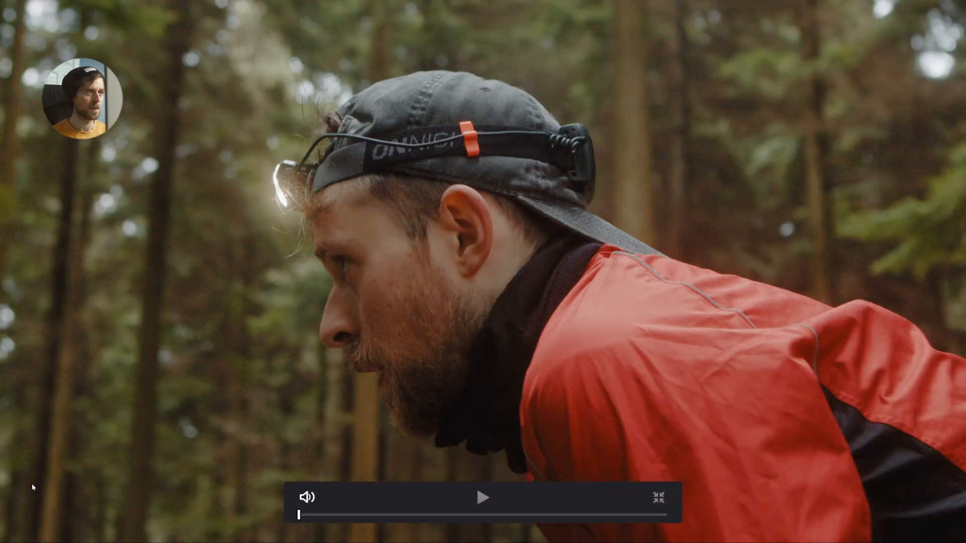
key(ctrl+d)
key(ctrl+d)
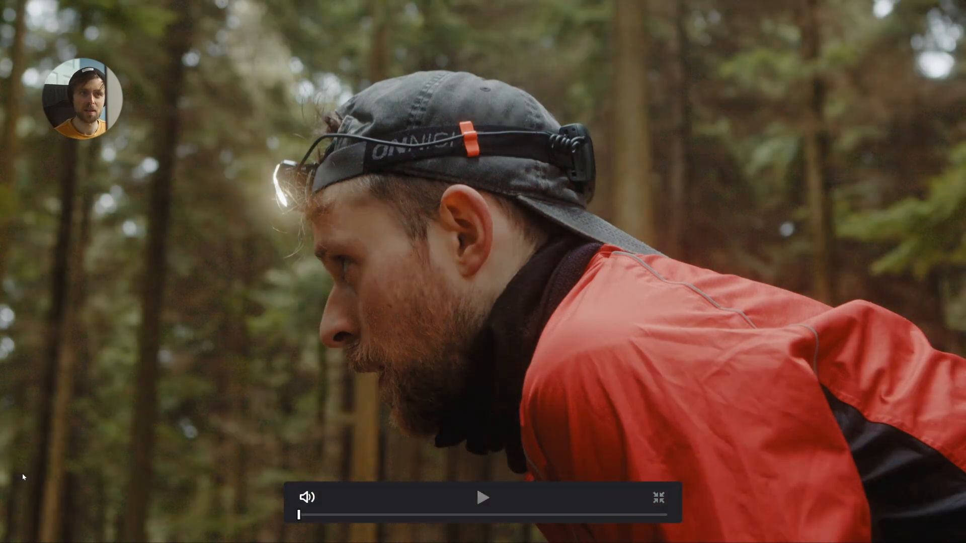
key(ctrl+d)
key(ctrl+d)
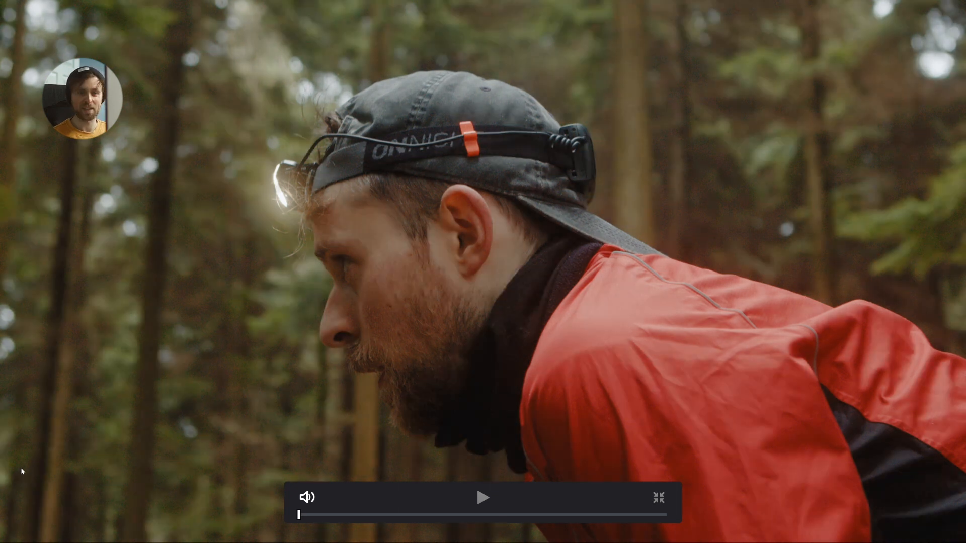
key(Escape)
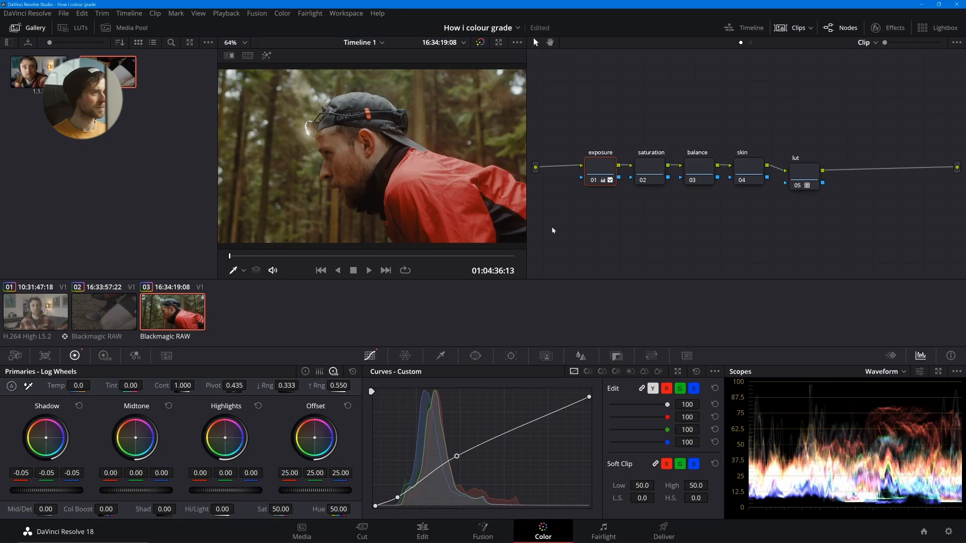
- Raise the saturation node's saturation to 79.10 and cool the balance node's Offset to 21.95 red, 25.43 green and 29.43 blue
click(651, 166)
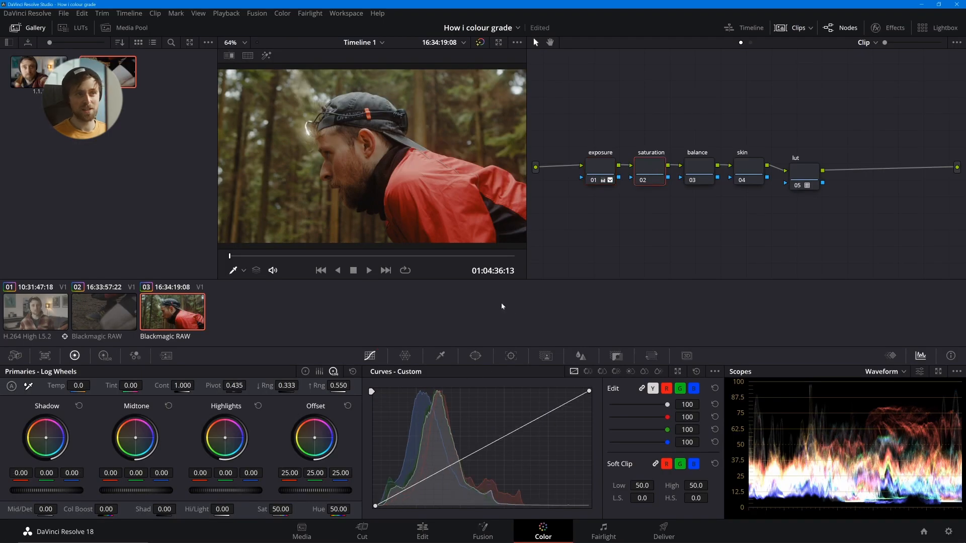
drag(282, 507, 296, 508)
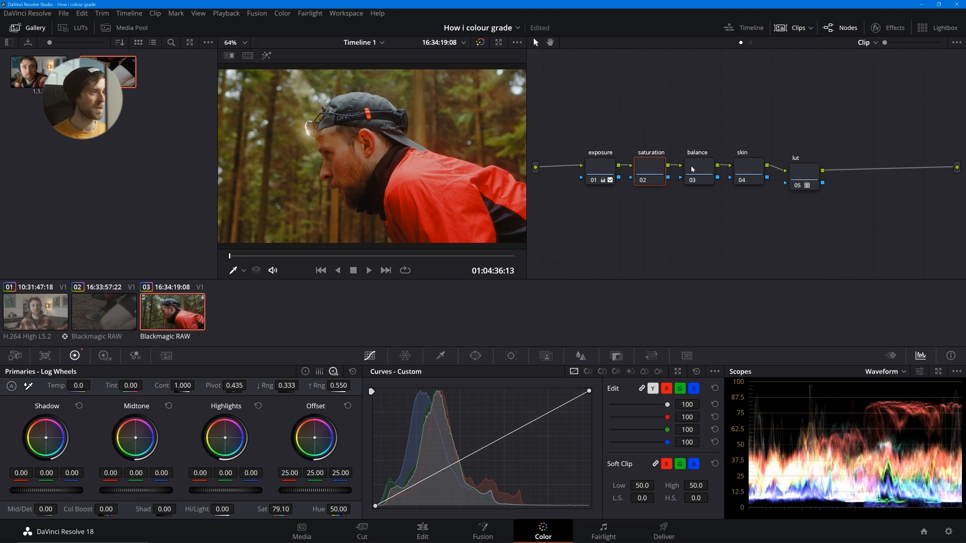
drag(693, 170, 691, 172)
drag(316, 438, 317, 442)
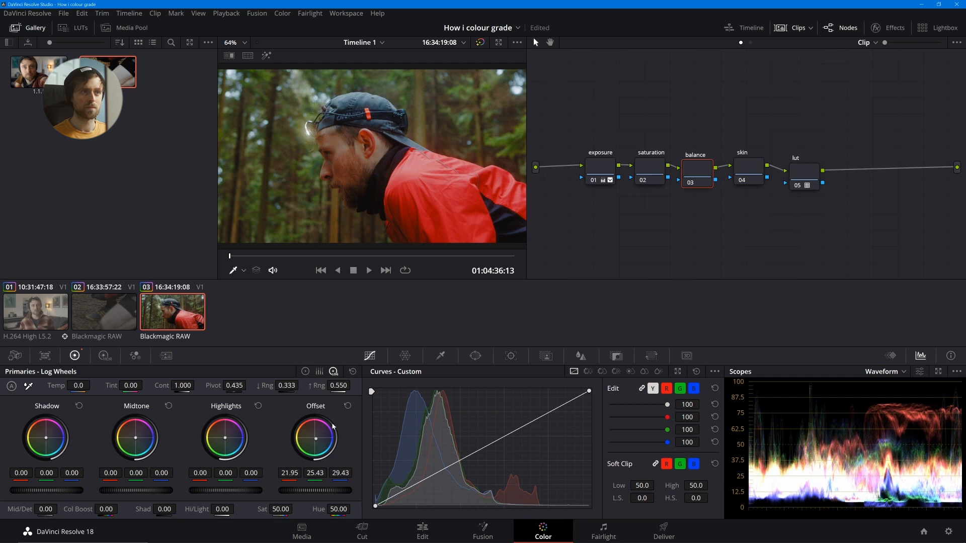
- Compare the forest clip full screen with the balance node's cooling off and on, ending in the grading workspace
key(ctrl+d)
key(ctrl+d)
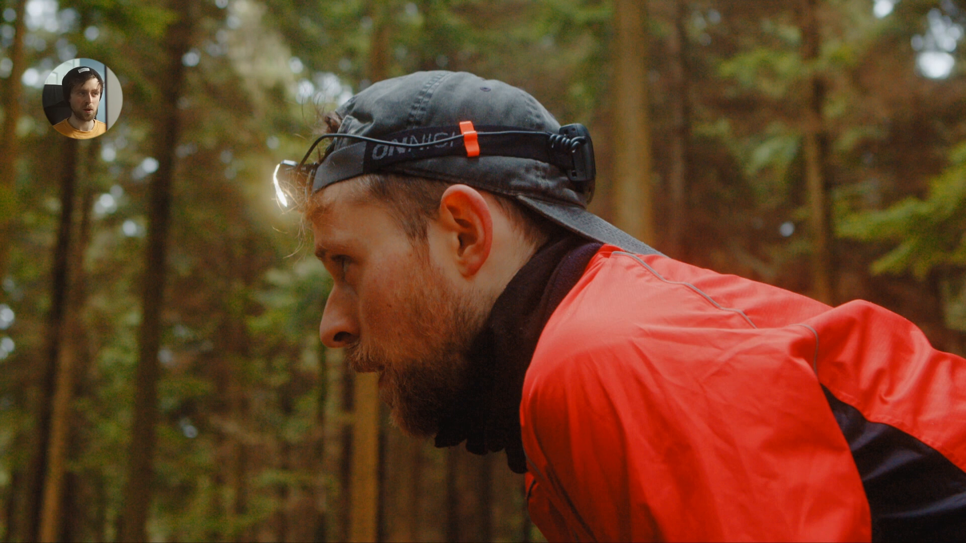
key(Escape)
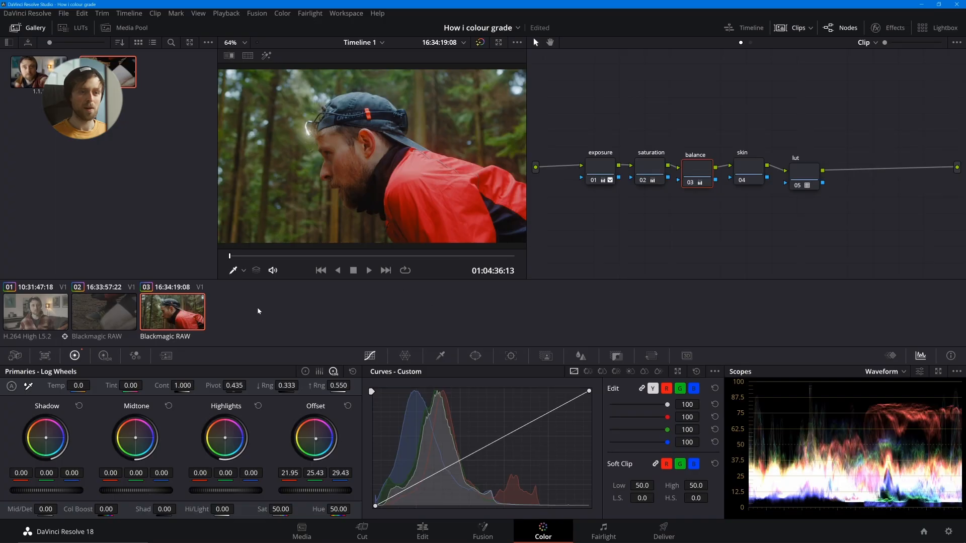
- Reduce the saturation node's saturation to 66.30, then select the skin node and check the clip full screen
click(652, 164)
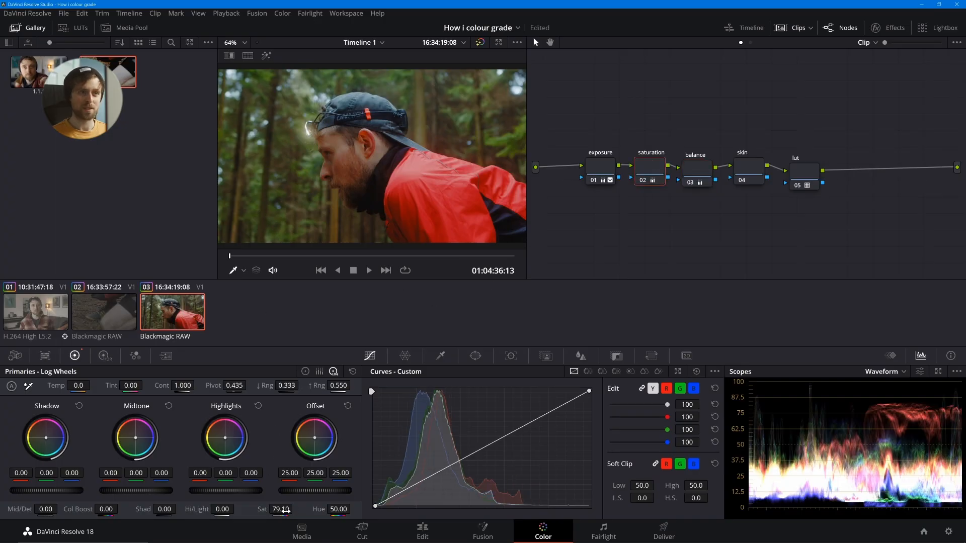
drag(285, 510, 221, 509)
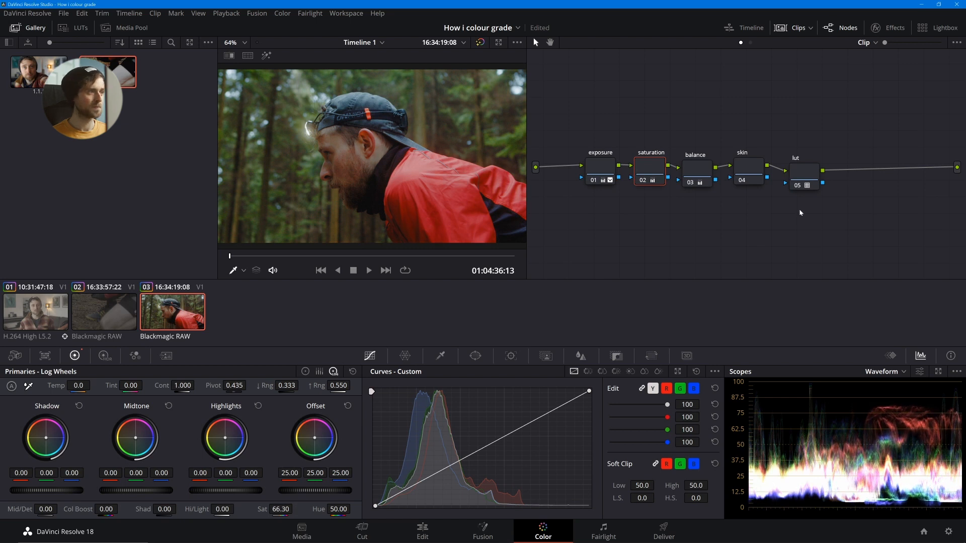
click(747, 170)
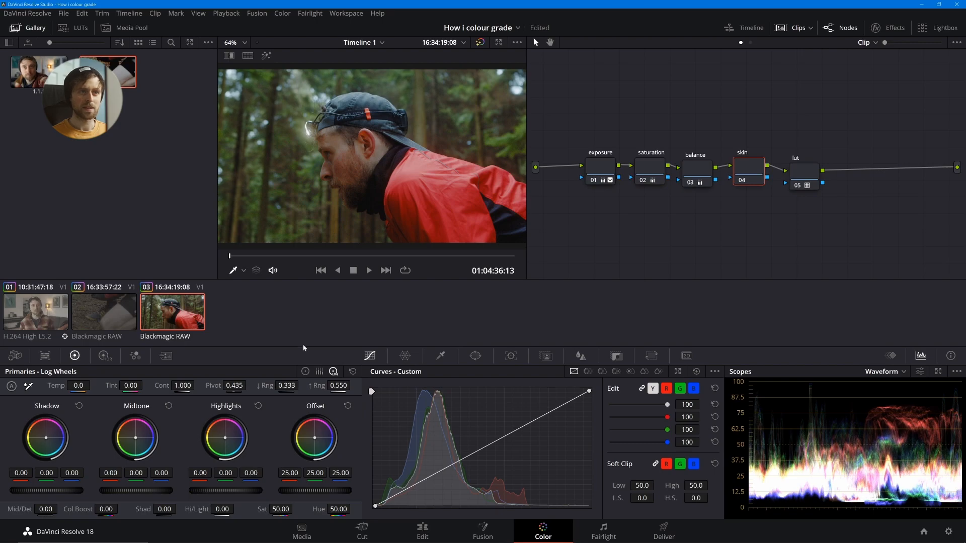
key(ctrl+f)
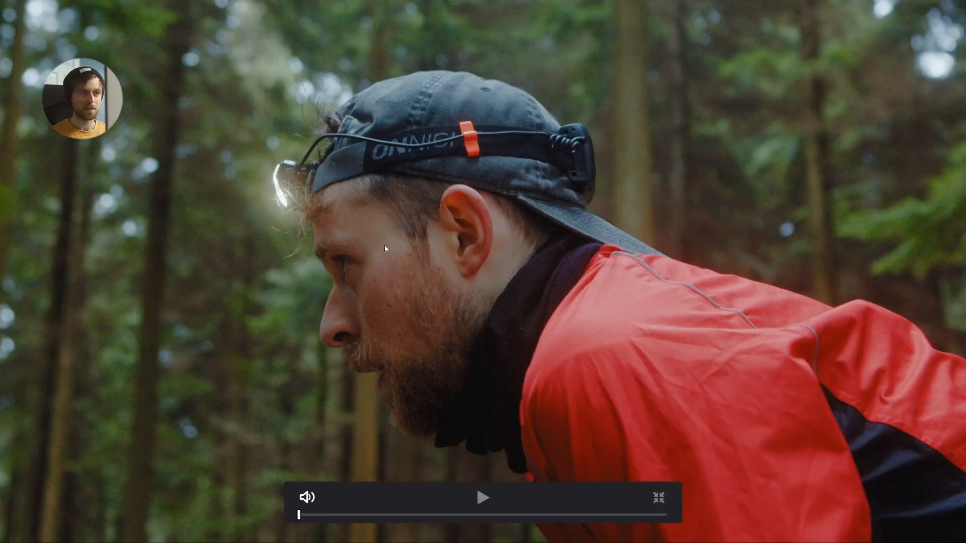
key(ctrl+f)
- Move the lut node away from the skin node and add a serial node labelled jacket between them
drag(809, 175, 858, 155)
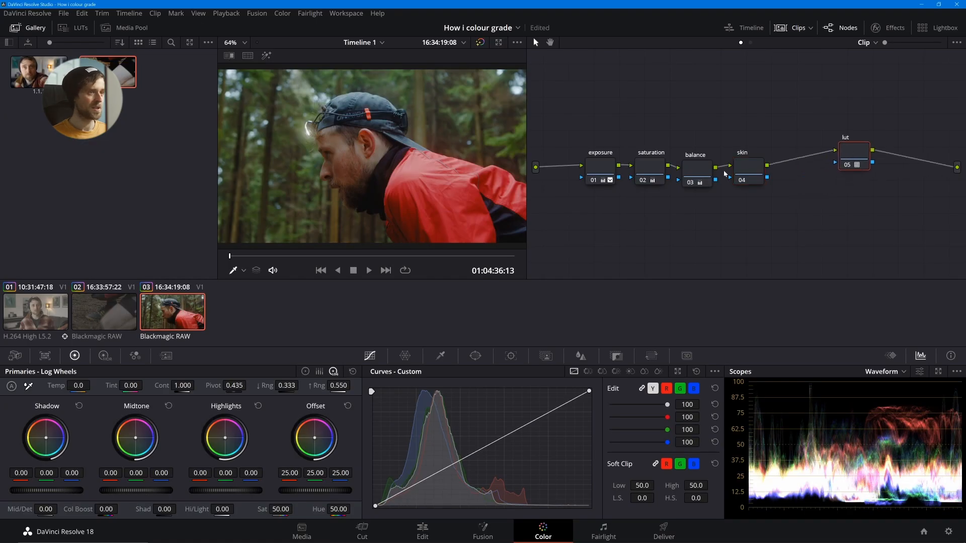
drag(741, 173, 742, 174)
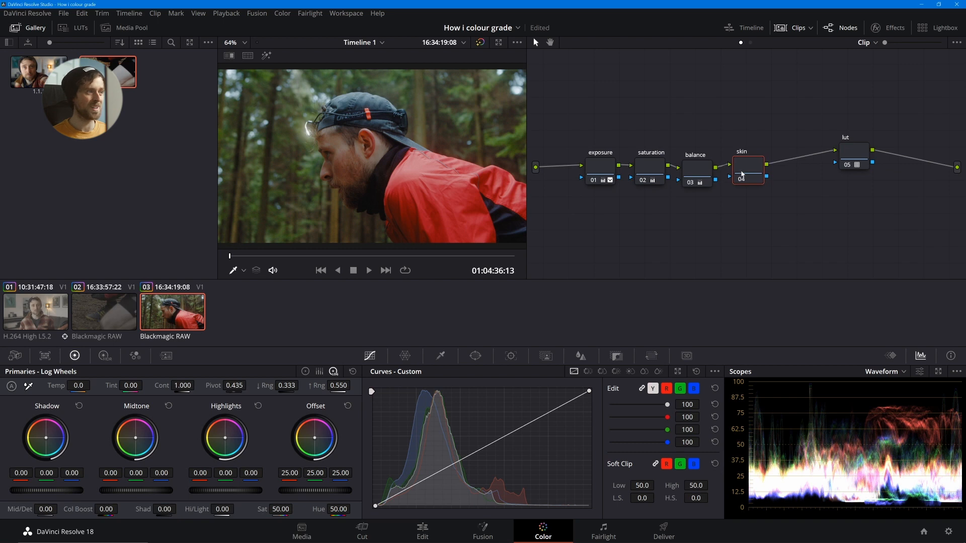
key(alt+s)
text(j)
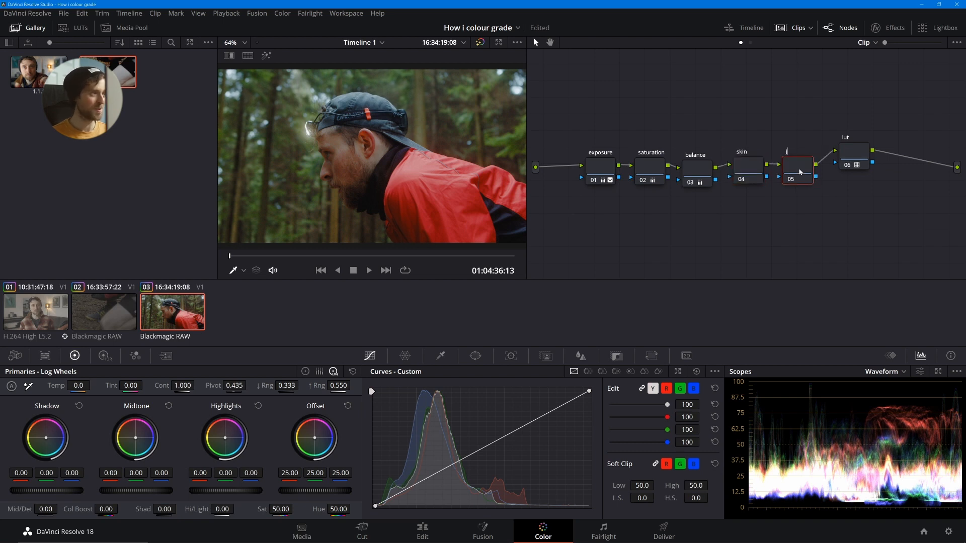
text(acket)
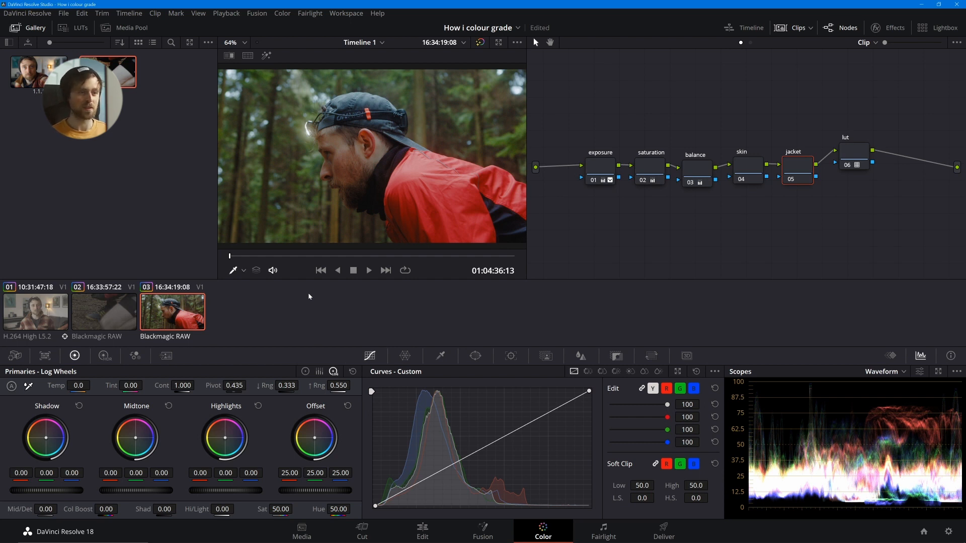
- Try outlining the red jacket with a closed curve window on the jacket node, and reset the node grade
click(475, 356)
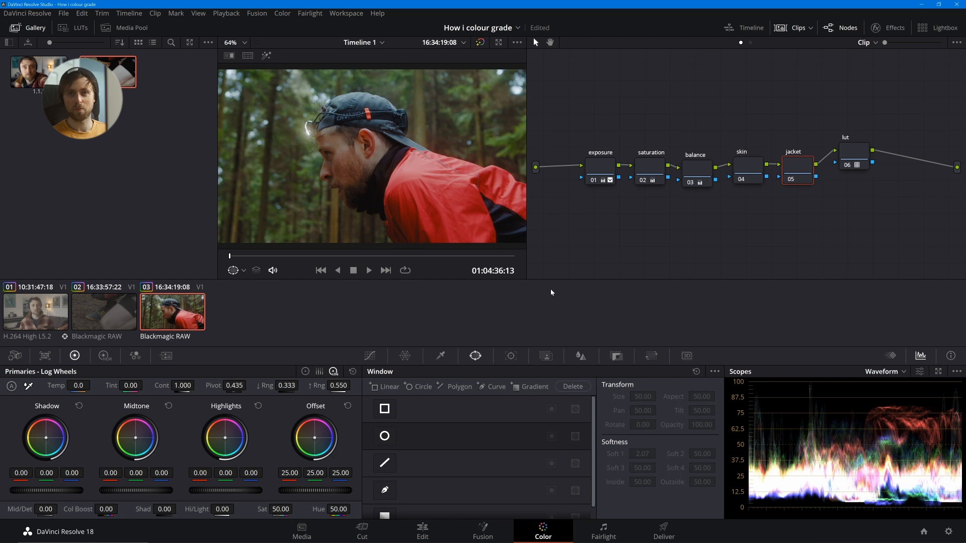
click(385, 489)
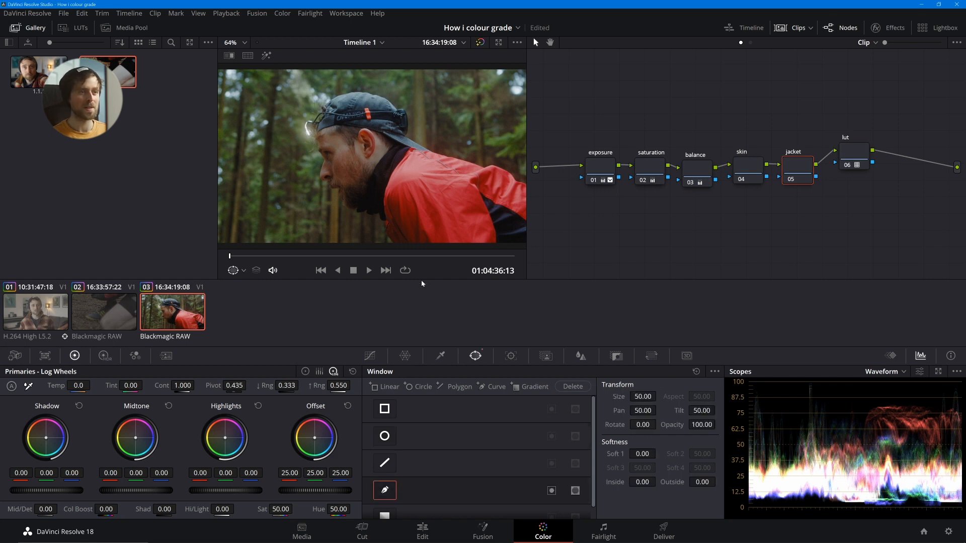
click(388, 240)
click(381, 223)
click(381, 206)
click(389, 169)
click(400, 156)
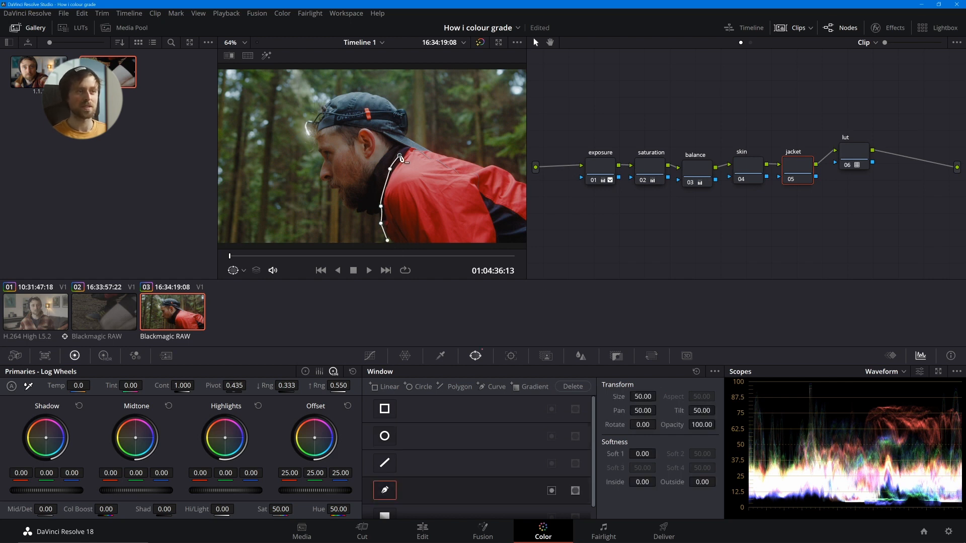
click(414, 149)
click(454, 156)
drag(474, 164, 497, 168)
click(523, 190)
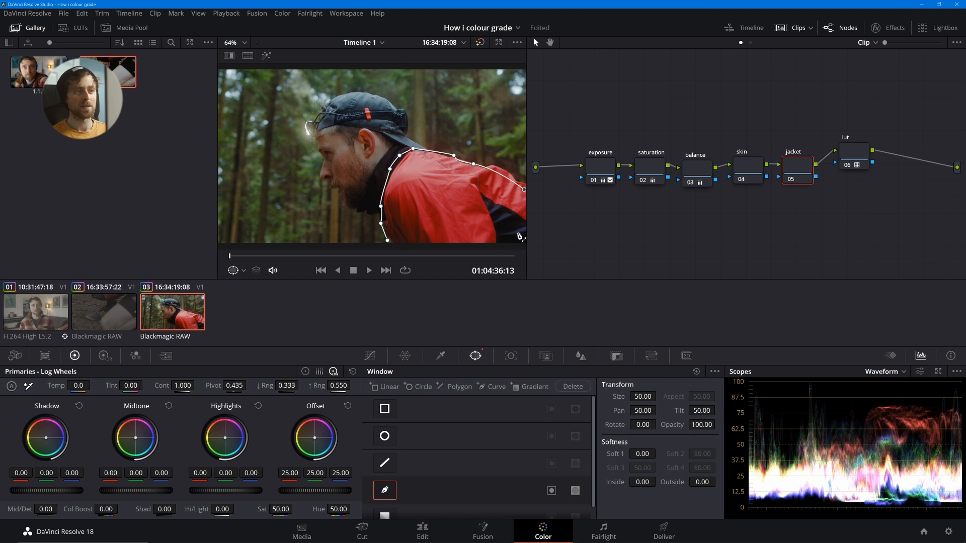
click(483, 234)
click(388, 241)
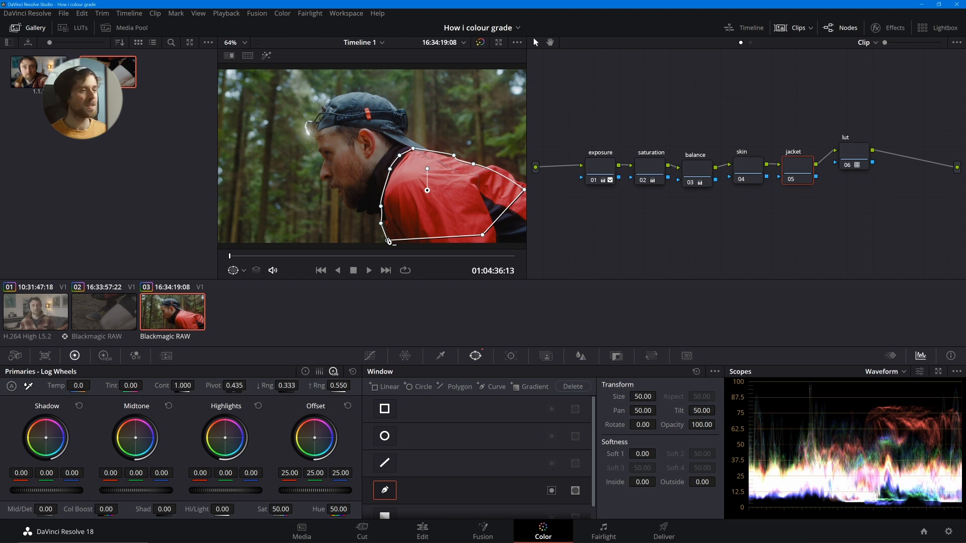
right_click(803, 174)
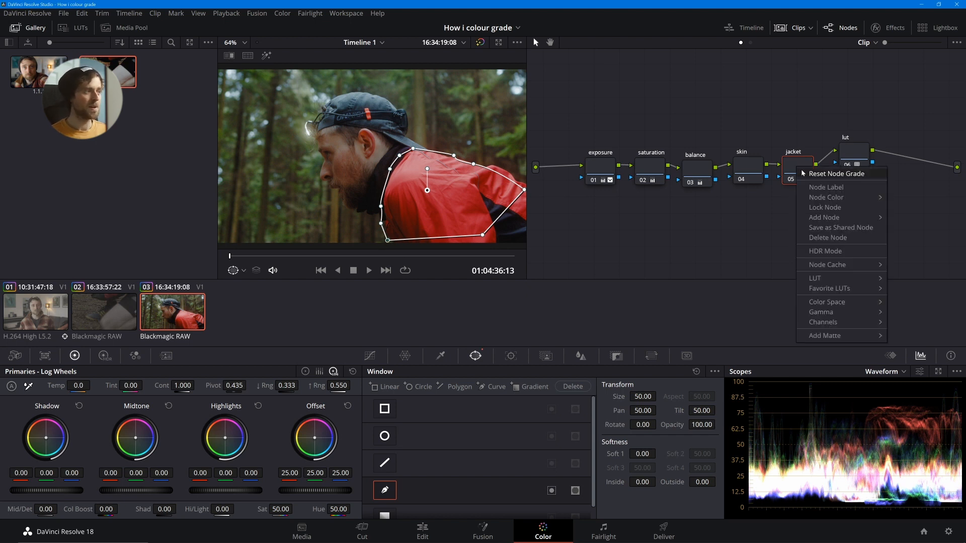
click(825, 174)
- Try covering the jacket with a widened circular window at softness 5.01, and reset the jacket node's grade
click(384, 435)
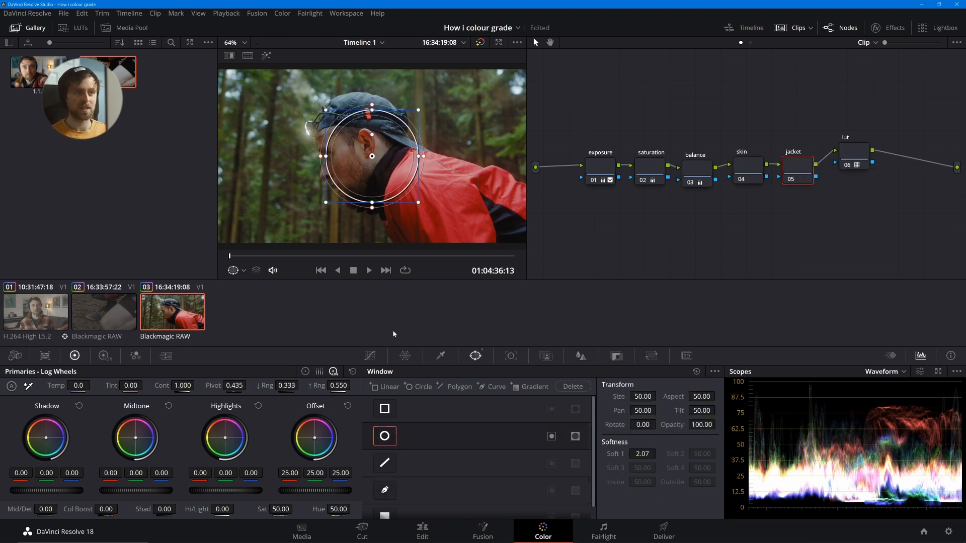
drag(376, 166, 380, 173)
drag(377, 218, 378, 226)
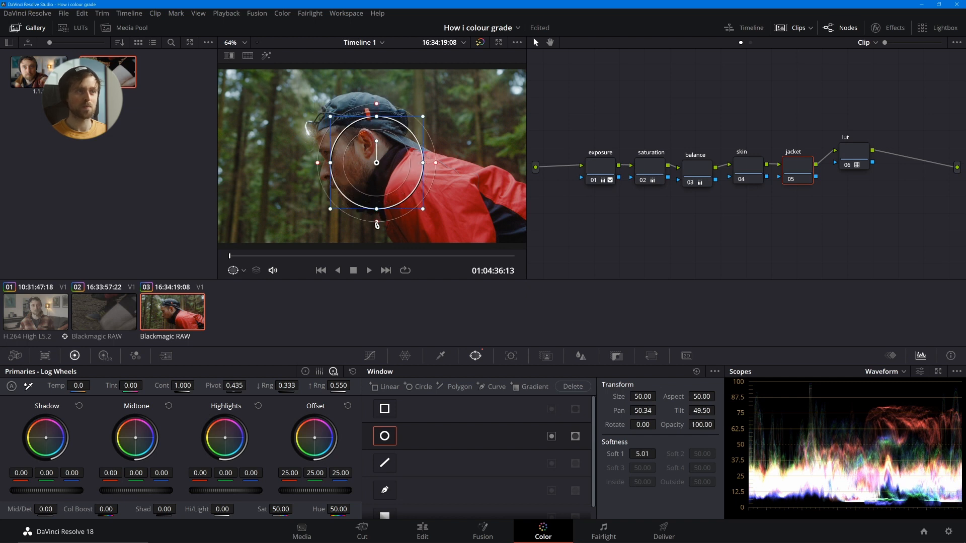
mouse_move(411, 170)
mouse_down()
mouse_move(442, 191)
mouse_move(496, 187)
mouse_move(421, 172)
mouse_up()
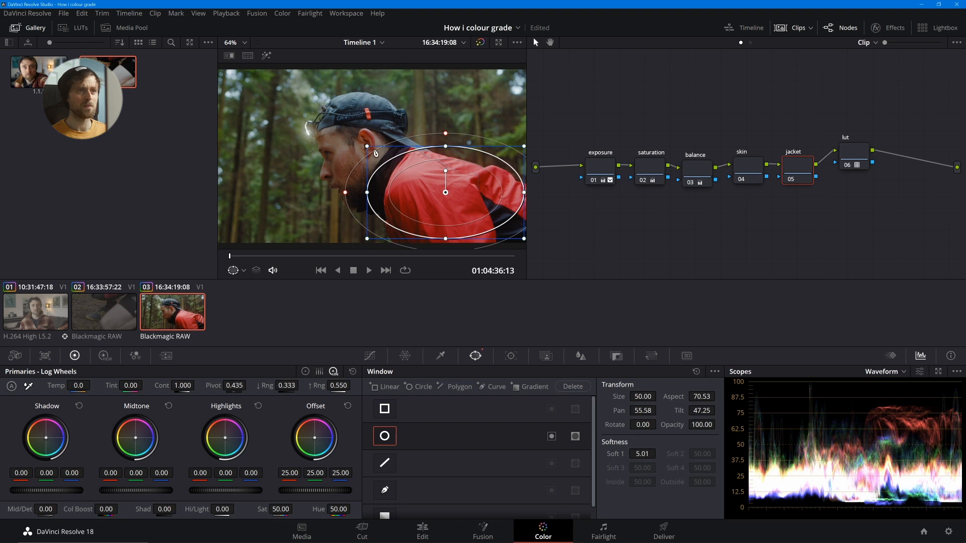
drag(367, 146, 360, 143)
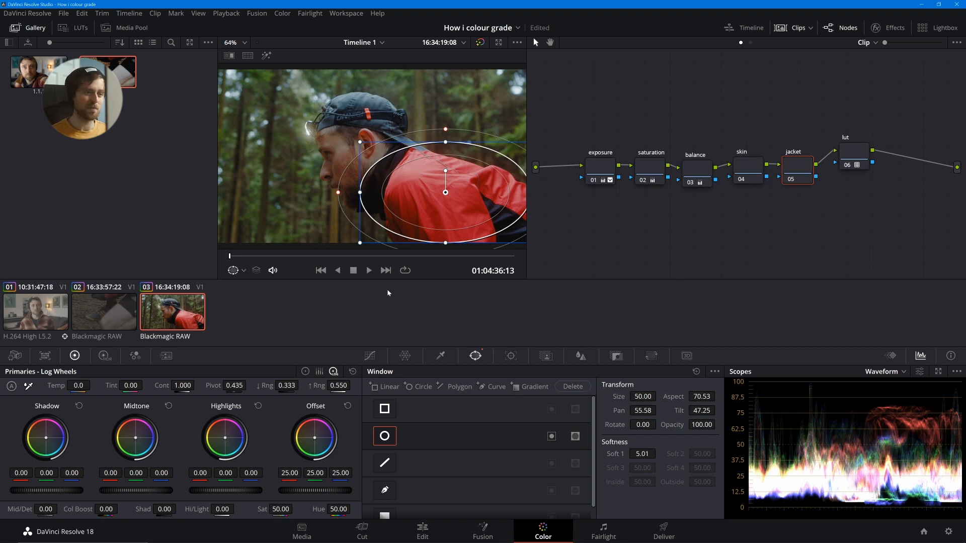
right_click(791, 166)
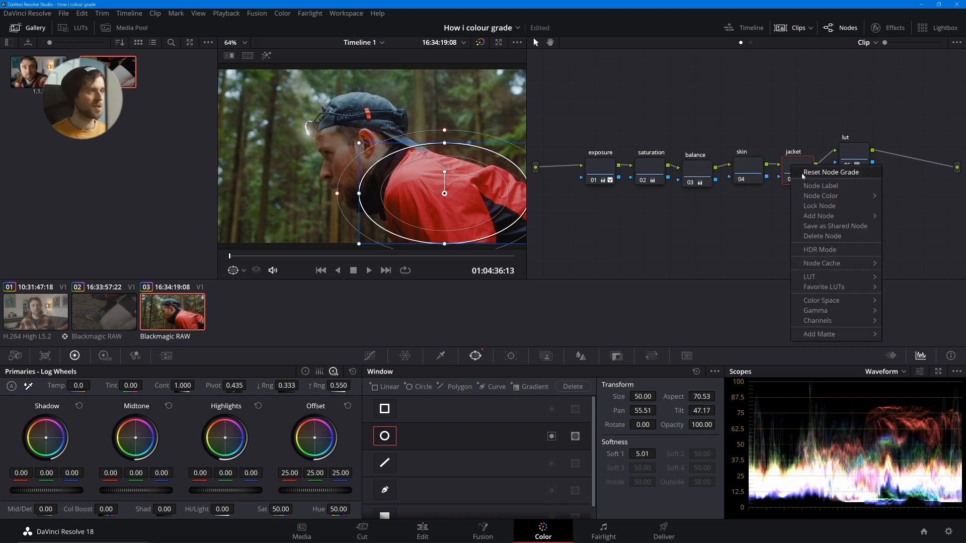
click(803, 172)
- Shift the jacket's reds toward orange on the jacket node's Hue Vs Hue curve with Hue Rotate 20.00, and check it full screen
click(371, 357)
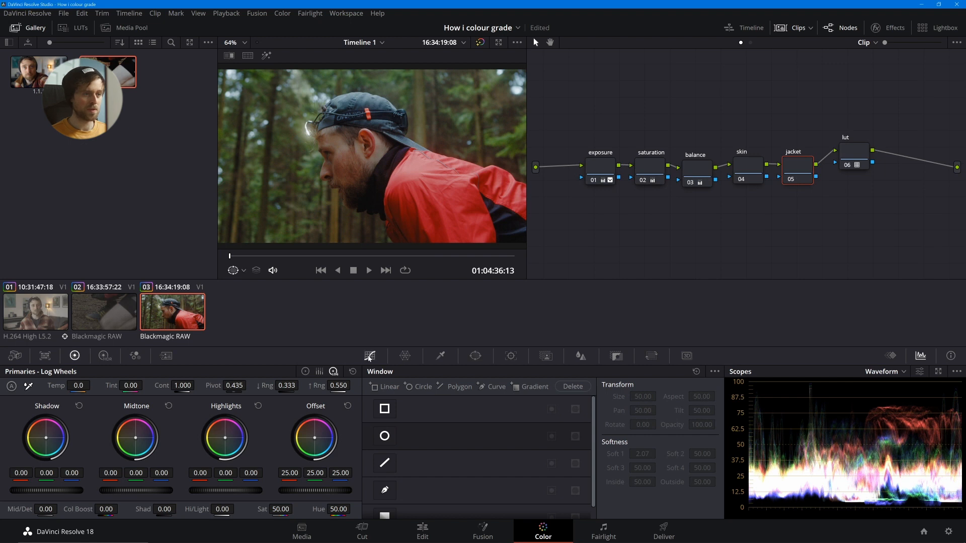
click(588, 371)
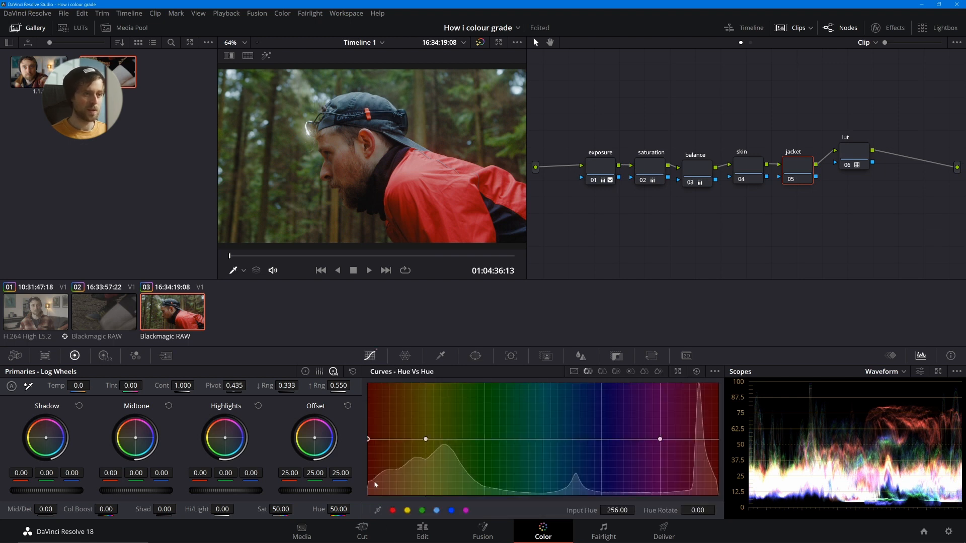
drag(368, 439, 392, 436)
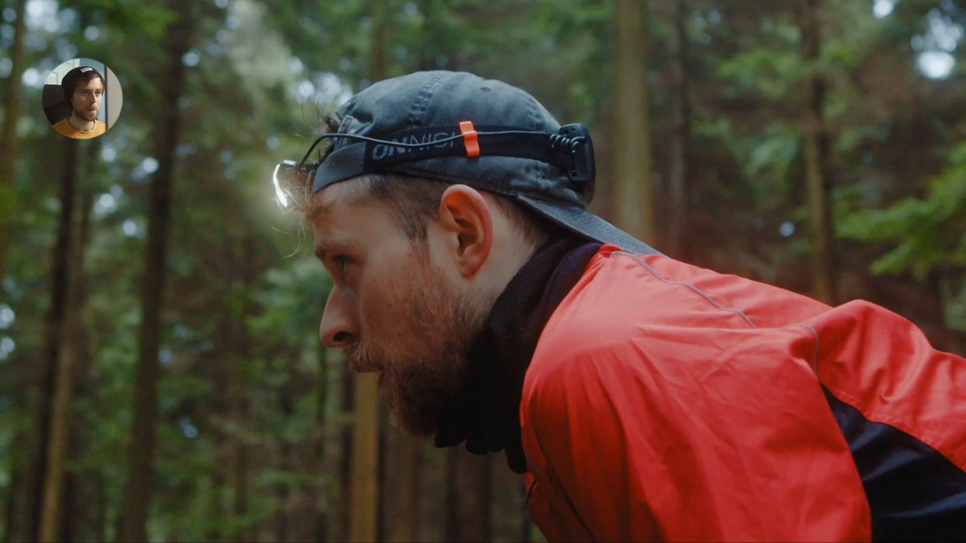
mouse_move(426, 348)
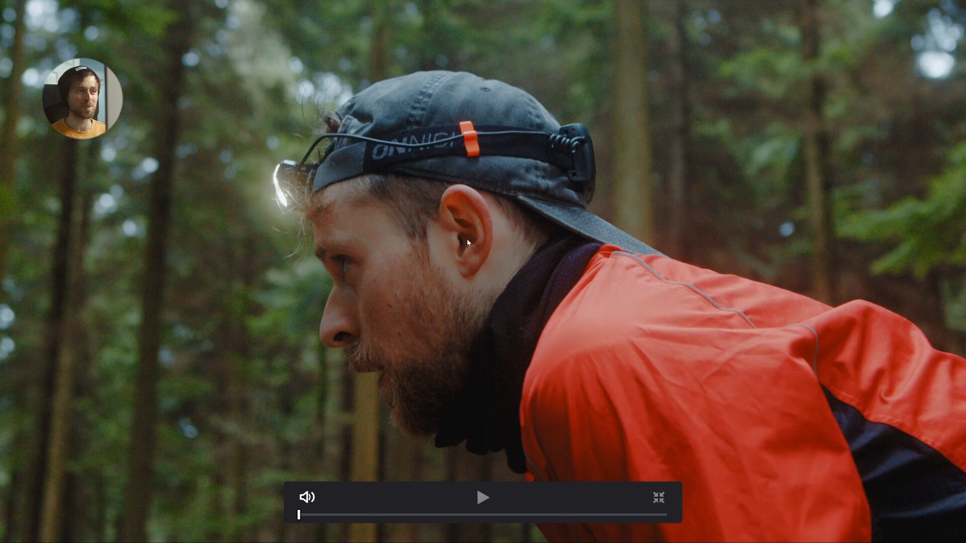
key(Escape)
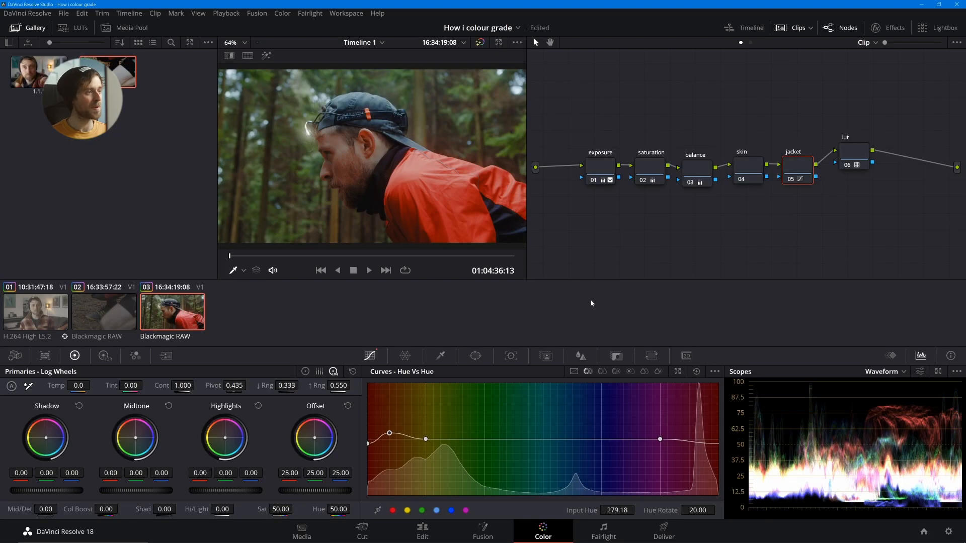
- Darken the jacket's reds on the Hue Vs Lum curve with Lum Gain 0.68, adding an anchor point beside the reds
click(601, 372)
click(616, 371)
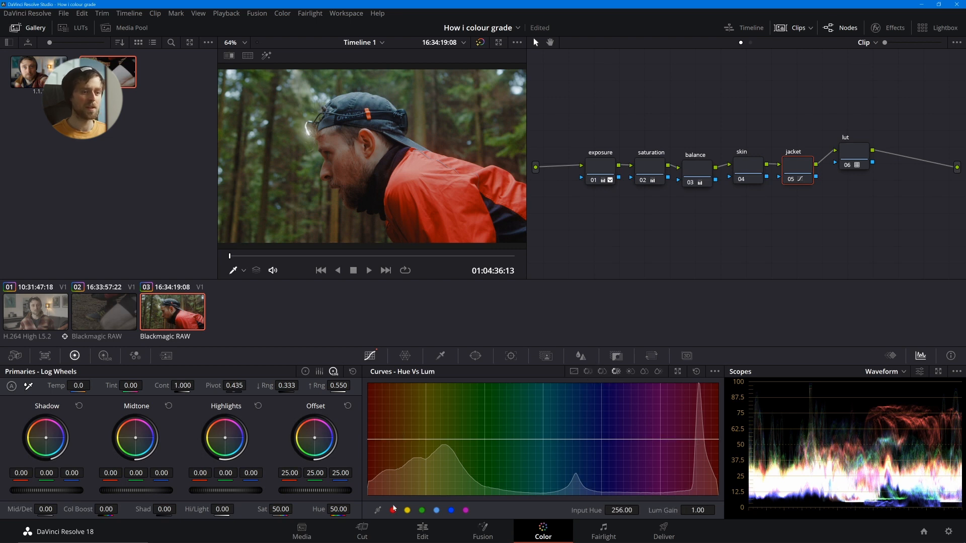
click(390, 440)
drag(370, 440, 370, 456)
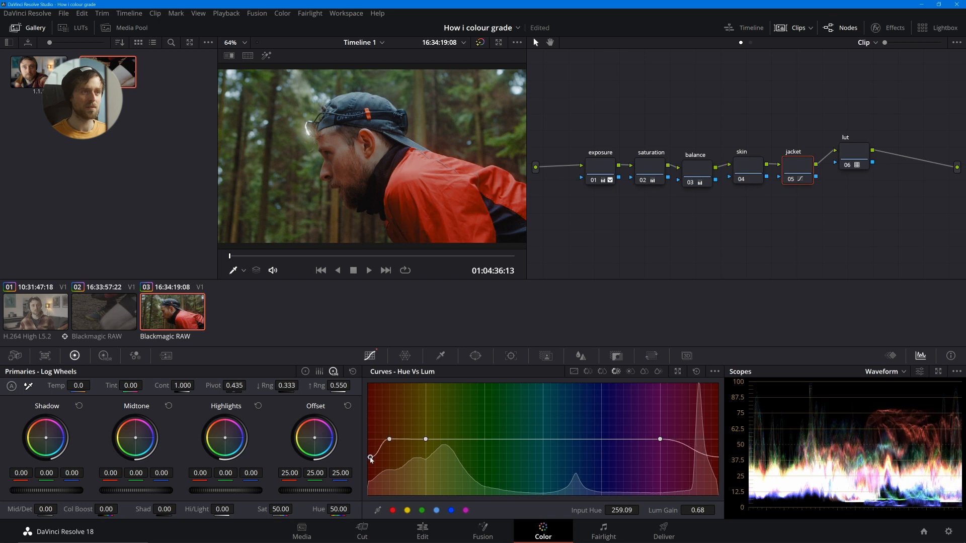
- Compare the forest clip full screen with the jacket node off and on, ending with it enabled in the grading workspace
key(ctrl+f)
key(ctrl+d)
key(ctrl+d)
key(ctrl+d)
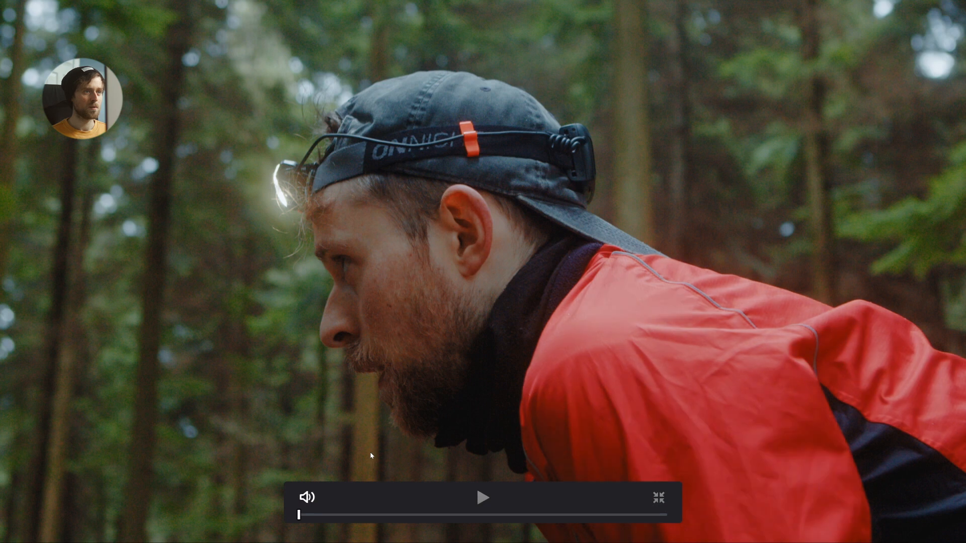
key(ctrl+d)
key(ctrl+d)
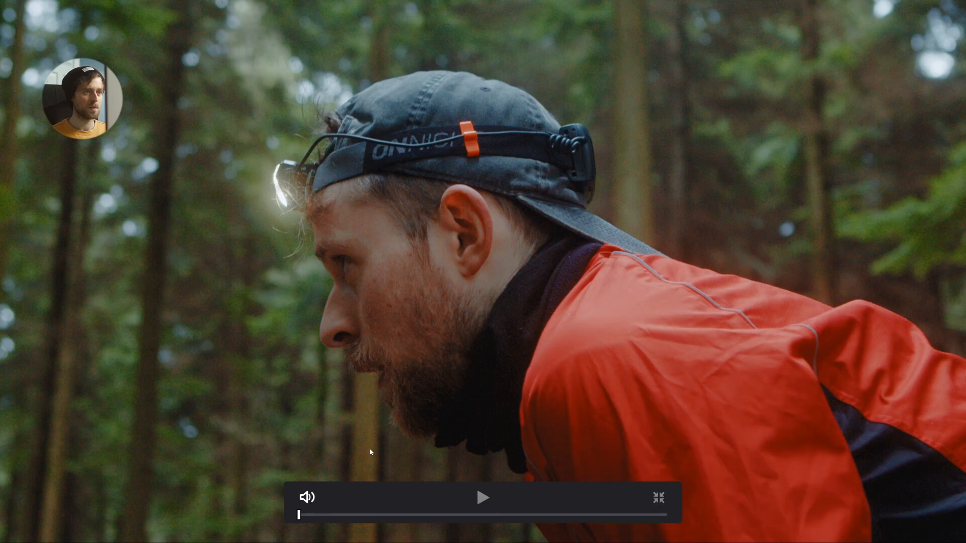
key(ctrl+f)
- Set the jacket reds' Lum Gain to 0.85 on the Hue Vs Lum curve and check the clip full screen
drag(368, 454, 368, 447)
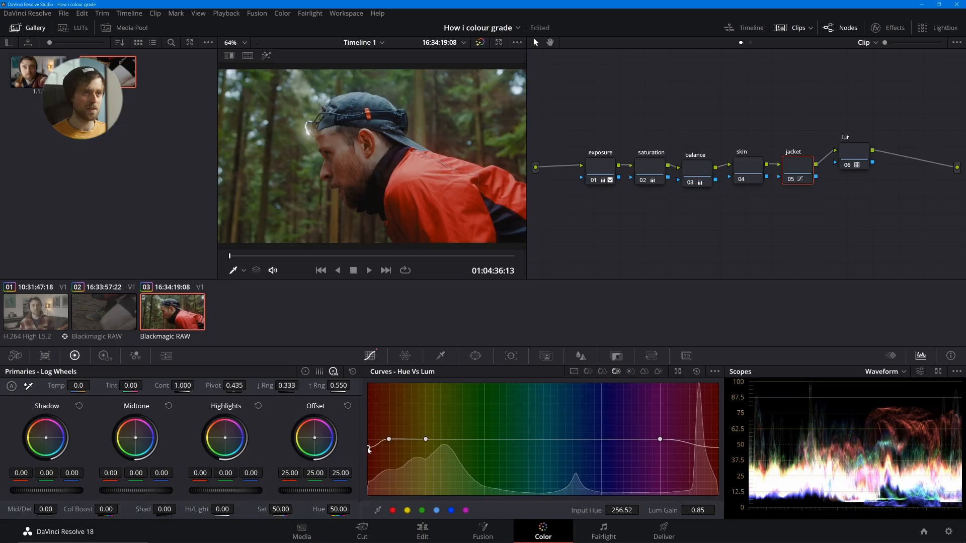
key(ctrl+f)
key(ctrl+f)
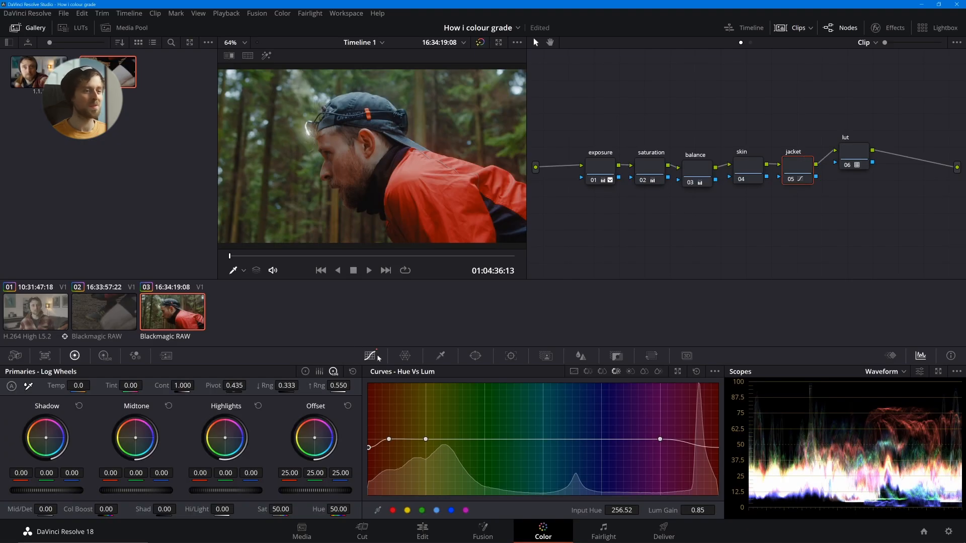
- Add a soft circular window on the jacket node and shape it over the jacket at about Size 51.6, Aspect 69.3 and Soft 1 5.2
click(475, 355)
click(422, 430)
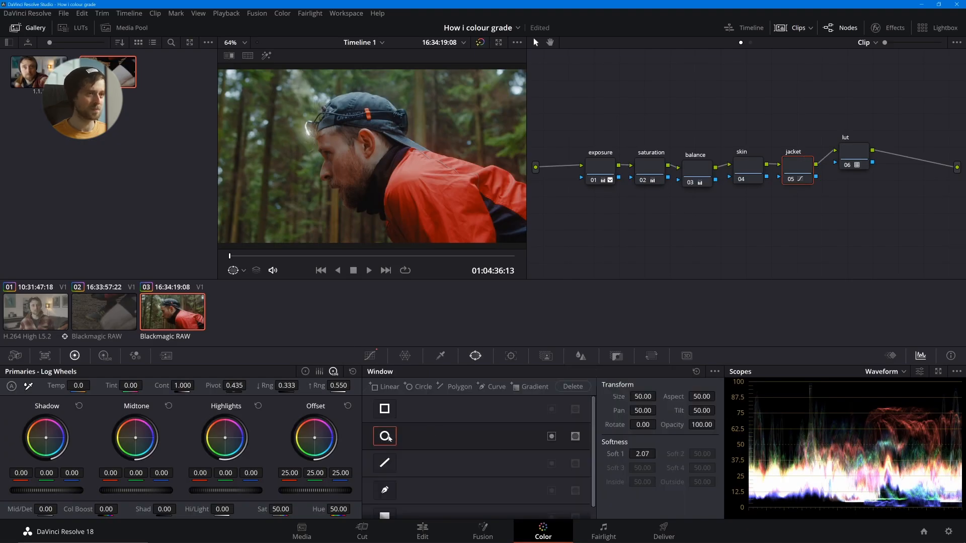
drag(377, 161, 526, 203)
drag(353, 200, 375, 200)
drag(460, 153, 460, 149)
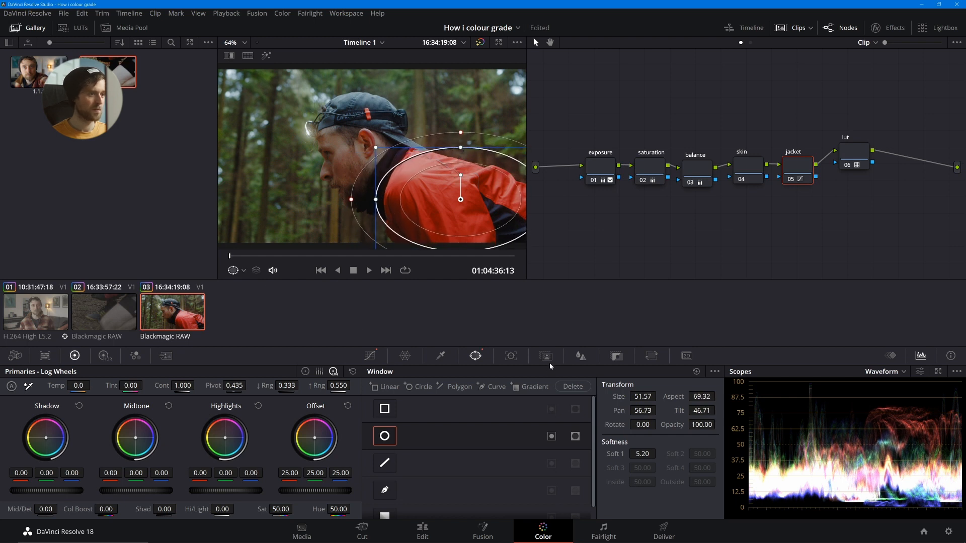
- Enable Rotate tracking, reposition the jacket window on the clip's first frame, and track it forward through the clip
click(510, 356)
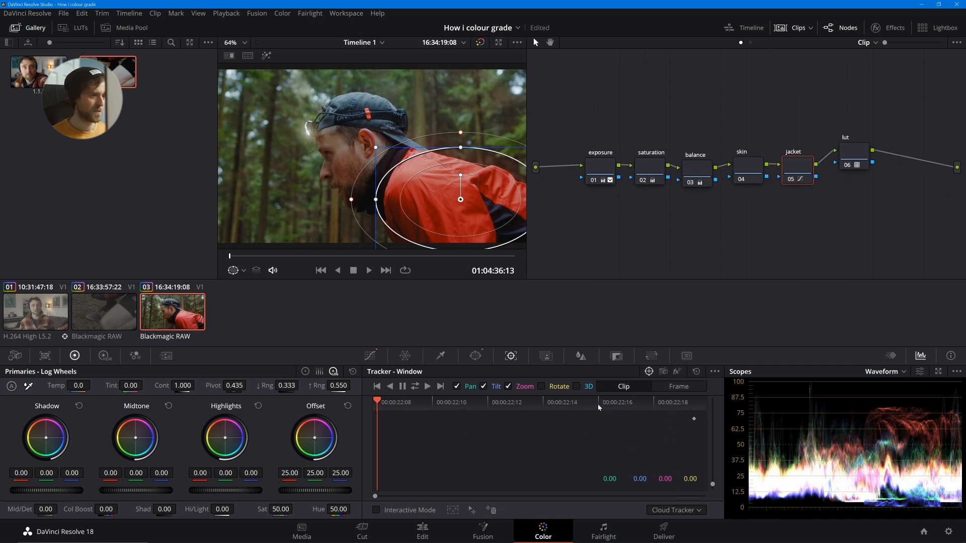
click(541, 387)
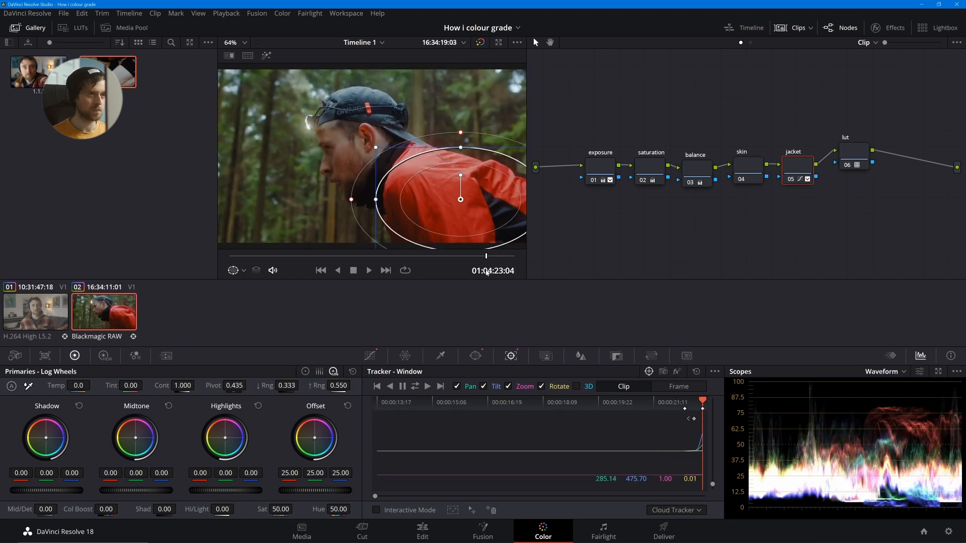
drag(427, 271, 214, 273)
drag(464, 184, 483, 170)
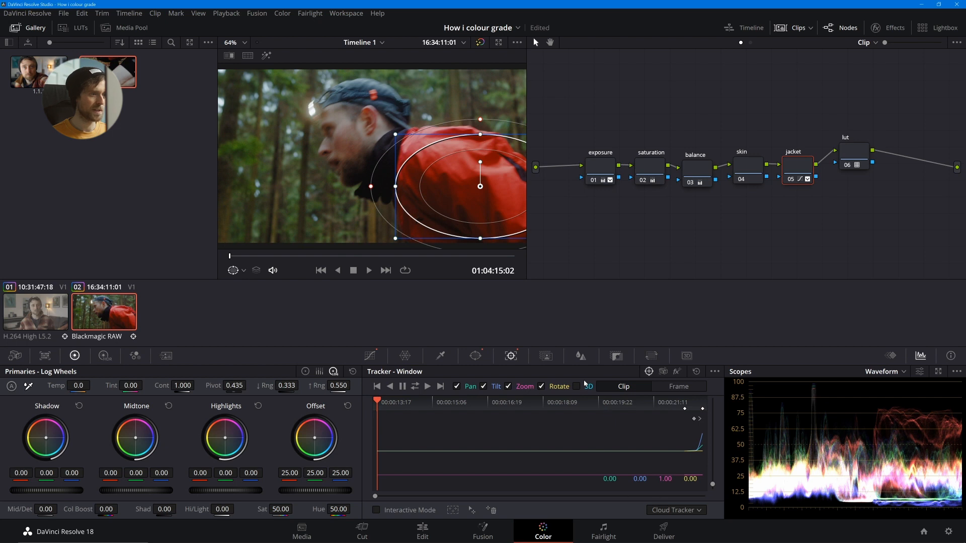
click(427, 386)
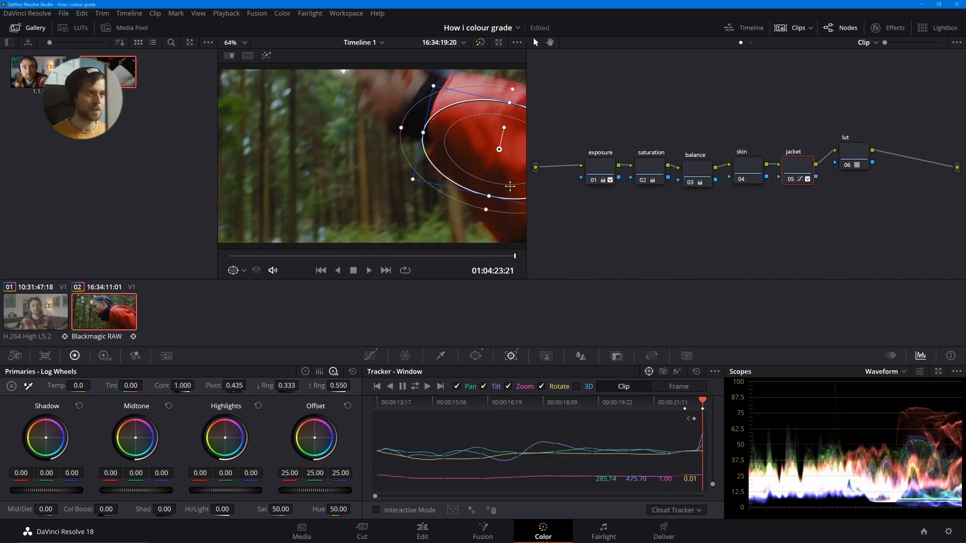
- Extend the jacket window upward with a wider soft edge on the first frame, then reset its tracking data and track forward again
drag(421, 256, 229, 257)
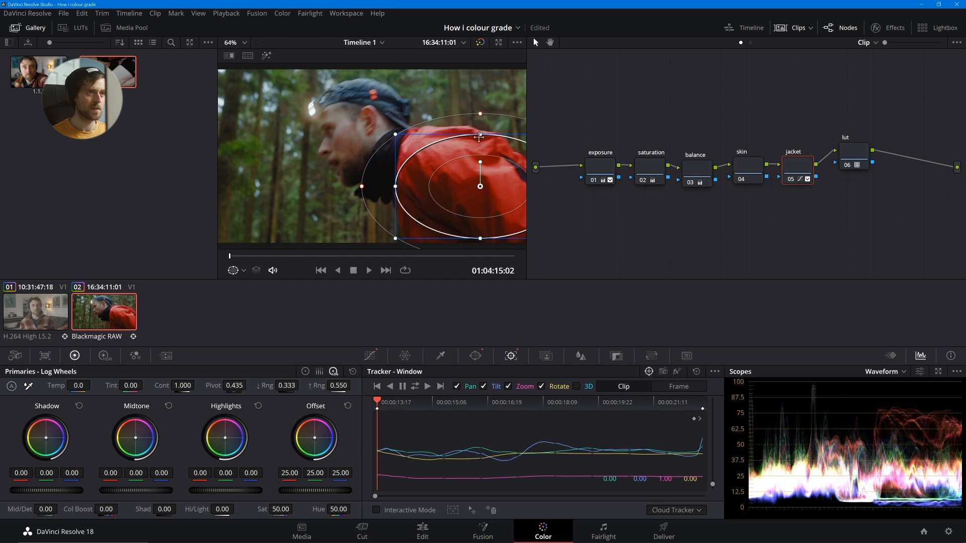
drag(481, 134, 480, 118)
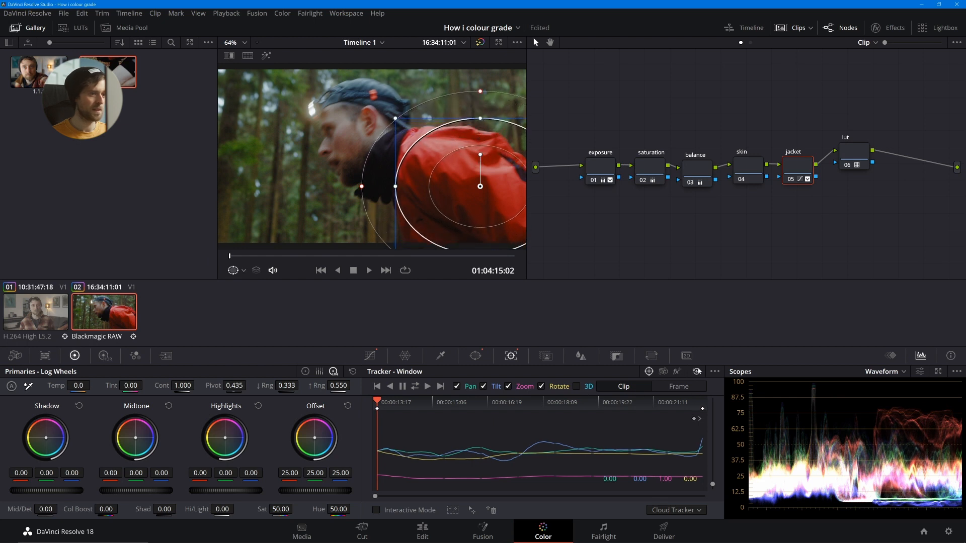
click(698, 371)
click(427, 386)
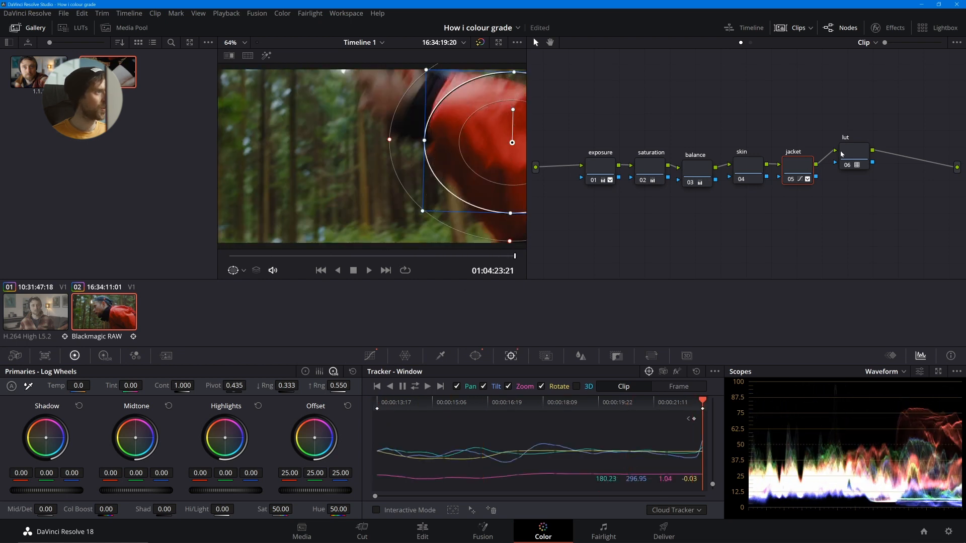
- Make room before the lut node and insert a serial node after the jacket node
drag(850, 155, 881, 162)
click(807, 172)
key(alt+s)
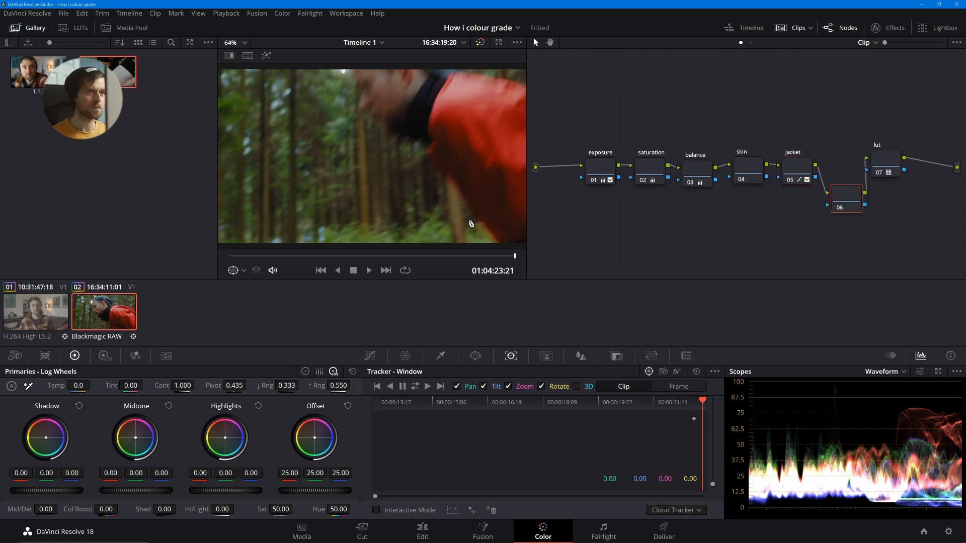
- Examine the tracked jacket window and its grade at several points of the forest clip, including full screen
click(373, 257)
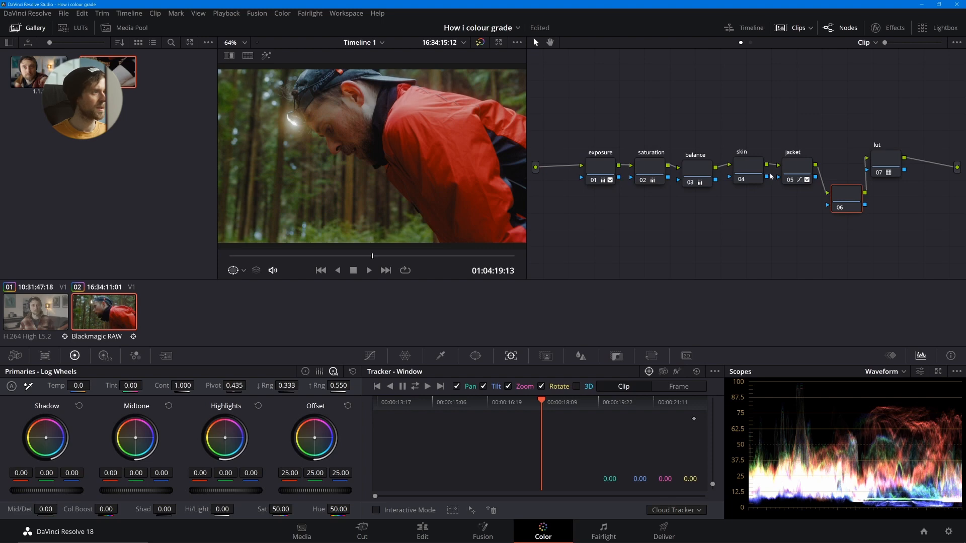
key(ctrl+f)
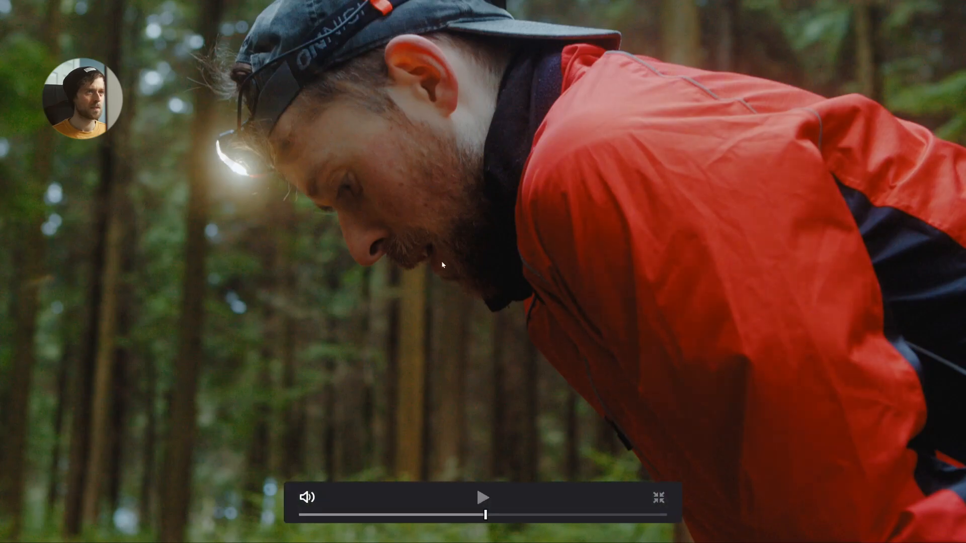
key(Escape)
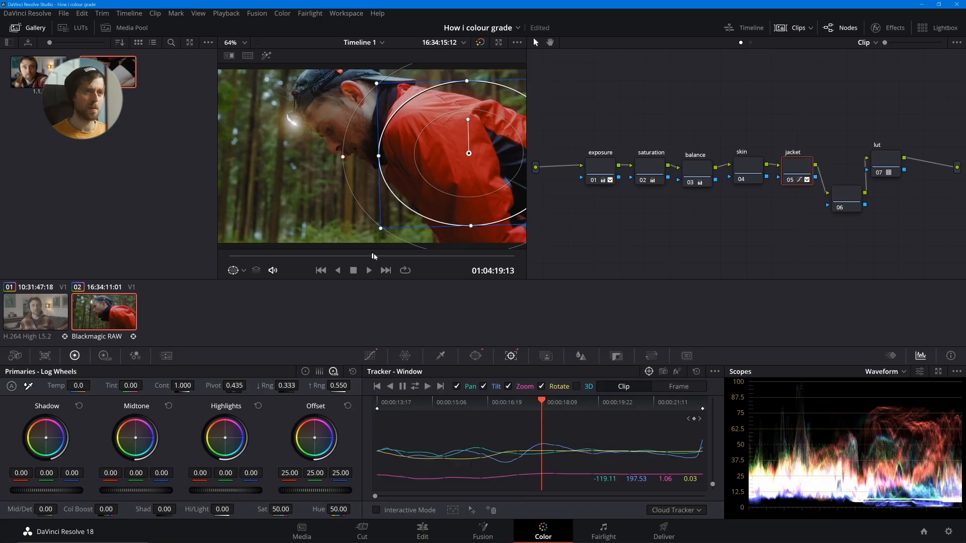
drag(374, 256, 530, 275)
key(ctrl+f)
key(Escape)
click(403, 255)
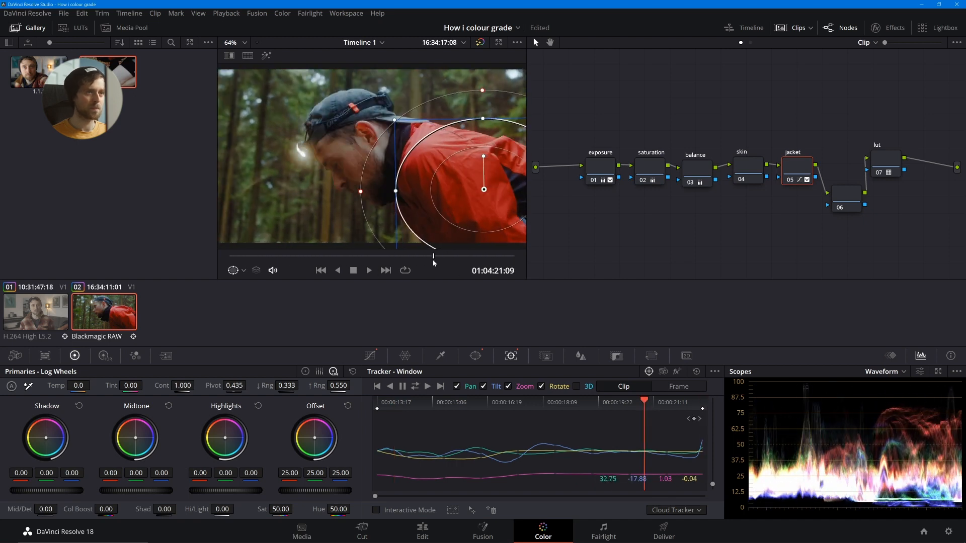
drag(402, 258, 389, 257)
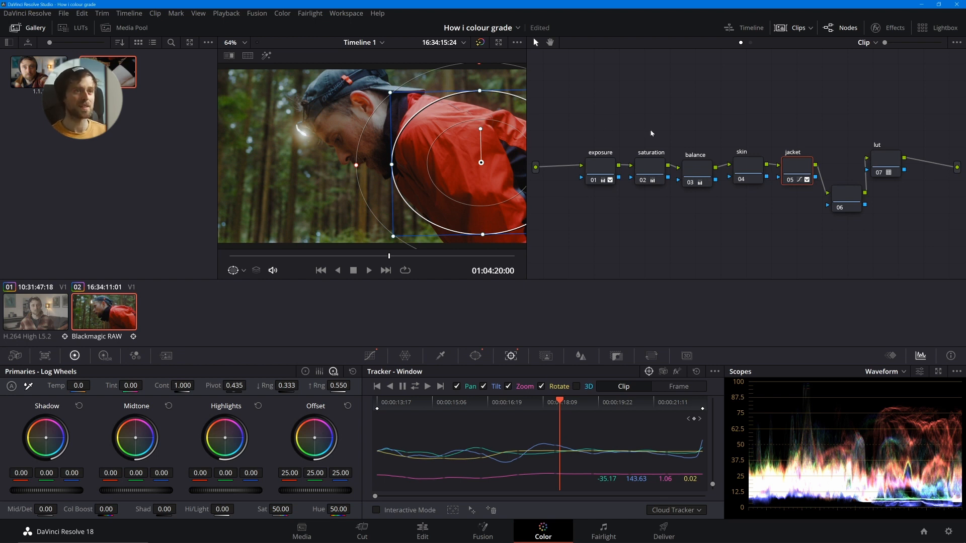
- Add a layer node in parallel with the jacket node and arrange it beneath the jacket node, clear of the layer mixer and serial node
drag(829, 191, 804, 218)
click(754, 170)
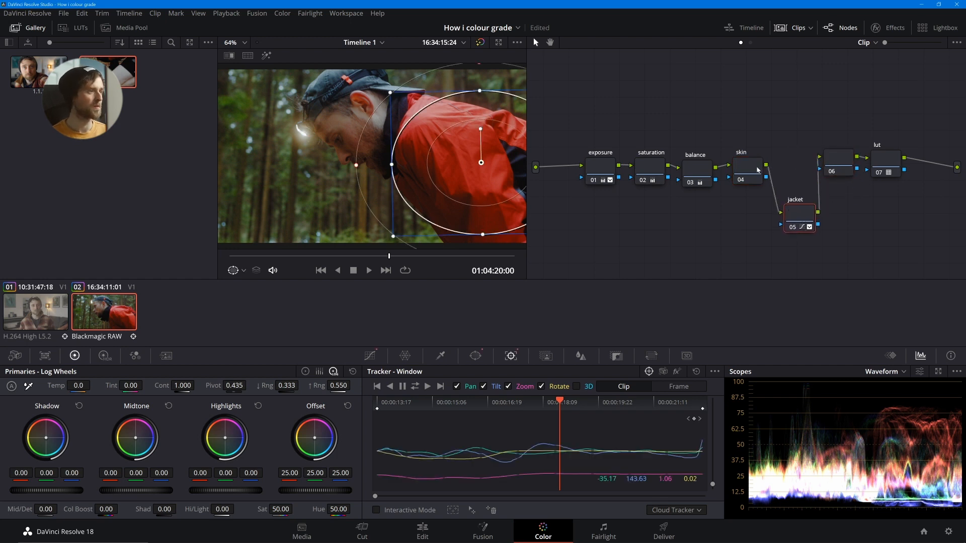
key(alt+l)
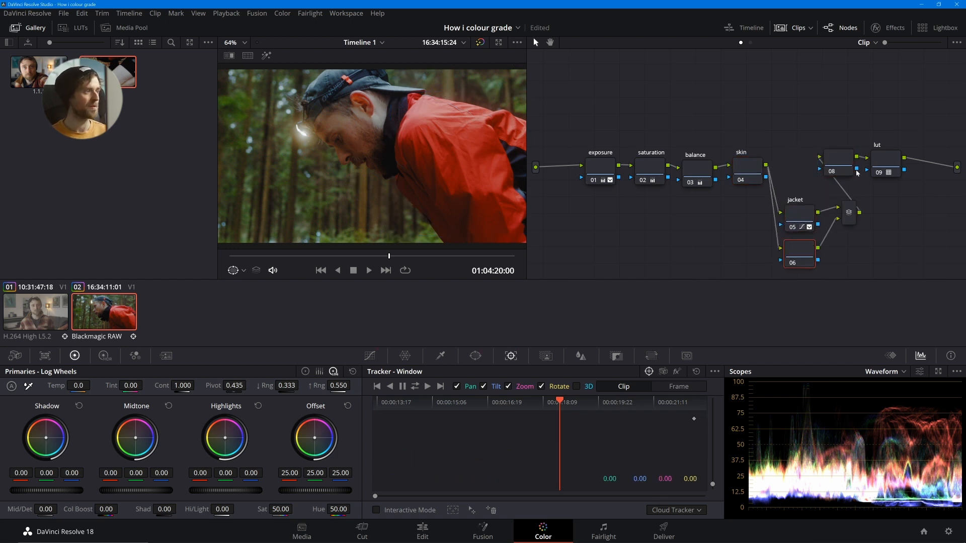
drag(845, 164, 847, 138)
drag(802, 219, 799, 177)
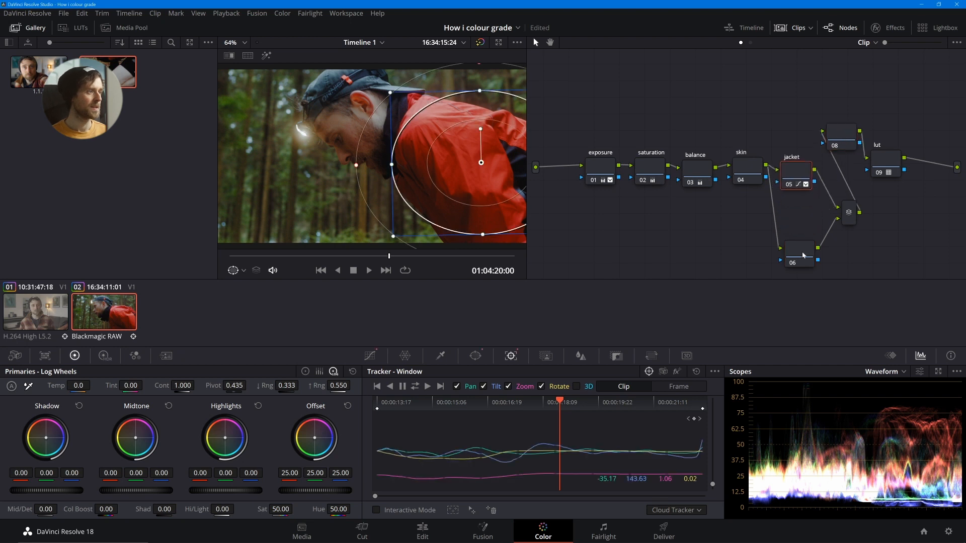
drag(803, 257, 798, 222)
- Add a soft circular window around the face on the new layer node at the clip start, about Size 41.3 with Soft 1 7.1
click(475, 356)
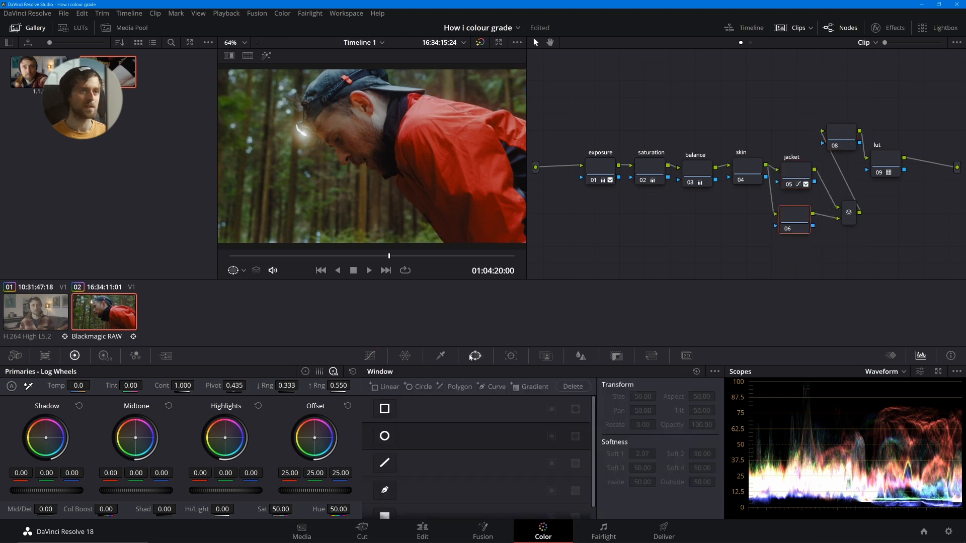
drag(242, 255, 220, 261)
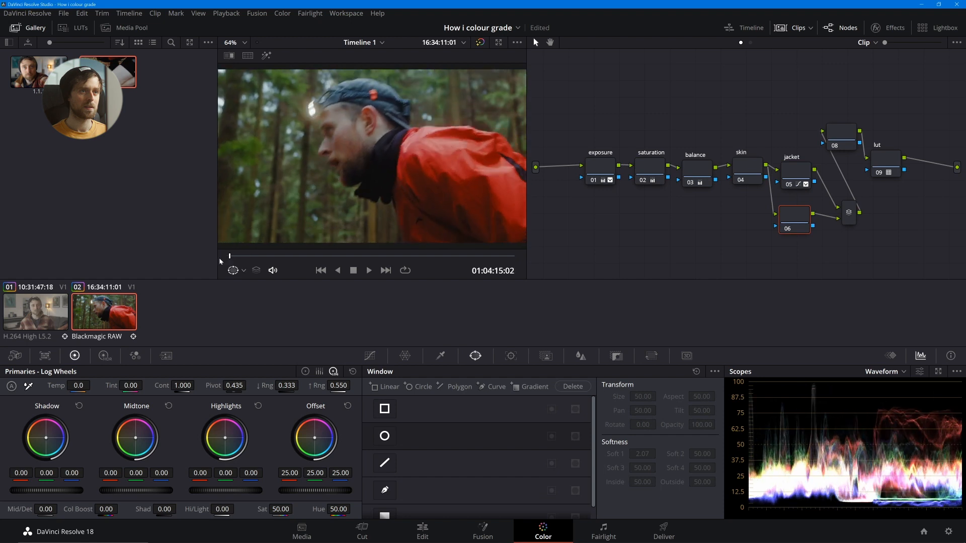
click(384, 436)
drag(373, 163, 356, 146)
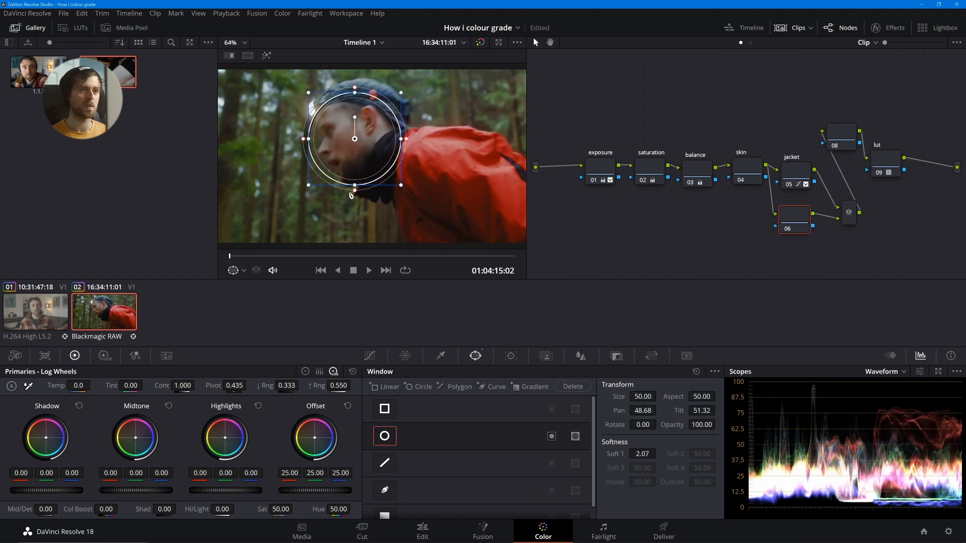
drag(351, 193, 355, 197)
drag(307, 138, 318, 140)
drag(356, 93, 355, 101)
drag(307, 141, 347, 132)
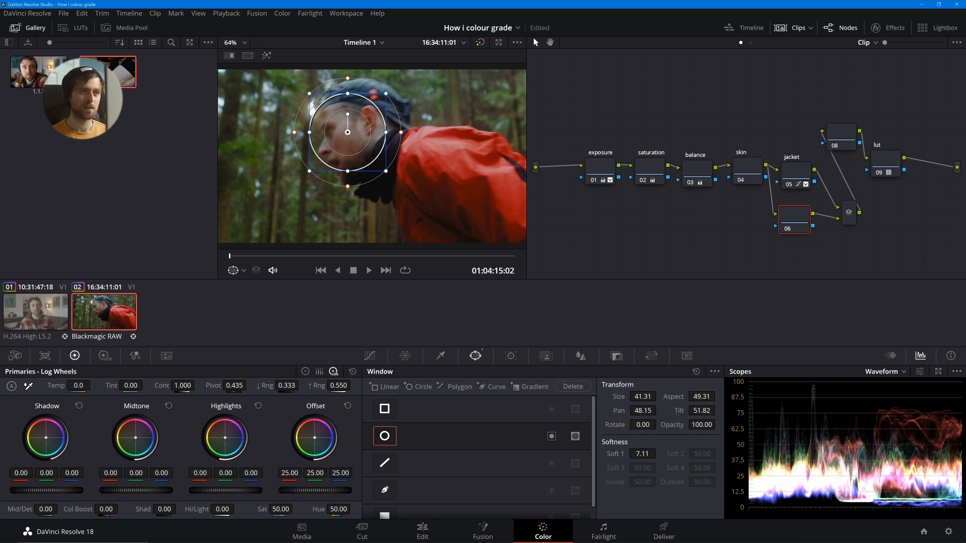
- Adjust the face on the layer node with Contrast 1.118, Offset 27.10, Shadows -8.00 and Saturation 52.20
drag(182, 385, 198, 385)
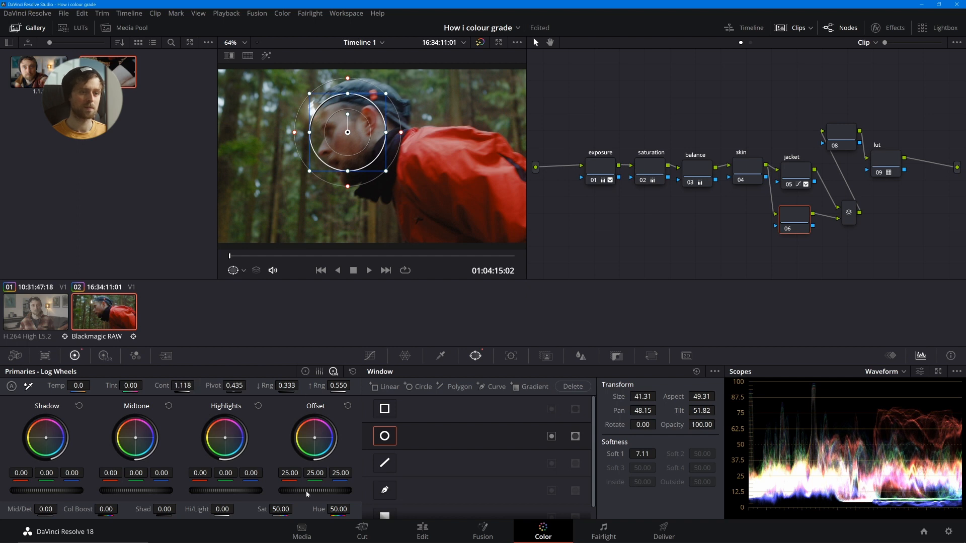
drag(307, 495, 319, 496)
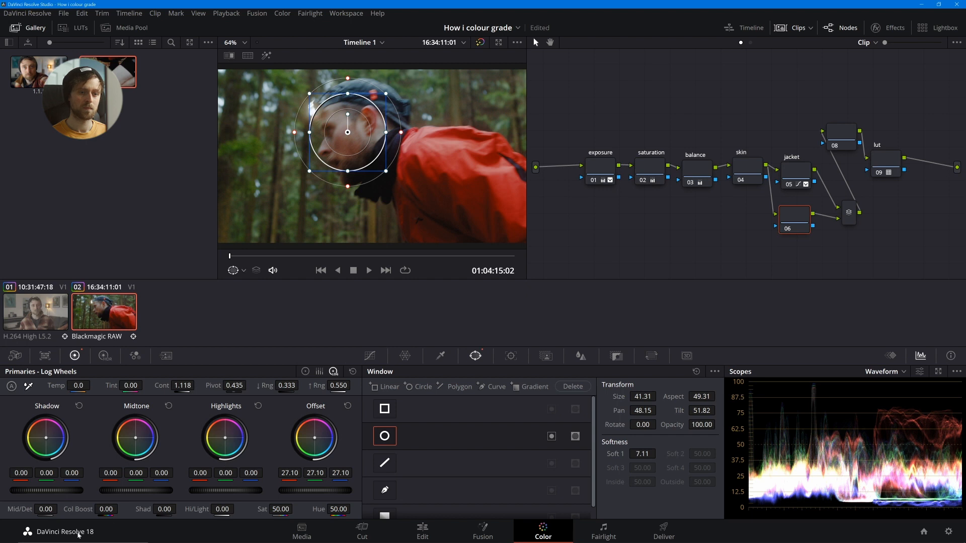
drag(168, 510, 158, 509)
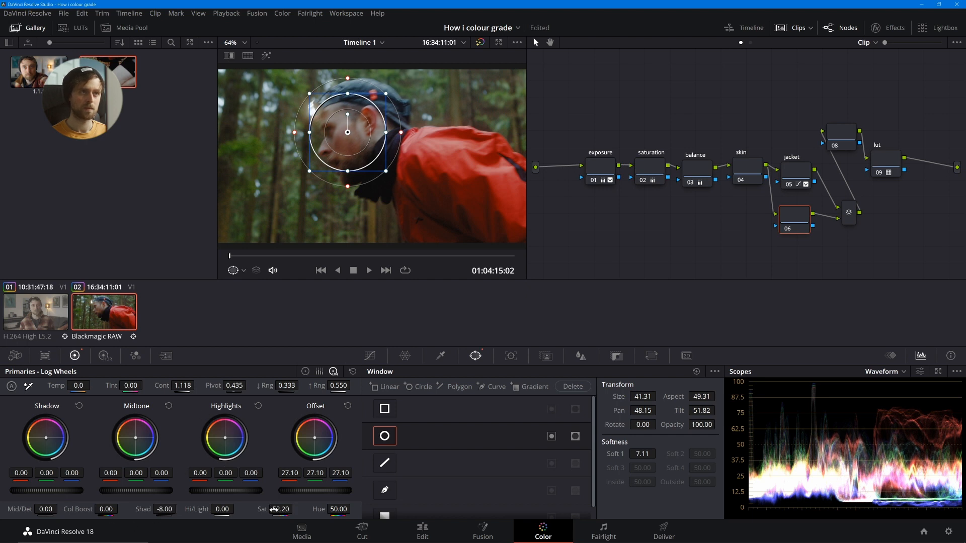
- Lower the face's magentas slightly on the Hue Vs Sat curve and reduce its reds to Saturation 0.89
click(371, 356)
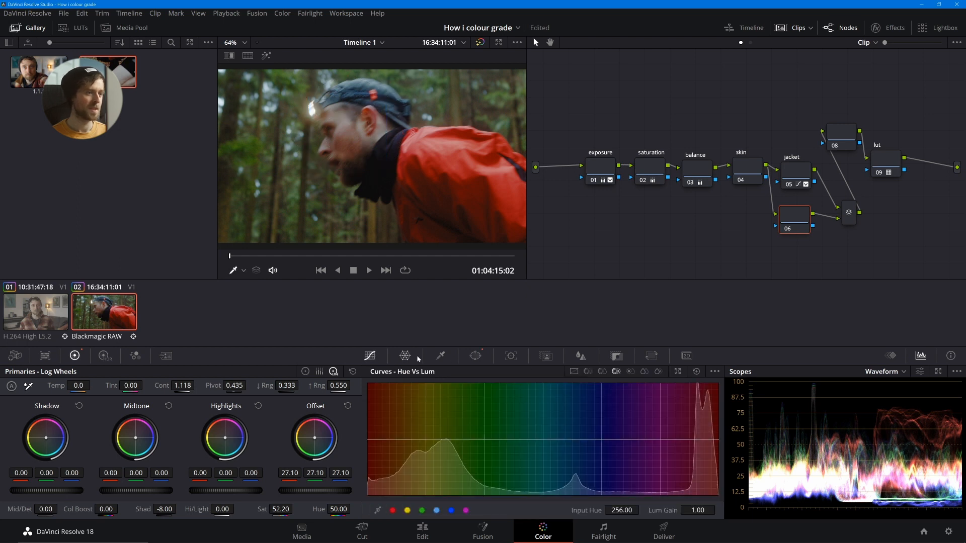
click(601, 372)
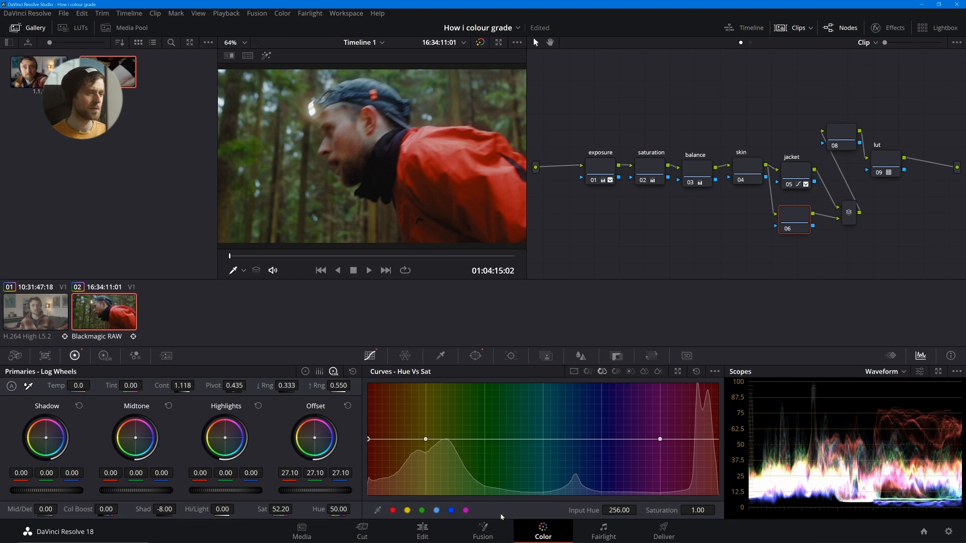
click(464, 512)
drag(660, 439, 659, 449)
mouse_move(367, 440)
mouse_down()
mouse_move(373, 474)
mouse_move(370, 446)
mouse_up()
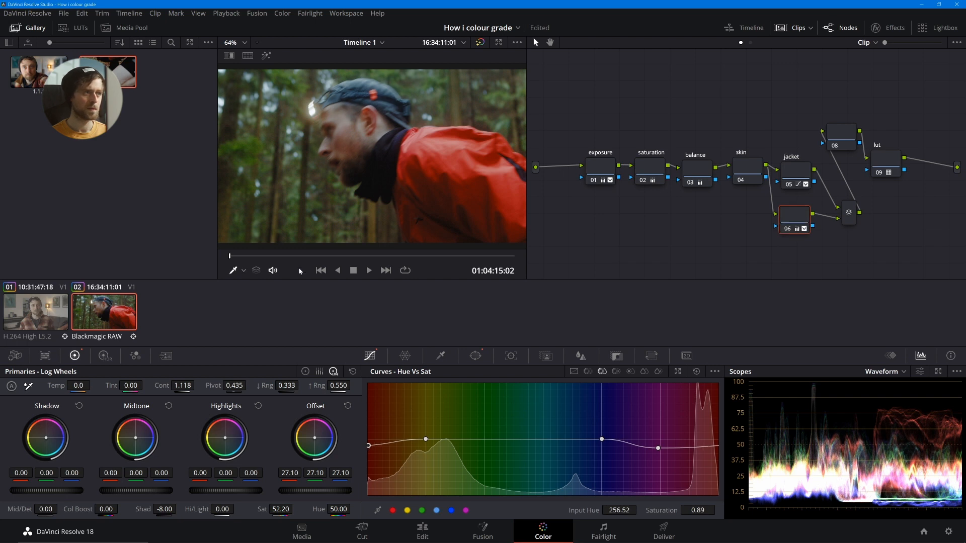
- Track the face window forward through the clip and check the result full screen near the end of the clip
click(476, 356)
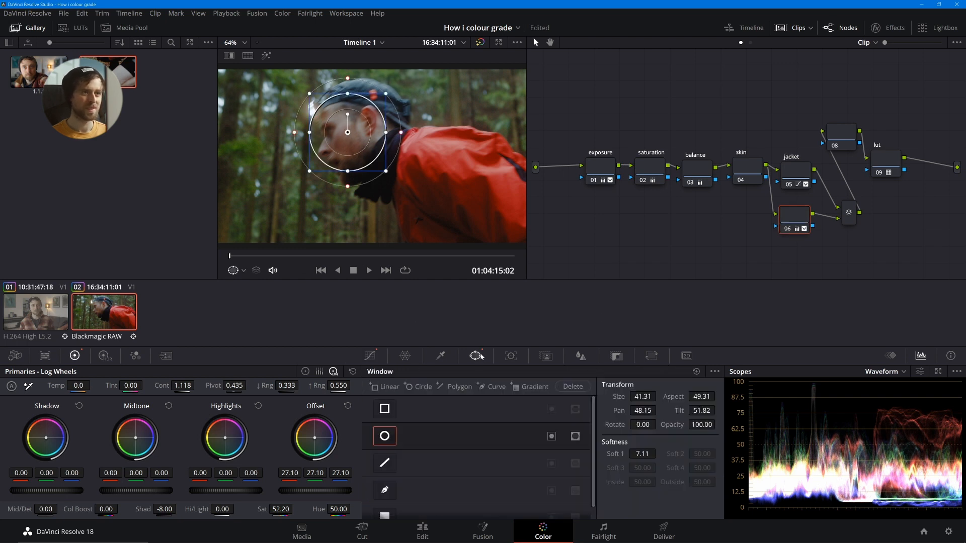
click(511, 355)
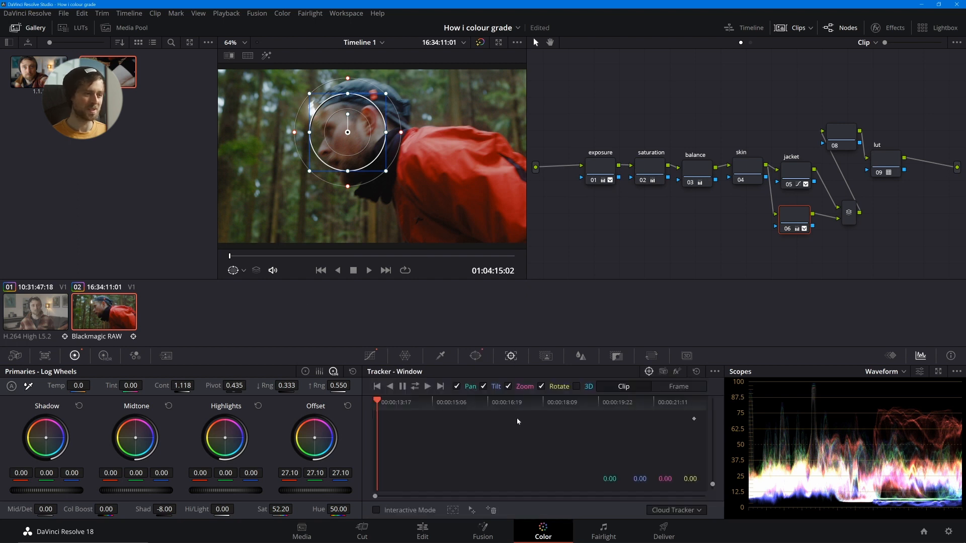
click(427, 386)
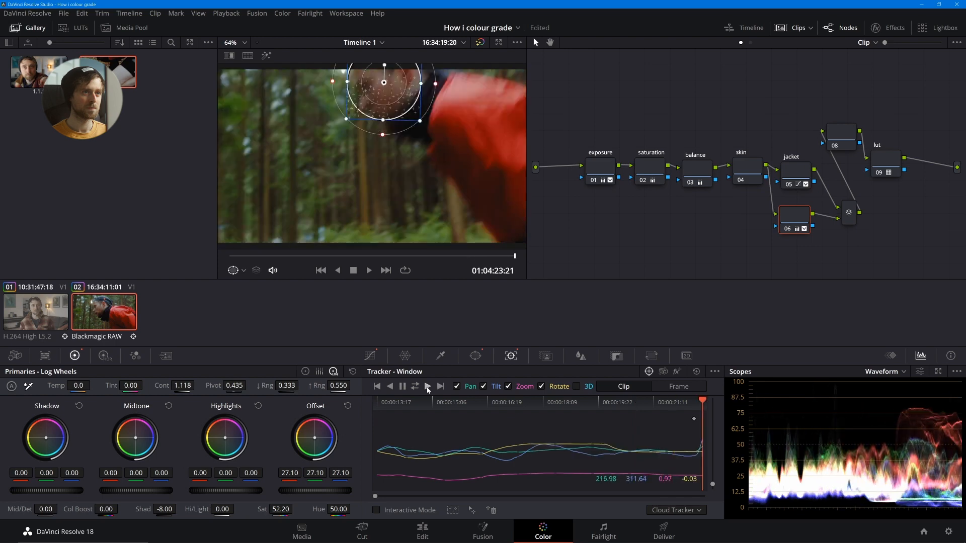
drag(474, 256, 464, 257)
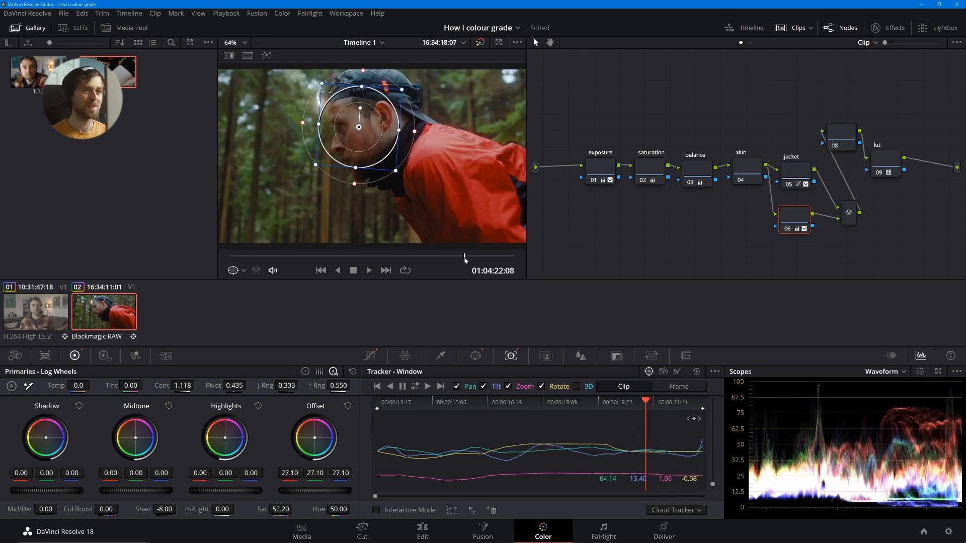
key(ctrl+f)
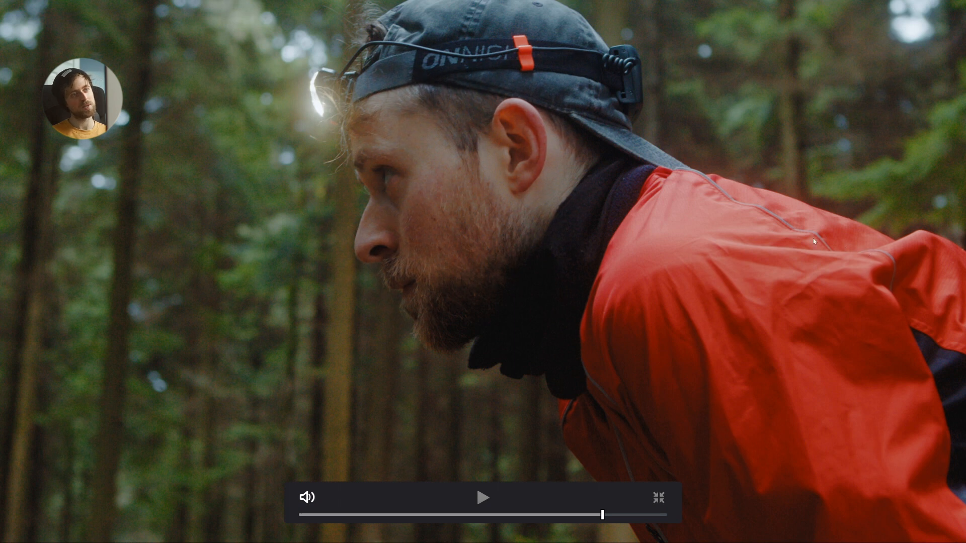
key(Escape)
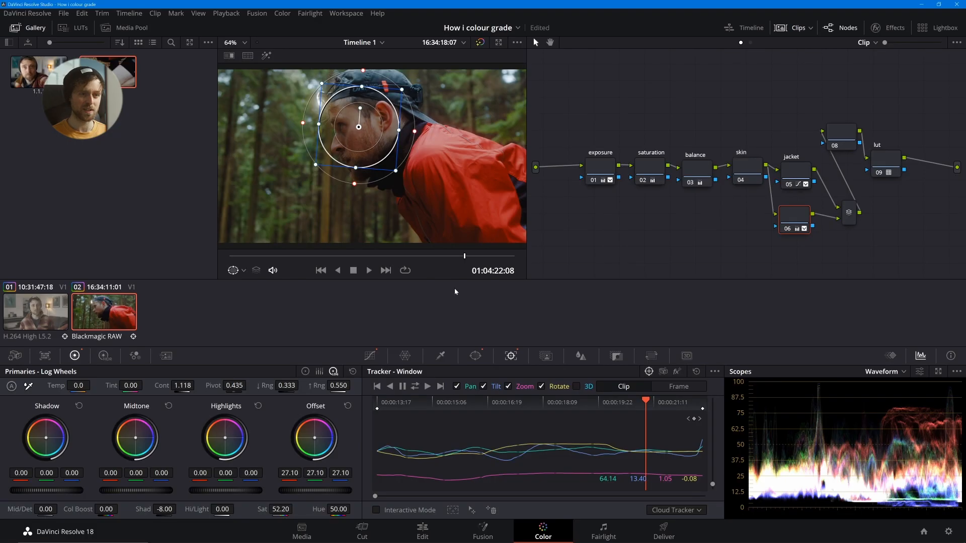
- Strengthen the face adjustment with Contrast 1.218 and Offset 29.75
drag(176, 384, 197, 385)
drag(308, 496, 325, 495)
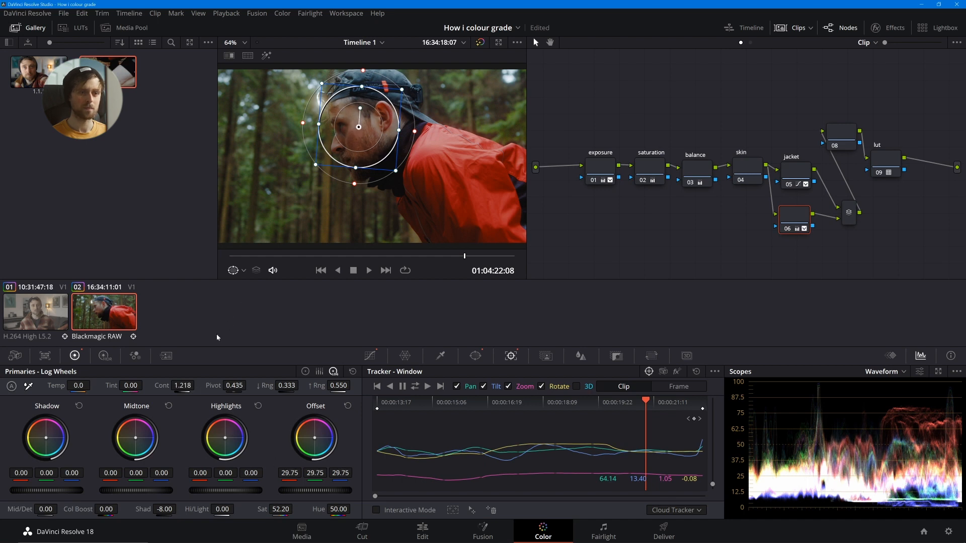
- Set the face node's Contrast to 1.222 and review the adjusted face at several points through the clip
drag(180, 386, 174, 386)
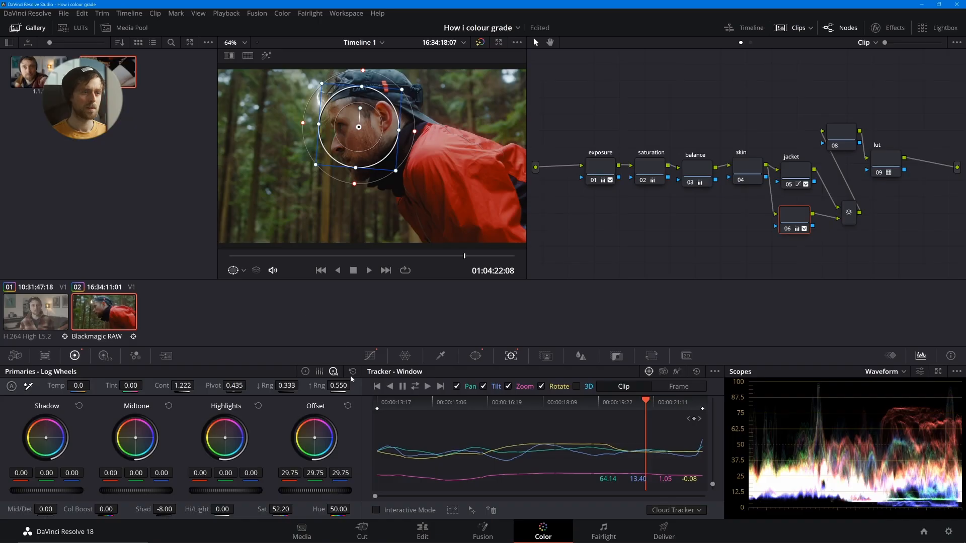
drag(355, 258, 323, 257)
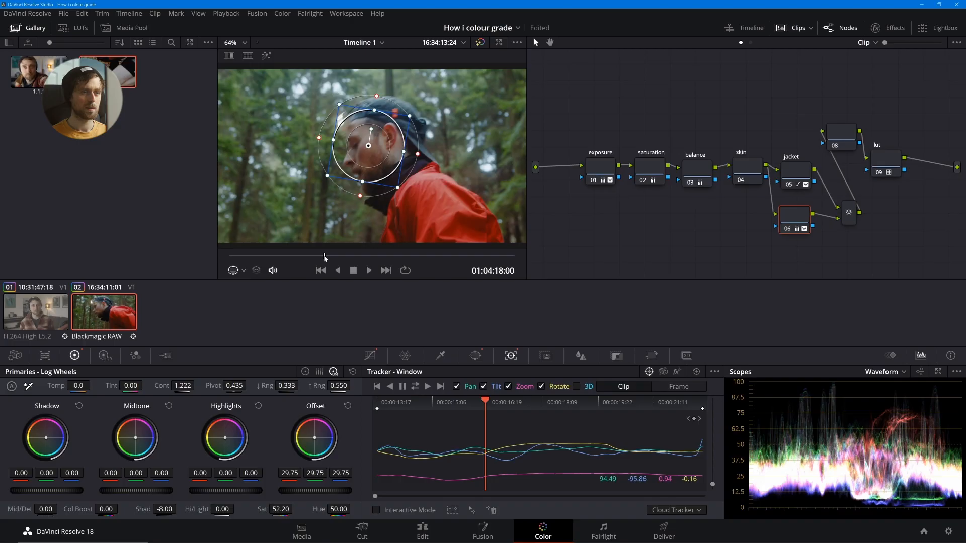
drag(324, 257, 274, 258)
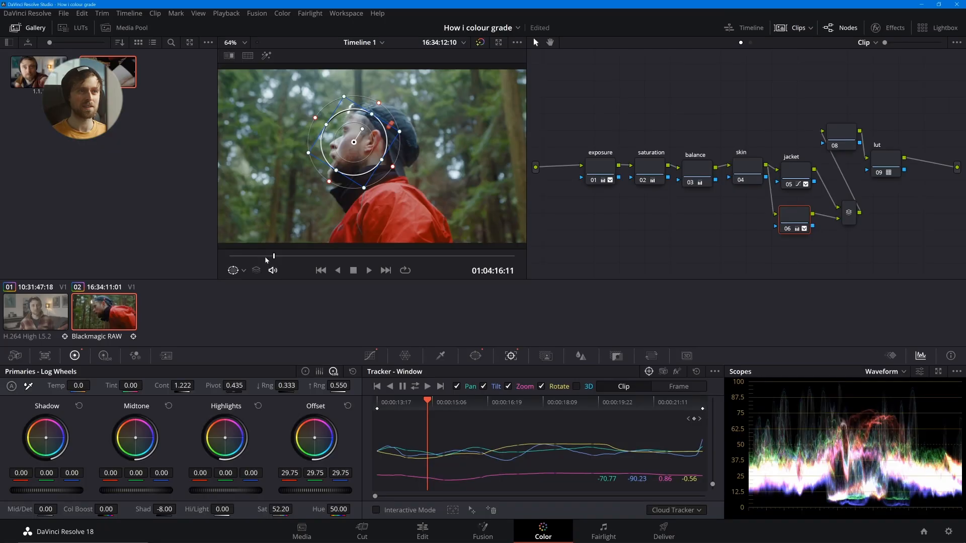
drag(266, 257, 236, 257)
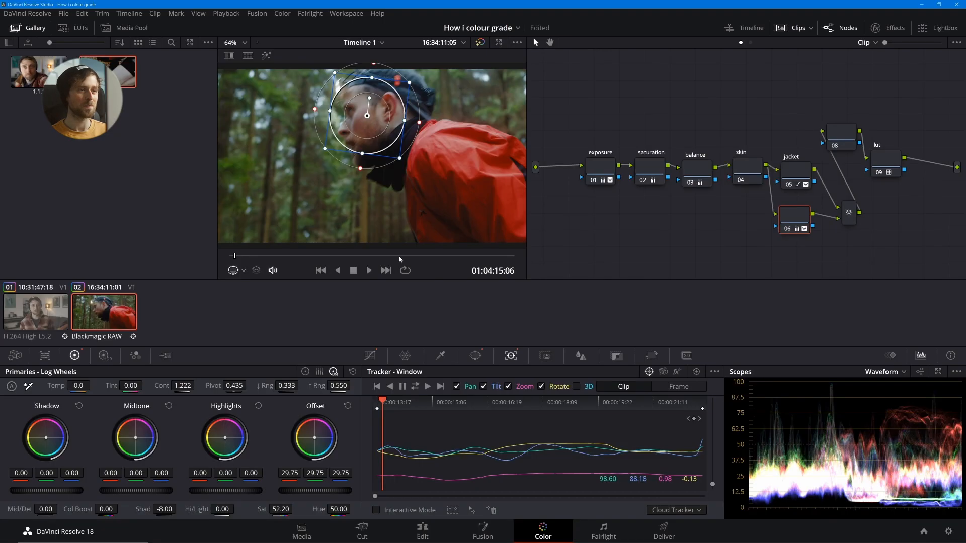
drag(399, 256, 504, 253)
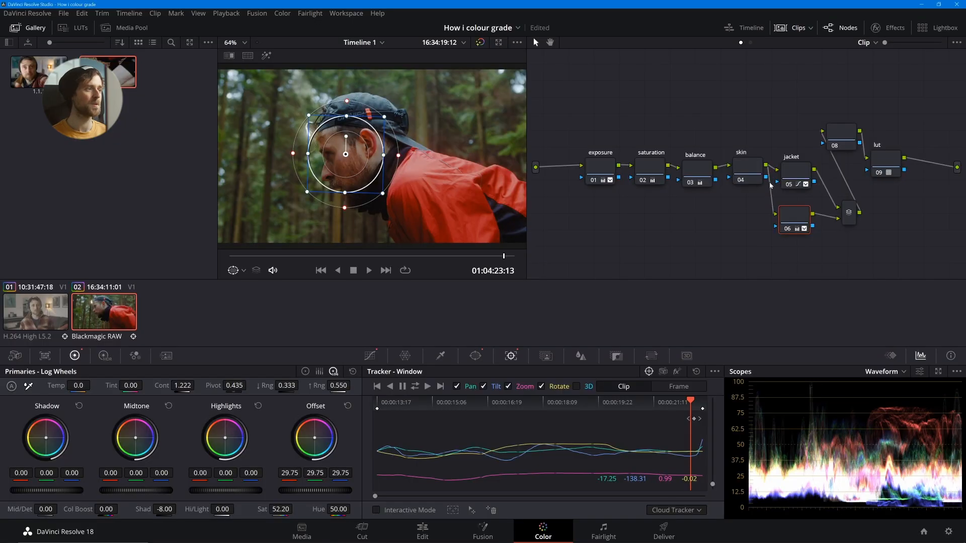
- Add another layer node with an inverted, wide elliptical window around the runner, about Size 54.46 and Aspect 74.31
key(alt+p)
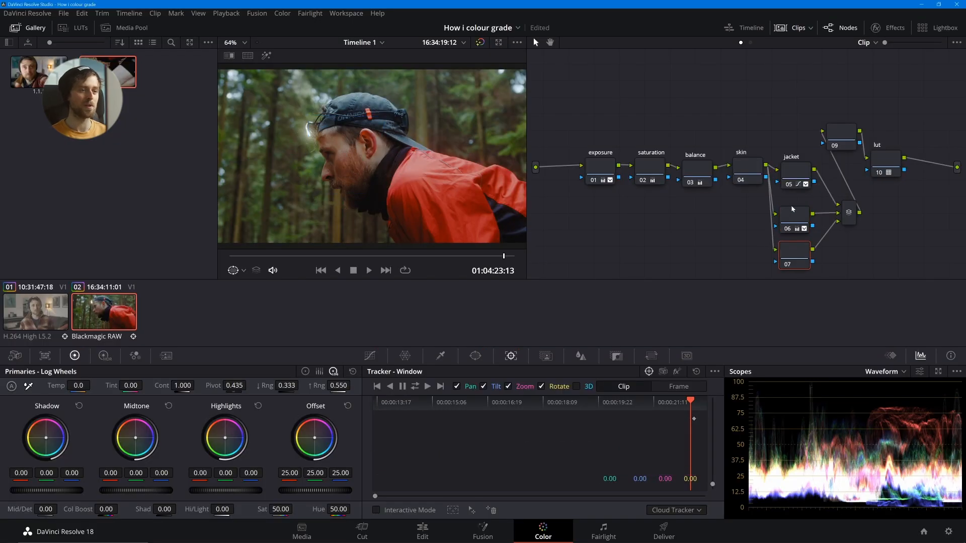
click(475, 356)
click(389, 434)
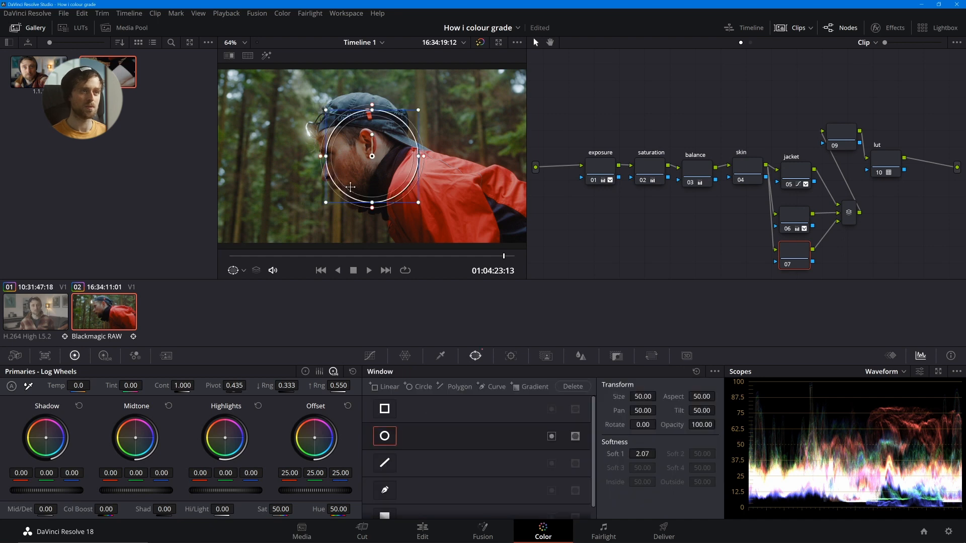
drag(368, 167, 296, 159)
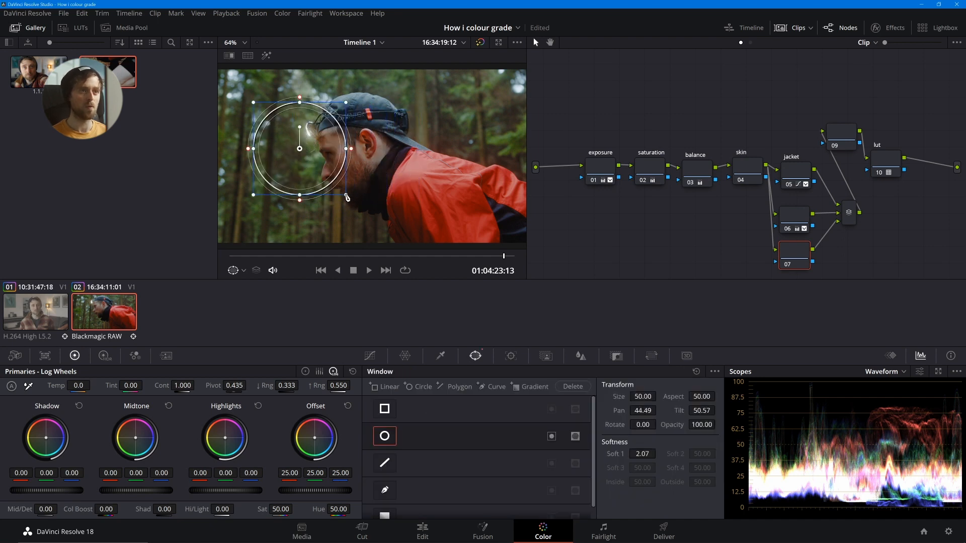
drag(345, 195, 362, 211)
drag(362, 149, 423, 164)
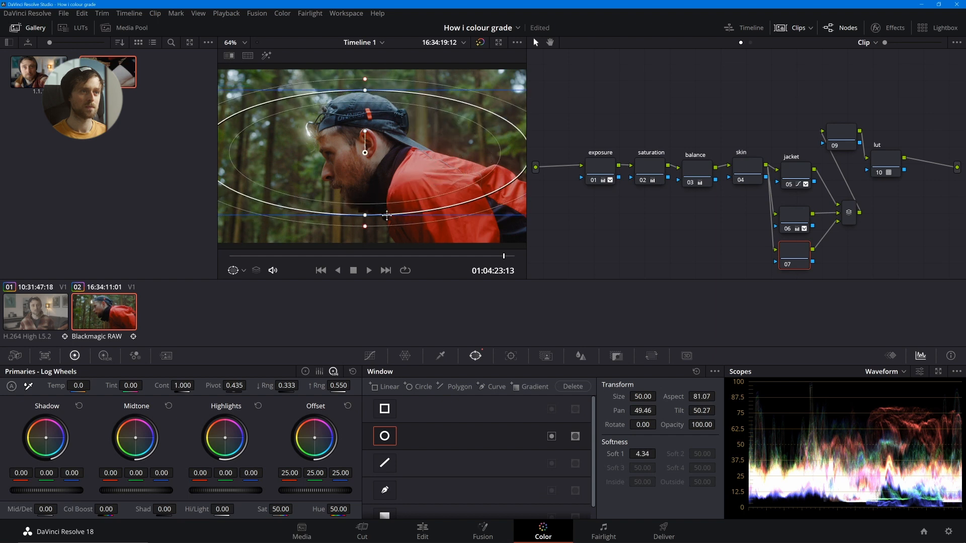
drag(362, 219, 365, 238)
click(552, 437)
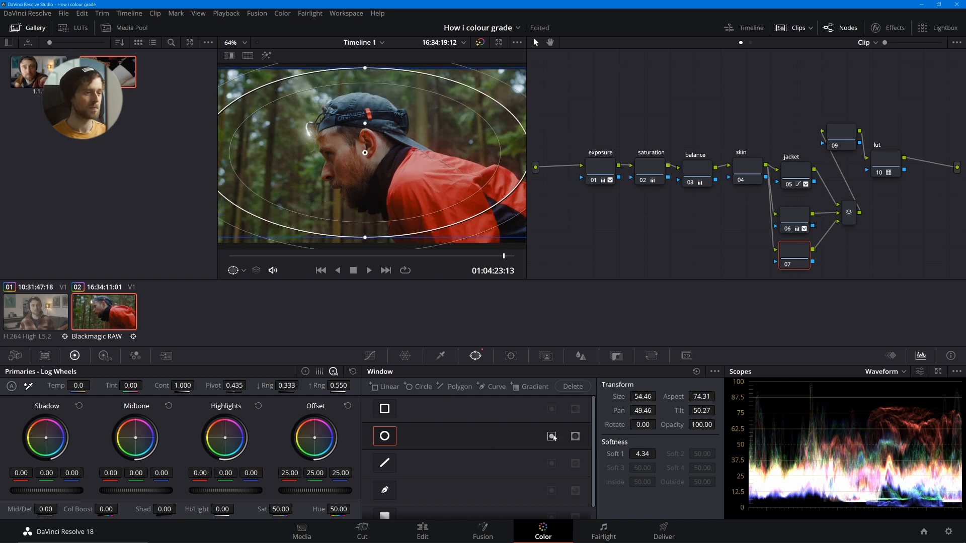
- Darken the area outside the ellipse with Offset 16.90 and set the window's Soft 1 to 5.56
drag(303, 491, 268, 491)
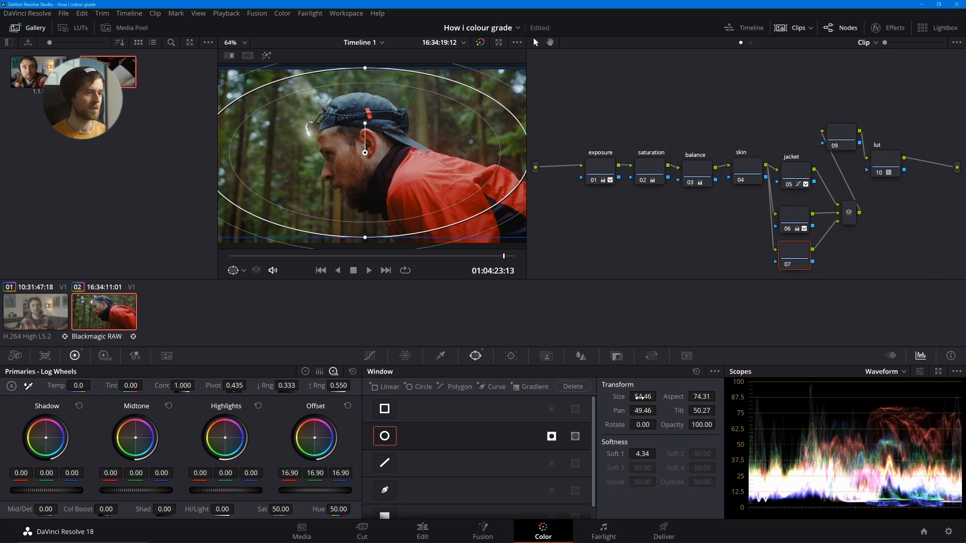
drag(637, 454, 658, 453)
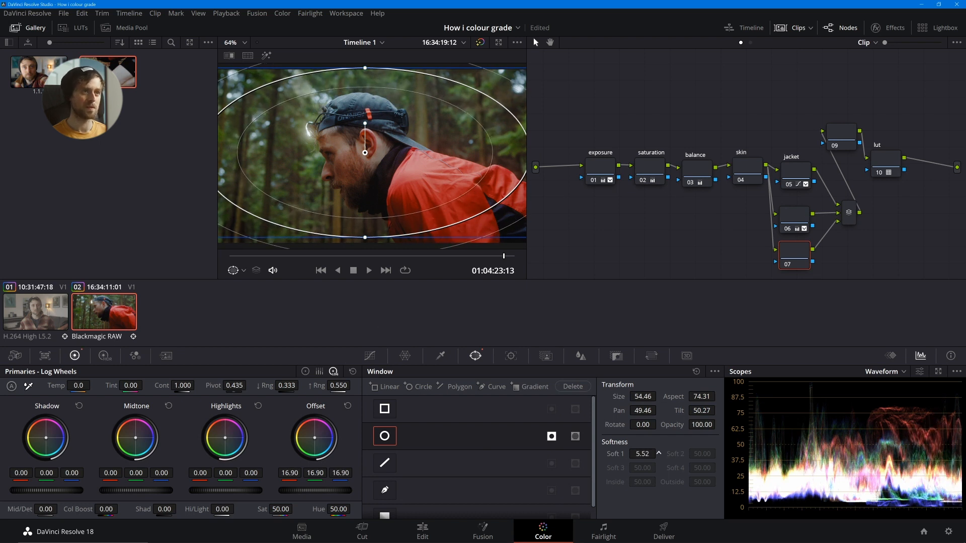
key(ctrl+f)
key(ctrl+f)
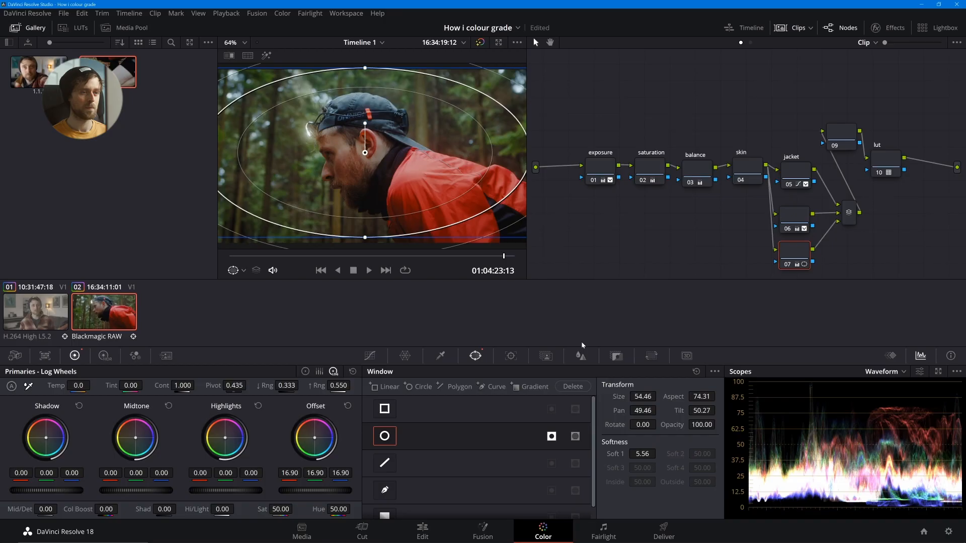
- Play the clip full screen from its start to check the vignette
drag(332, 256, 224, 266)
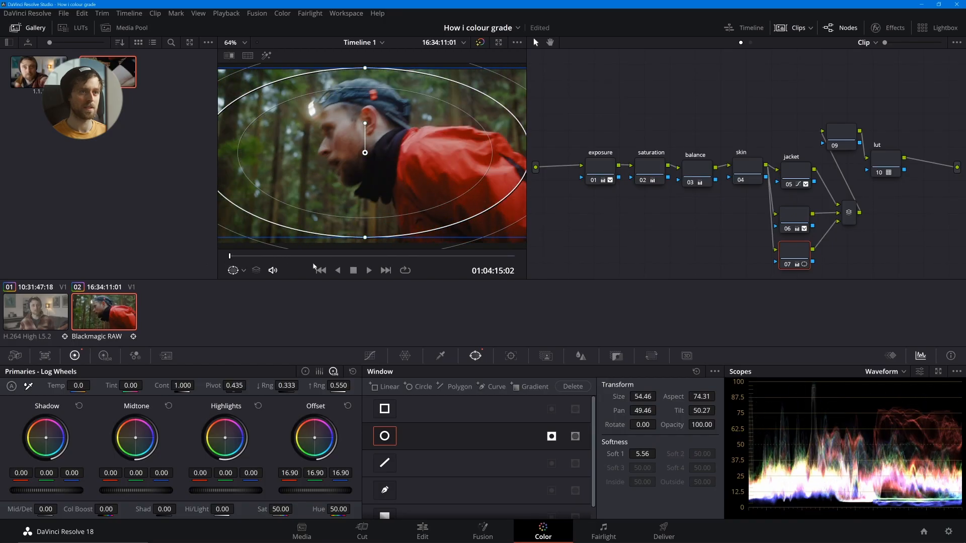
key(ctrl+f)
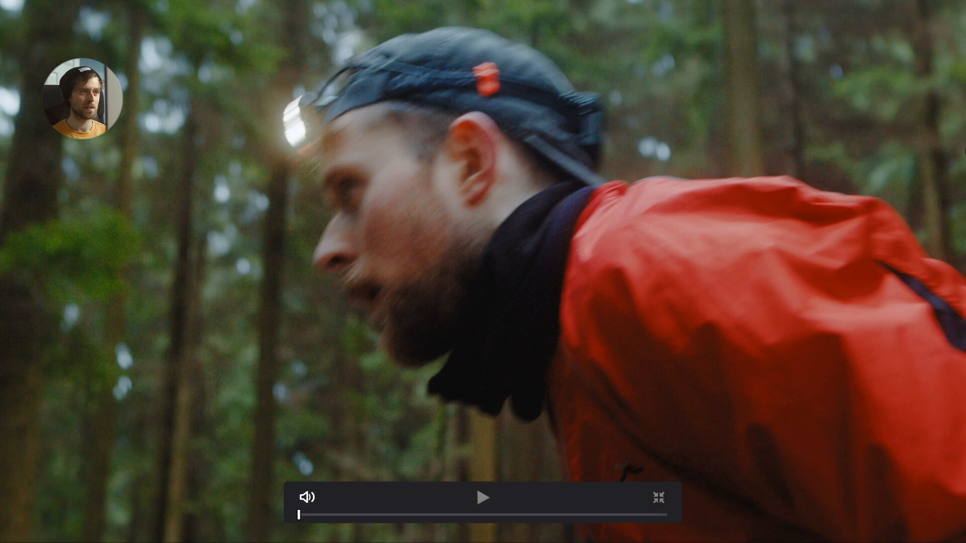
key(space)
key(space)
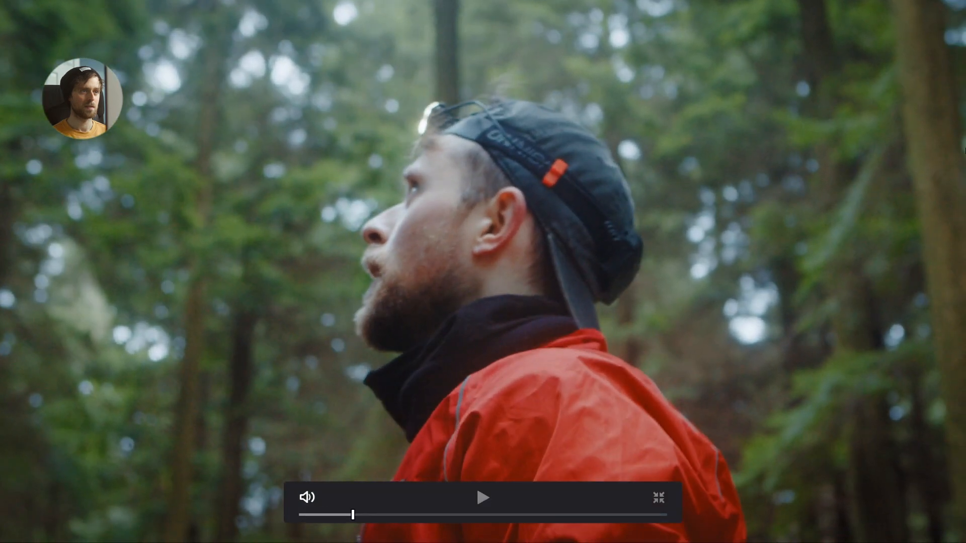
key(space)
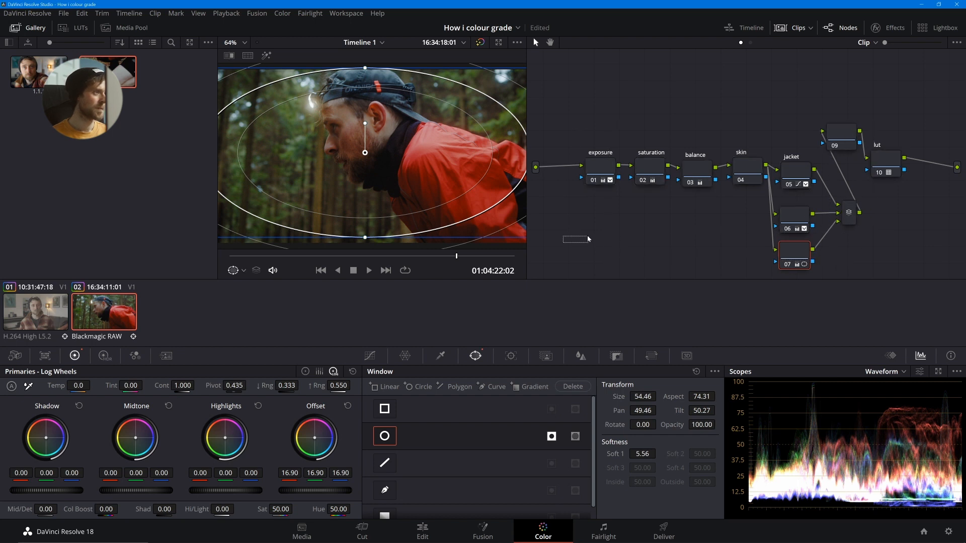
- Rearrange the node graph, moving the correction nodes higher and the unlabelled node below the layer mixer, ahead of the lut node
drag(589, 239, 861, 157)
drag(609, 167, 589, 98)
drag(848, 136, 844, 210)
drag(886, 184, 912, 199)
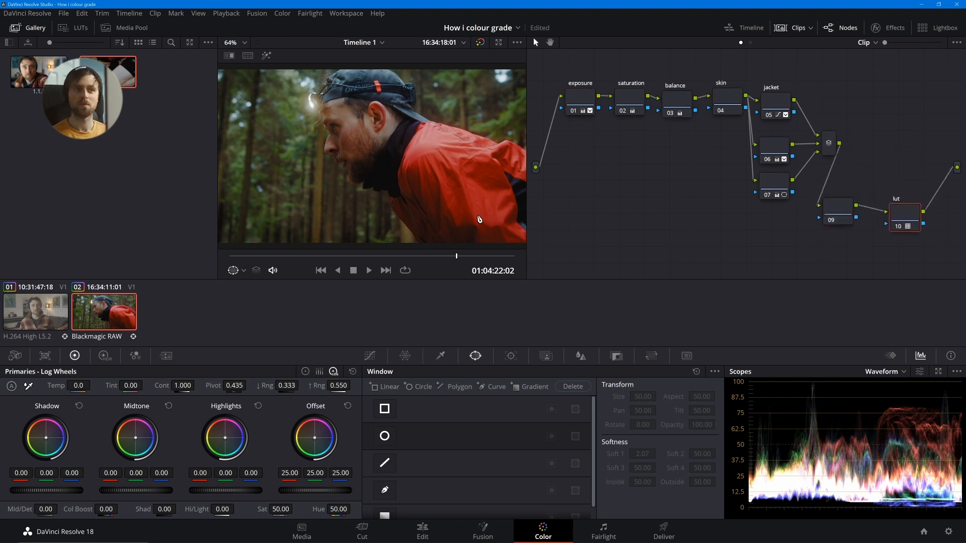
click(474, 257)
drag(831, 212, 839, 207)
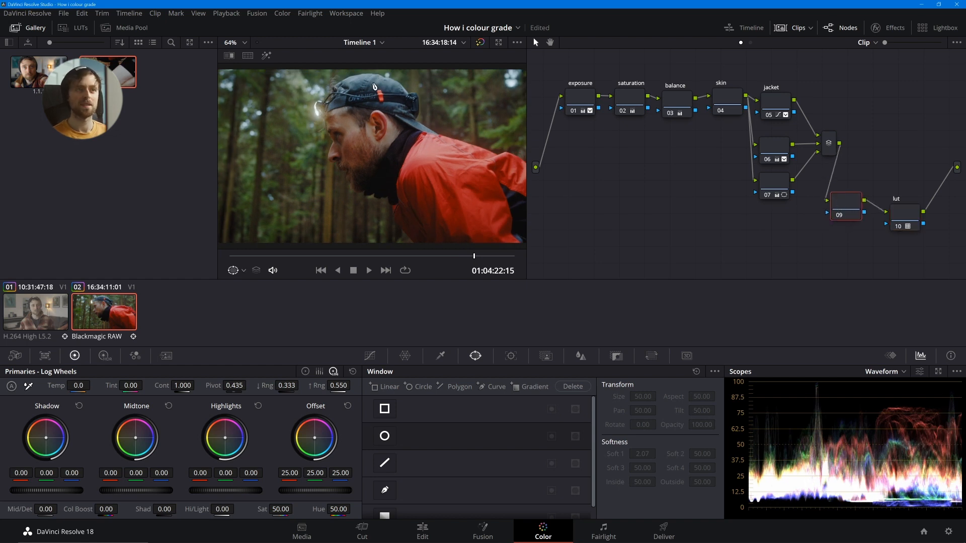
- On the node before the LUT, sample the cap's blue for the Hue Vs Sat curve and reduce its Saturation to 0.43
key(ctrl+f)
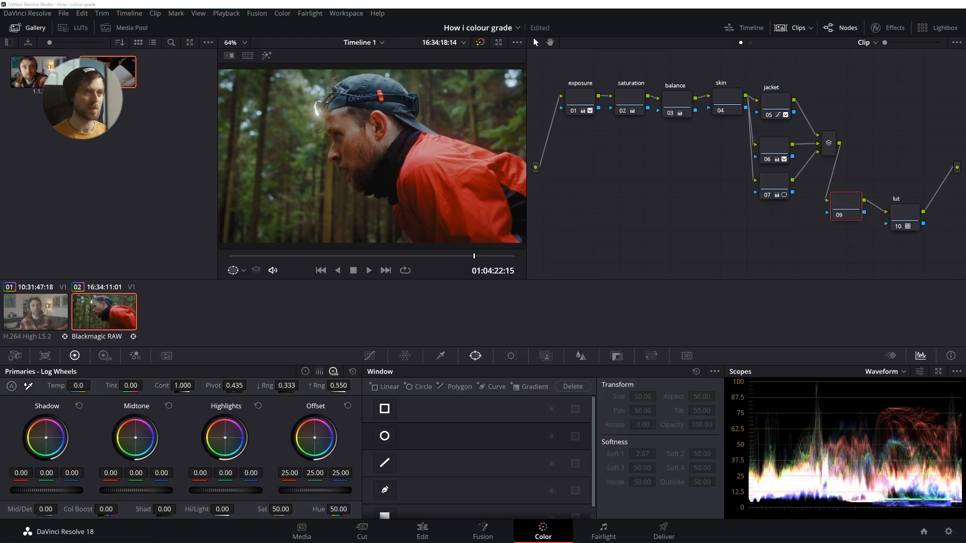
key(ctrl+f)
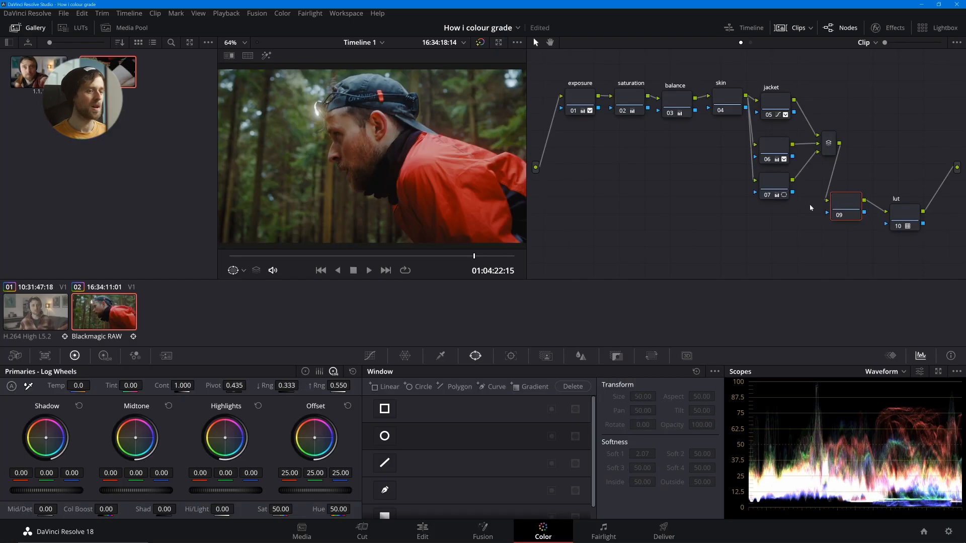
click(370, 356)
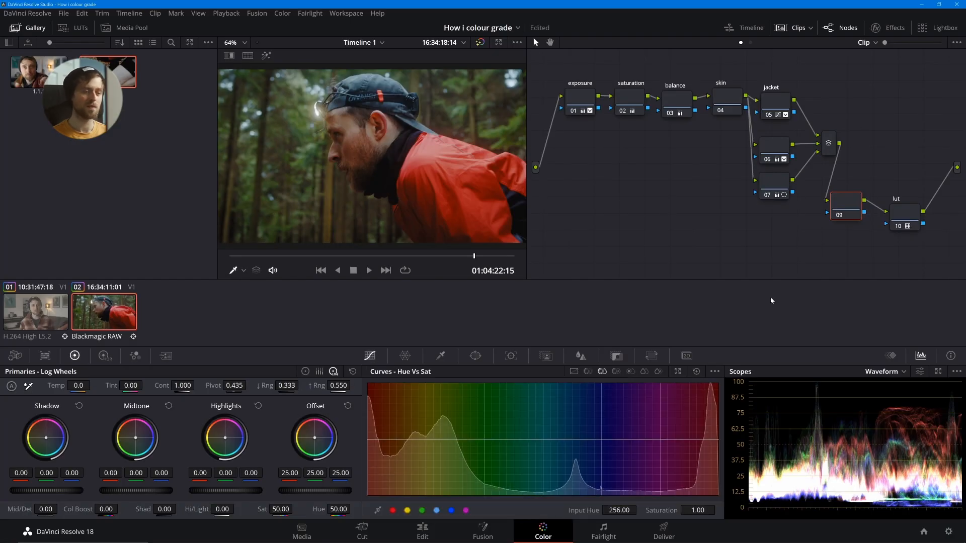
click(378, 510)
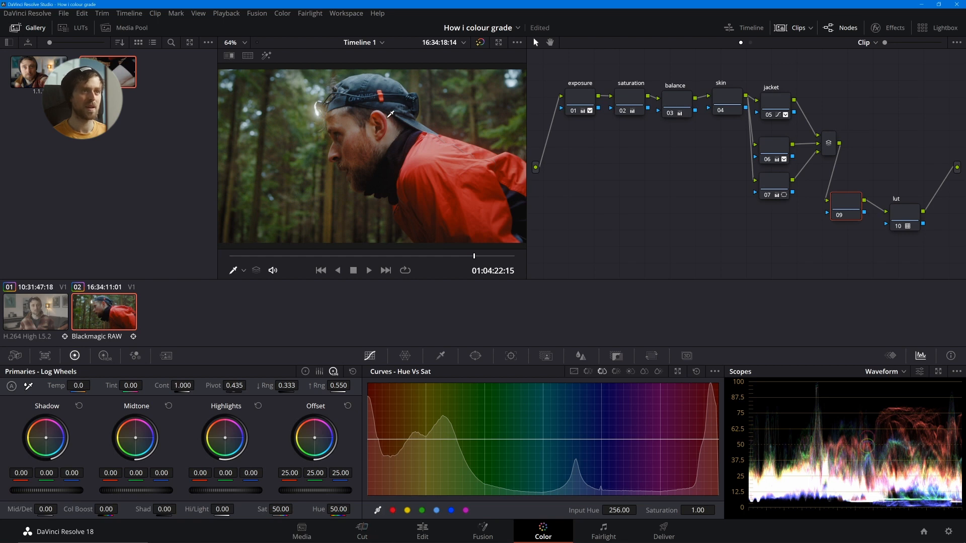
click(397, 104)
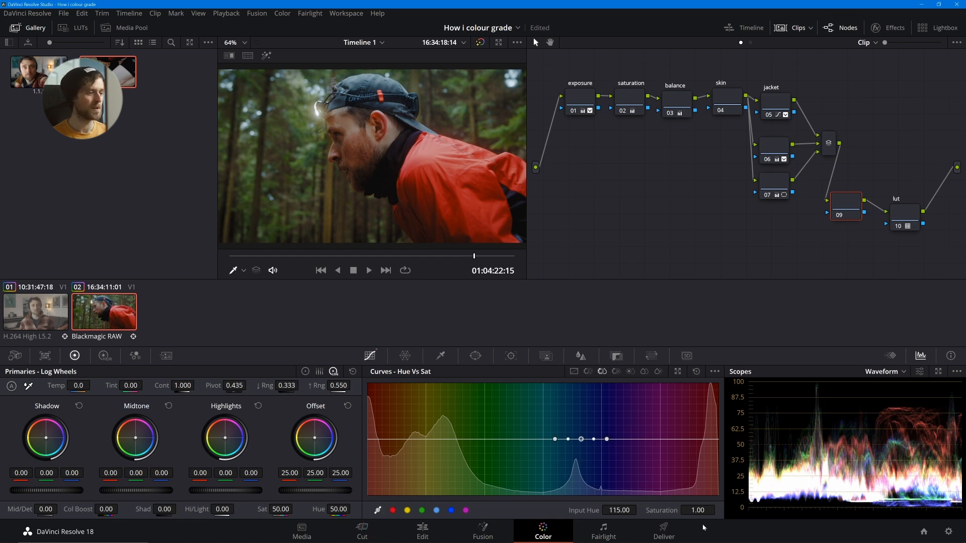
drag(698, 510, 657, 510)
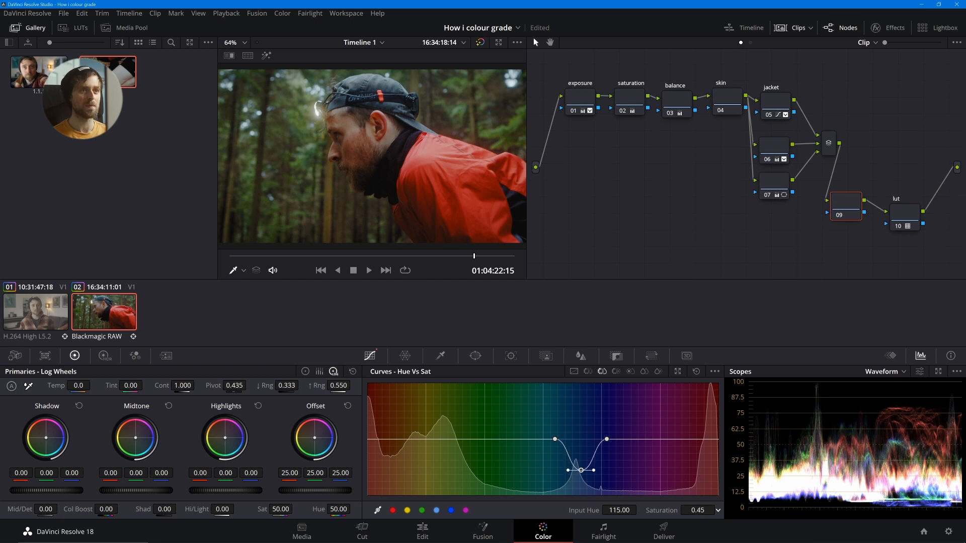
- Fine-tune the cap blue's Saturation to 0.44 on the Hue Vs Sat curve, checking the image full screen
key(ctrl+f)
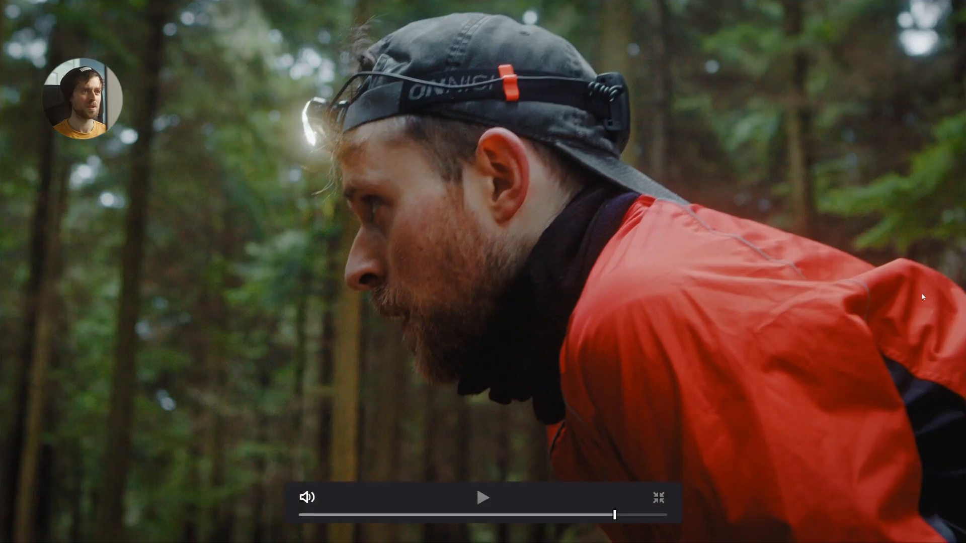
key(ctrl+f)
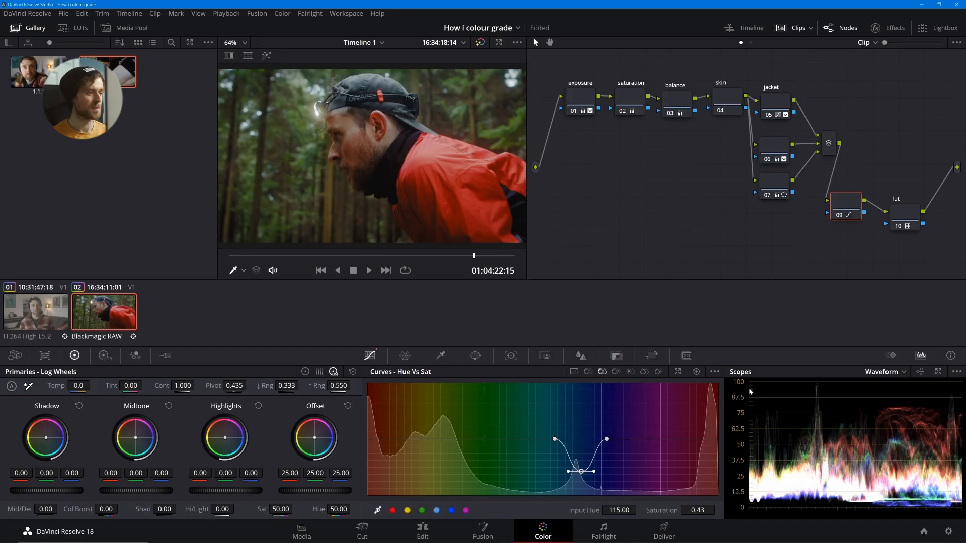
drag(680, 513, 685, 513)
key(ctrl+f)
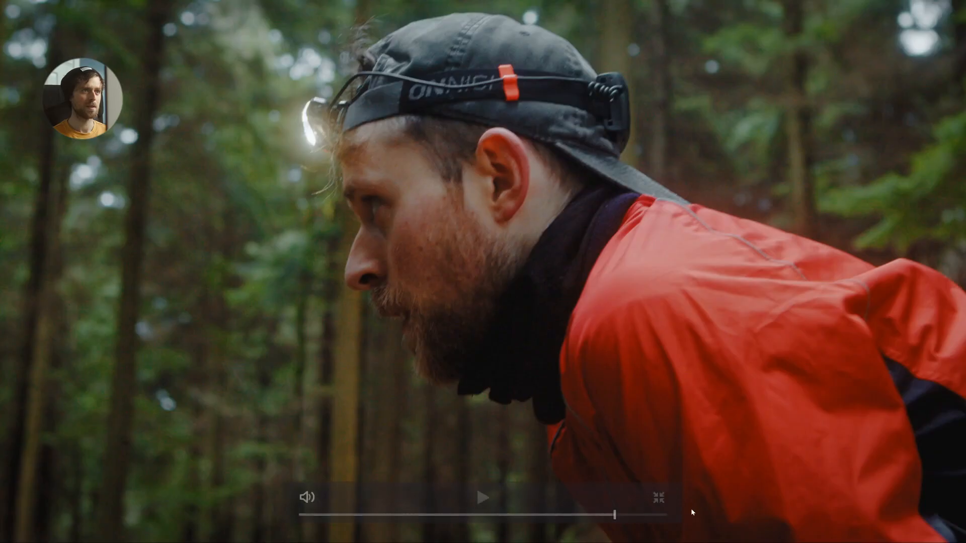
key(ctrl+f)
key(ctrl+f)
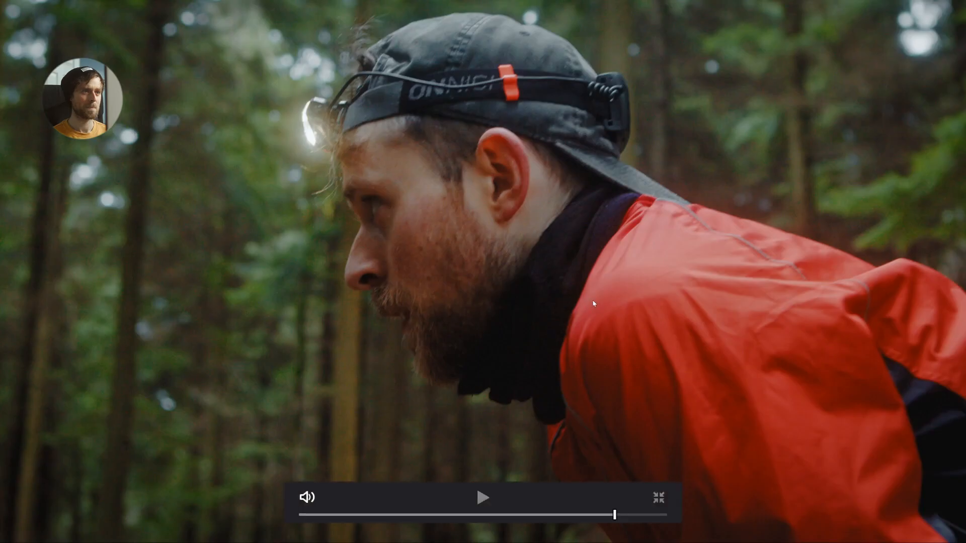
key(ctrl+f)
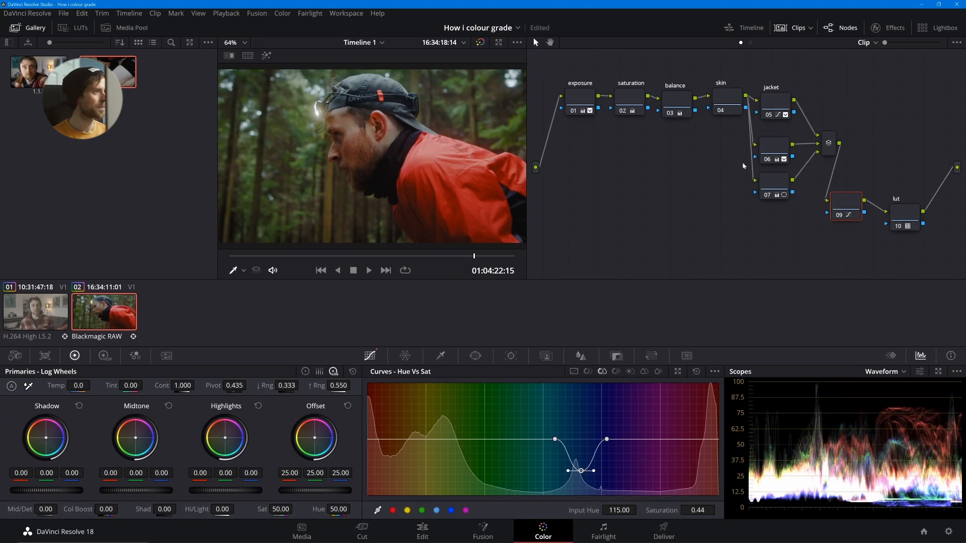
- Spread out the nodes following the layer mixer and add a serial node between the Hue Vs Sat node and the lut node
drag(564, 74, 825, 212)
drag(842, 213, 907, 135)
drag(916, 214, 924, 231)
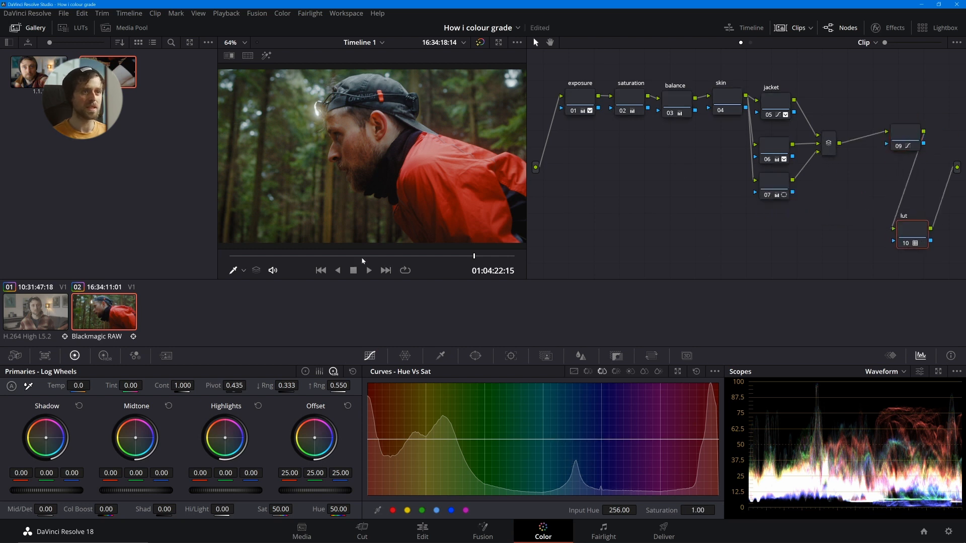
click(310, 256)
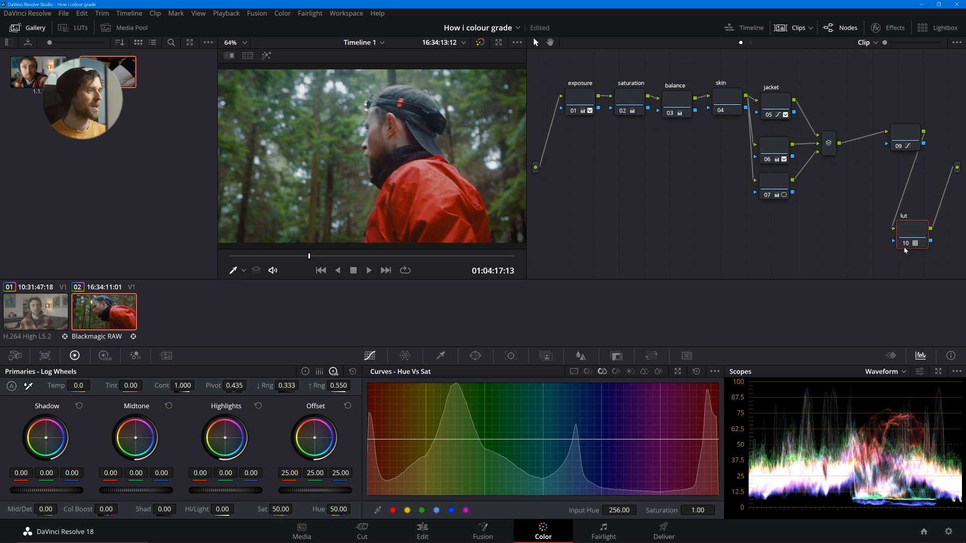
drag(900, 146, 716, 233)
key(alt+s)
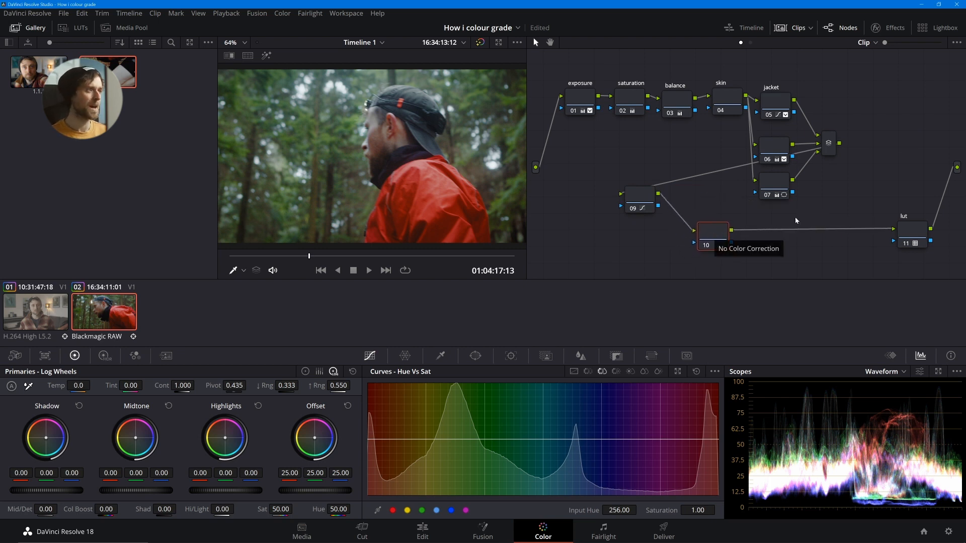
- Find the Noise Reduction effect in the effects library and apply it to the empty node after the Hue Vs Sat node
click(888, 28)
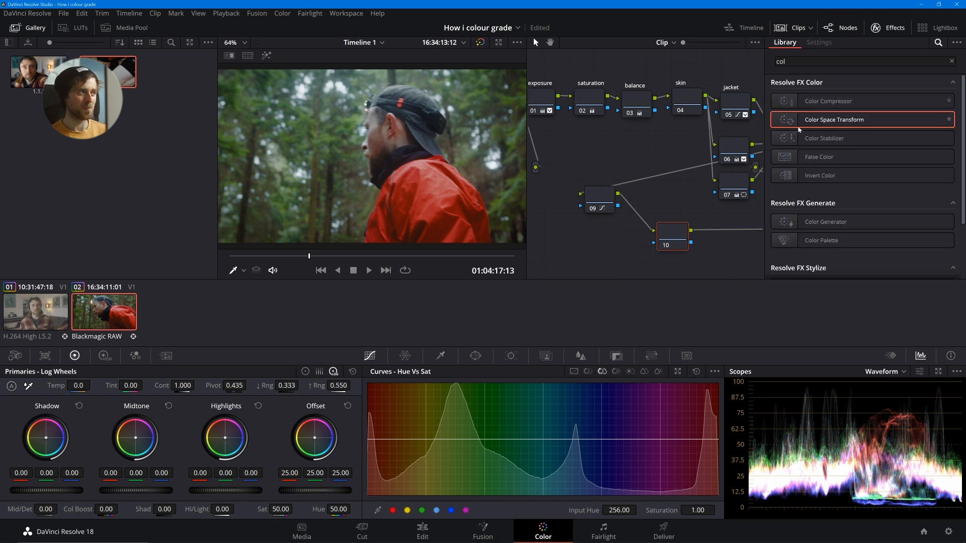
click(814, 61)
text(noise)
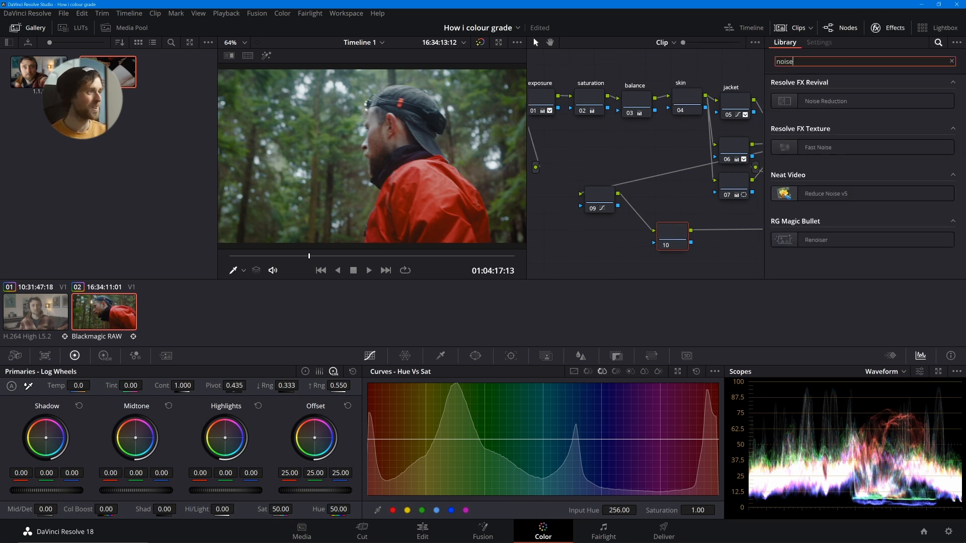
drag(825, 101, 653, 248)
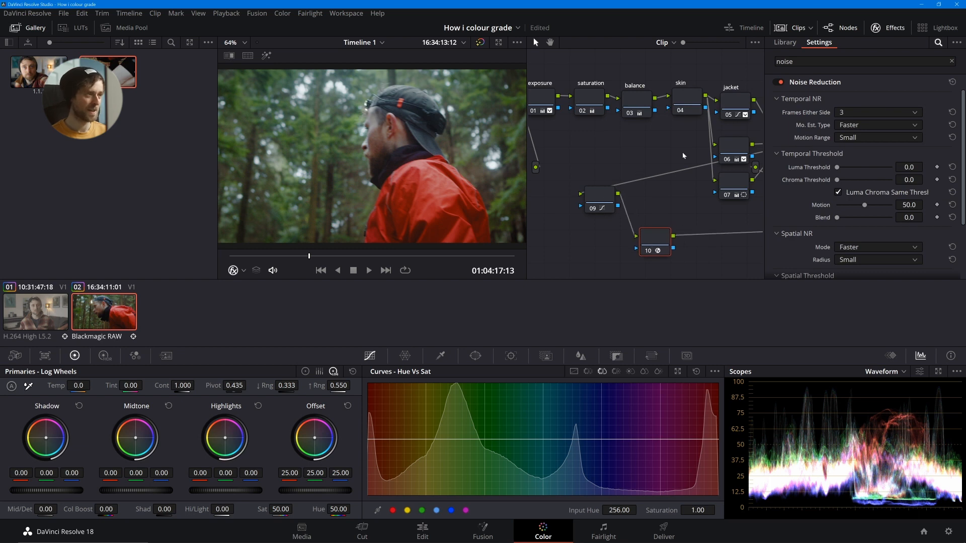
- Space out the two unlabelled parallel nodes under jacket and label them vignette and face
drag(733, 151, 763, 203)
click(881, 28)
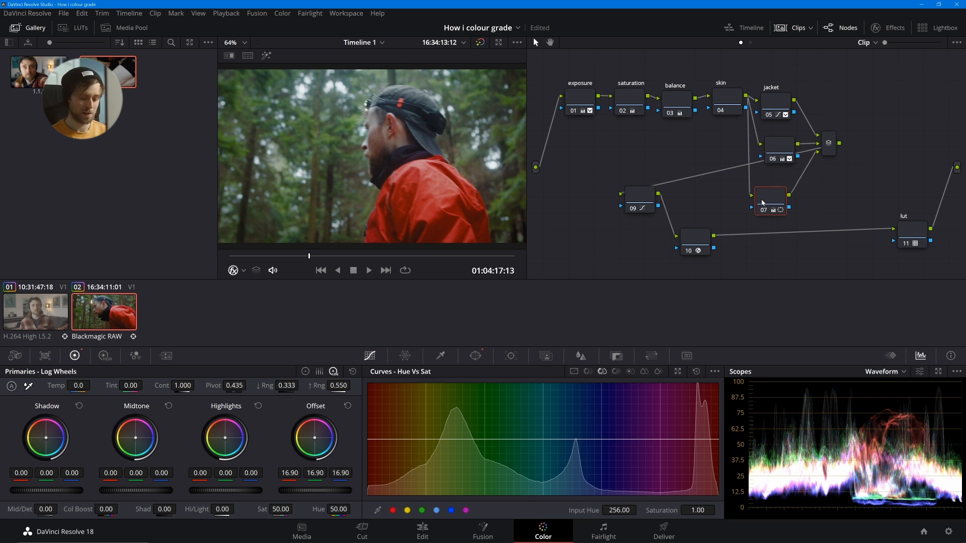
text(vigeette)
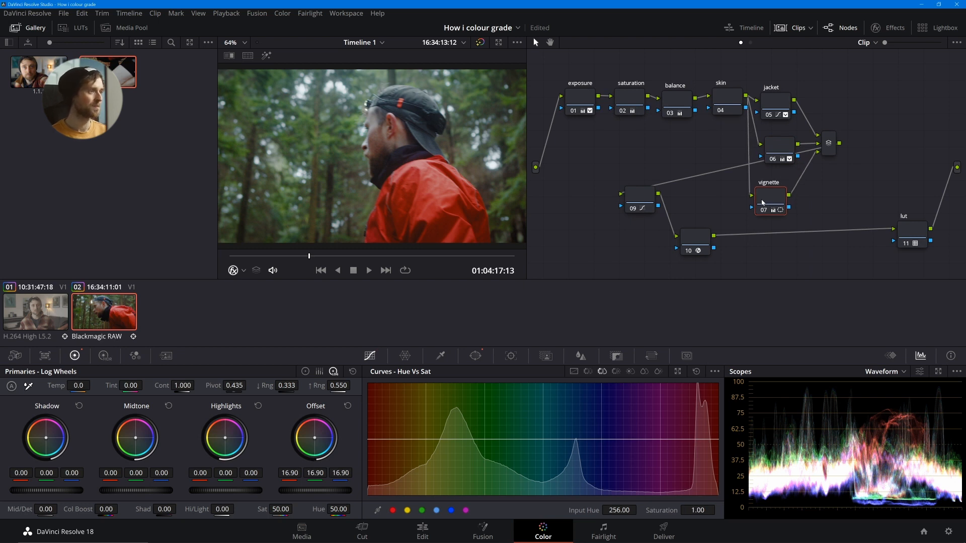
key(Return)
click(772, 145)
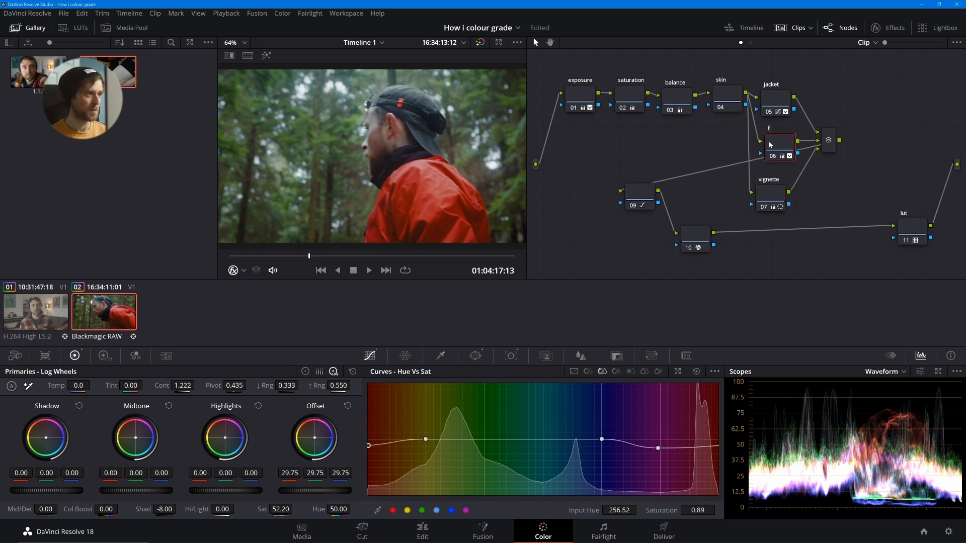
text(face)
- Label the Hue Vs Sat node "blue hat" and the node following it "noise reduction"
click(642, 196)
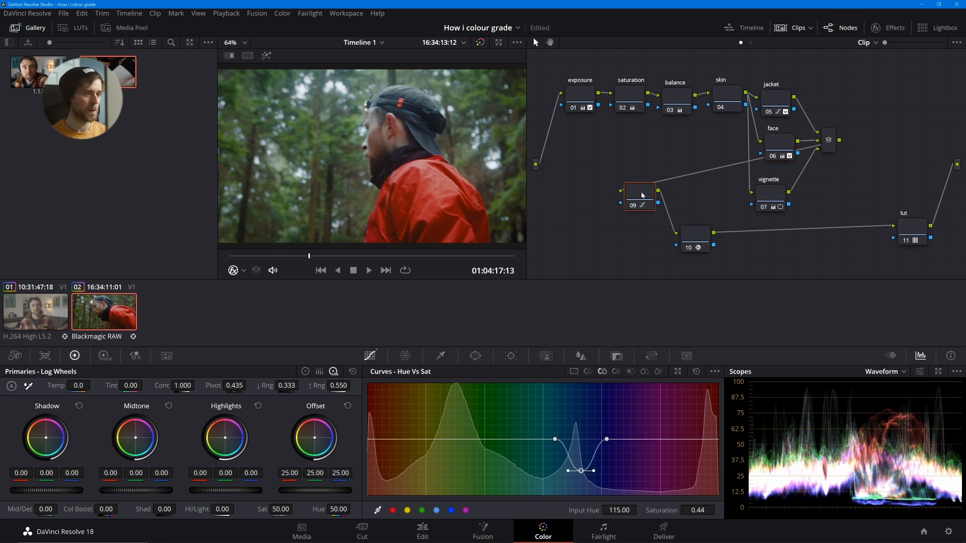
text(blue)
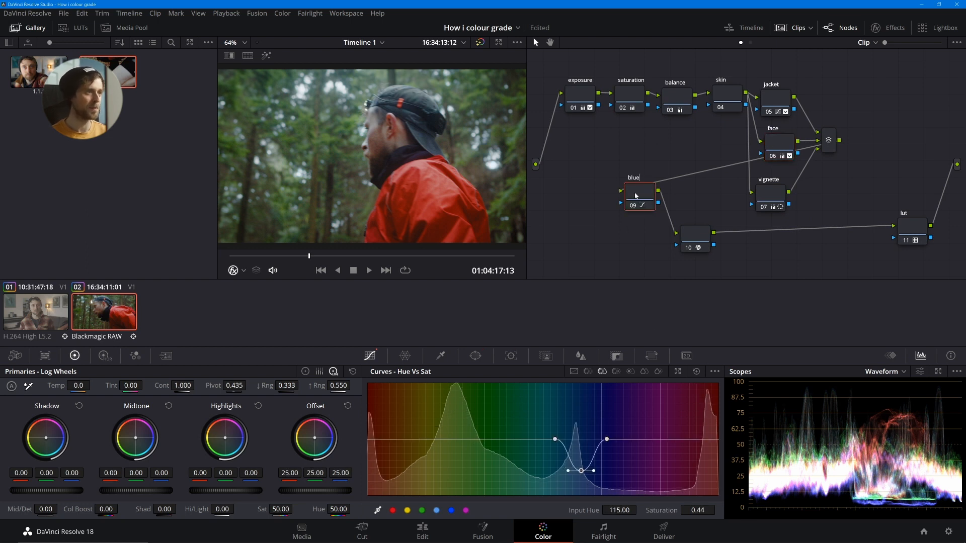
text( hat)
click(702, 236)
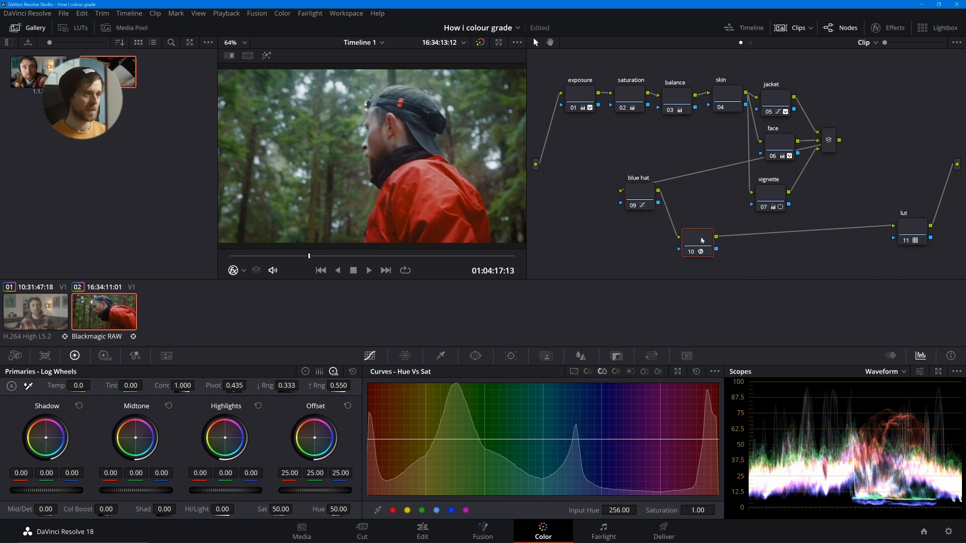
text(noise red)
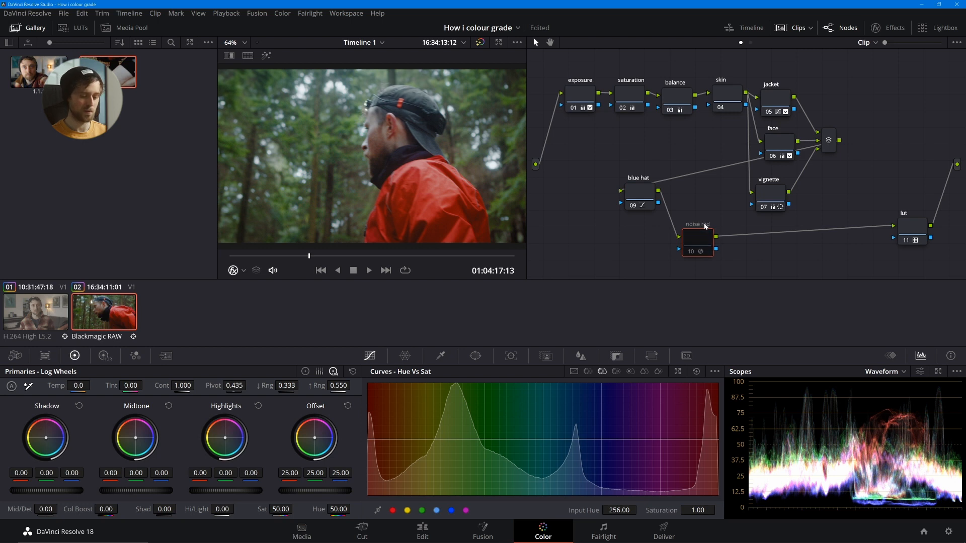
double_click(706, 225)
text(noise reduction)
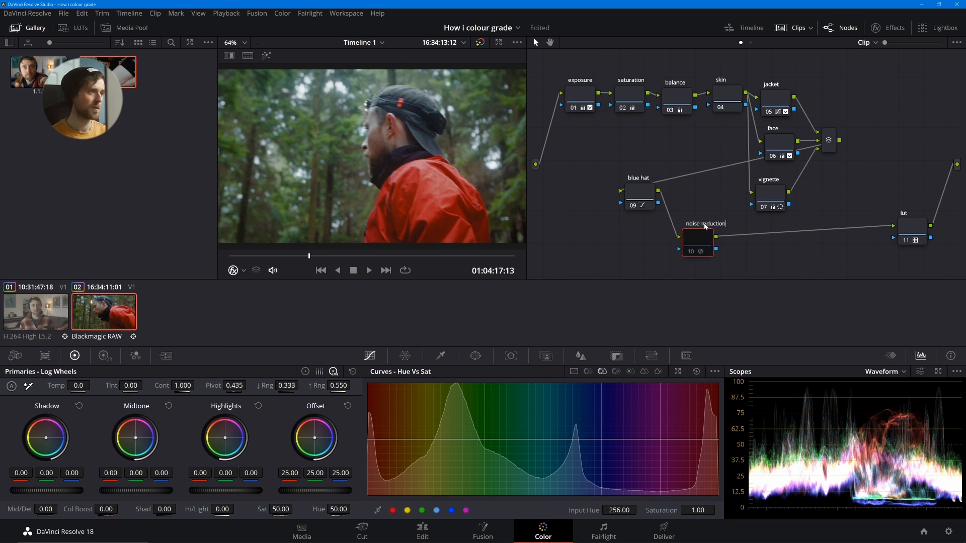
key(Return)
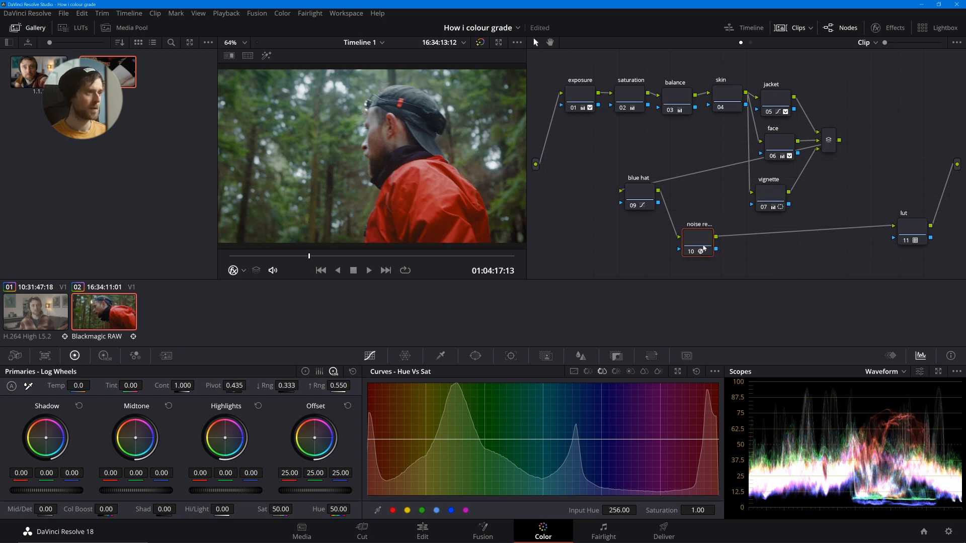
- Add two serial nodes after the noise reduction node, label them grain and glow, and line the three nodes up in a row
key(alt+s)
key(alt+s)
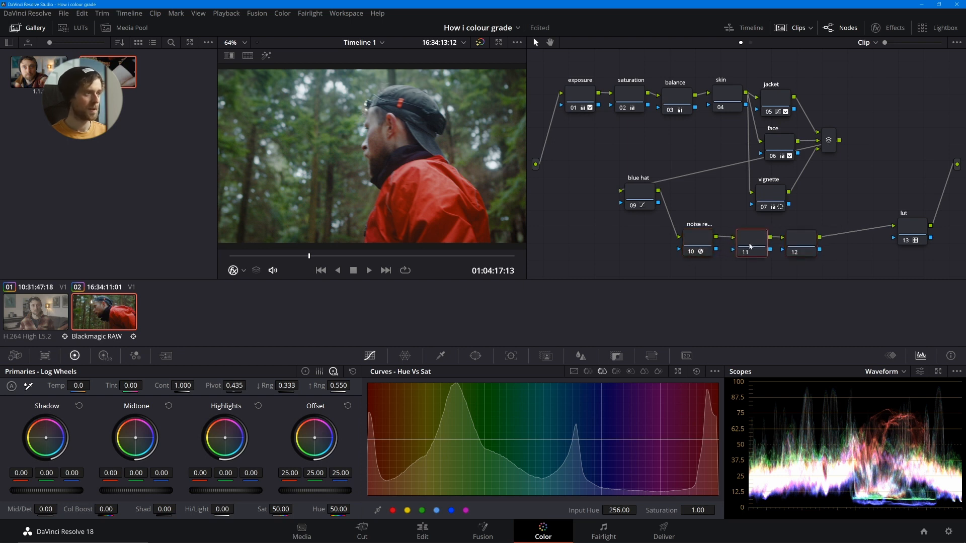
text(grain)
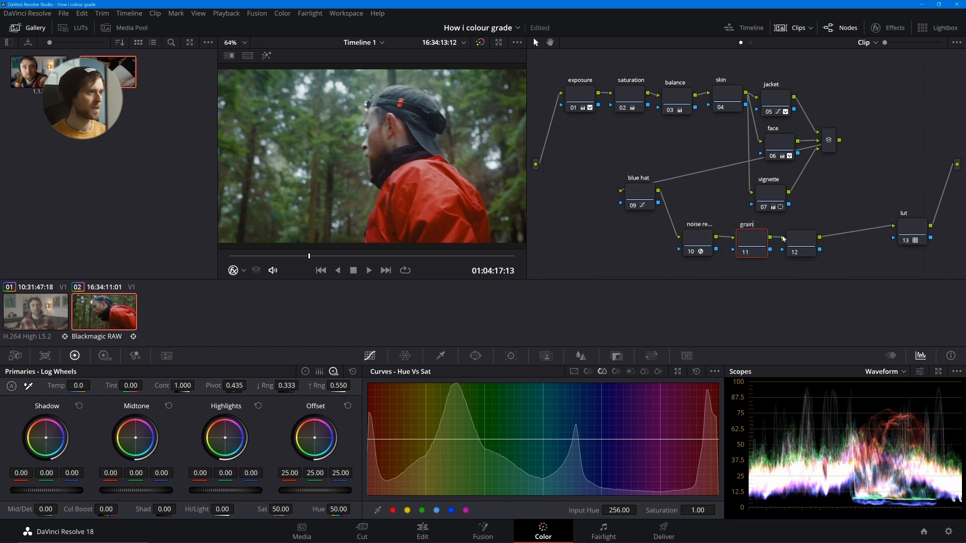
click(800, 242)
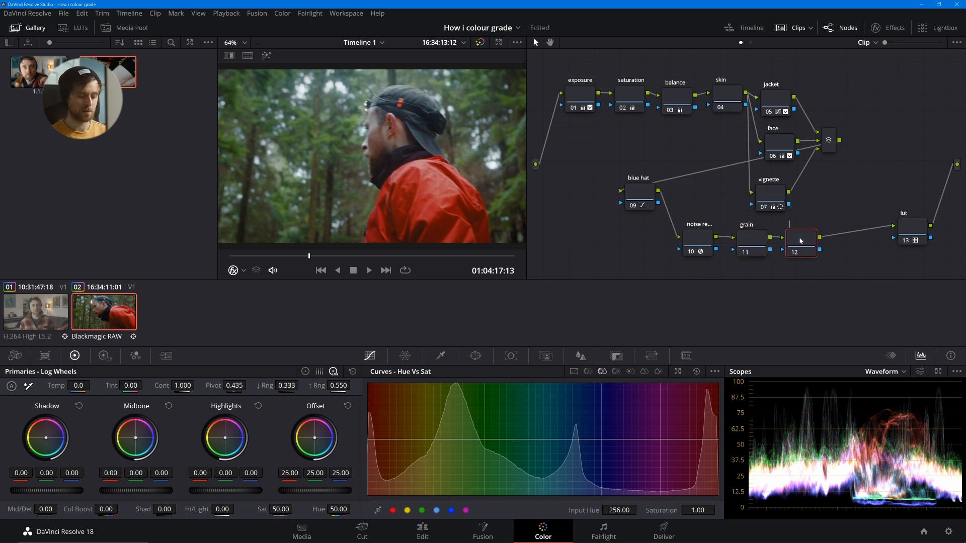
text(glow)
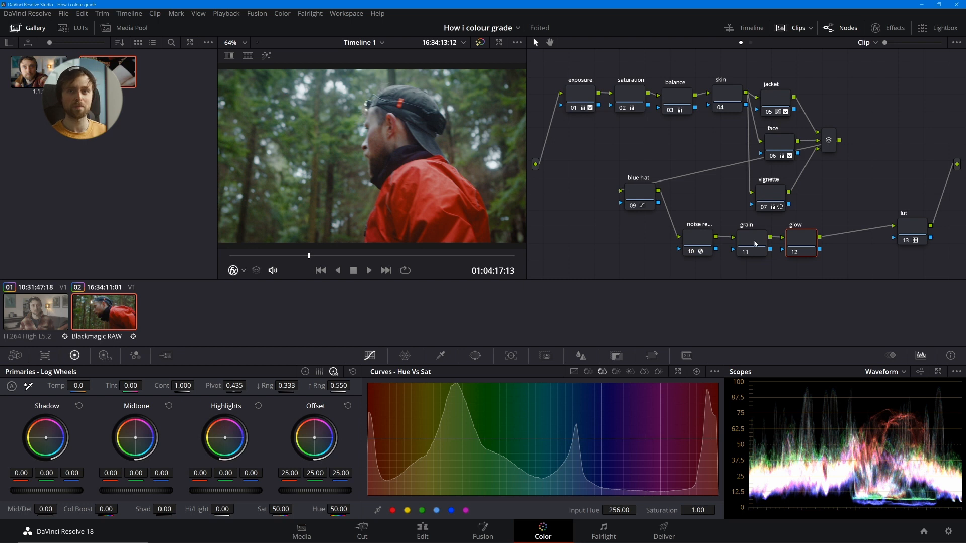
drag(751, 241, 691, 245)
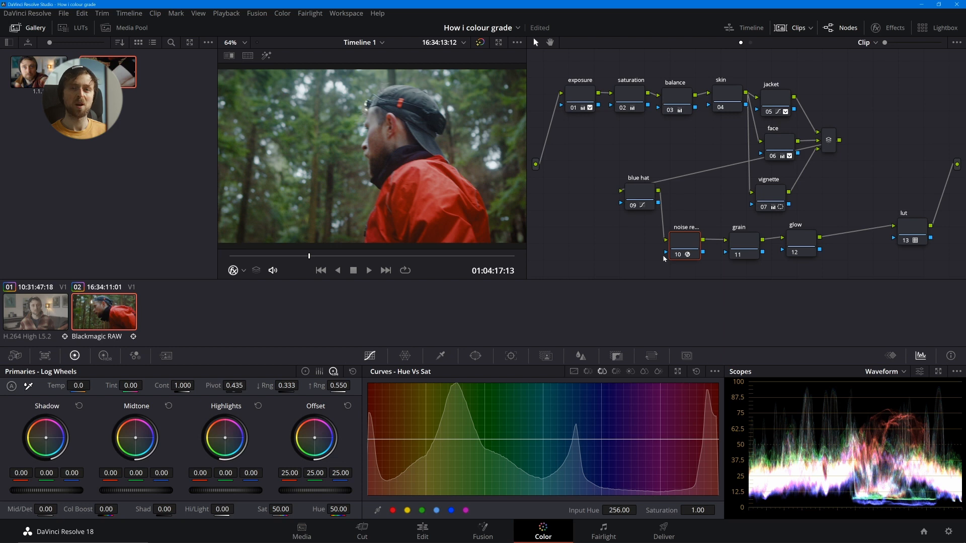
drag(747, 248, 740, 247)
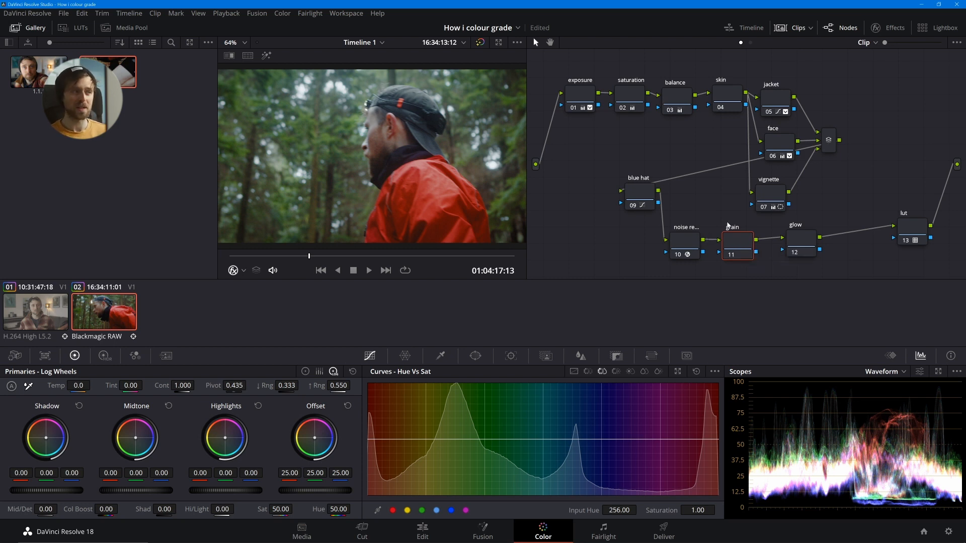
drag(796, 244, 805, 246)
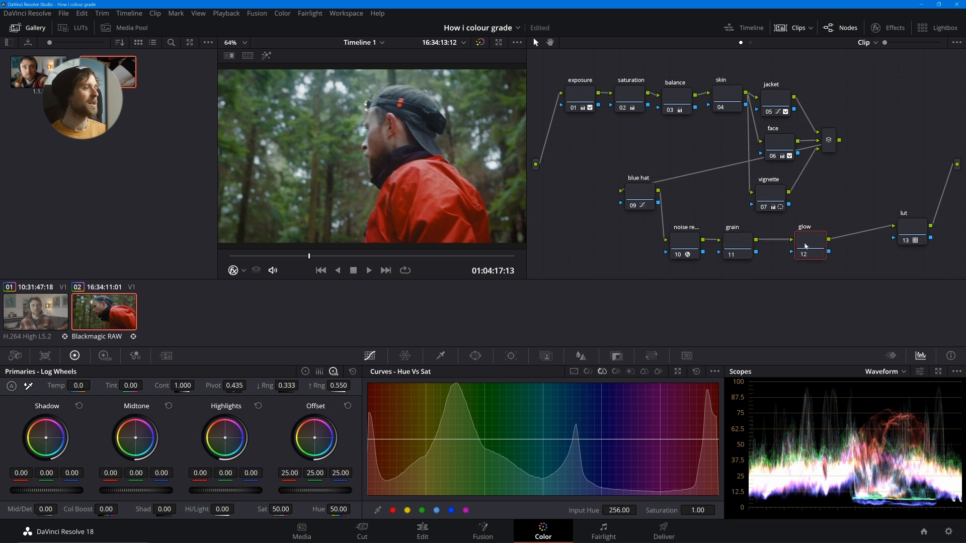
- Apply the Film Grain effect to the grain node and disable that node
click(735, 249)
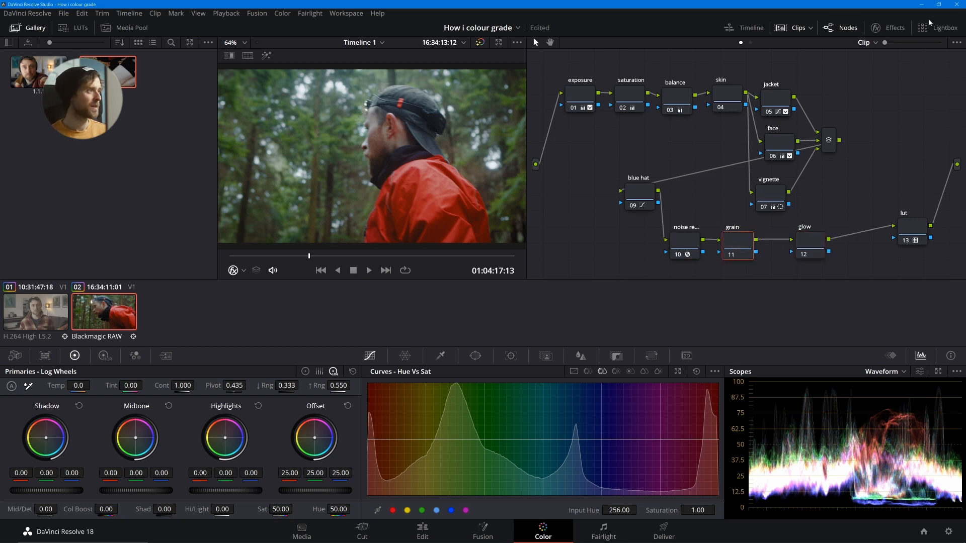
click(876, 27)
double_click(785, 62)
text(graiun)
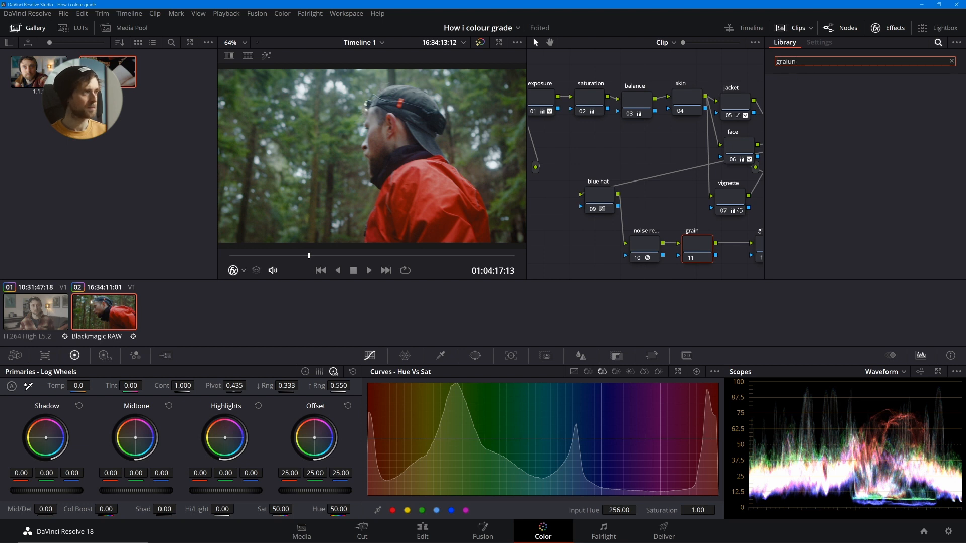
key(BackSpace)
key(BackSpace)
text(n)
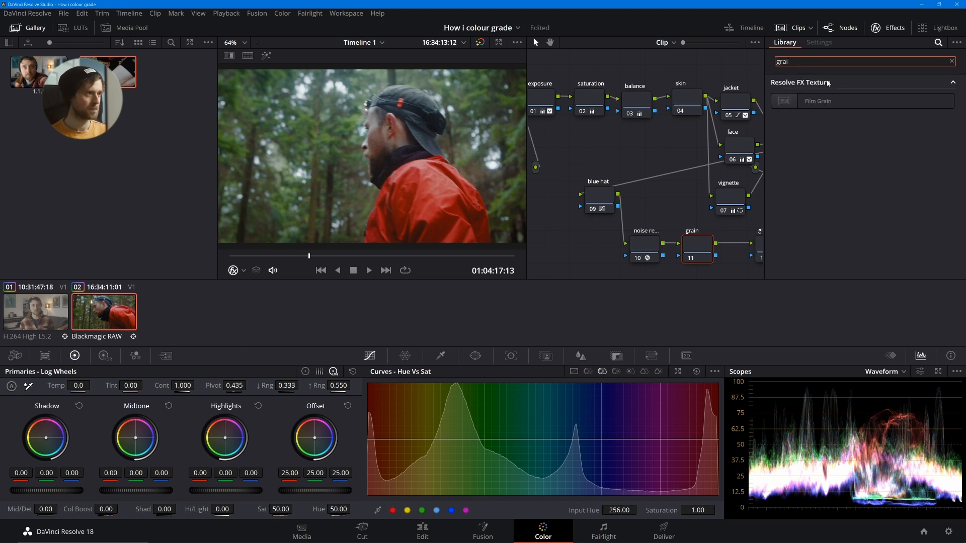
drag(820, 99, 697, 250)
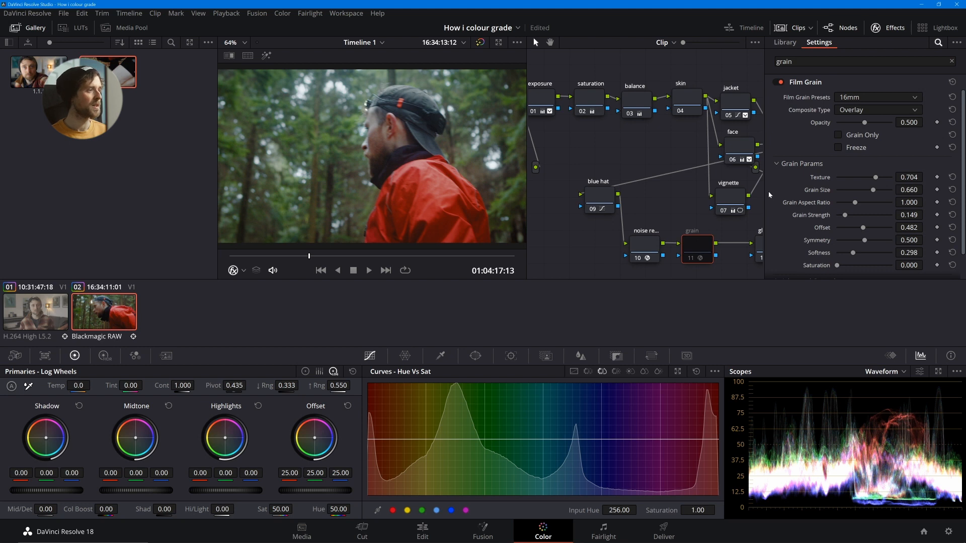
- Move the glow node closer to grain and apply the Glow effect to it
click(757, 253)
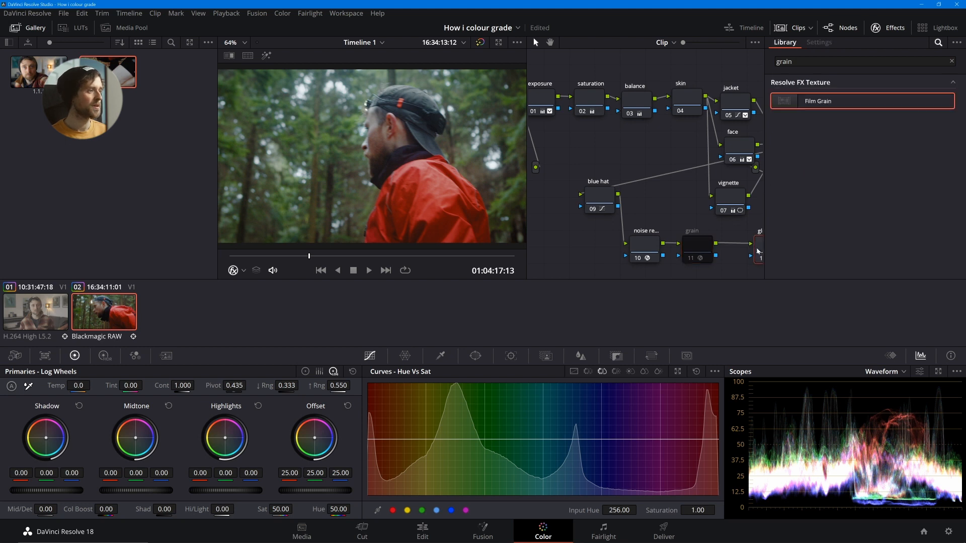
double_click(806, 65)
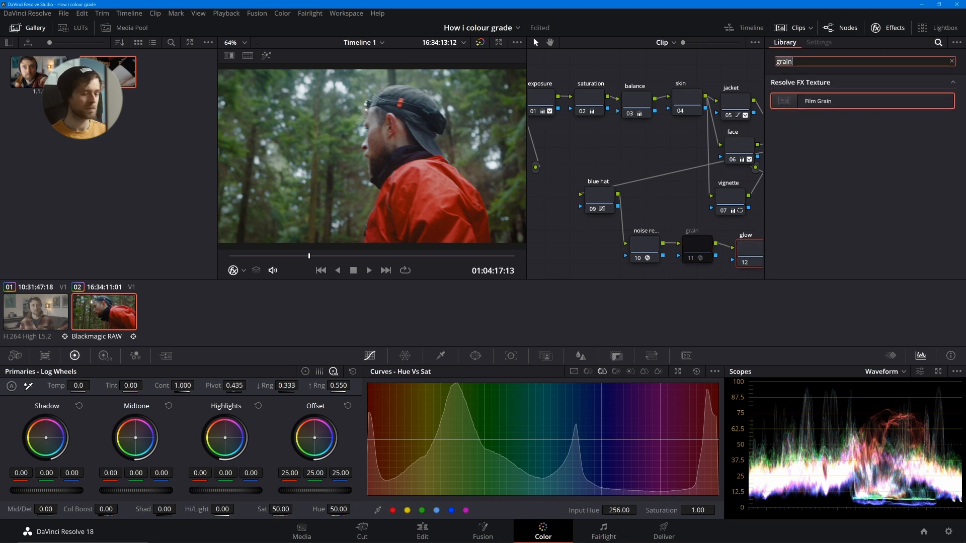
text(glow)
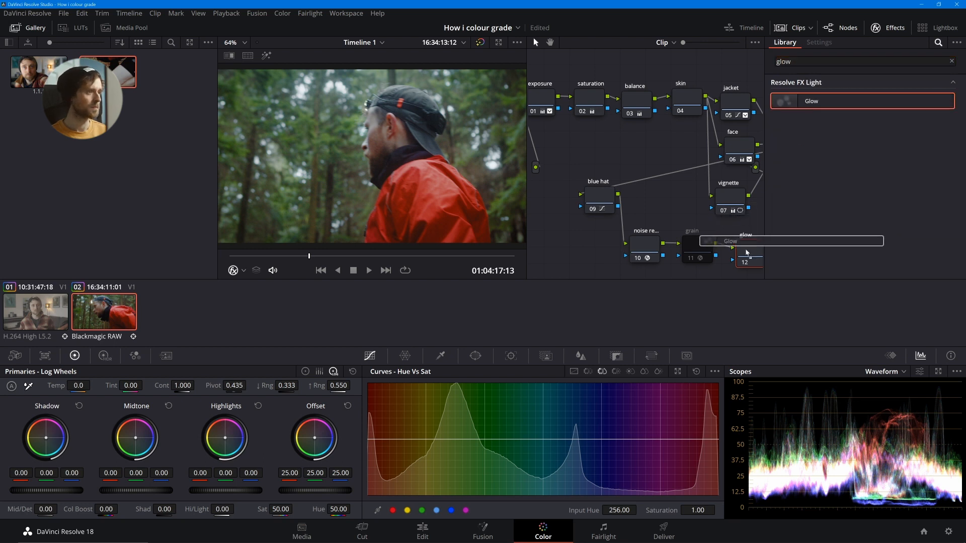
- Select the noise reduction node and inspect the noise in the image at full screen
click(644, 250)
key(ctrl+f)
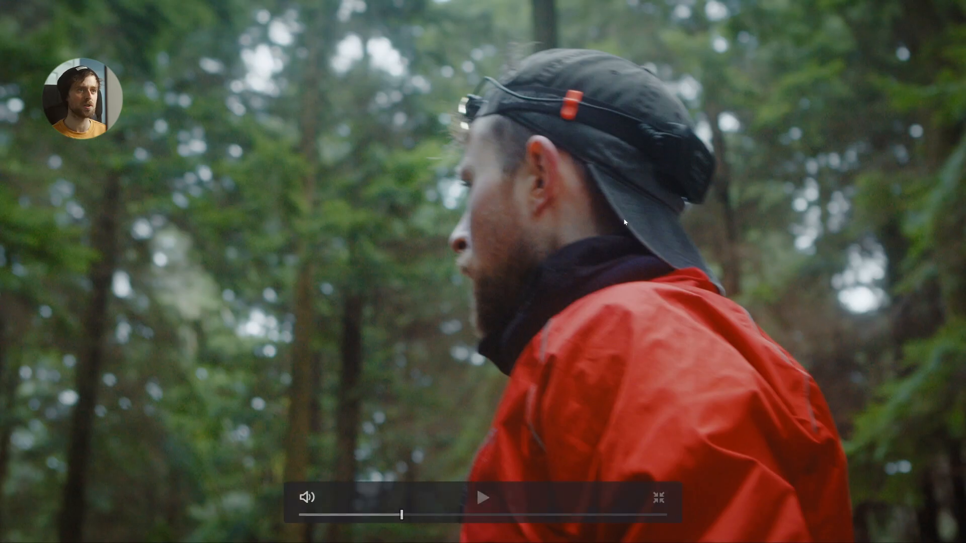
key(Escape)
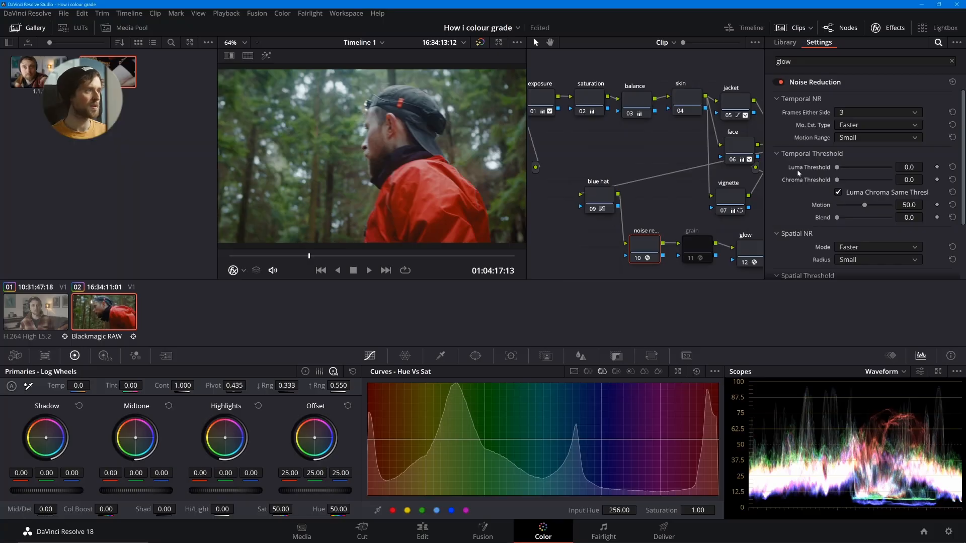
- Try Spatial Luma and Chroma Thresholds of 24.8 on the noise reduction node, check the image full screen, and reset them
scroll(805, 237, down, 5)
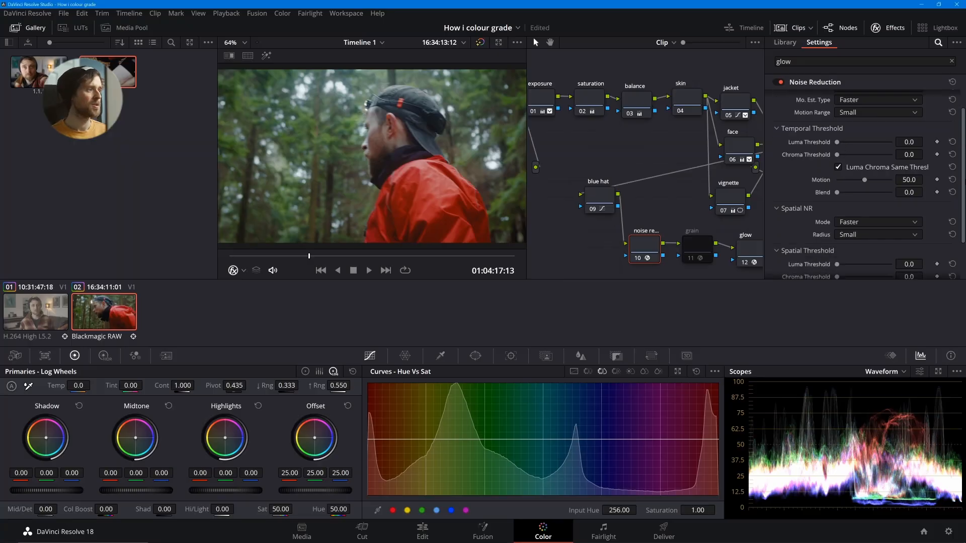
drag(837, 219, 851, 221)
key(ctrl+f)
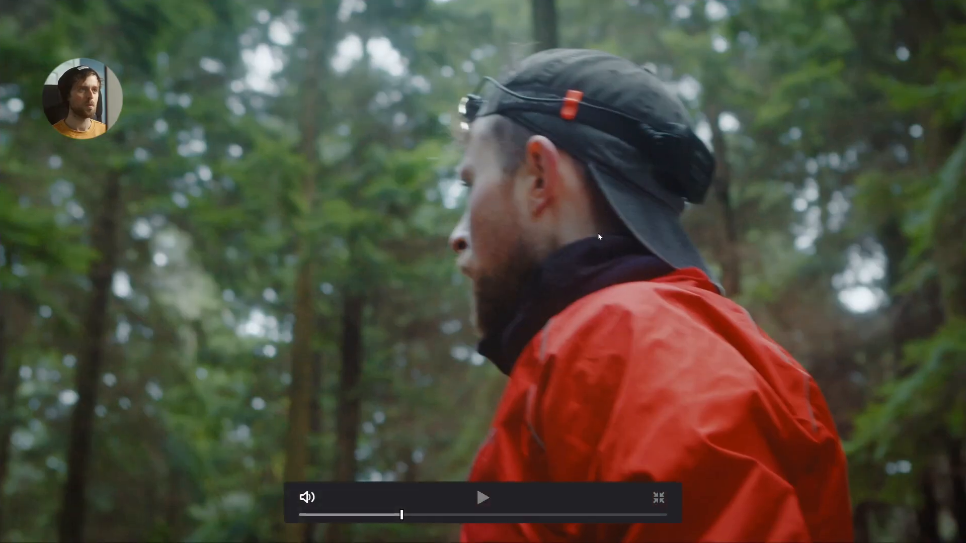
key(ctrl+f)
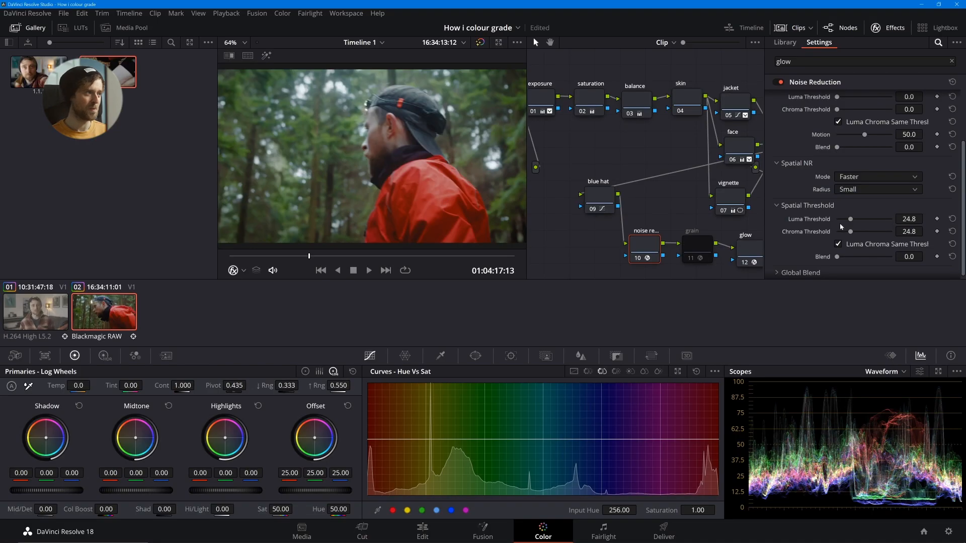
double_click(823, 220)
- Set the Temporal Luma and Chroma Thresholds to 11.0 with Blend at 20.2, and check another part of the clip full screen
scroll(817, 151, up, 2)
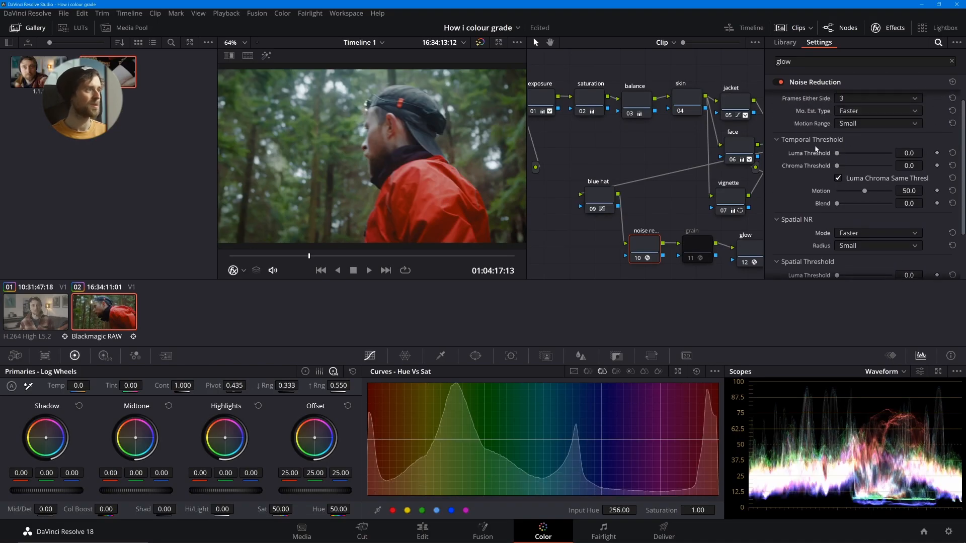
drag(837, 153, 843, 154)
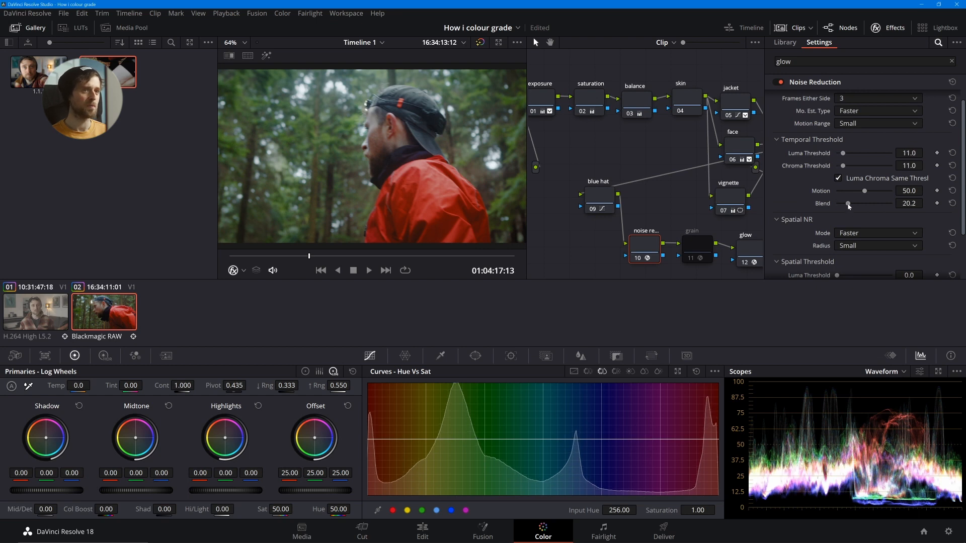
key(ctrl+f)
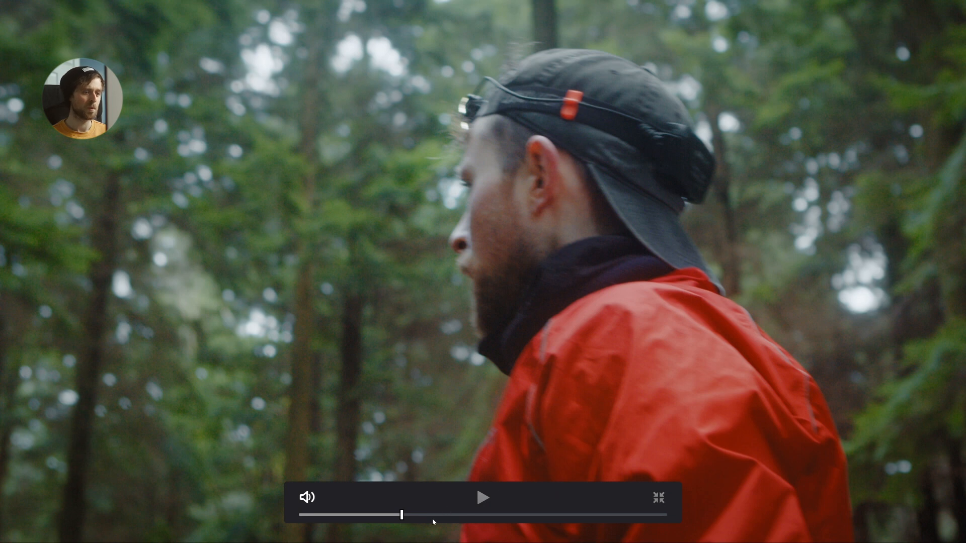
drag(426, 515, 487, 509)
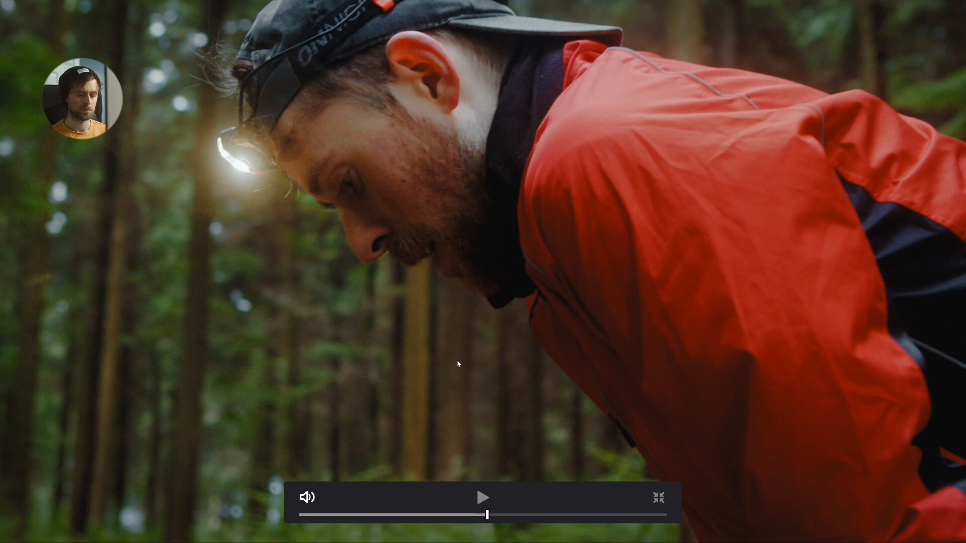
- Set the Temporal Luma and Chroma Thresholds to 16.5 on the noise reduction node and check the denoised image full screen at several points
key(Escape)
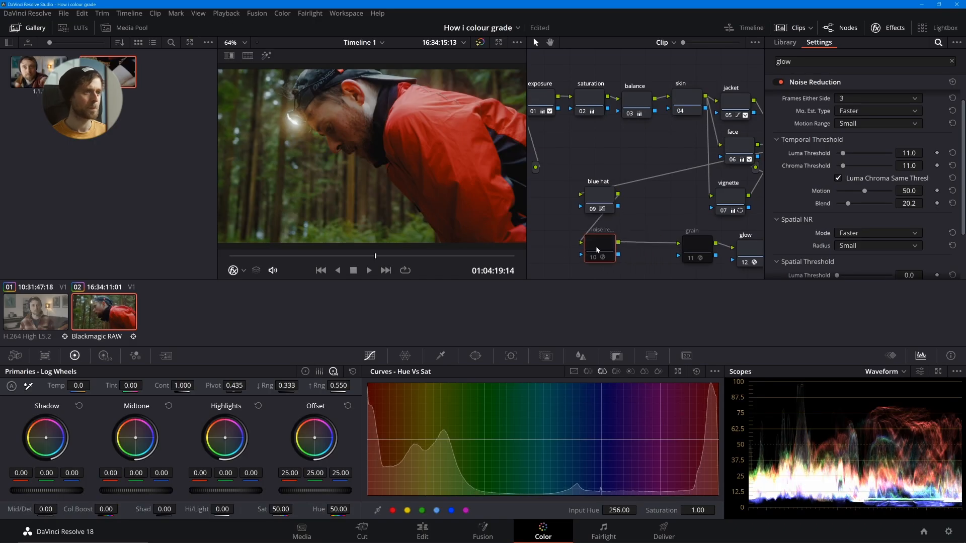
key(ctrl+f)
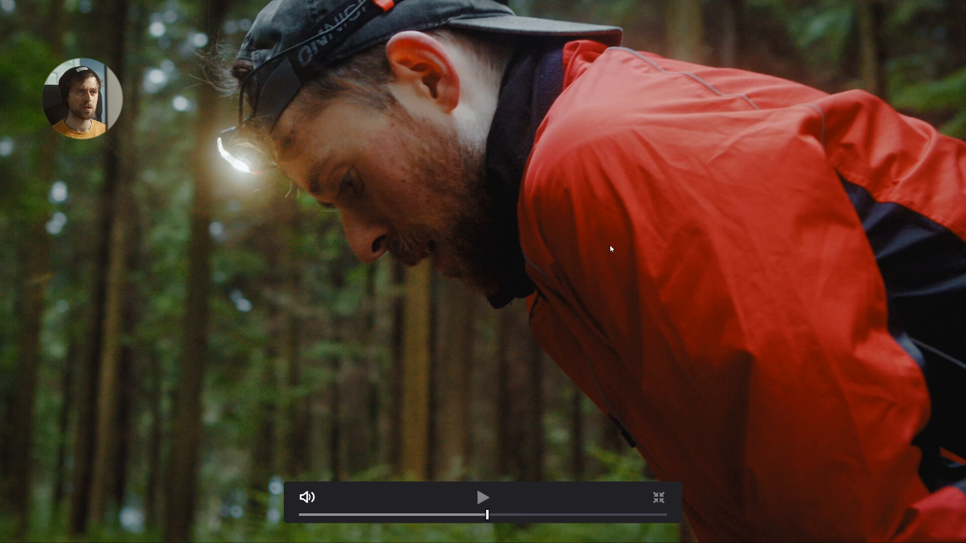
key(Escape)
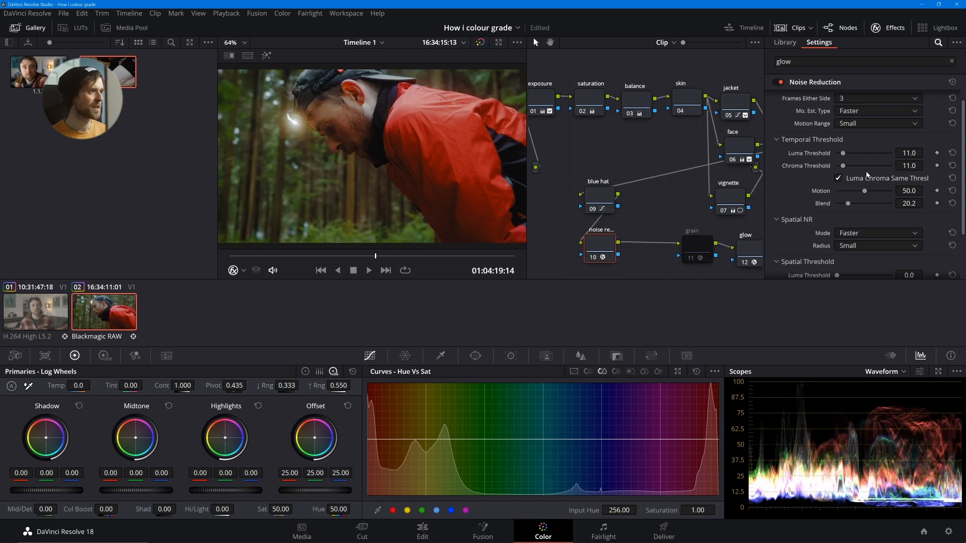
drag(843, 153, 846, 154)
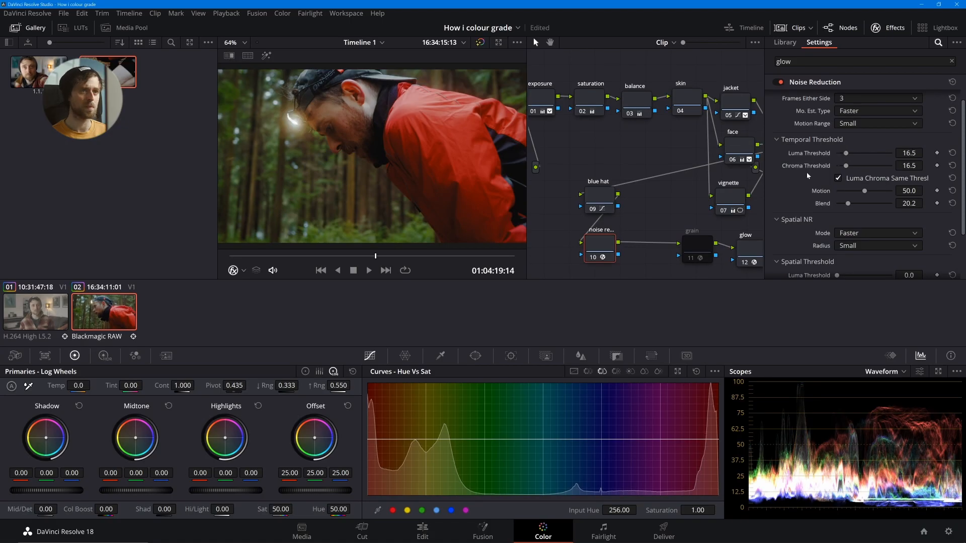
key(ctrl+f)
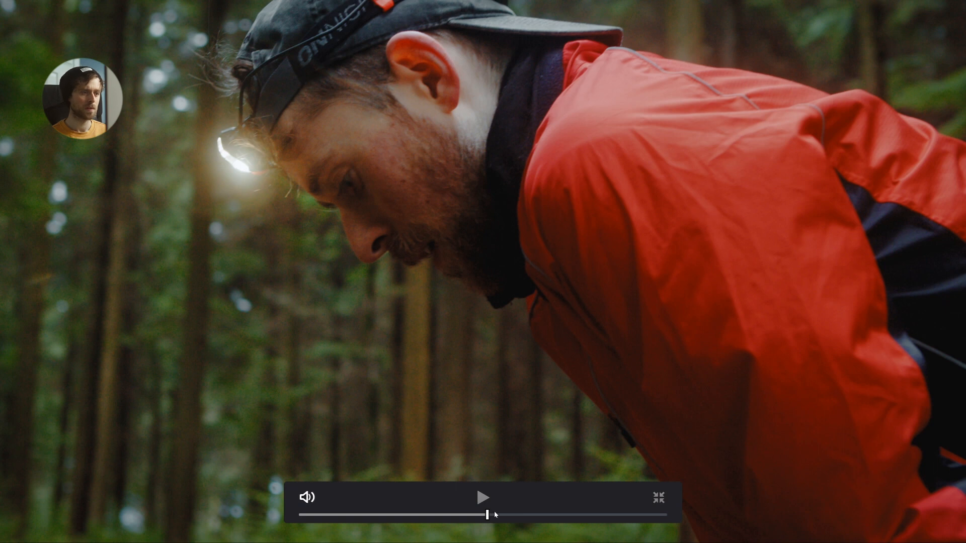
drag(495, 514, 522, 513)
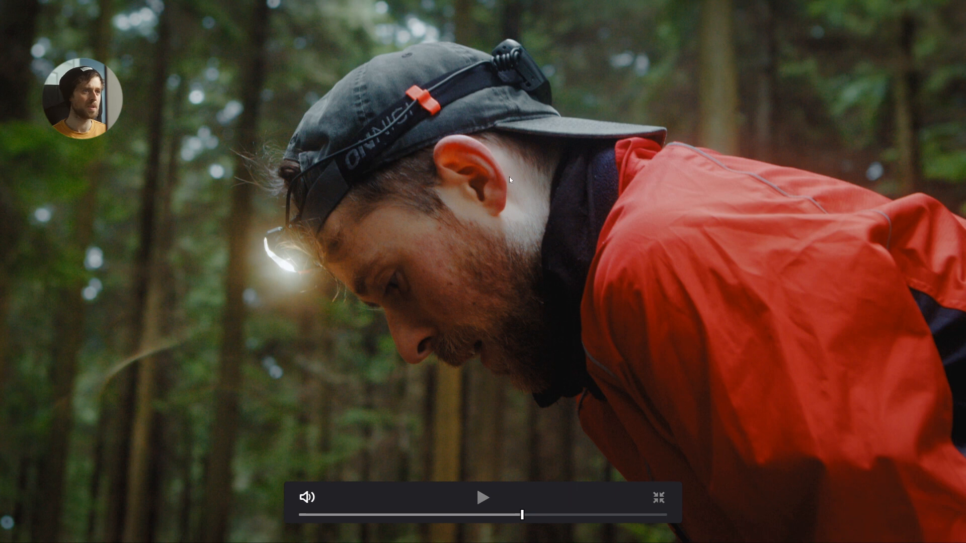
drag(466, 514, 653, 488)
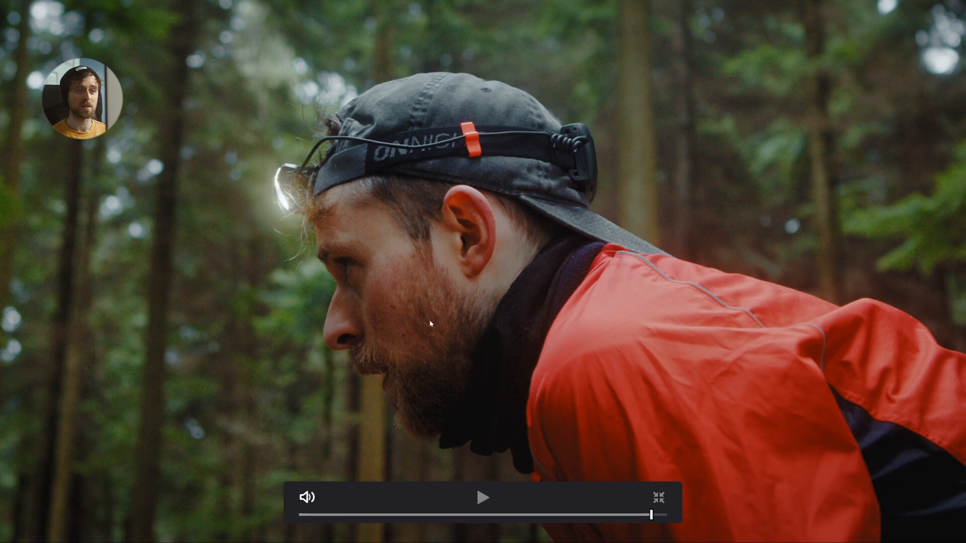
key(Escape)
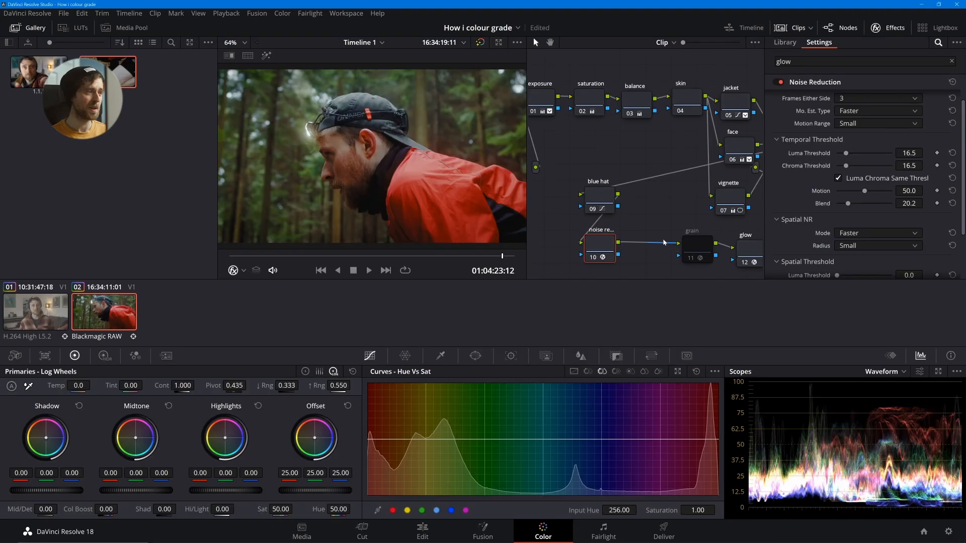
- Move the grain node beside noise reduction, enable it, and set Grain Size to 0.514 and Grain Strength to 0.165, checking the result full screen
drag(697, 248, 655, 244)
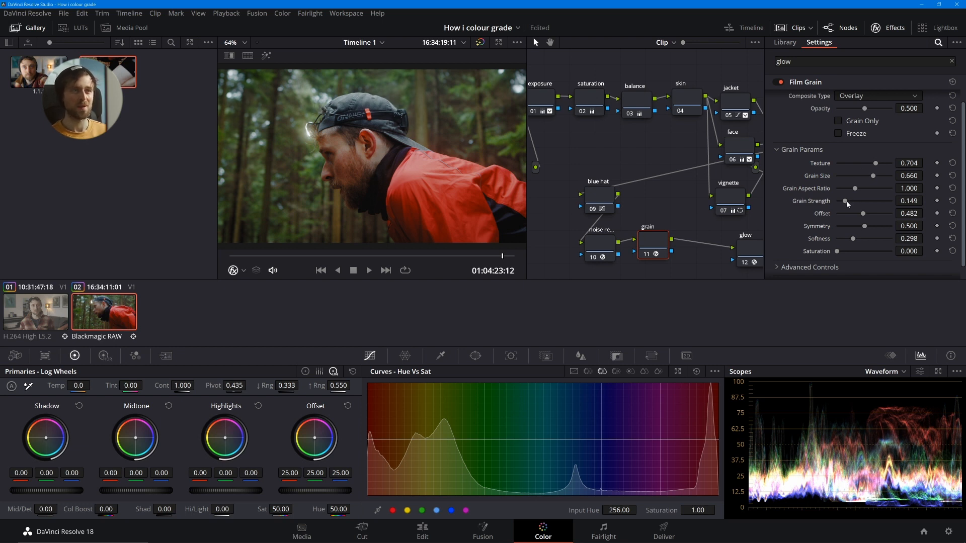
drag(848, 204, 852, 203)
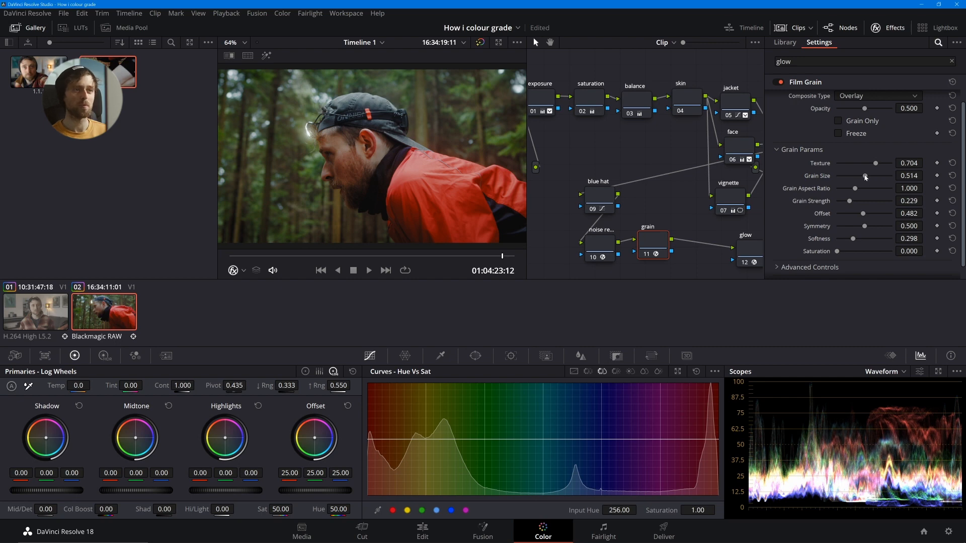
key(ctrl+f)
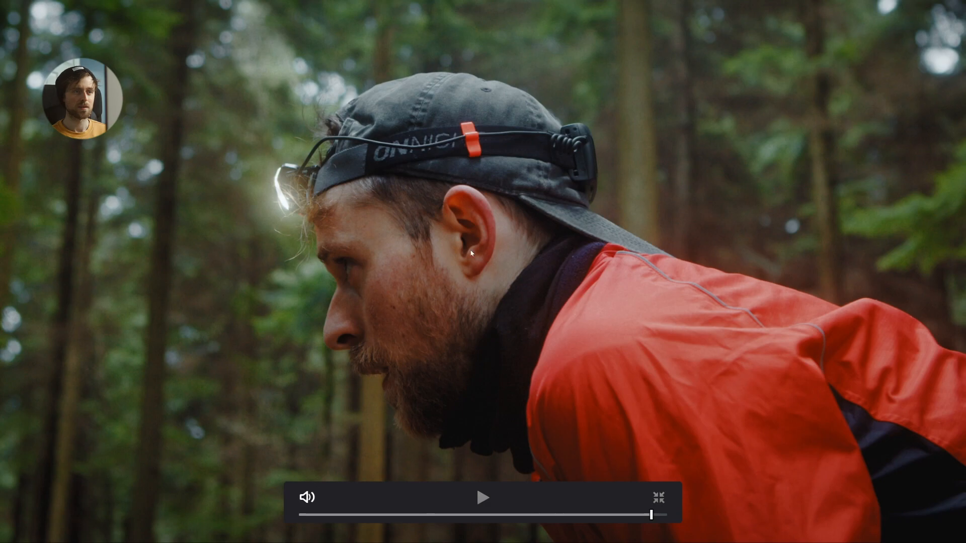
key(Escape)
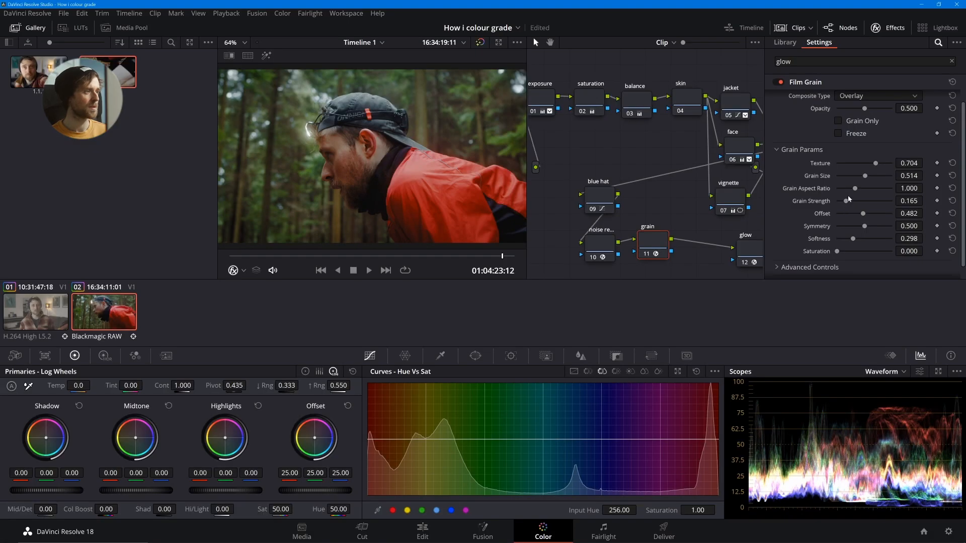
key(ctrl+f)
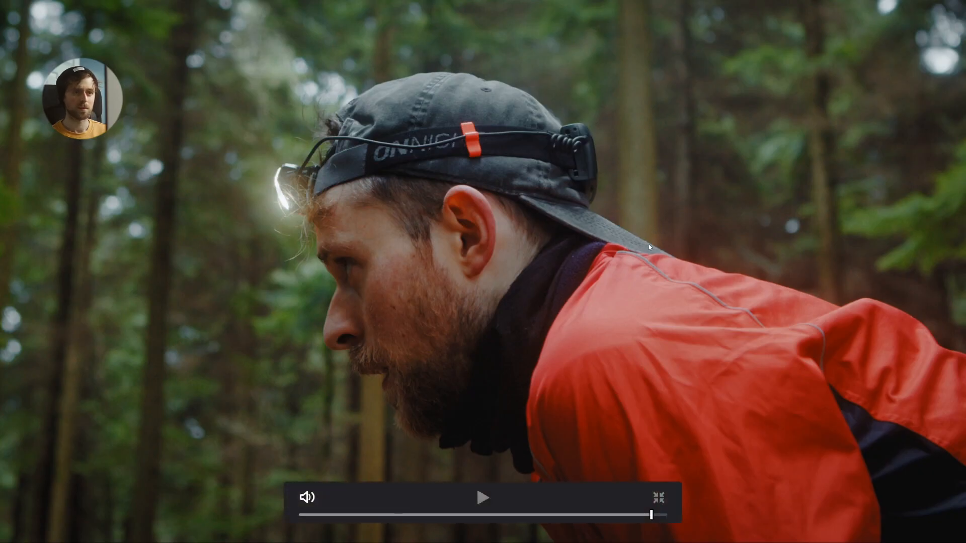
key(Escape)
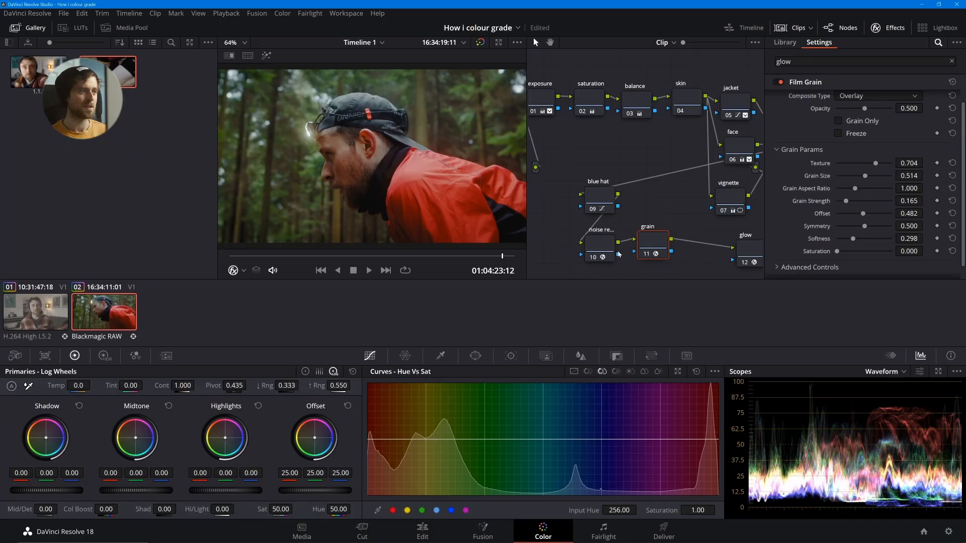
- Line up the noise reduction, grain and glow nodes in one row below the blue hat node
drag(598, 247, 597, 254)
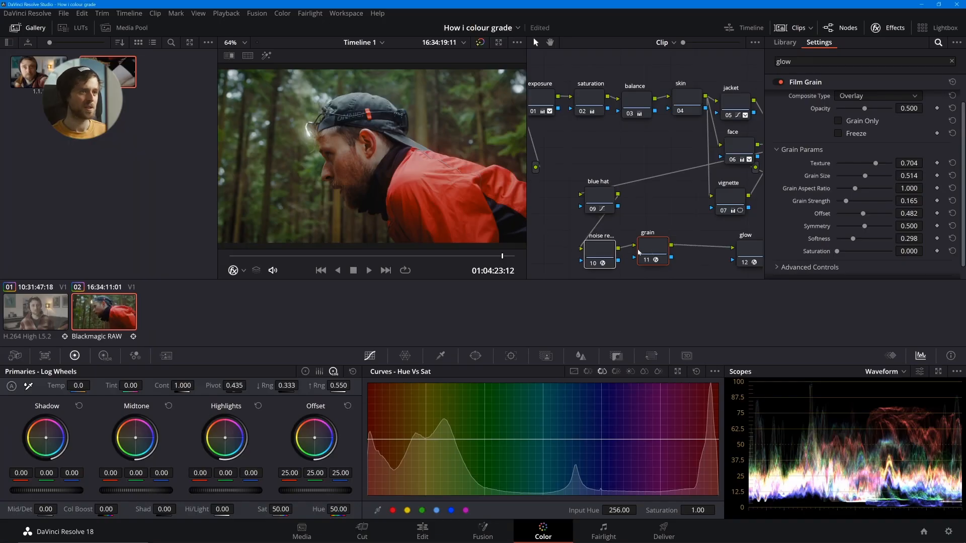
key(ctrl+f)
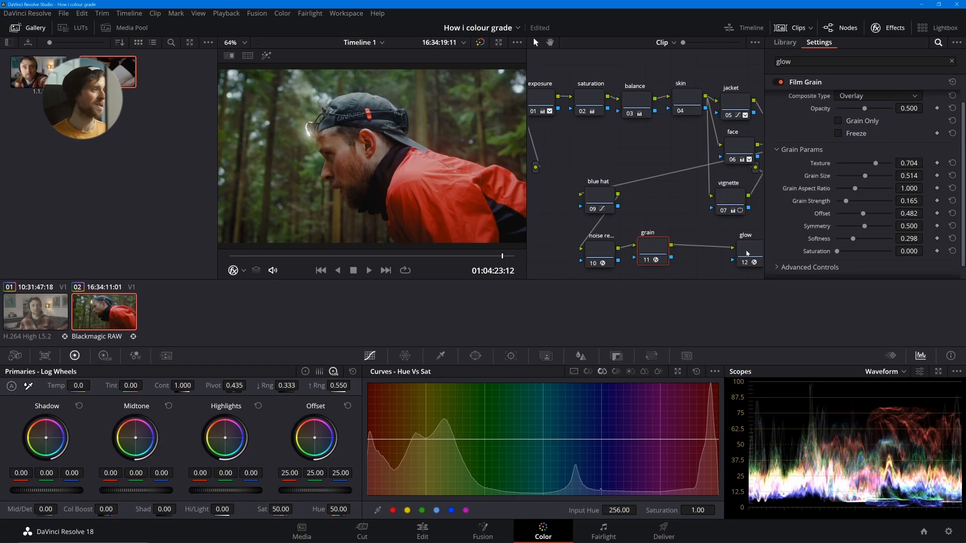
drag(747, 253, 723, 249)
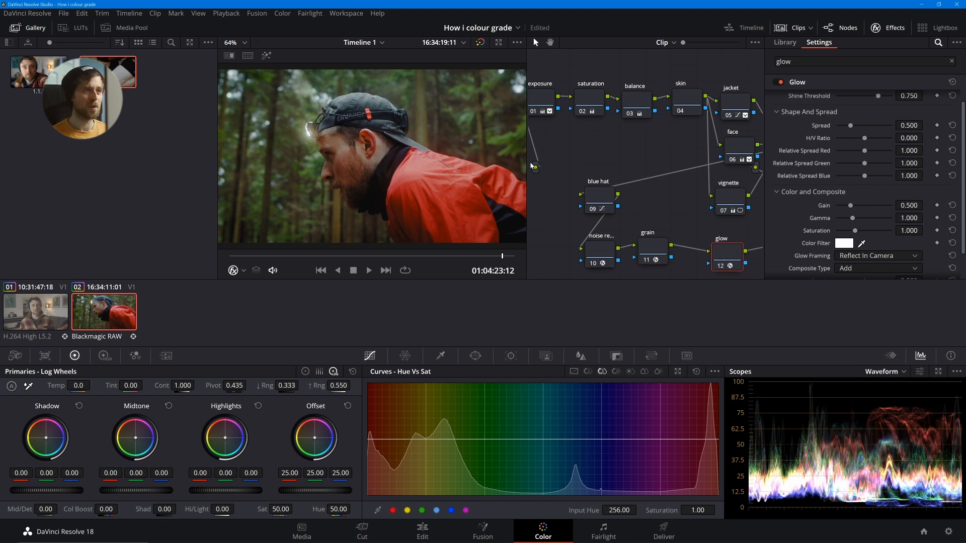
- Set the glow's Shine Threshold to 0.532 and Spread to 0.422, judging it on the earlier frame at 01:04:16:01
drag(294, 256, 260, 256)
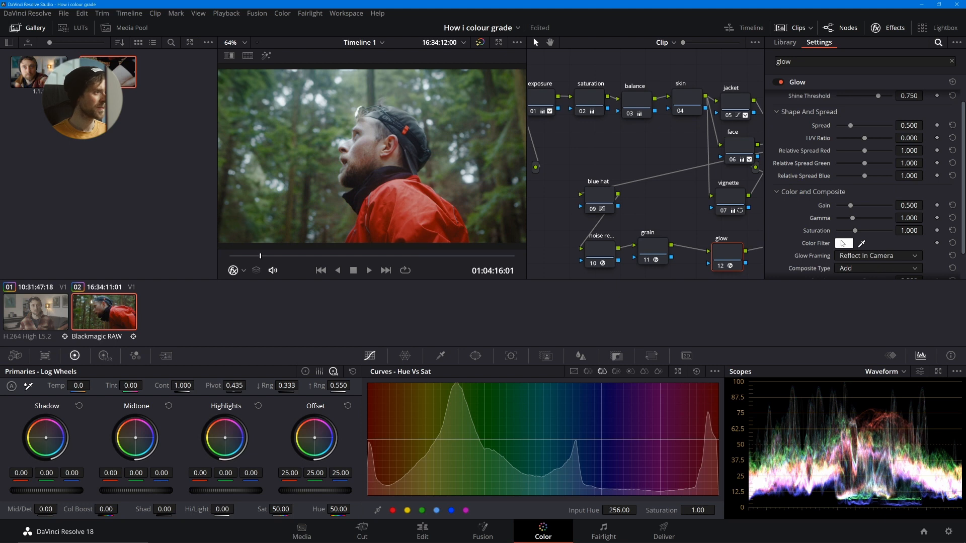
mouse_move(855, 129)
mouse_down()
mouse_move(867, 132)
mouse_move(839, 132)
mouse_move(867, 116)
mouse_up()
scroll(855, 124, up, 1)
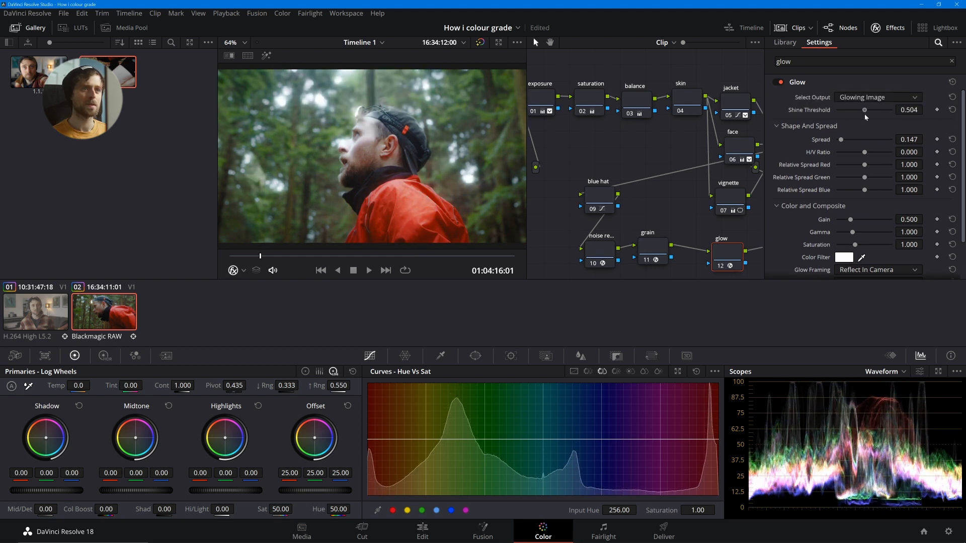
mouse_move(841, 139)
mouse_down()
mouse_move(878, 142)
mouse_move(850, 146)
mouse_up()
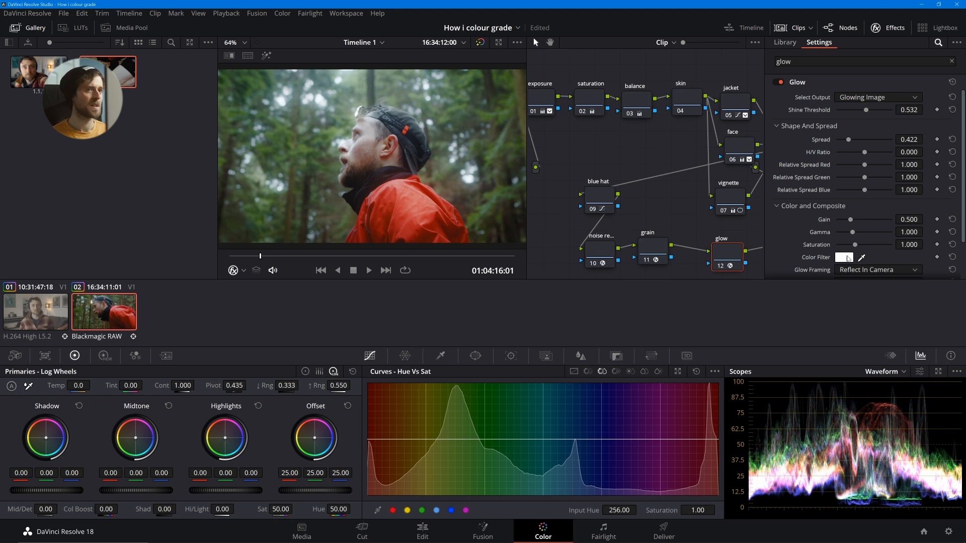
- Tint the glow with a dark teal Color Filter, #2692a5, and check several parts of the clip full screen
click(845, 257)
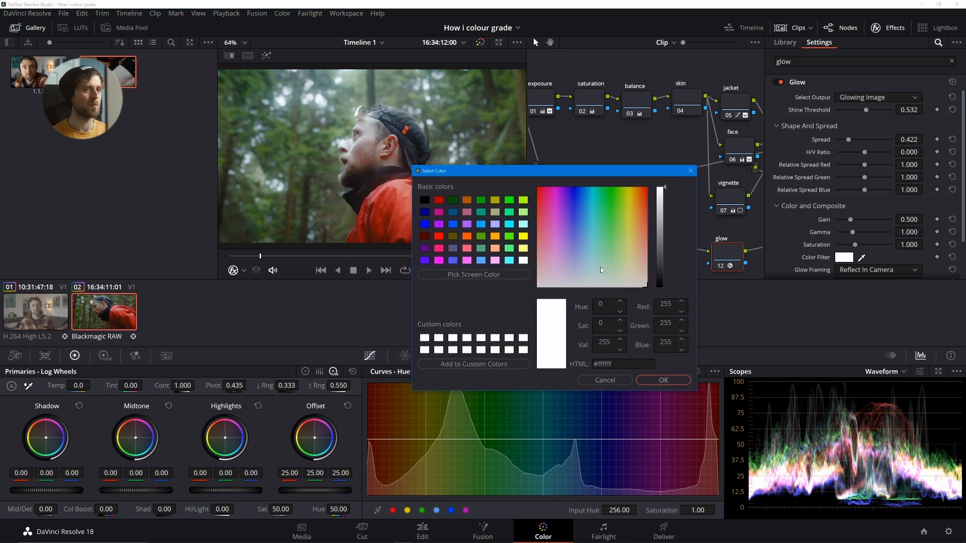
drag(600, 267, 590, 212)
click(662, 200)
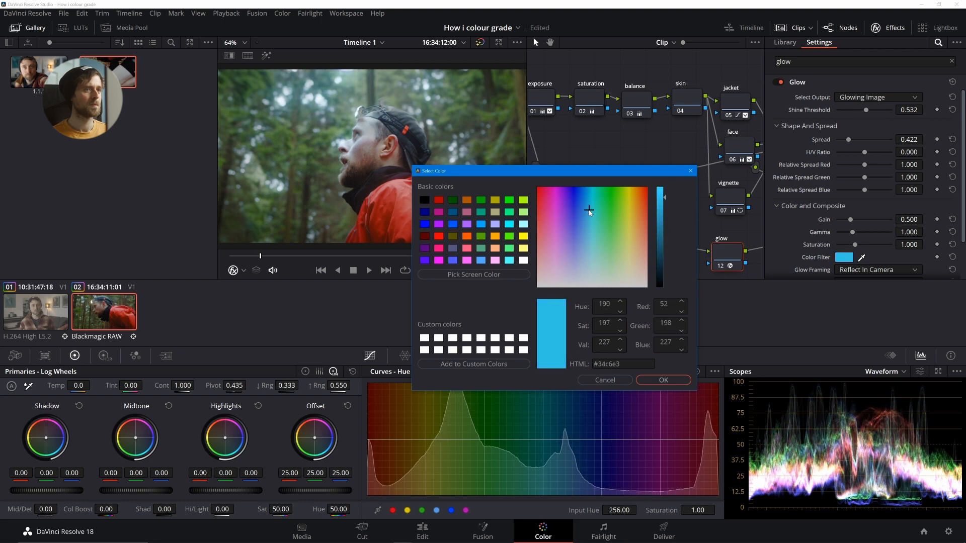
click(670, 381)
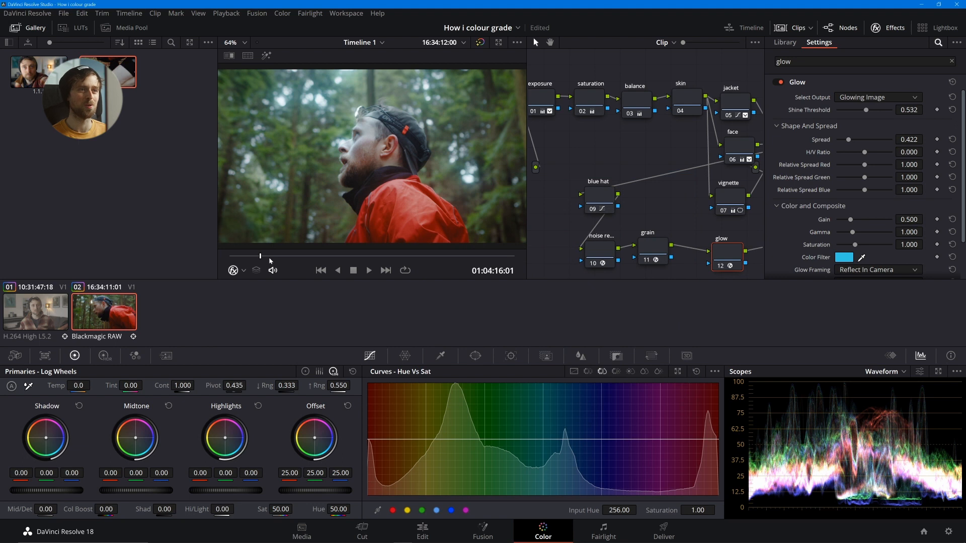
click(850, 258)
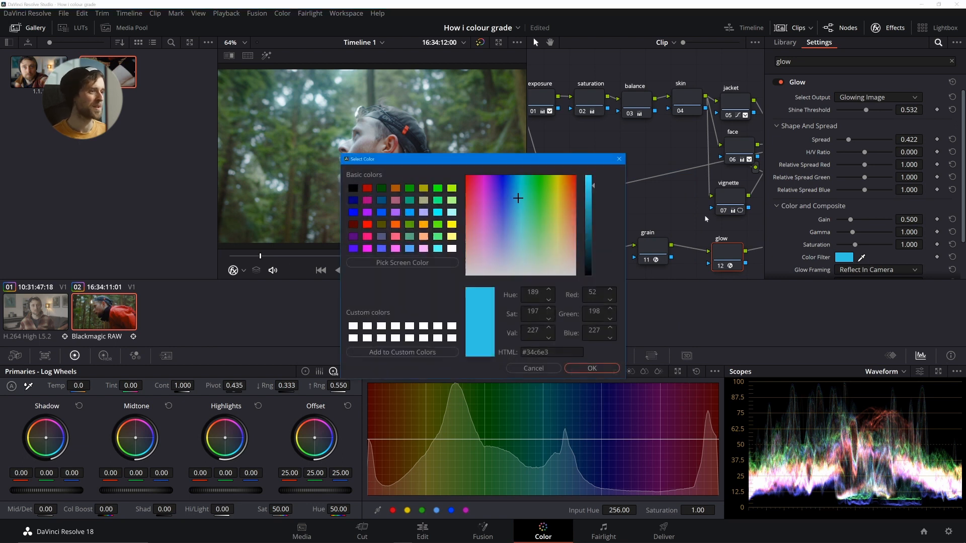
click(590, 212)
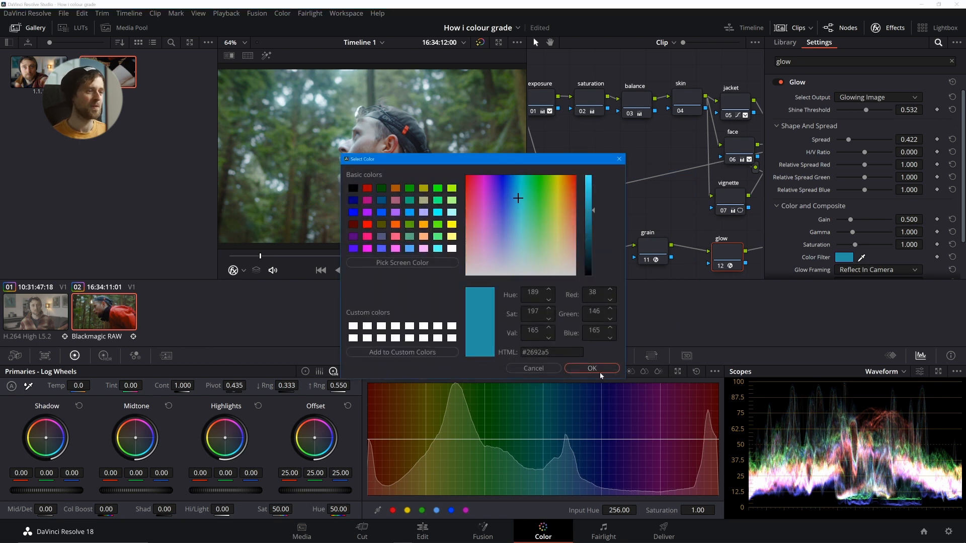
click(592, 368)
key(ctrl+f)
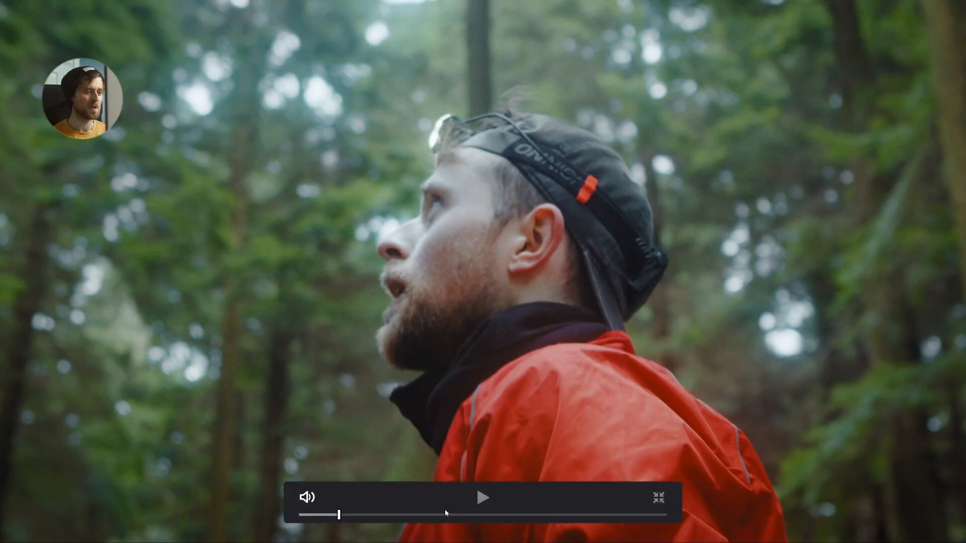
click(359, 517)
drag(359, 518, 498, 516)
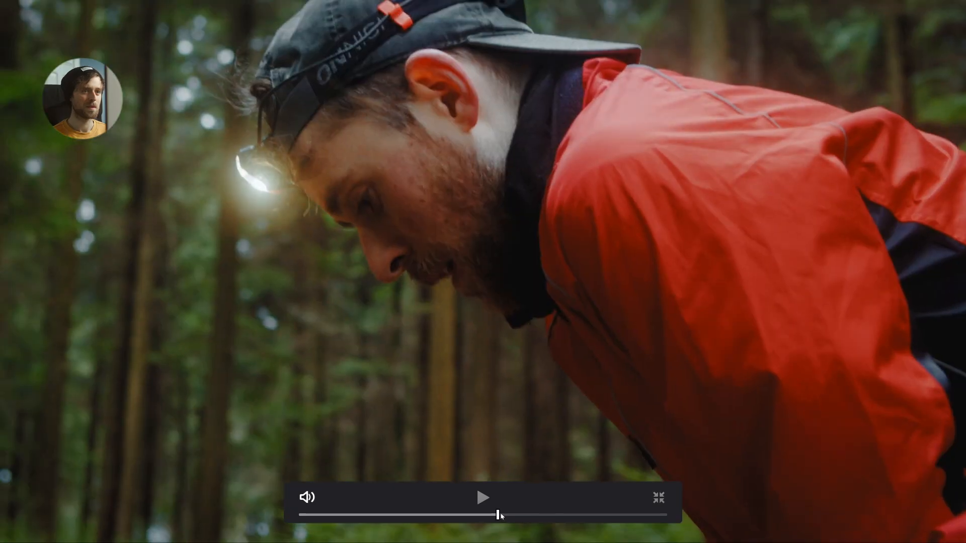
drag(517, 517, 583, 519)
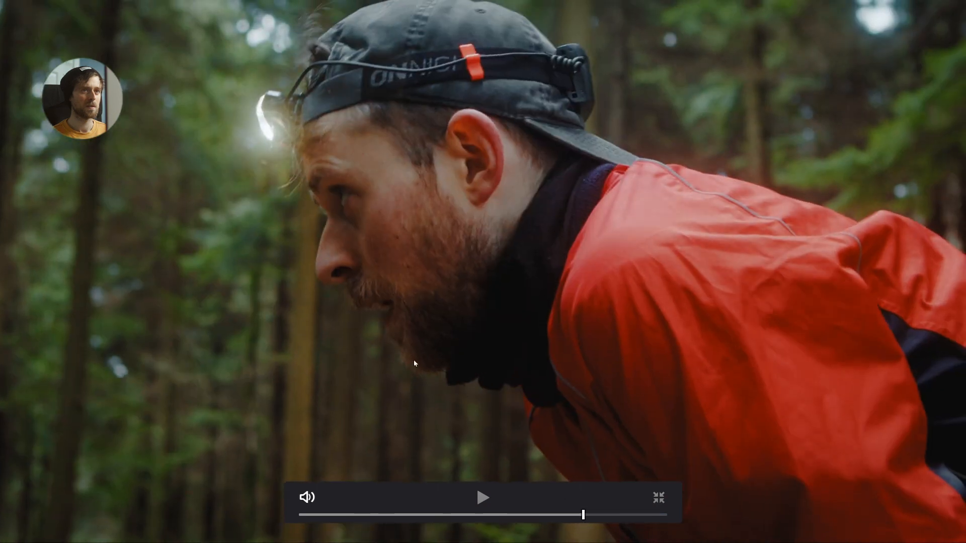
key(Escape)
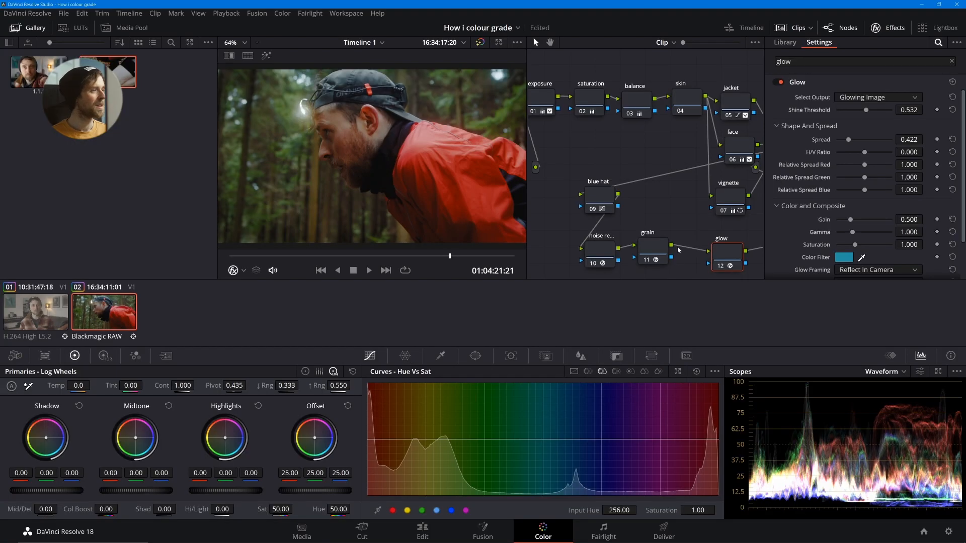
- Hide the effects settings, clean up the node graph, and place the glow and lut nodes side by side below the grain node
right_click(670, 206)
click(876, 27)
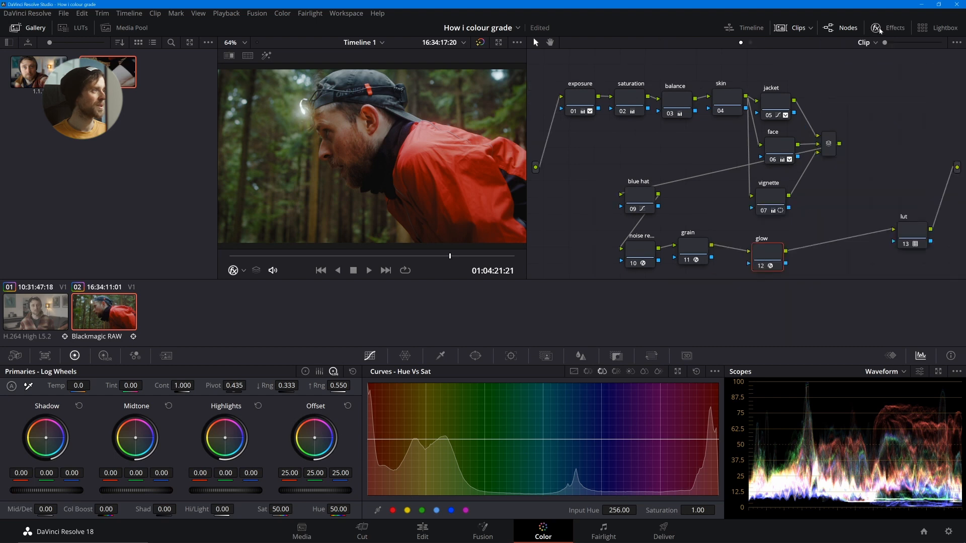
right_click(620, 158)
click(651, 269)
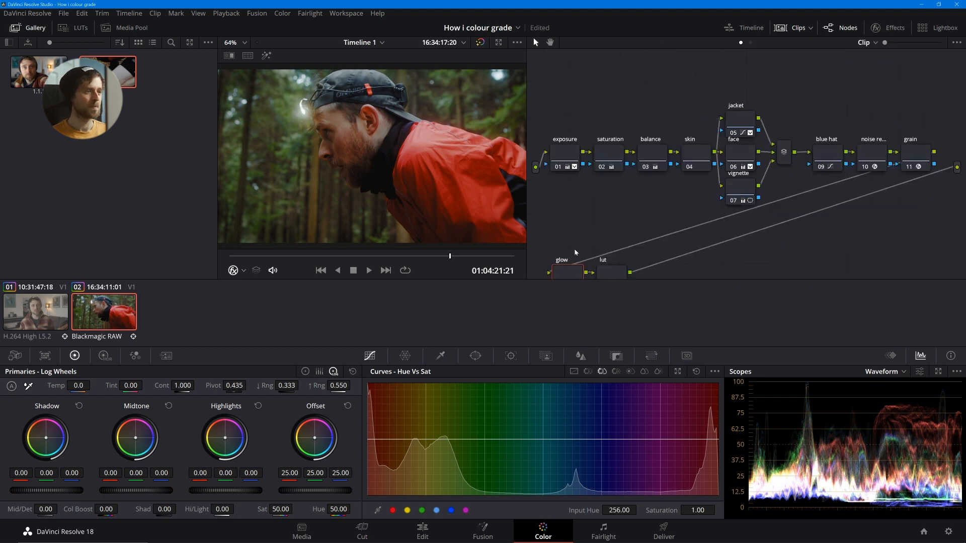
drag(574, 273, 677, 227)
drag(619, 275, 837, 242)
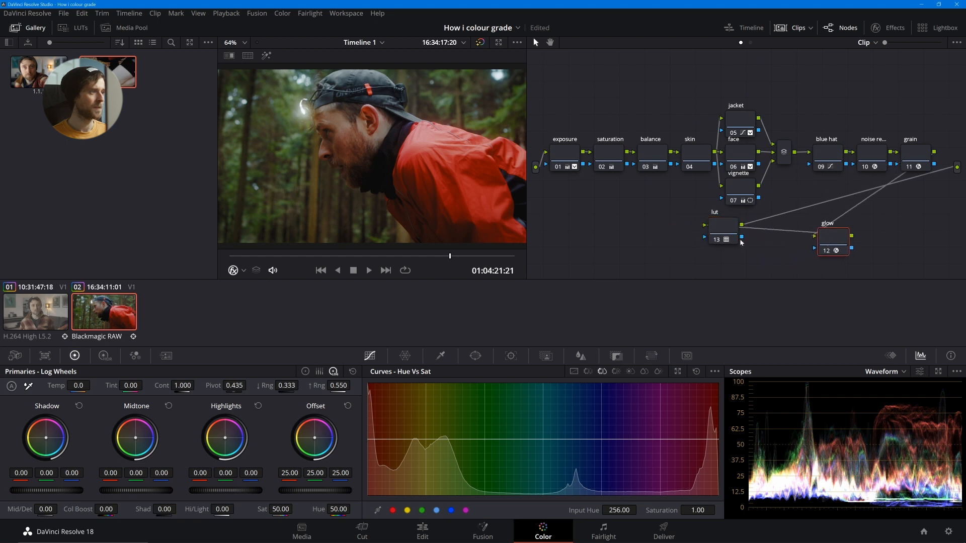
drag(734, 240, 905, 243)
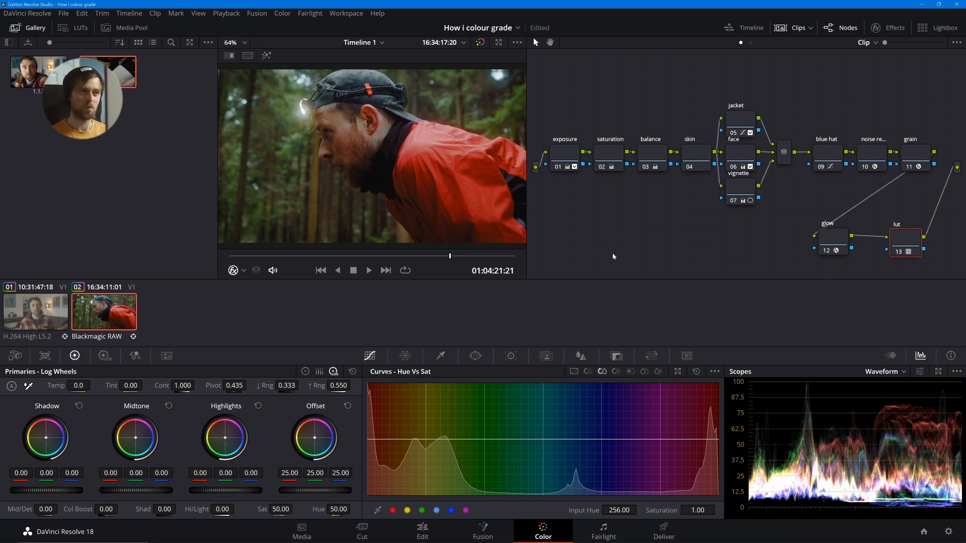
- Compare the graded forest frame at 01:04:21:21 with the ungraded original several times full screen
key(ctrl+f)
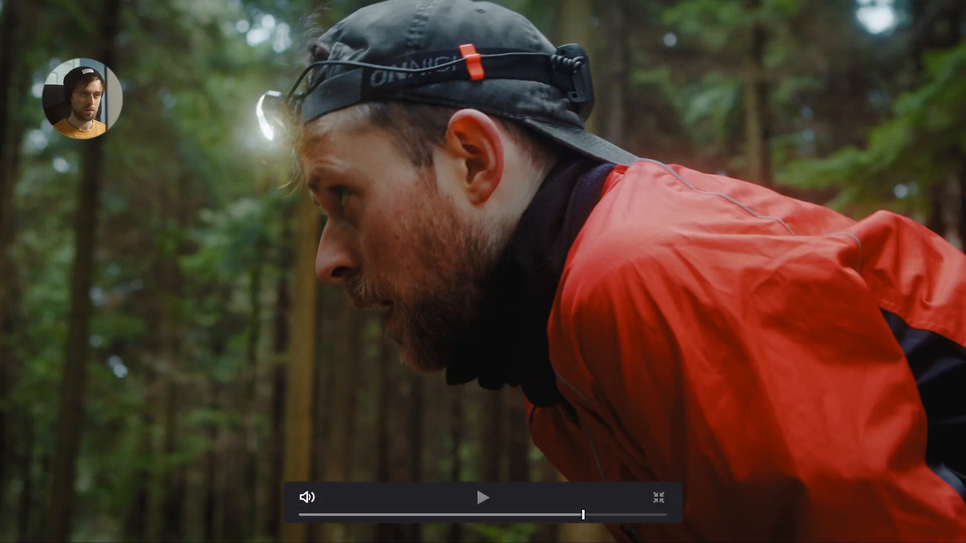
key(shift+d)
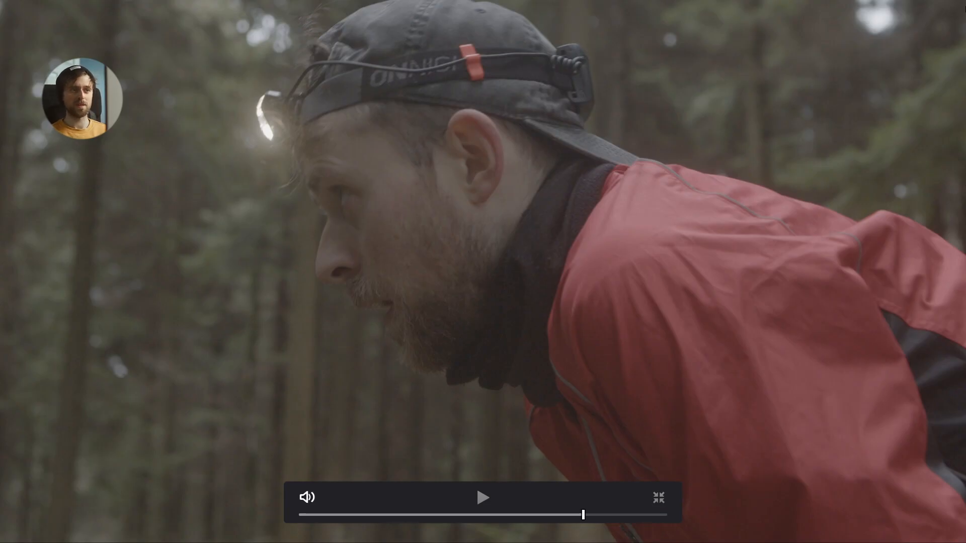
key(shift+d)
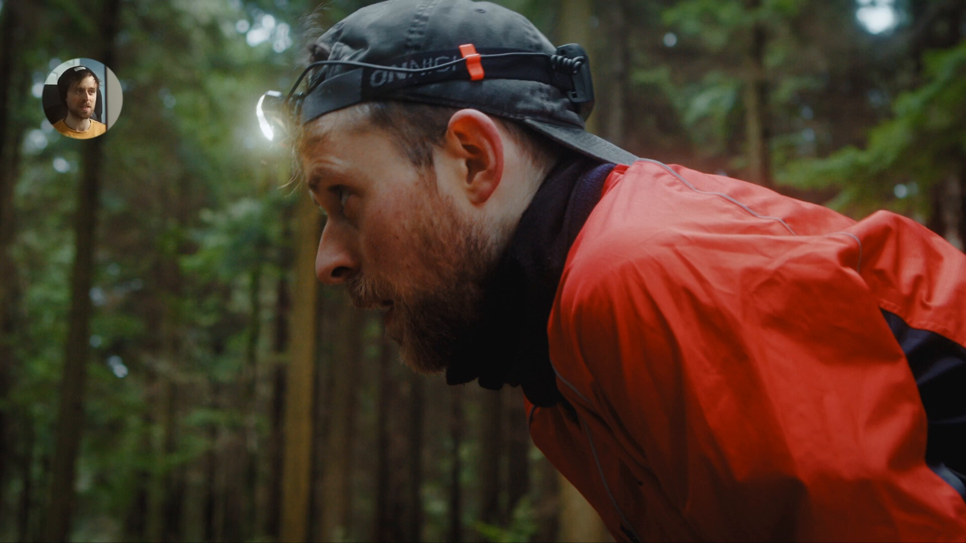
key(shift+d)
key(shift+d)
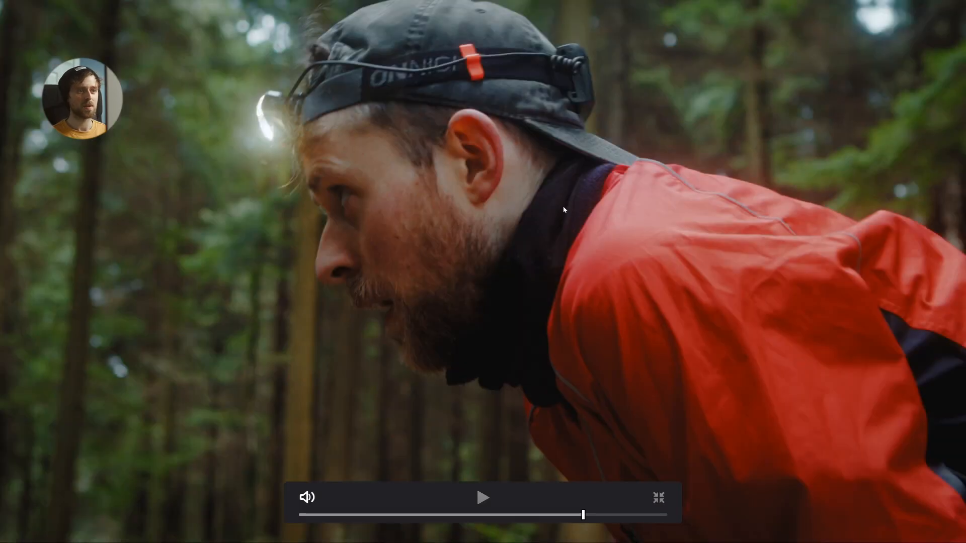
key(shift+d)
key(shift+d)
key(Escape)
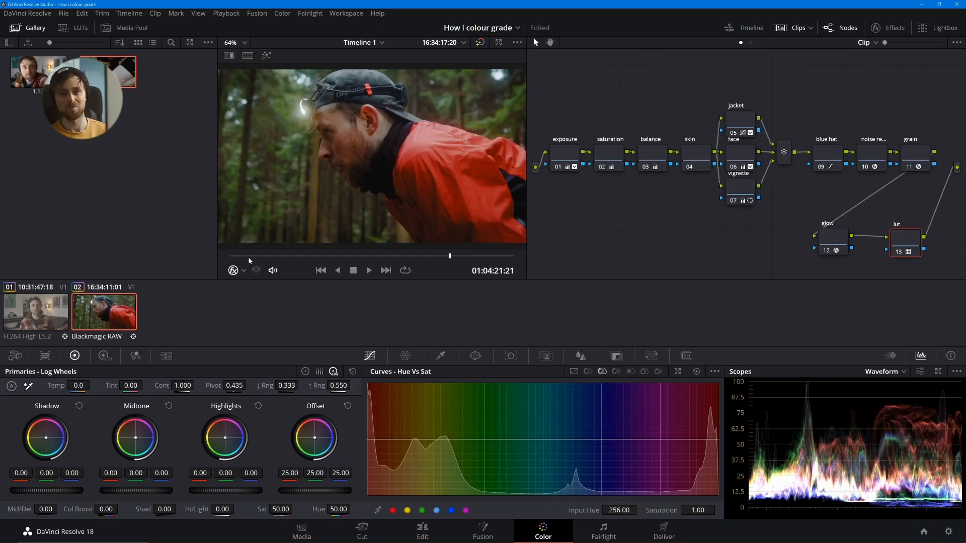
- Compare the grade with the original full screen on the earlier frame at 01:04:16:08
drag(298, 256, 270, 261)
key(ctrl+f)
key(shift+d)
key(shift+d)
key(shift+d)
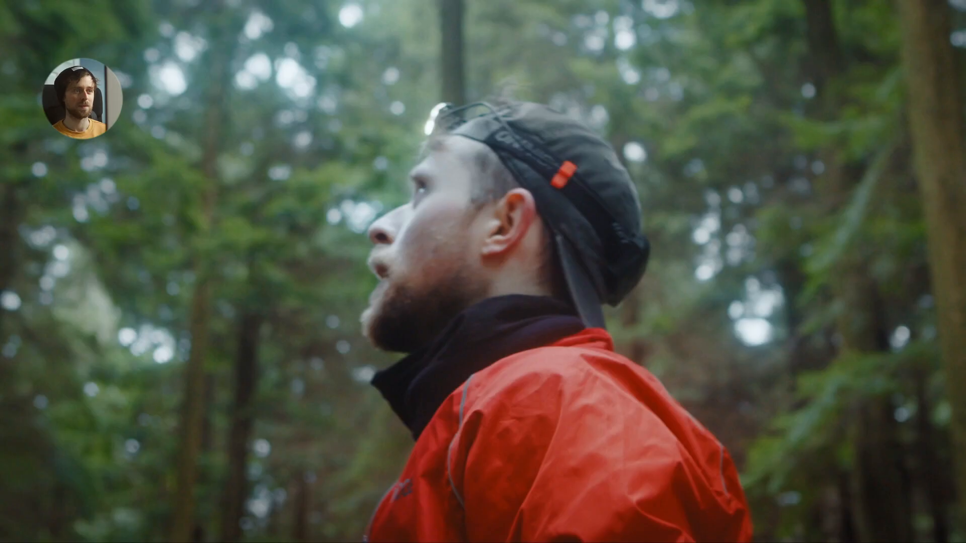
key(shift+d)
key(ctrl+f)
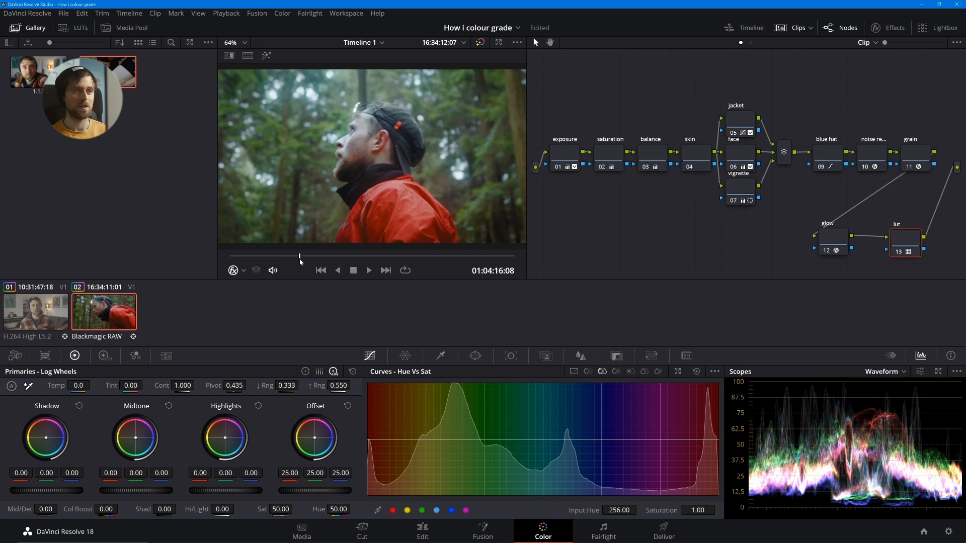
- Compare the graded and original image at 01:04:17:19, leaving all nodes bypassed
drag(299, 261, 317, 260)
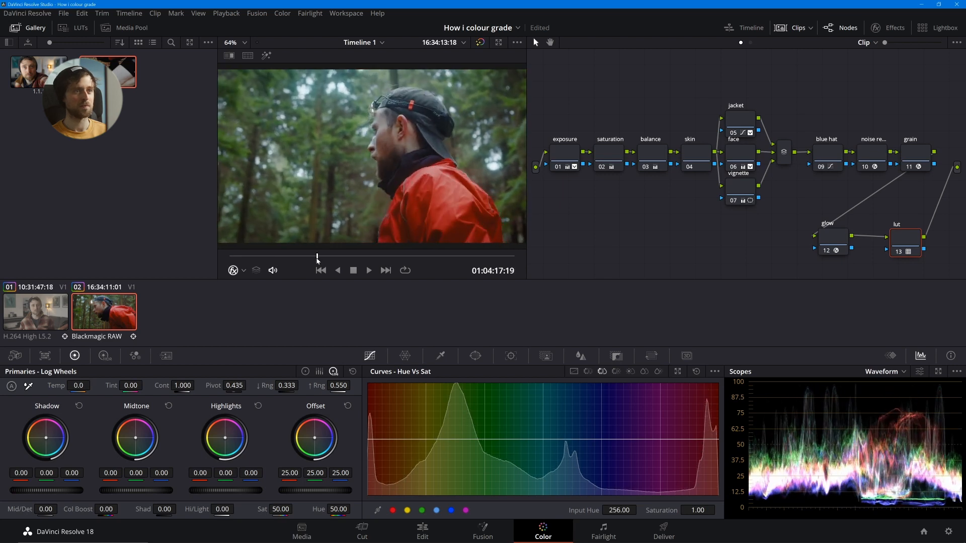
key(shift+d)
key(shift+d)
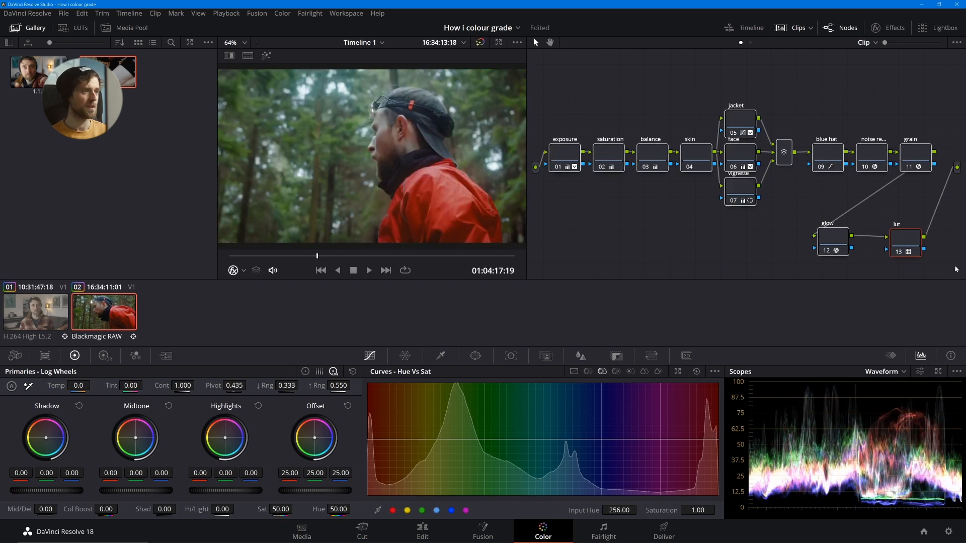
key(shift+d)
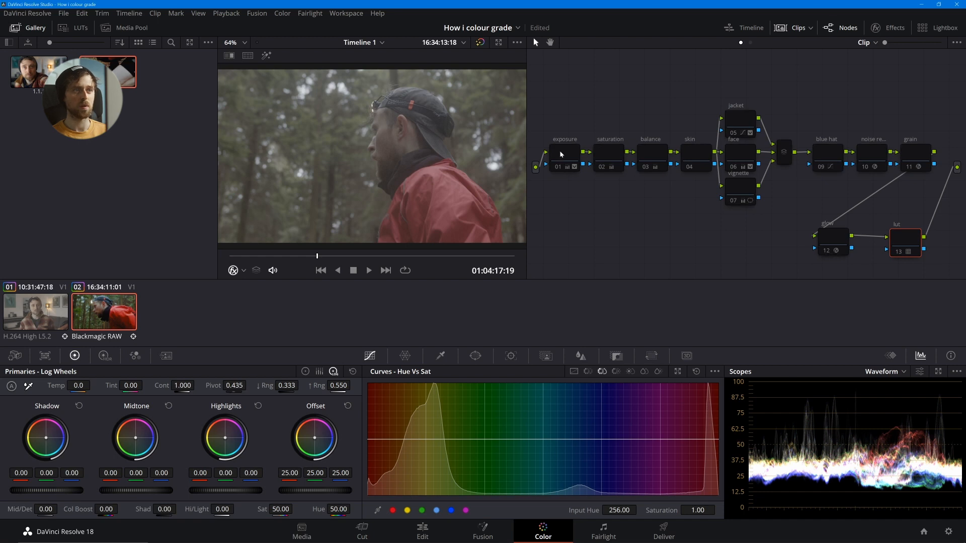
- Reset the clip's Camera Raw settings and set ISO to 800, Contrast to 1.34 and Midpoint to 0.45
click(13, 357)
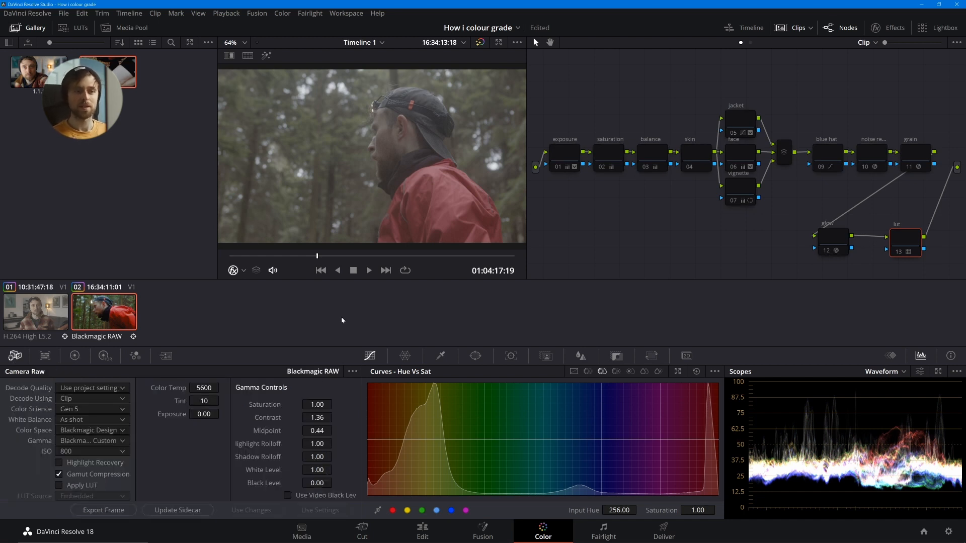
click(352, 371)
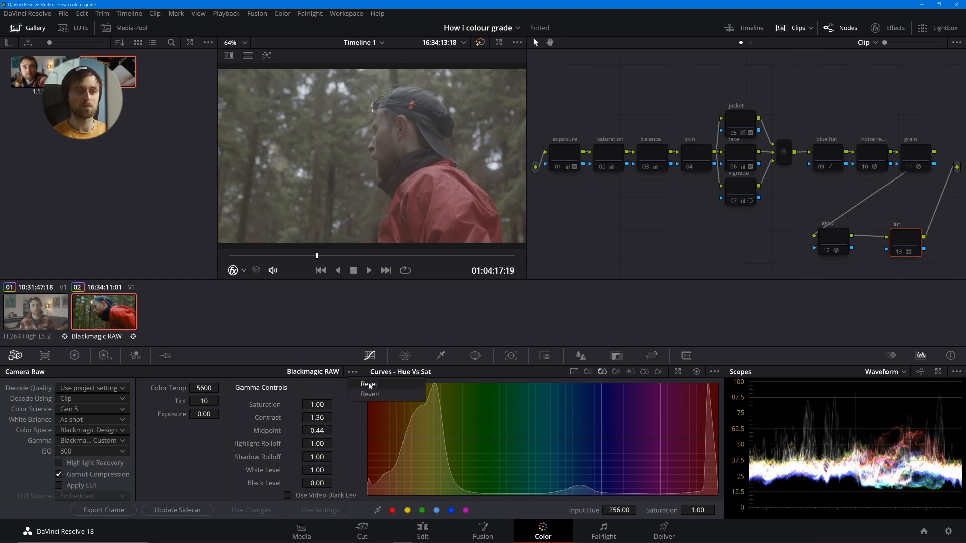
click(370, 384)
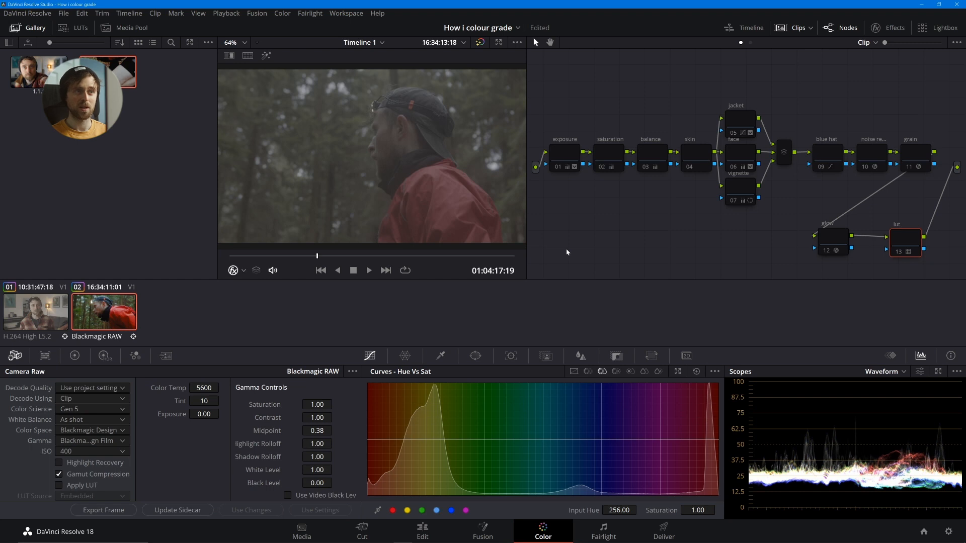
click(108, 452)
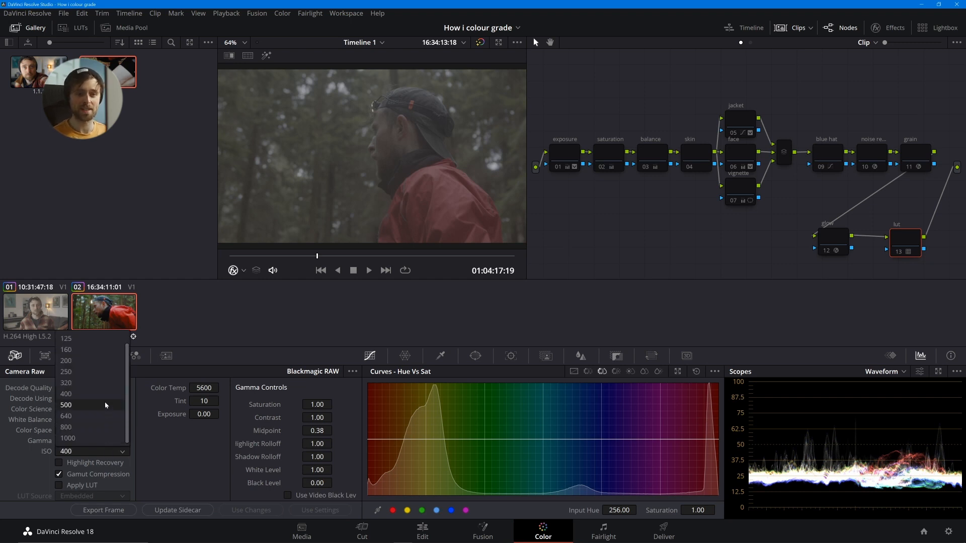
click(102, 427)
drag(317, 418, 335, 430)
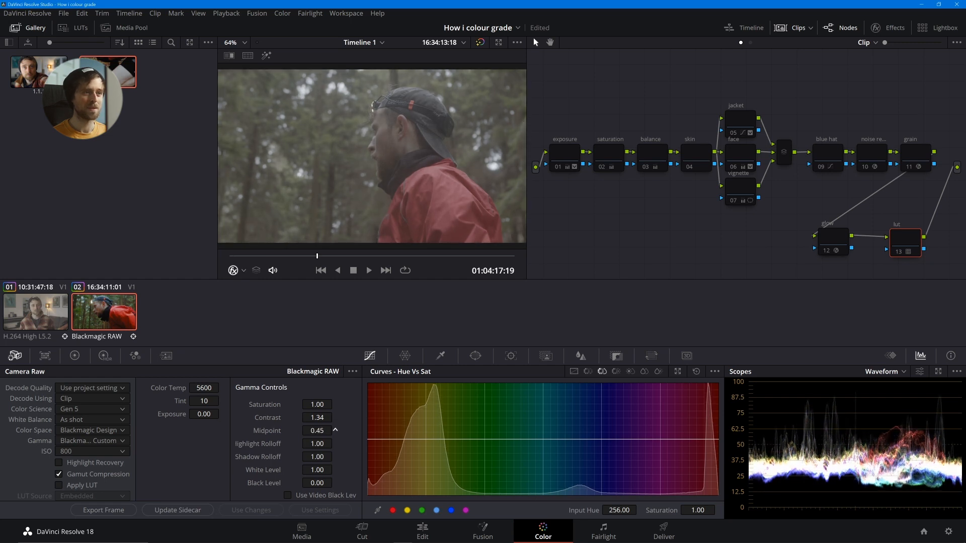
- Turn all nodes back on and fine-tune the Camera Raw Midpoint to 0.45 against the full grade
drag(570, 93, 910, 253)
key(ctrl+d)
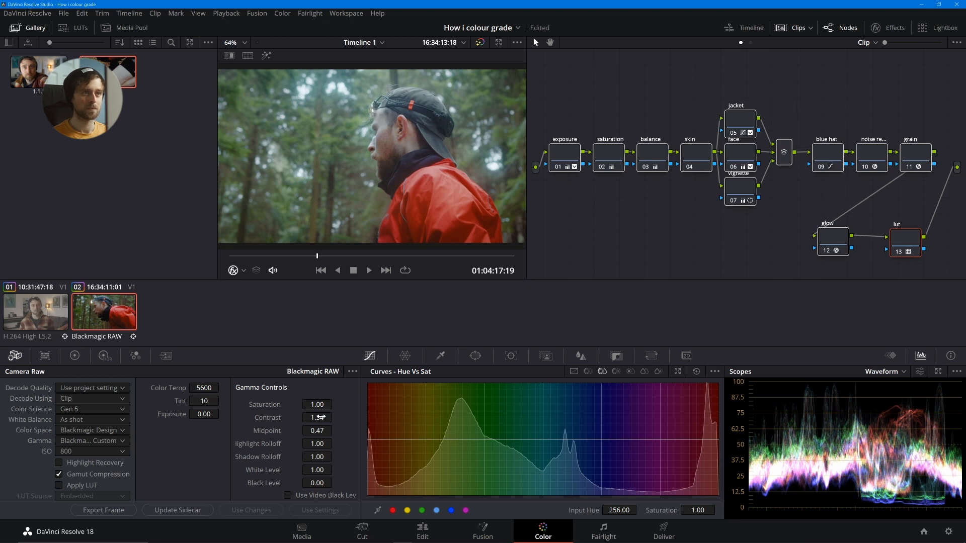
drag(320, 433, 315, 432)
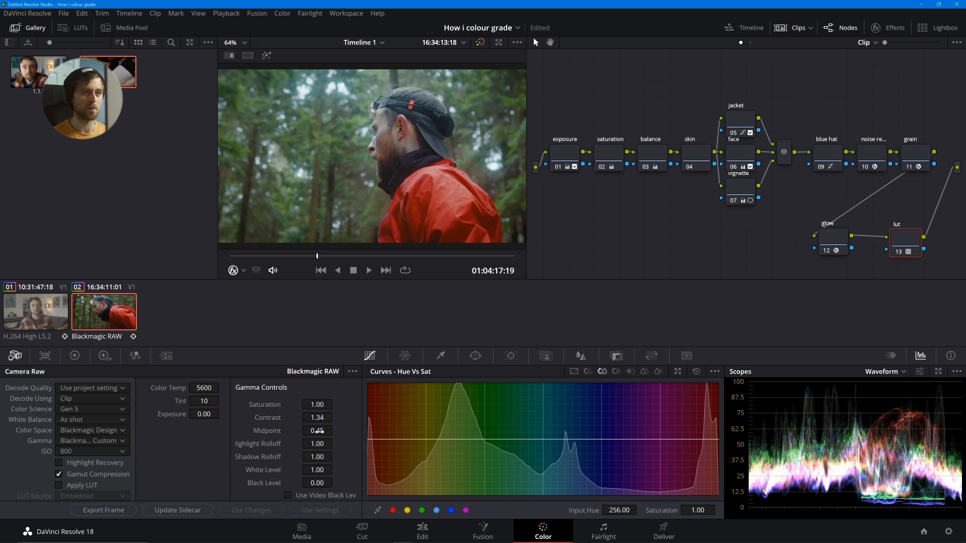
- Bypass all nodes on the frame at 01:04:22:18 and re-enable only the lut and exposure nodes to review their effect
drag(318, 257, 220, 258)
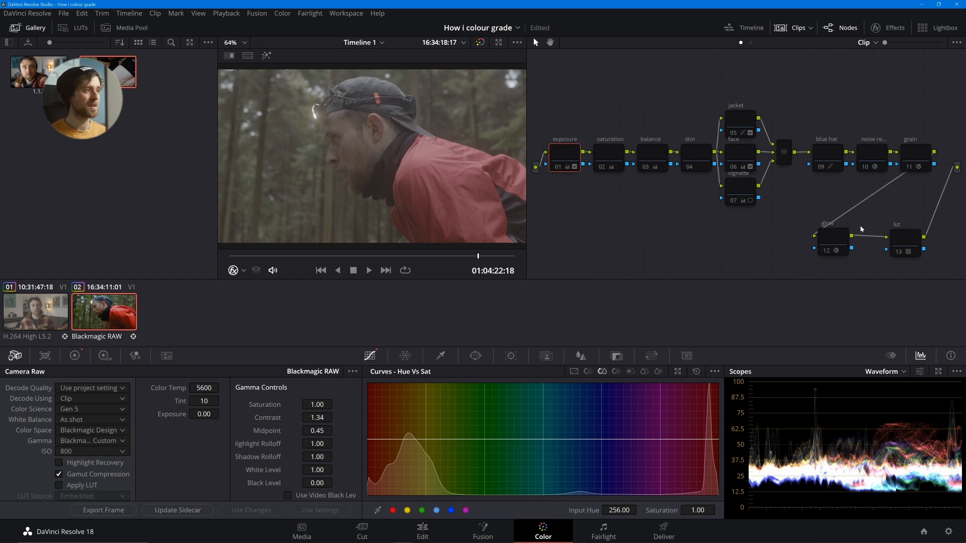
click(908, 239)
key(shift+d)
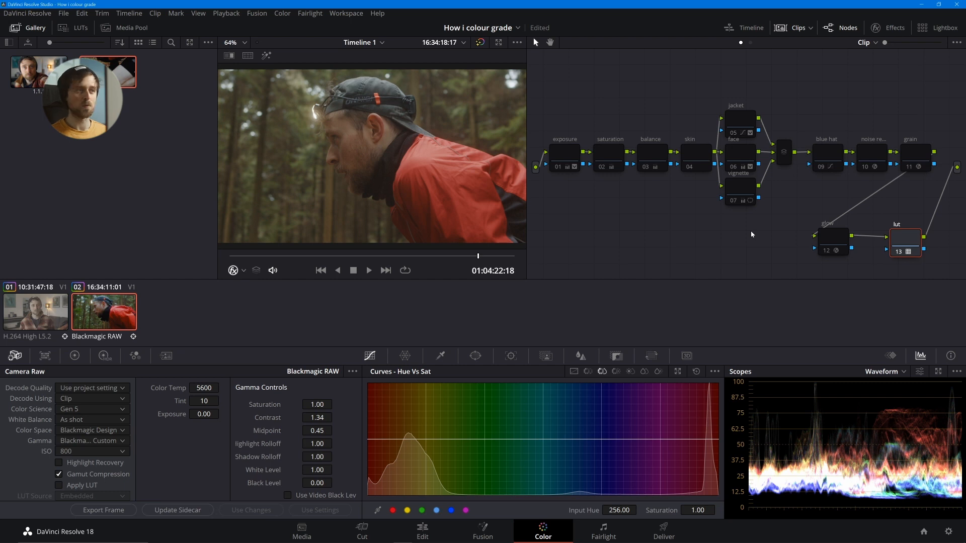
click(553, 157)
key(ctrl+d)
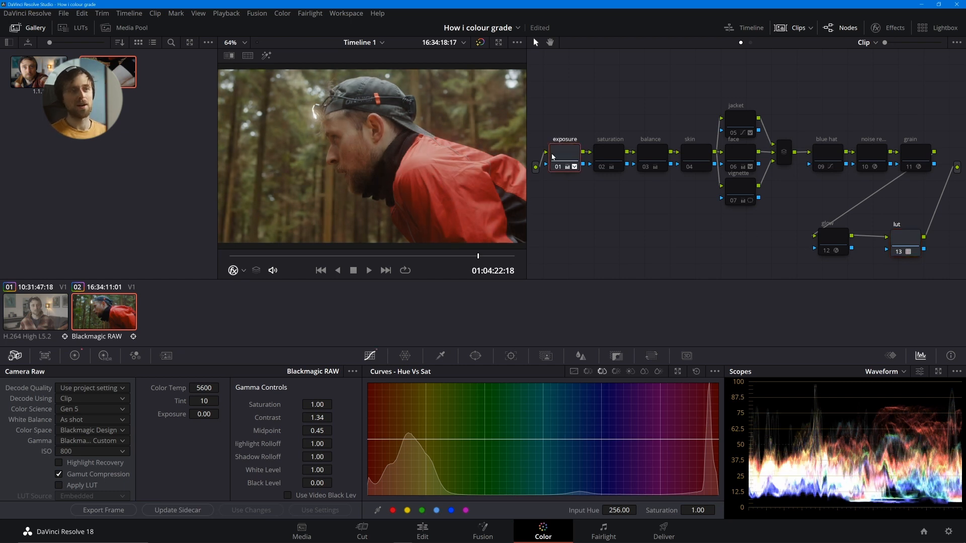
- Re-enable the saturation and balance nodes together, followed by the skin node, to review their effect
click(612, 157)
ctrl+click(641, 160)
key(ctrl+d)
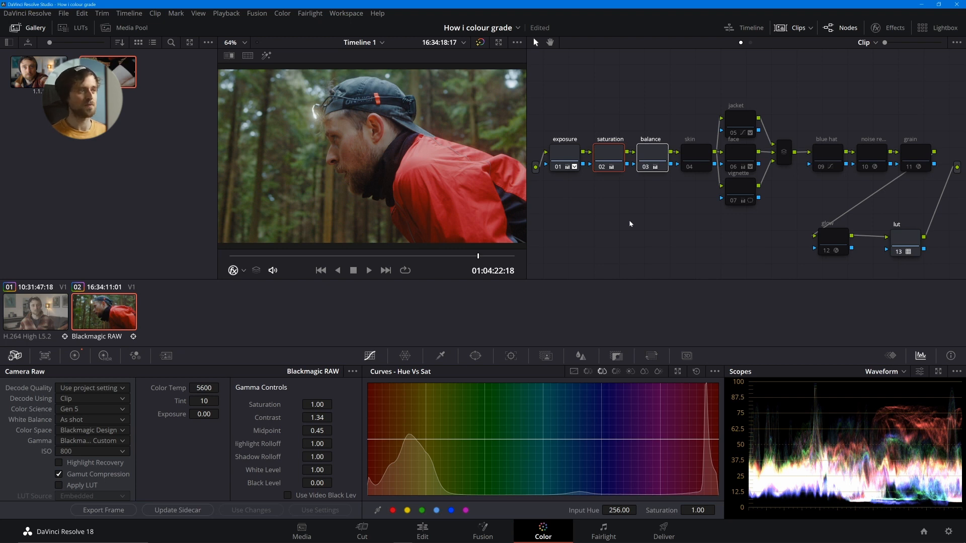
click(697, 161)
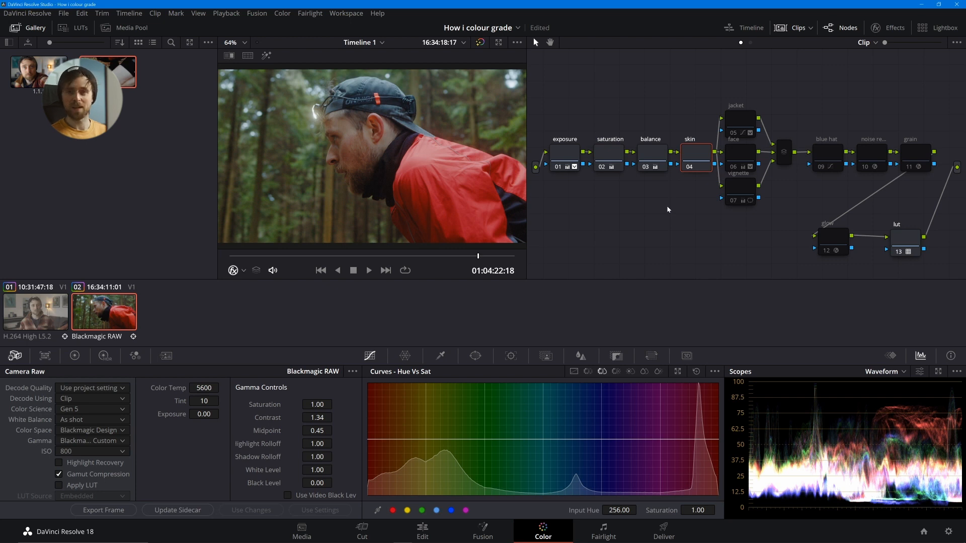
- Re-enable the jacket, face and vignette nodes, moving the vignette node further below face and toggling it to compare
click(746, 122)
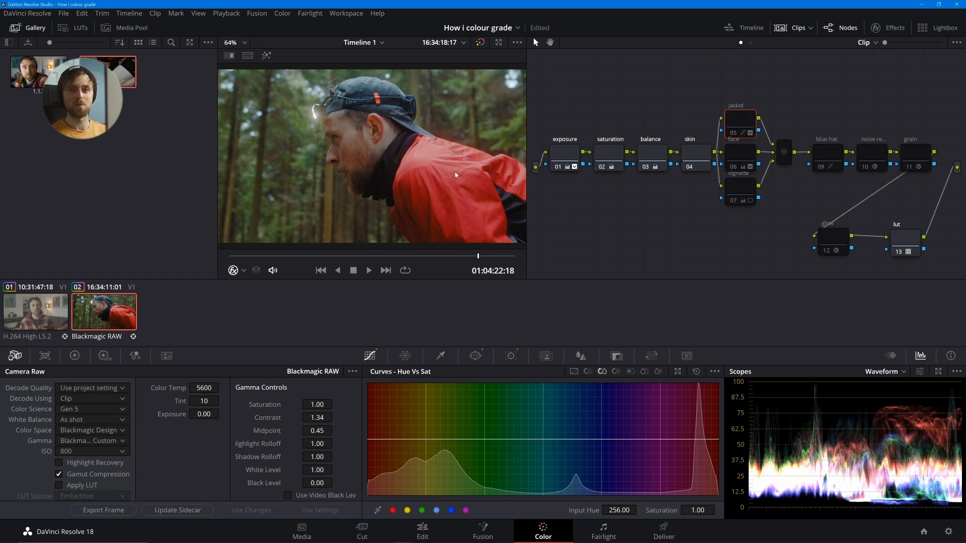
click(752, 155)
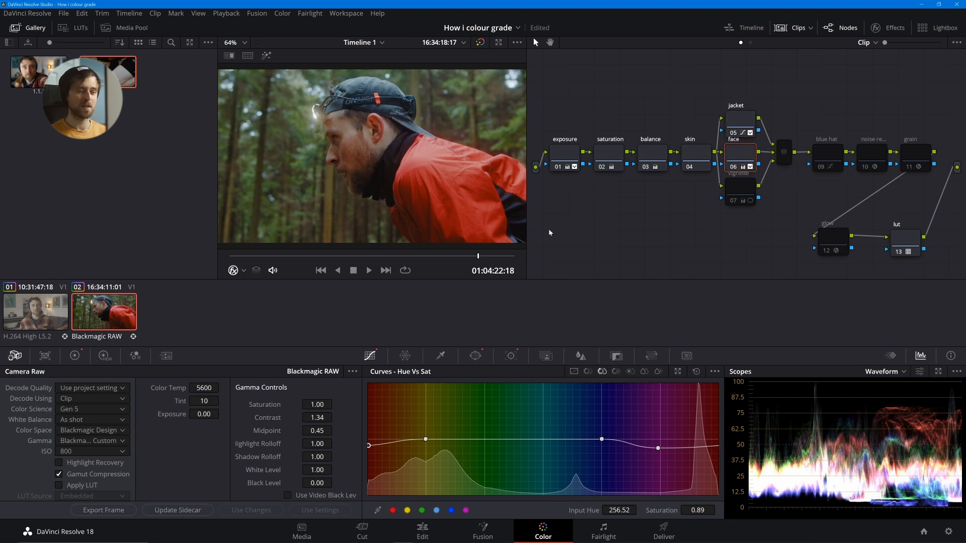
drag(741, 193, 733, 212)
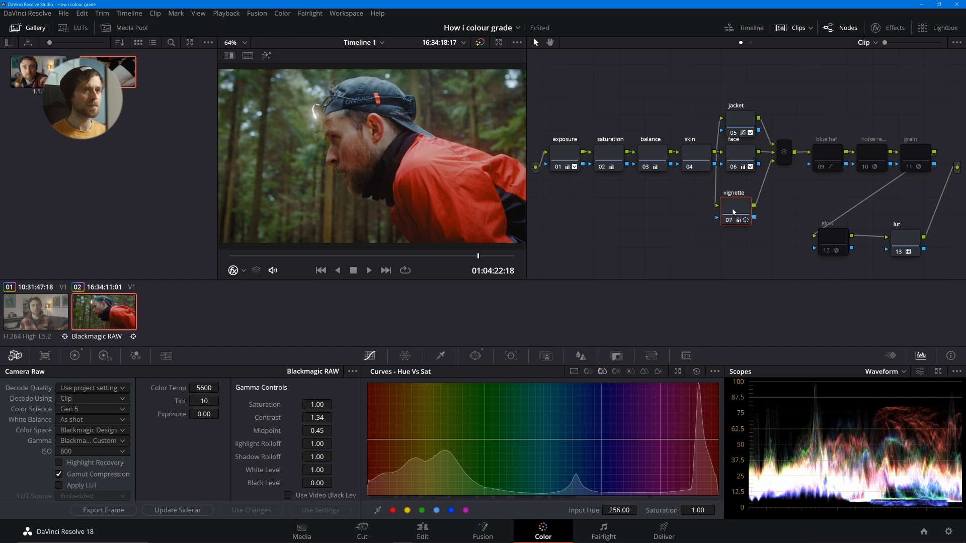
key(ctrl+d)
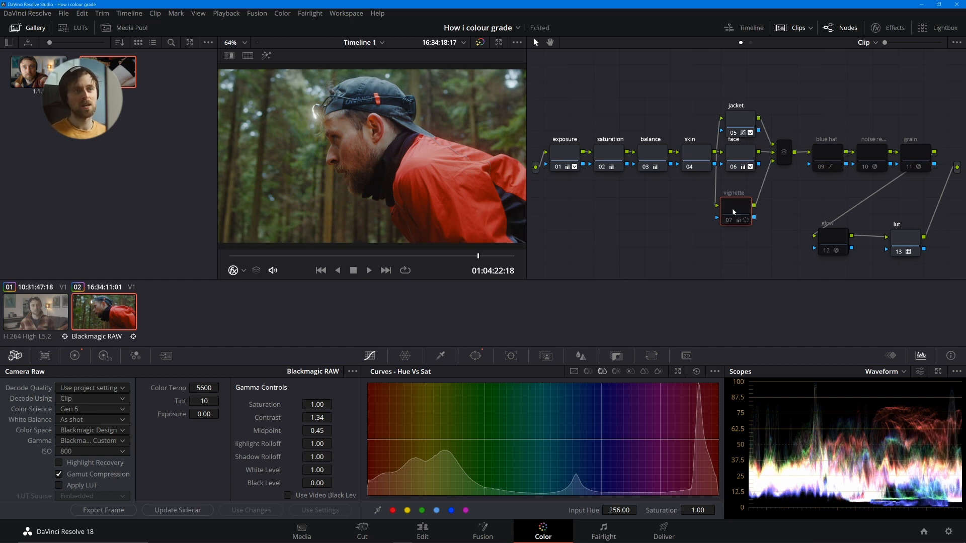
key(ctrl+d)
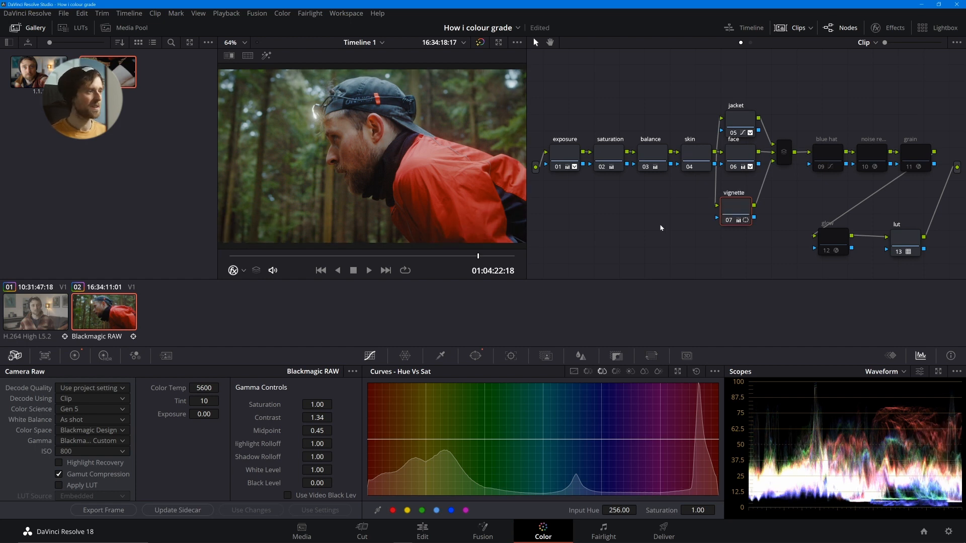
- Re-enable the parallel mixer, blue hat, noise reduction, grain and glow nodes to review the rest of the grade
click(789, 148)
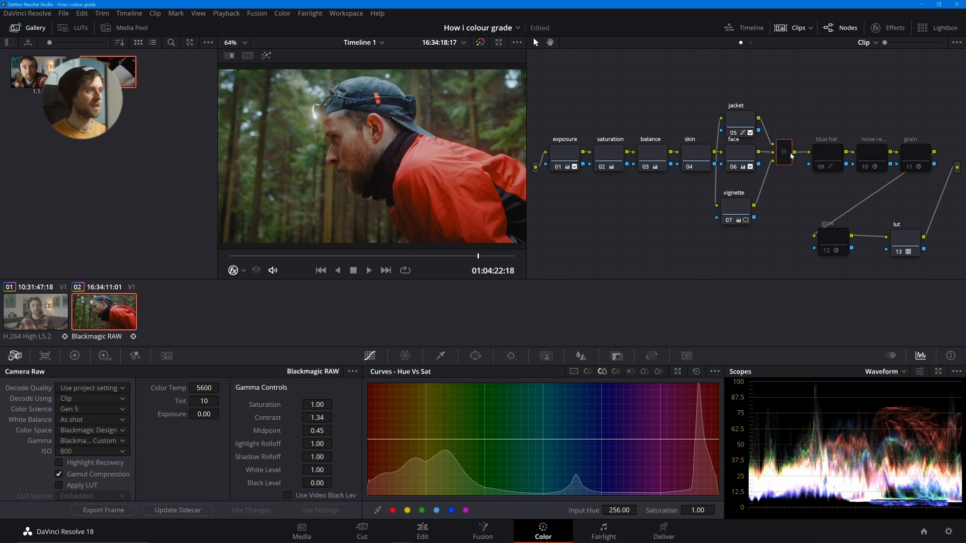
click(831, 161)
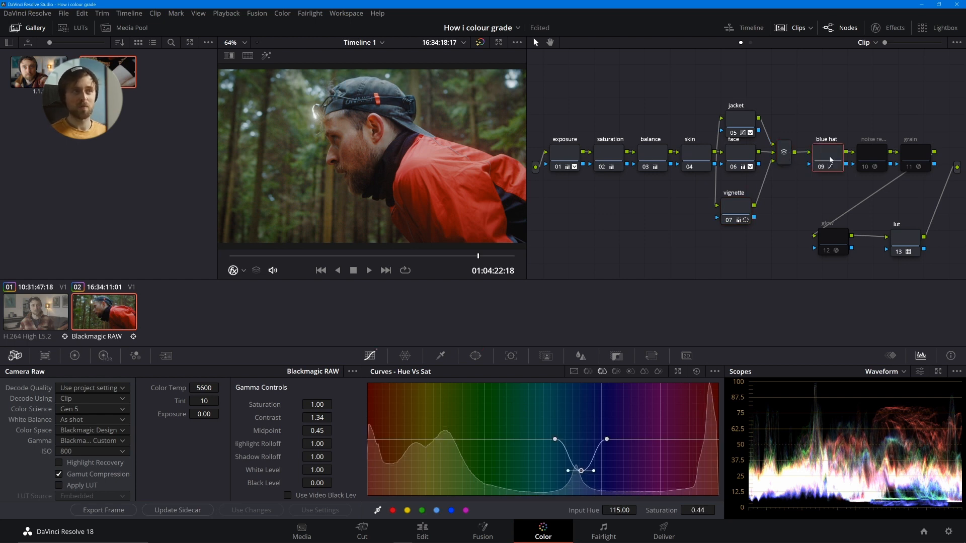
click(868, 157)
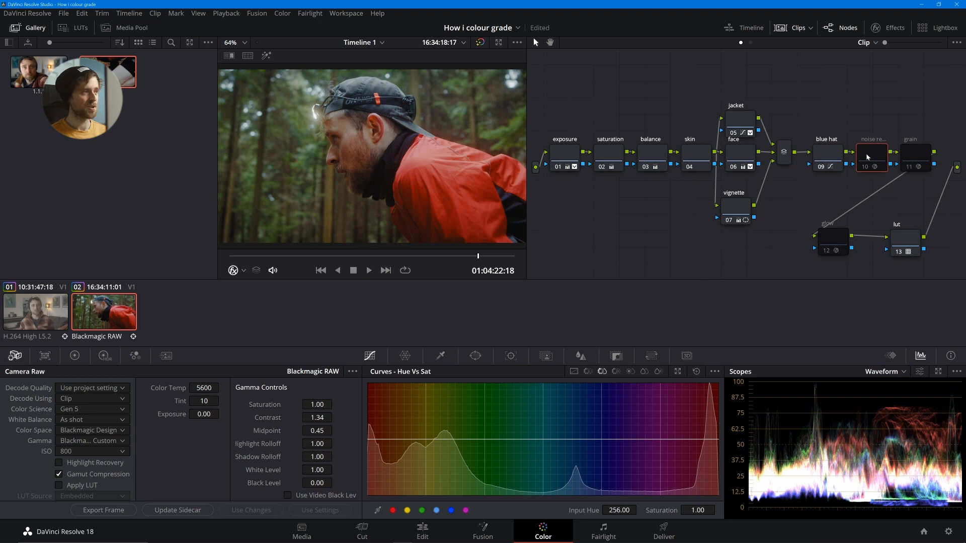
key(ctrl+d)
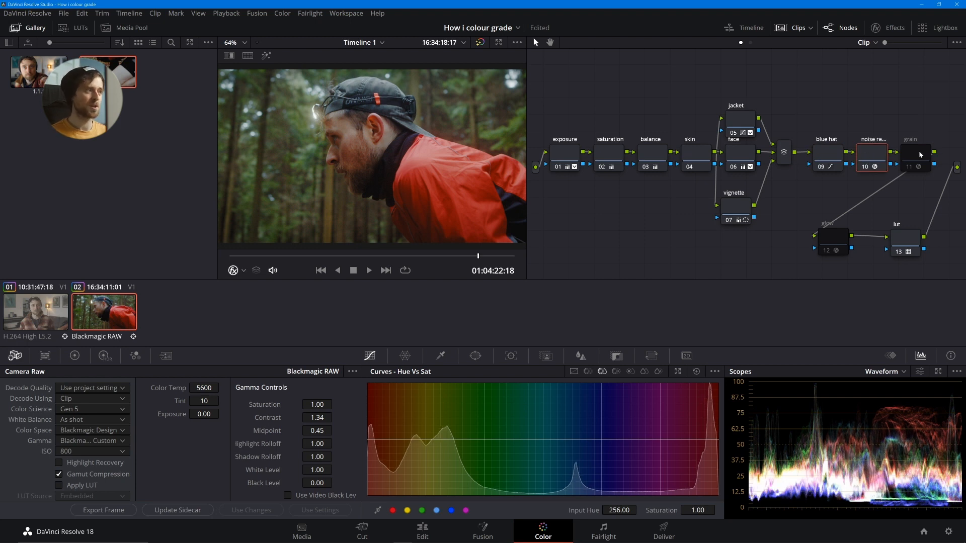
click(915, 157)
key(ctrl+d)
click(835, 243)
key(ctrl+d)
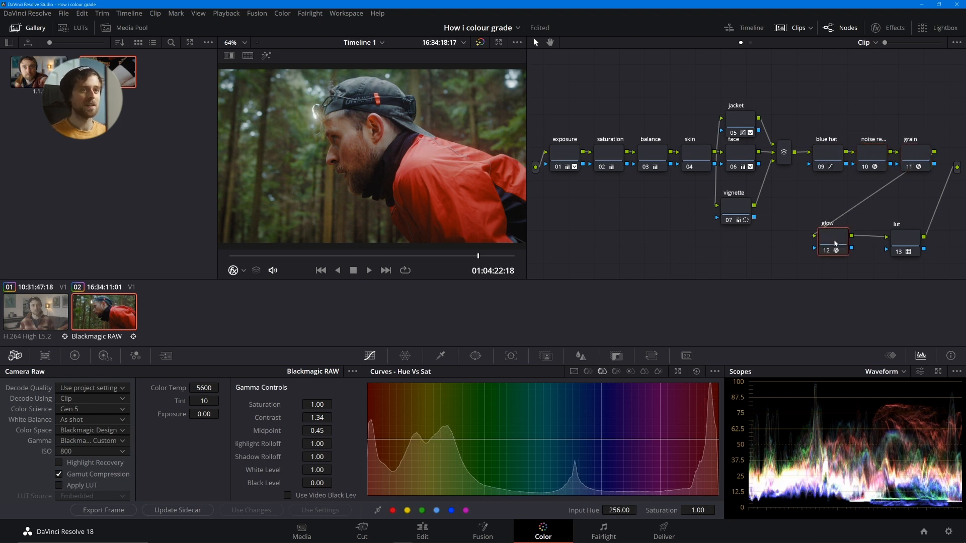
- View the finished forest frame full screen and switch to the H.264 indoor portrait clip
key(ctrl+f)
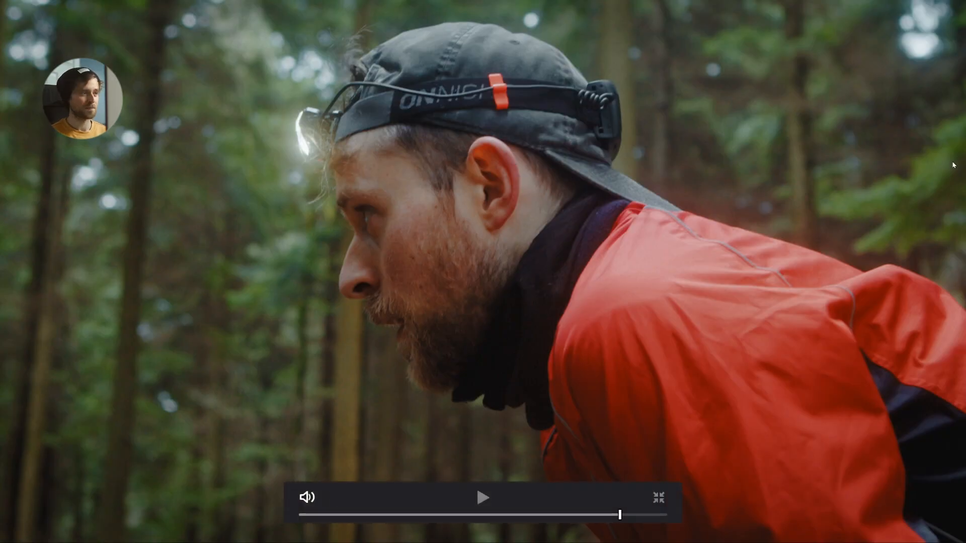
key(ctrl+f)
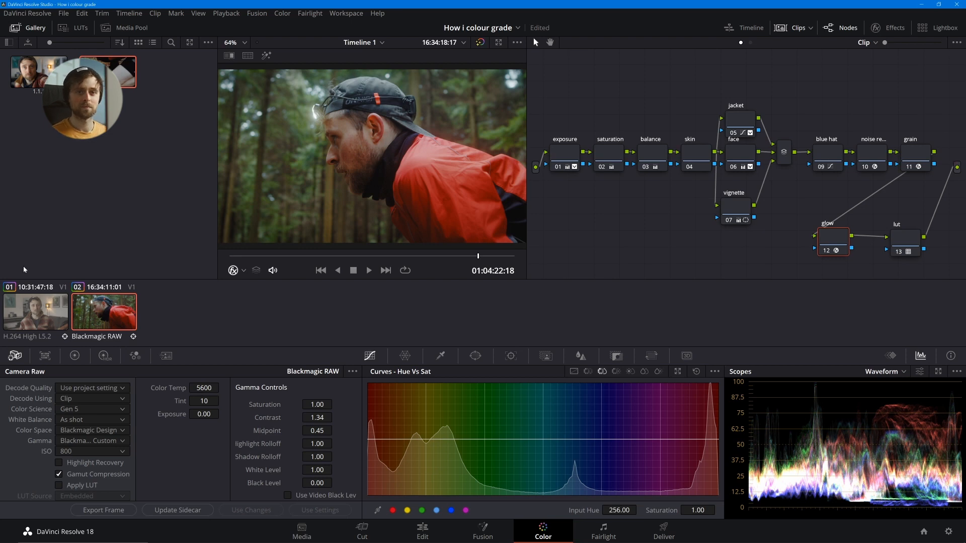
click(28, 311)
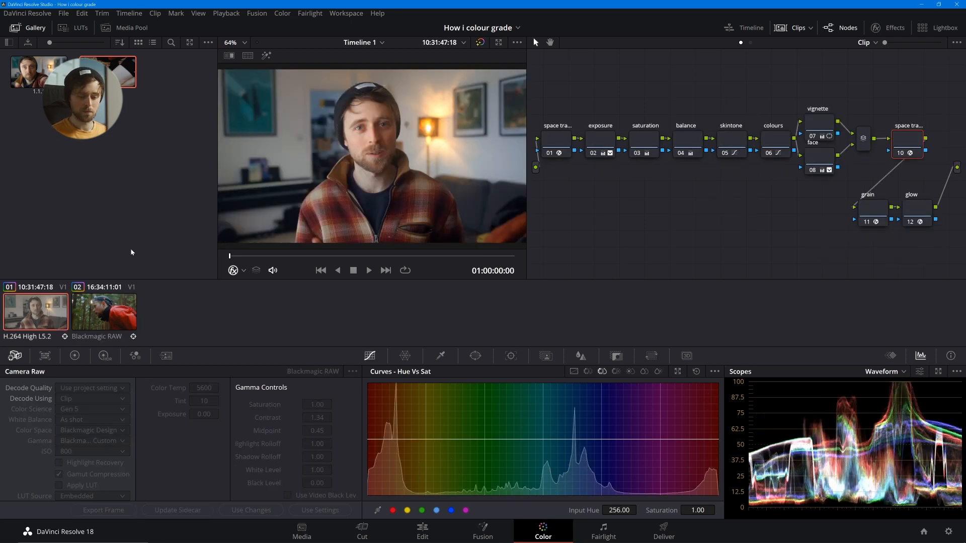
- Compare the indoor portrait clip's ungraded and graded versions in full screen, leaving the grade enabled and returning to the normal layout
key(shift+d)
key(ctrl+f)
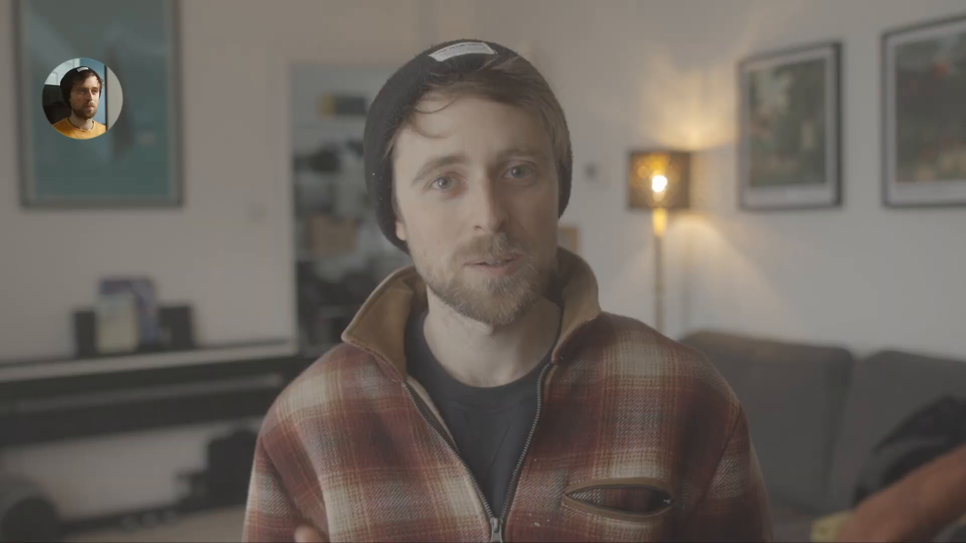
key(shift+d)
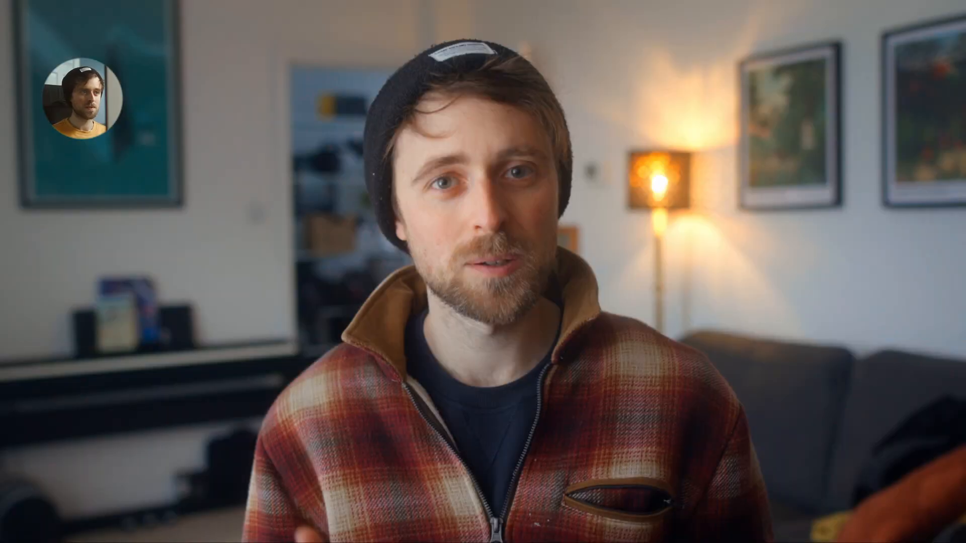
key(ctrl+f)
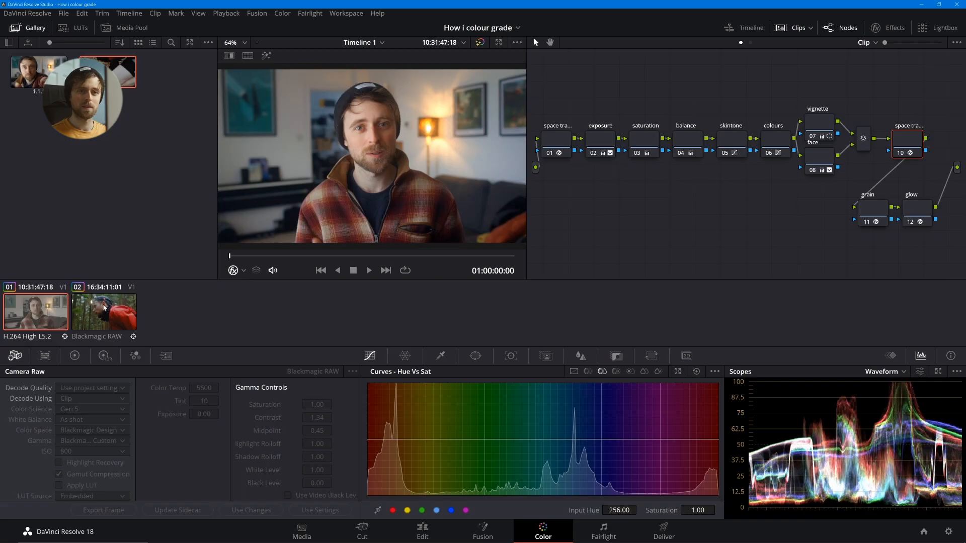
- View the Blackmagic RAW forest clip full screen at a frame past its midpoint and switch from the ungraded image to the grade
click(126, 307)
key(ctrl+f)
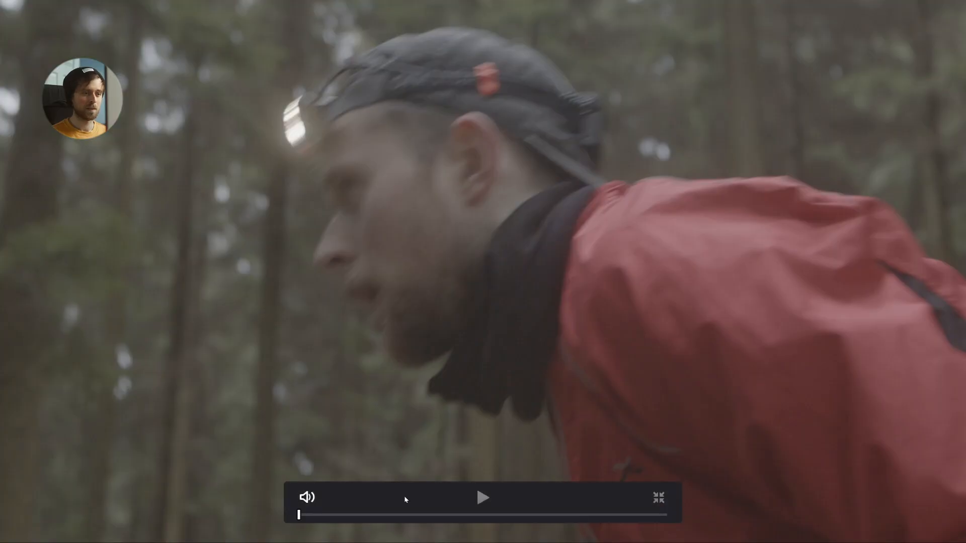
drag(465, 516, 526, 515)
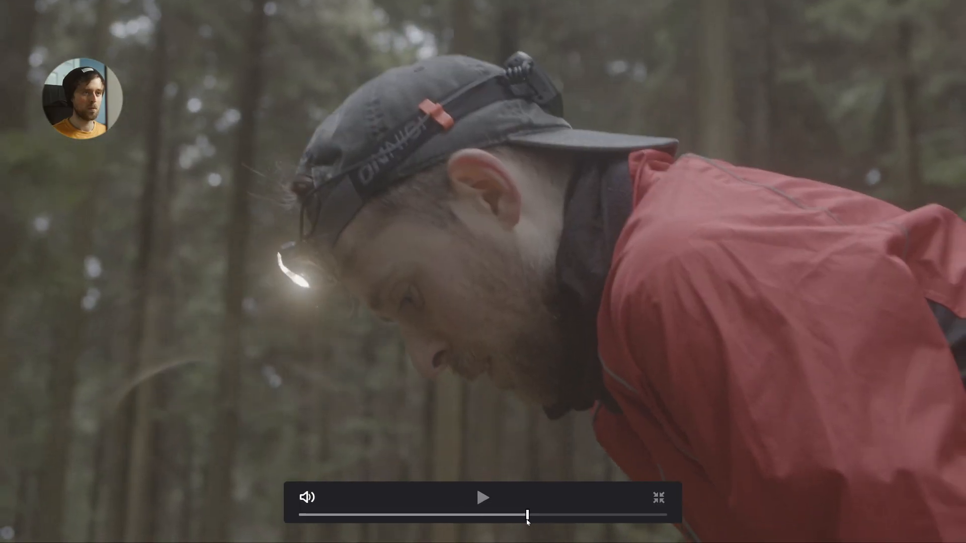
key(shift+d)
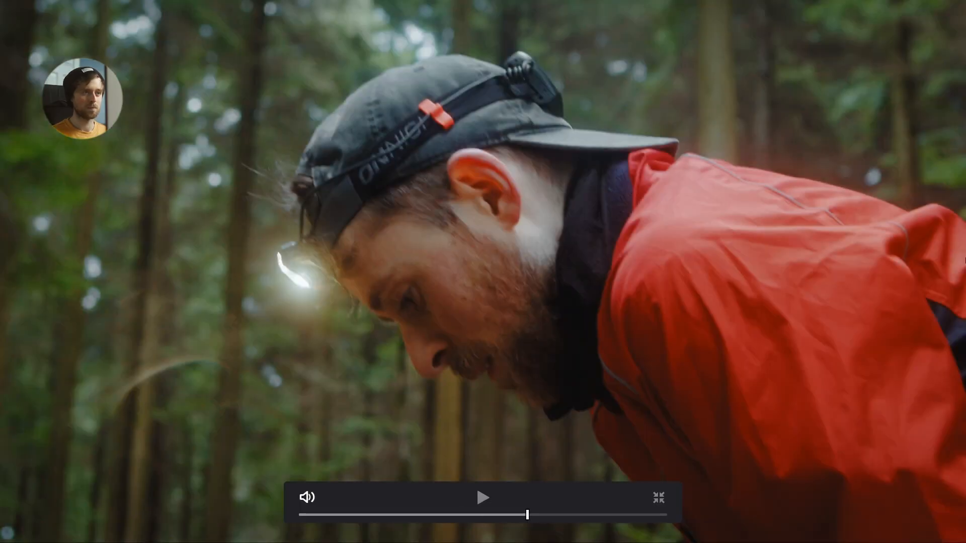